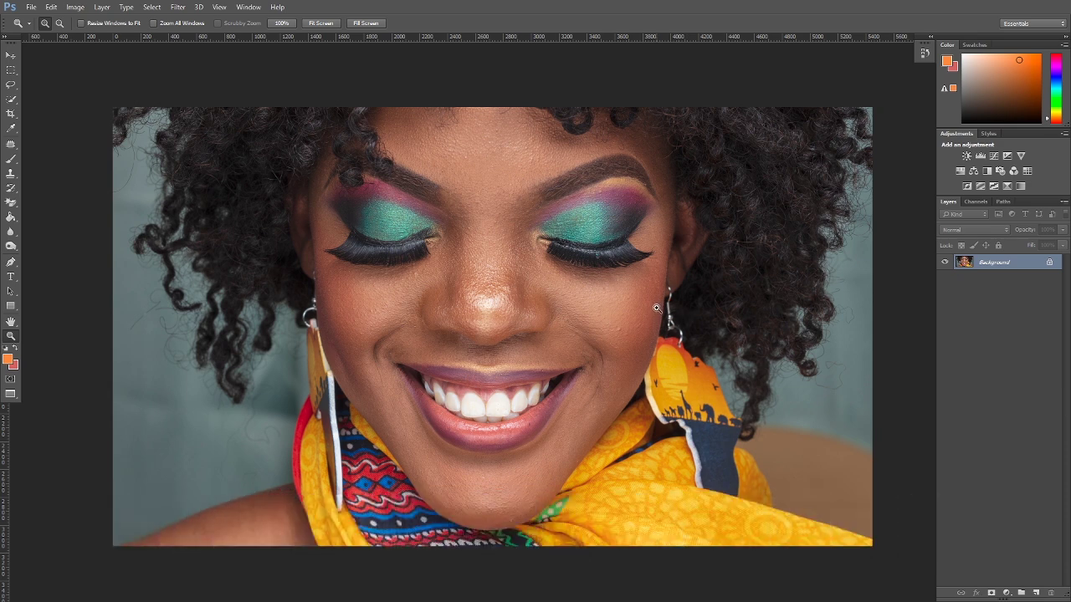
Zoom in on the face and float the Layers panel out of its dock
click(605, 188)
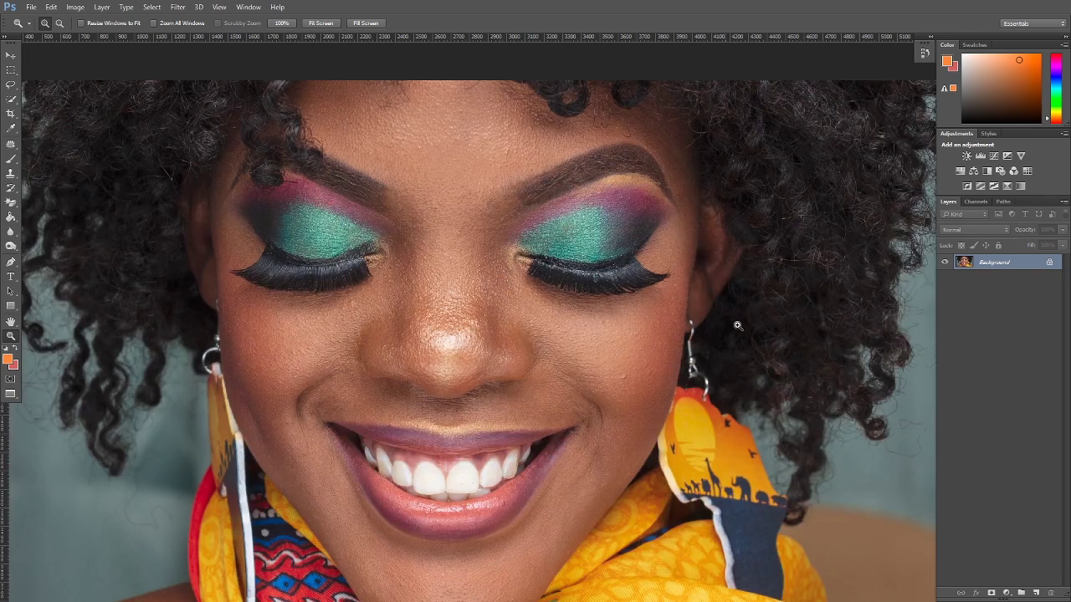
drag(1037, 210, 890, 174)
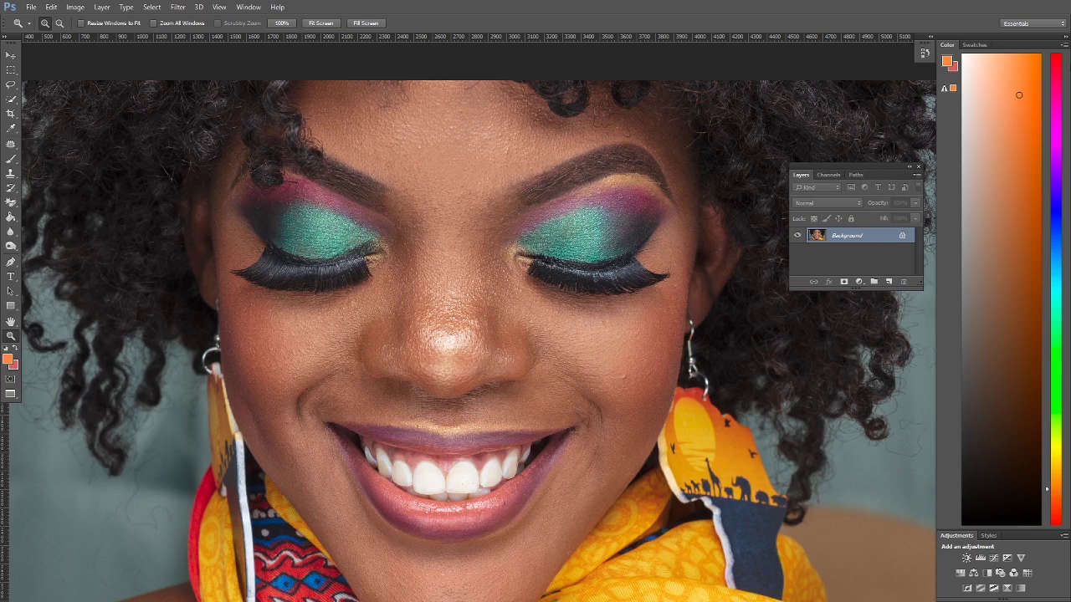
Close the Color, Adjustments and Styles panel groups, then duplicate the Background layer twice
click(1063, 46)
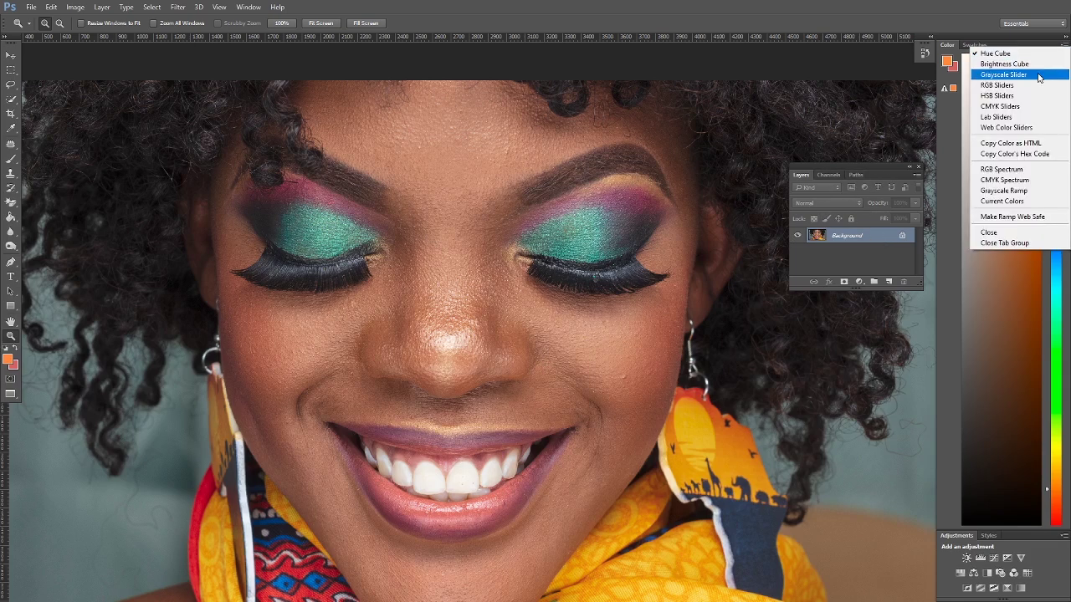
click(1004, 242)
click(1065, 46)
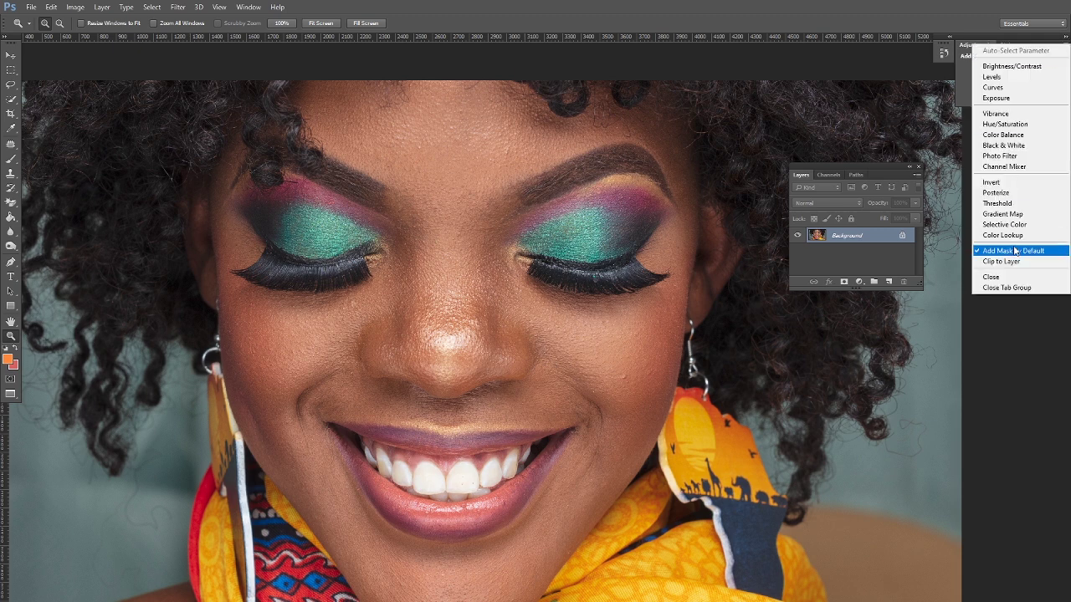
click(1007, 287)
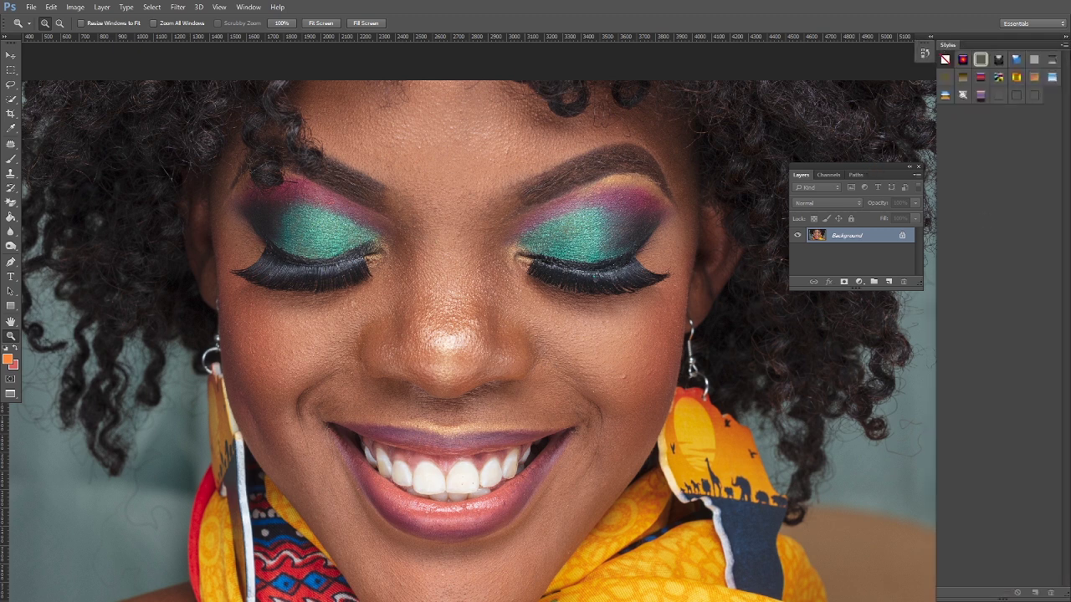
click(1064, 46)
click(1009, 332)
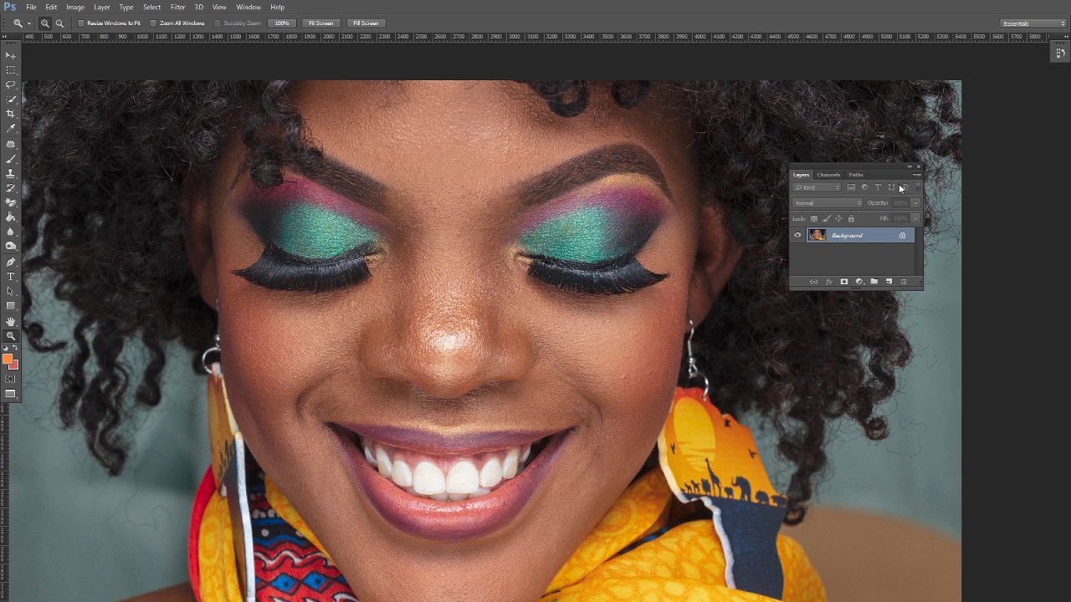
drag(881, 174, 996, 95)
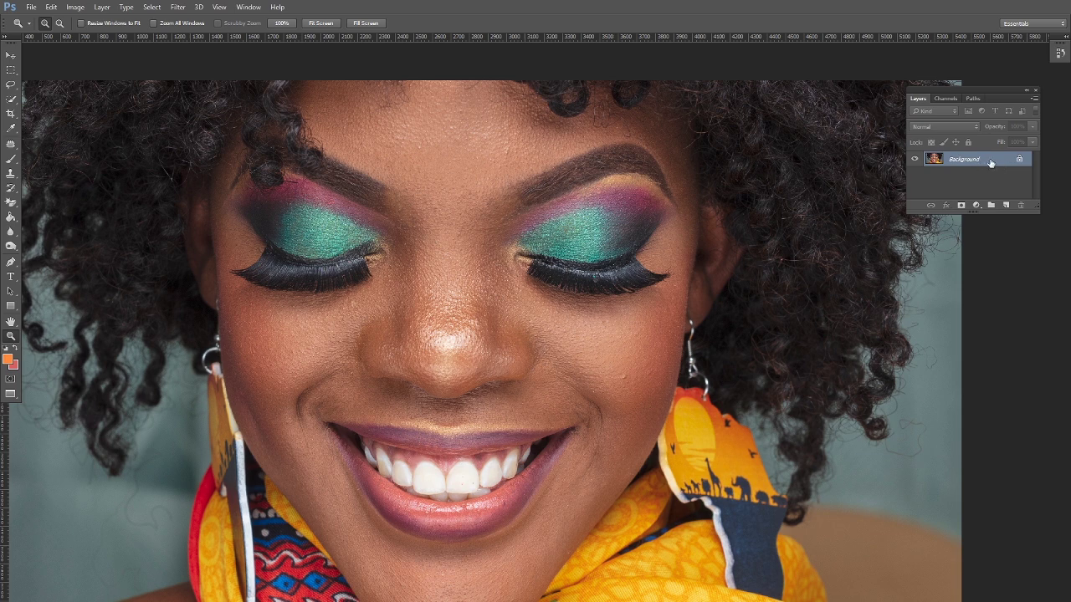
drag(990, 162, 1006, 205)
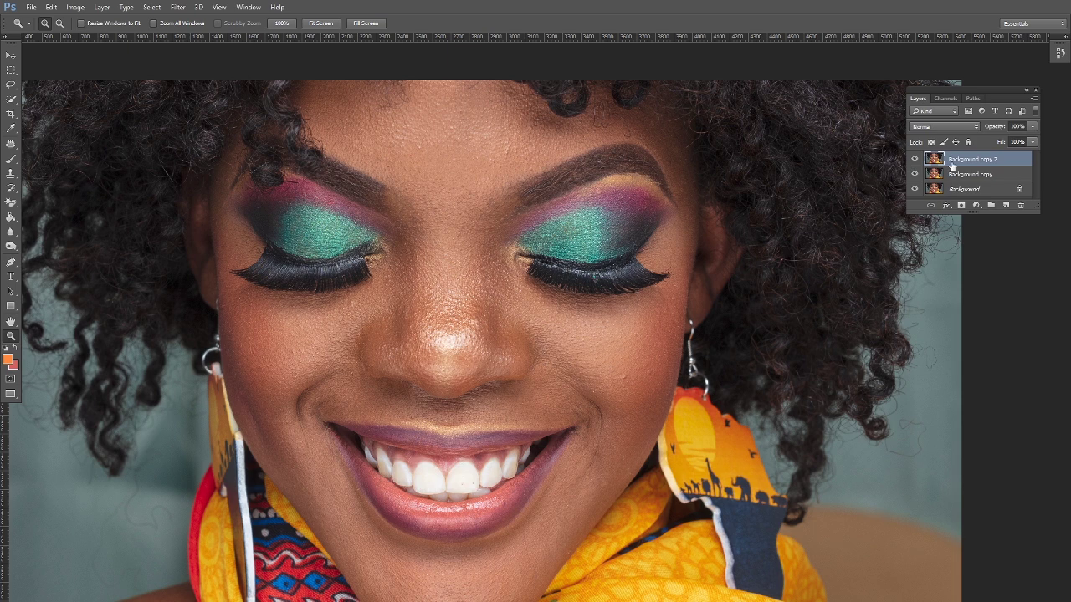
Rename the copies 'tones' and 'textures', hide textures, and select the tones layer
click(958, 175)
double_click(995, 175)
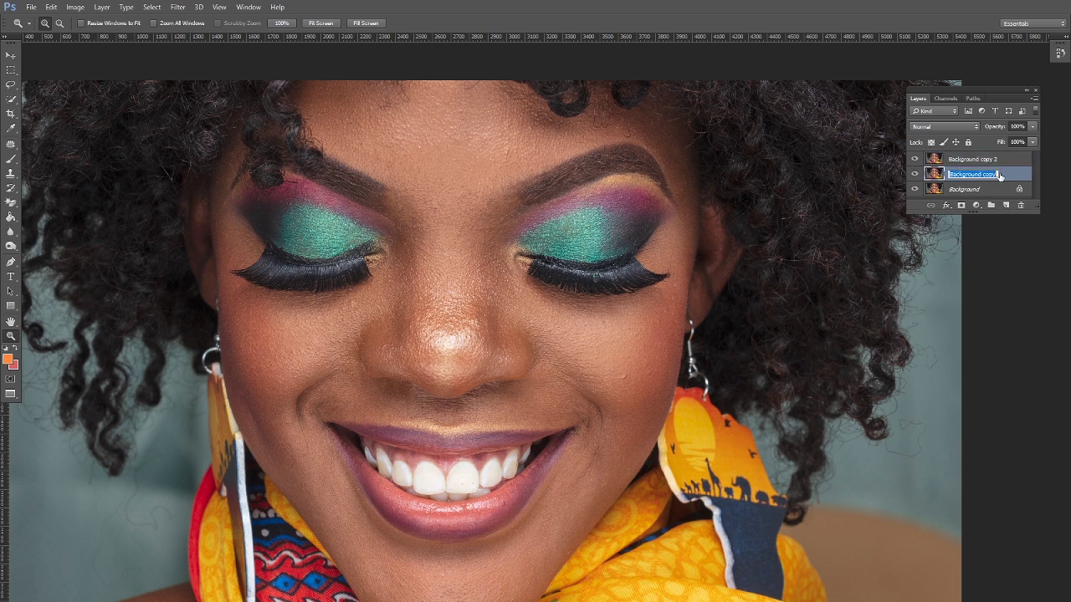
text(tones)
double_click(971, 159)
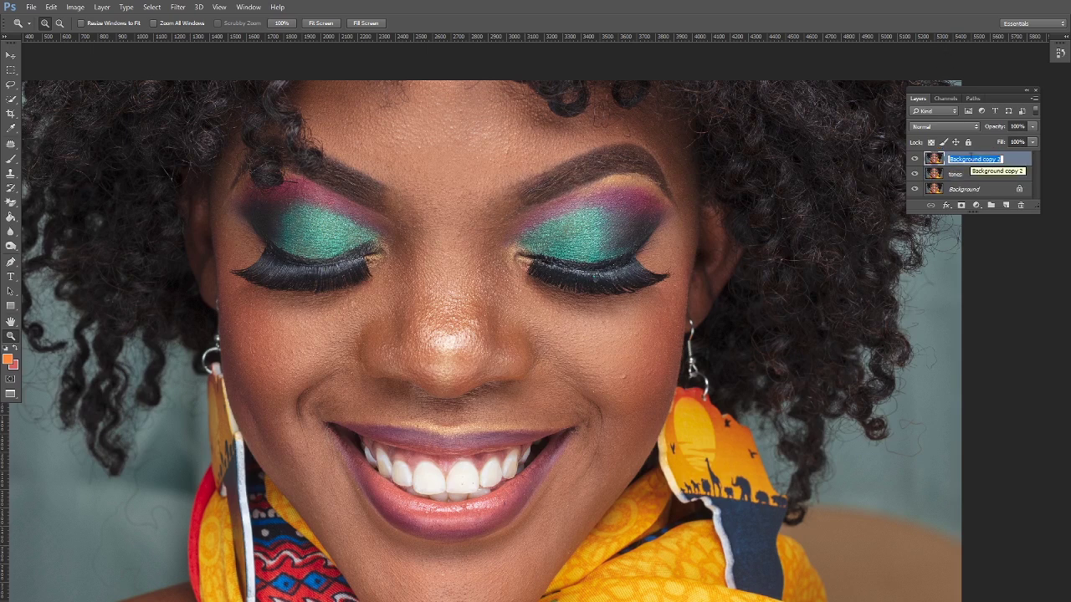
text(to)
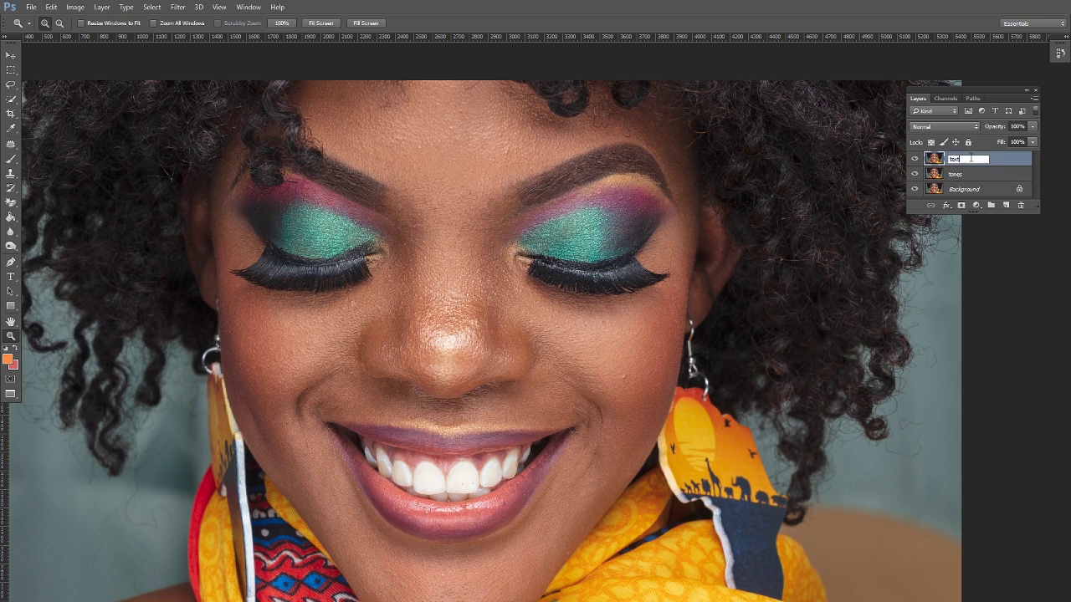
click(1015, 159)
click(914, 159)
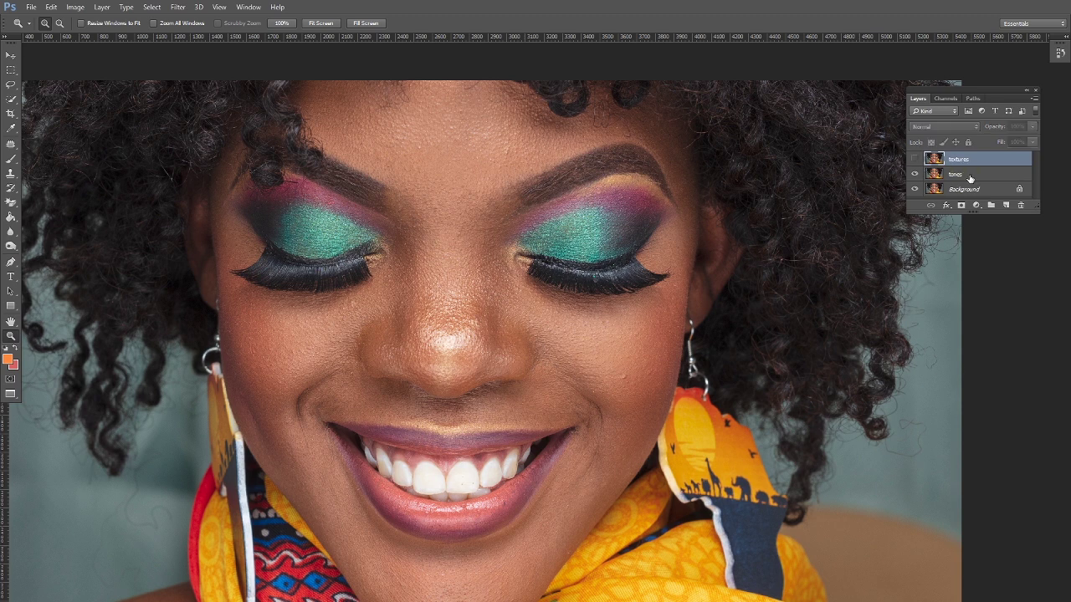
click(965, 175)
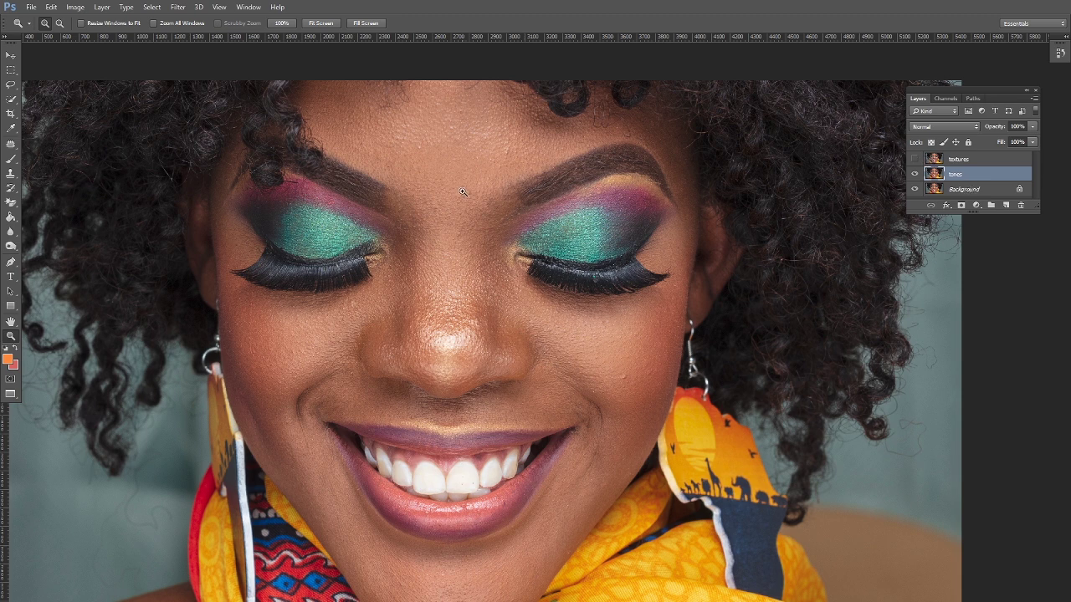
Open Filter > Blur > Gaussian Blur on tones with the Radius slider at its minimum
click(178, 7)
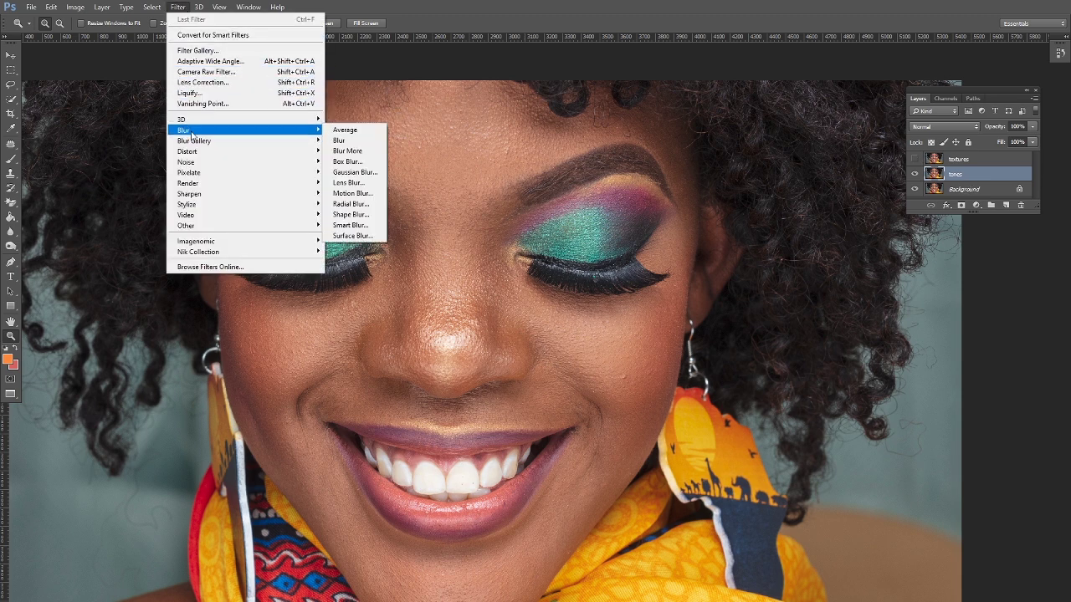
mouse_move(219, 140)
mouse_move(284, 130)
click(357, 173)
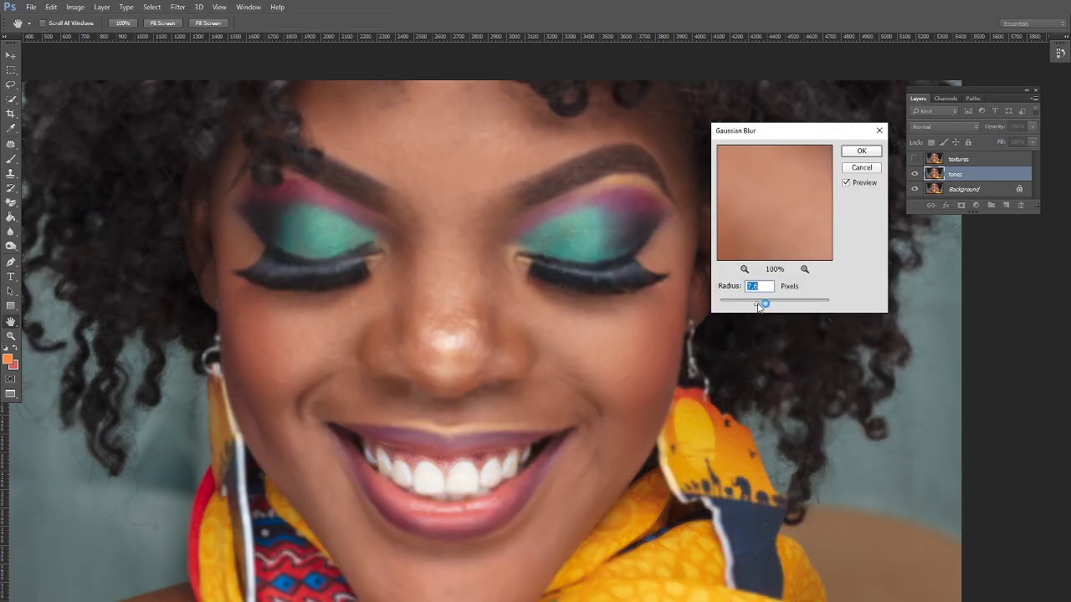
drag(759, 306, 695, 308)
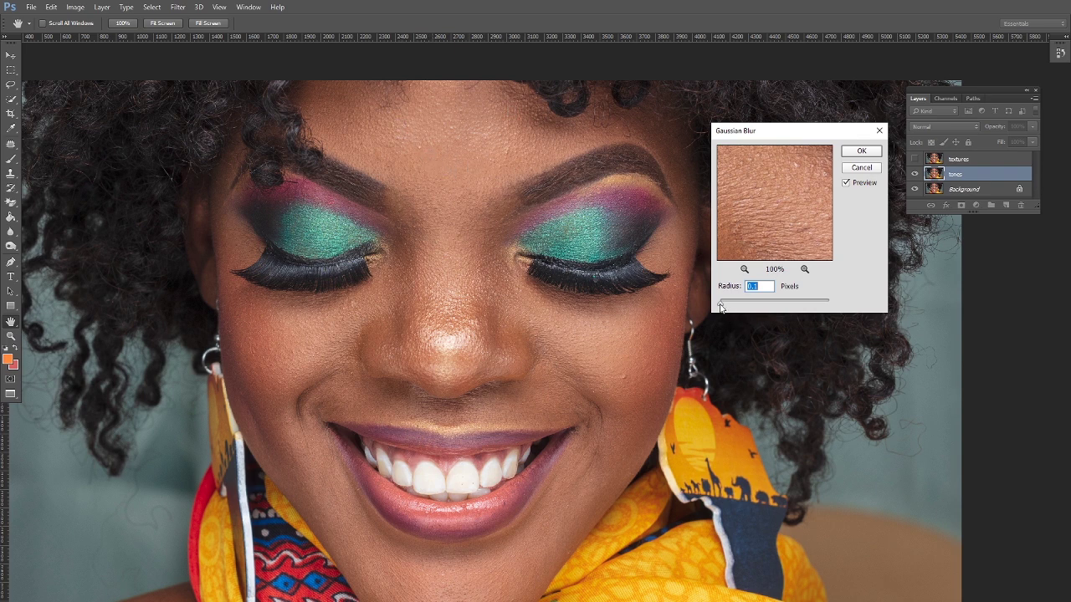
Raise the Gaussian Blur radius in stages to a much larger value
drag(720, 306, 730, 306)
drag(726, 306, 761, 307)
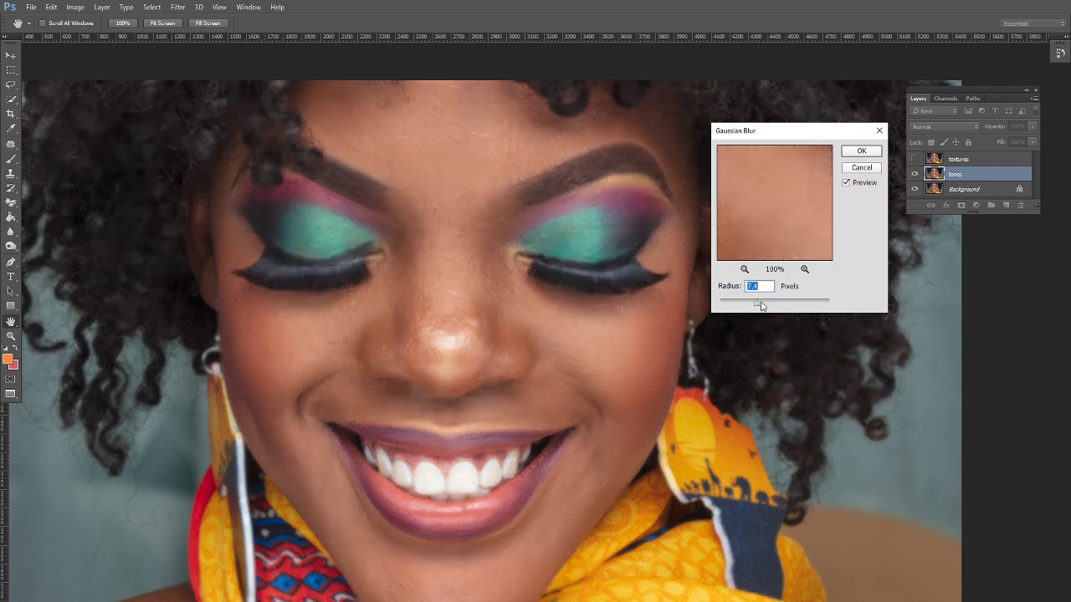
click(761, 304)
Check the blur preview on the eyeshadow, nose and forehead, zooming the preview out twice
click(606, 214)
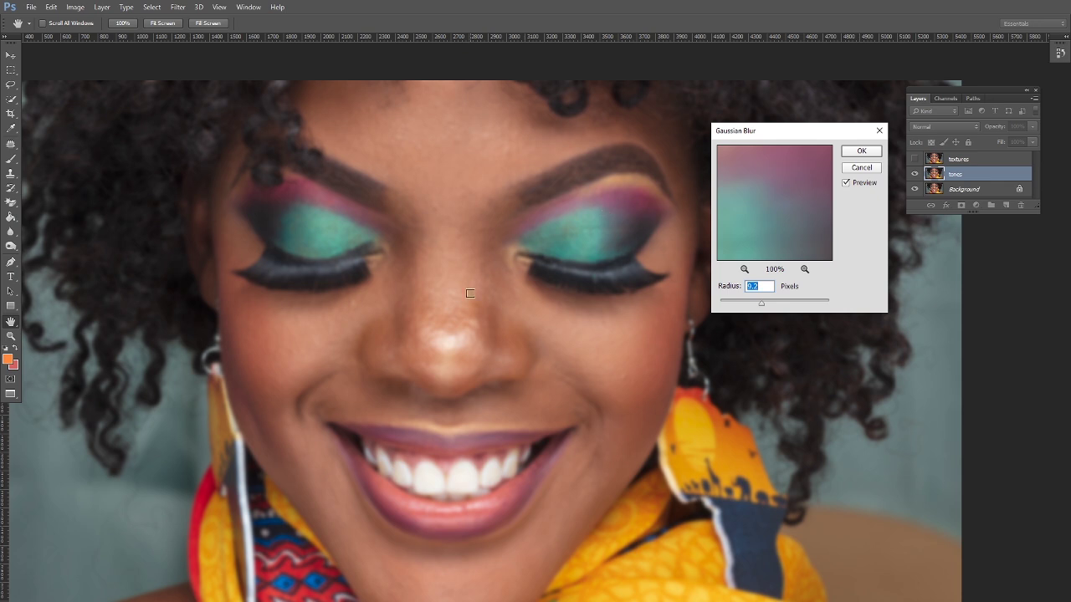
click(450, 318)
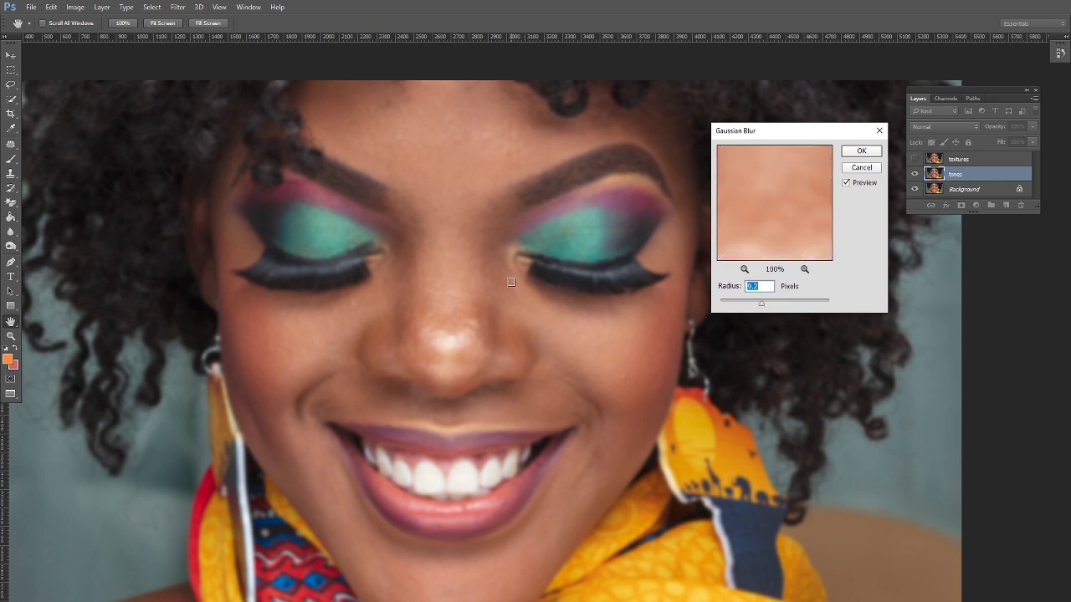
click(493, 161)
click(516, 128)
click(744, 269)
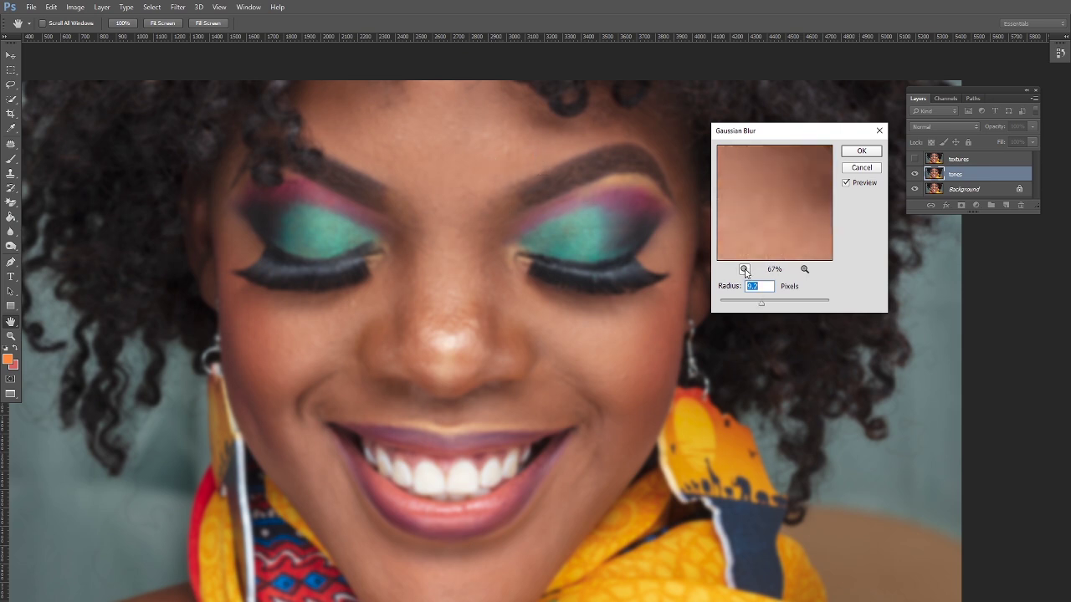
click(744, 270)
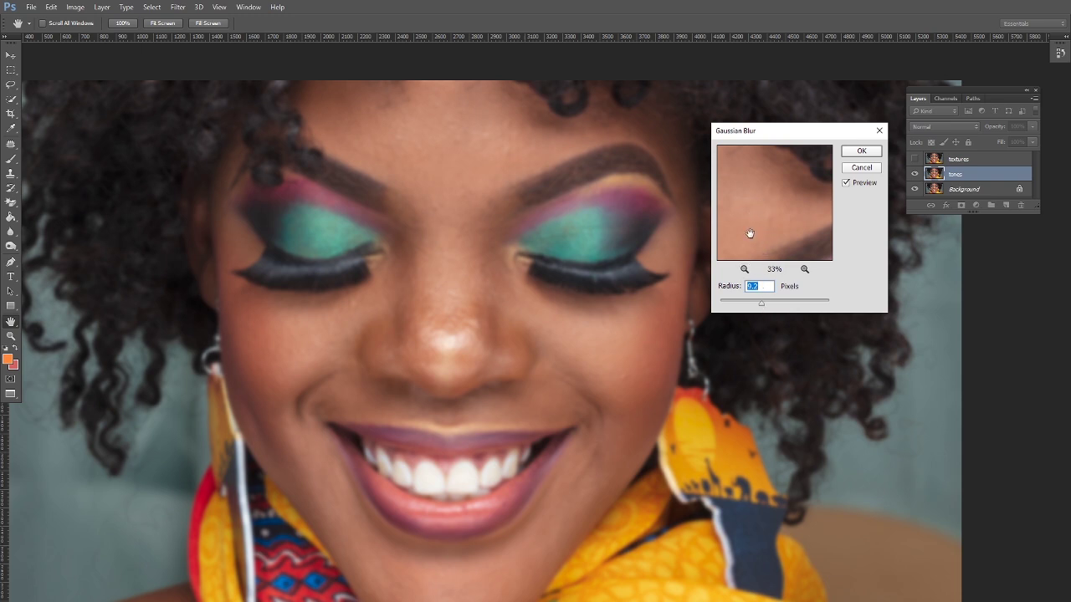
click(762, 303)
Adjust the Radius slider until it reads 10.0 pixels
drag(763, 305, 763, 307)
Apply the blur, then make the textures layer visible and selected
click(862, 152)
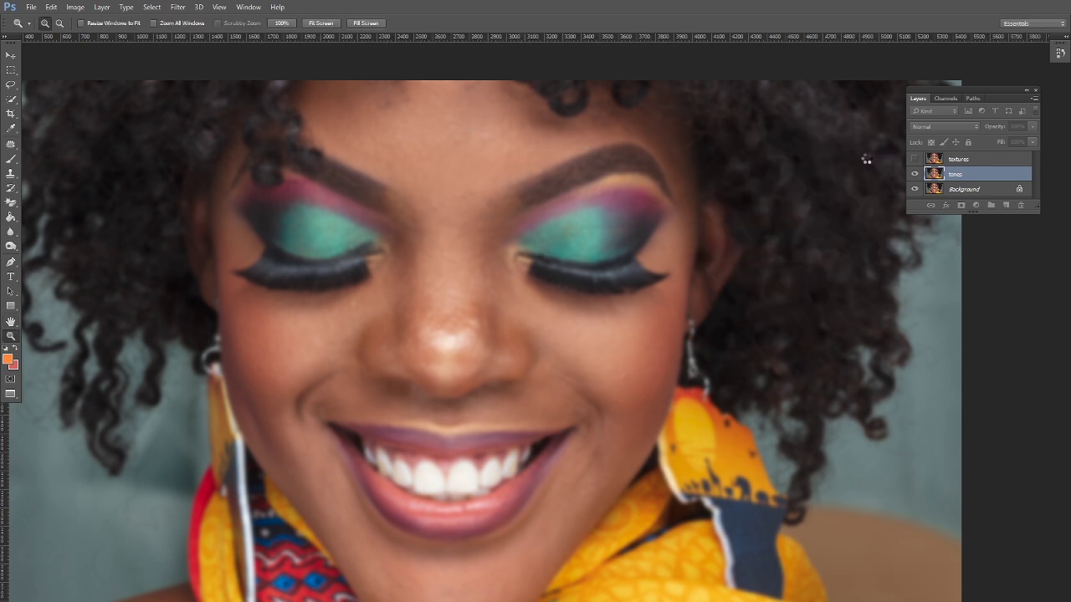
click(915, 159)
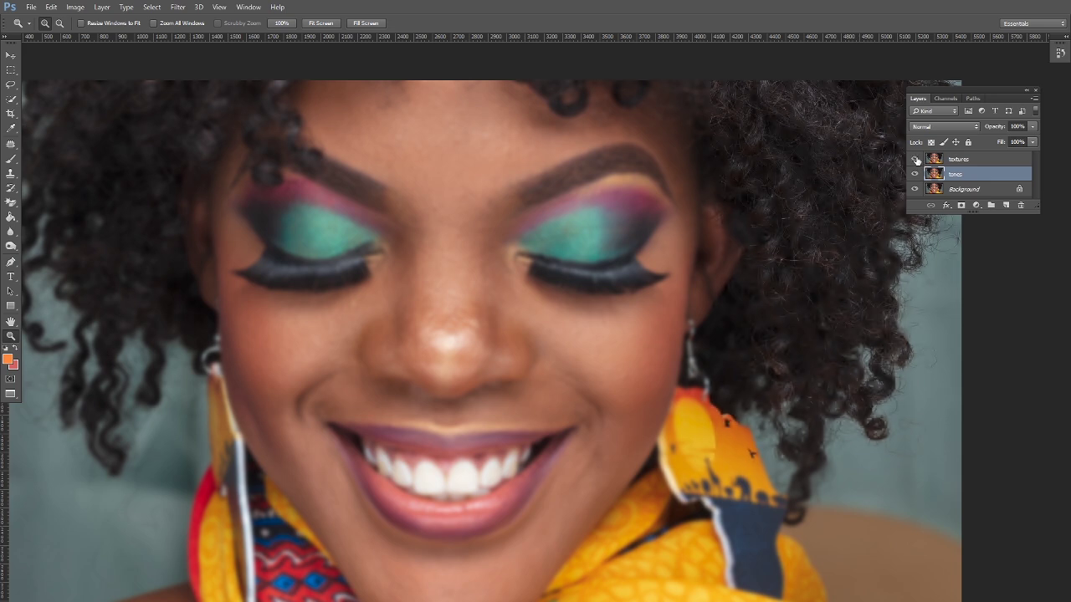
click(967, 159)
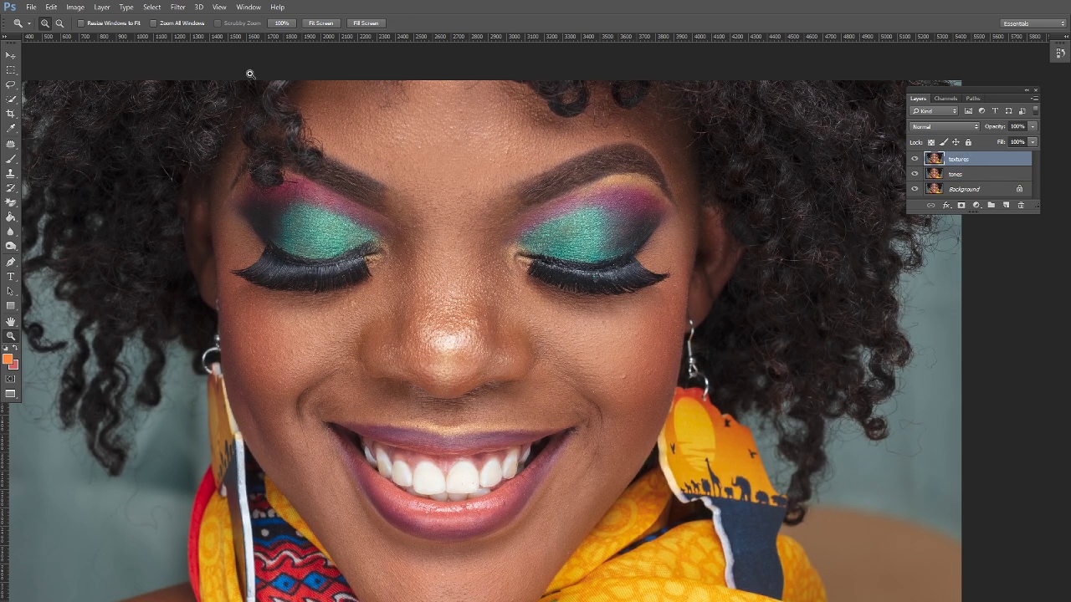
In Apply Image, subtract the tones layer at Scale 2 and Offset 128
click(75, 8)
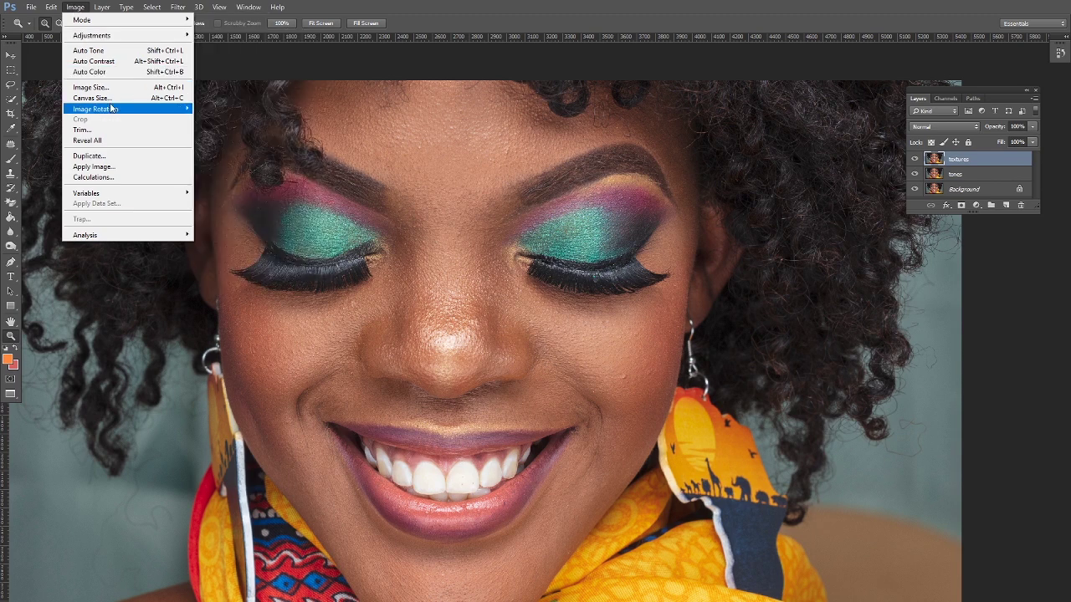
click(93, 166)
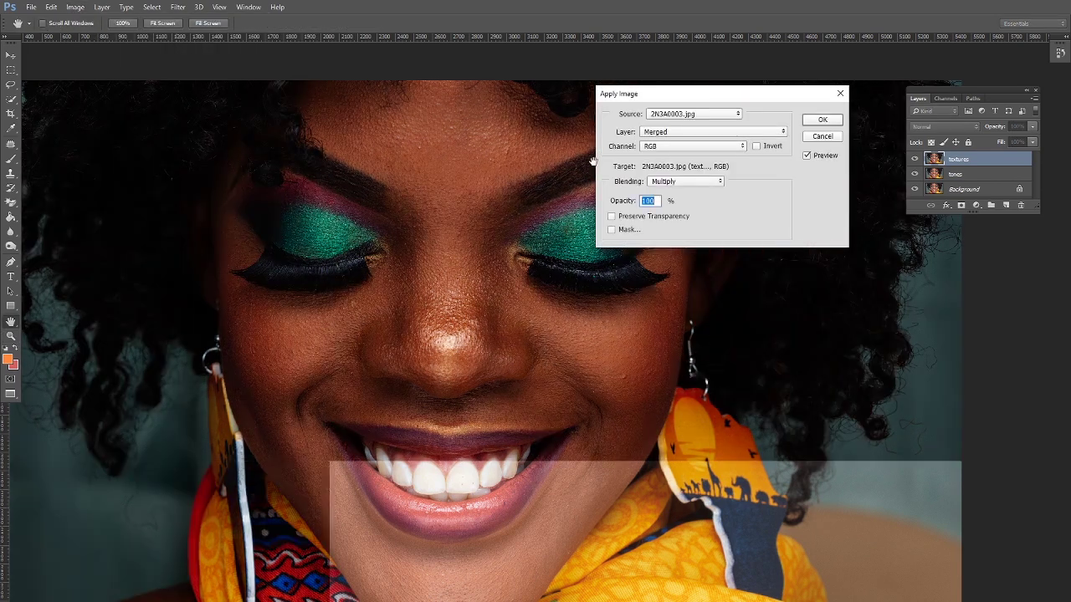
click(783, 132)
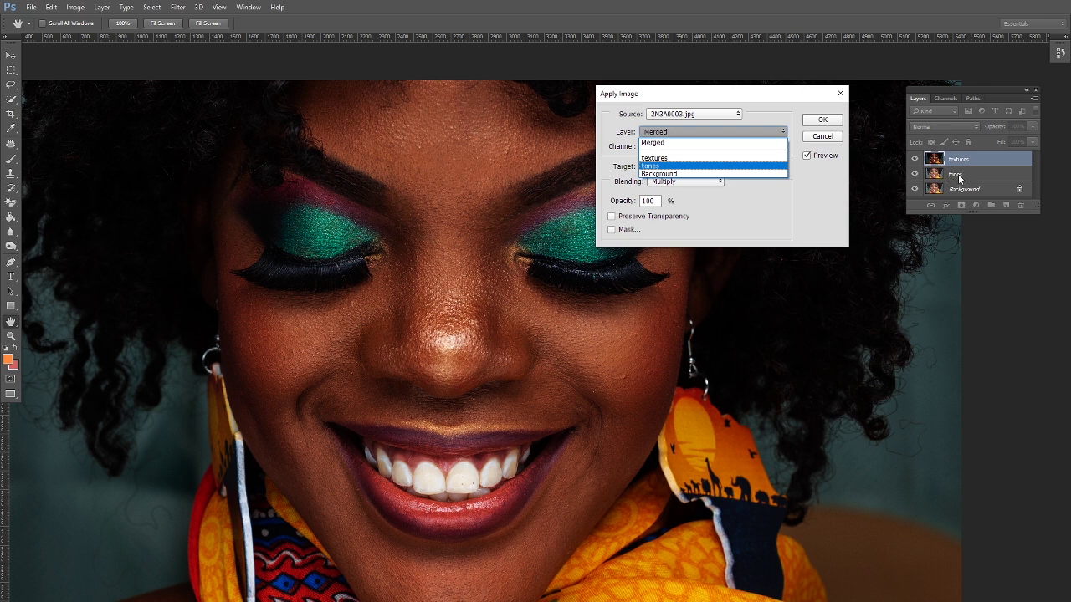
click(663, 167)
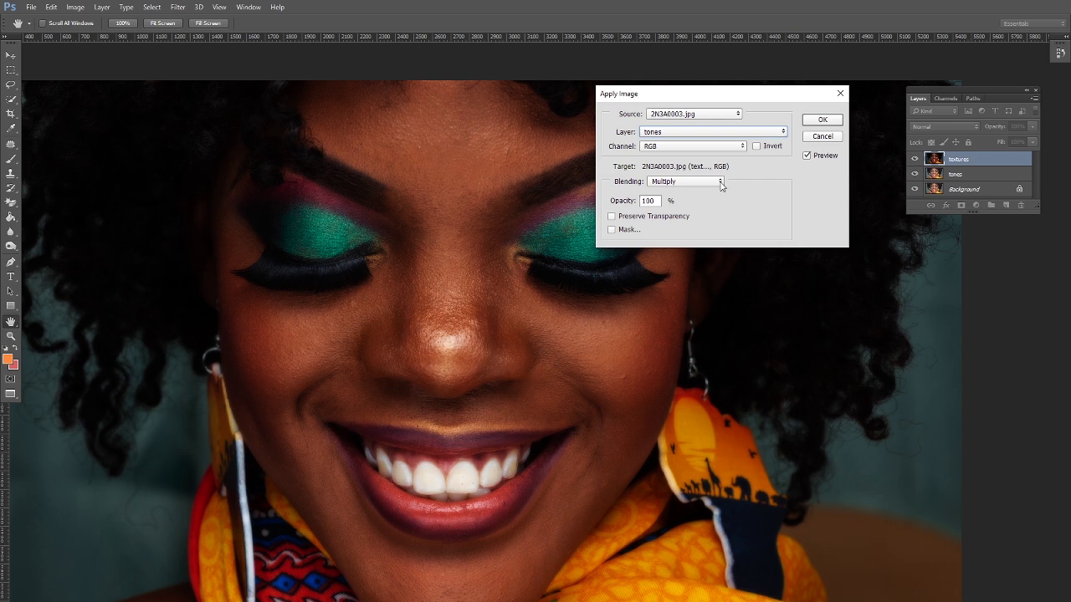
click(719, 182)
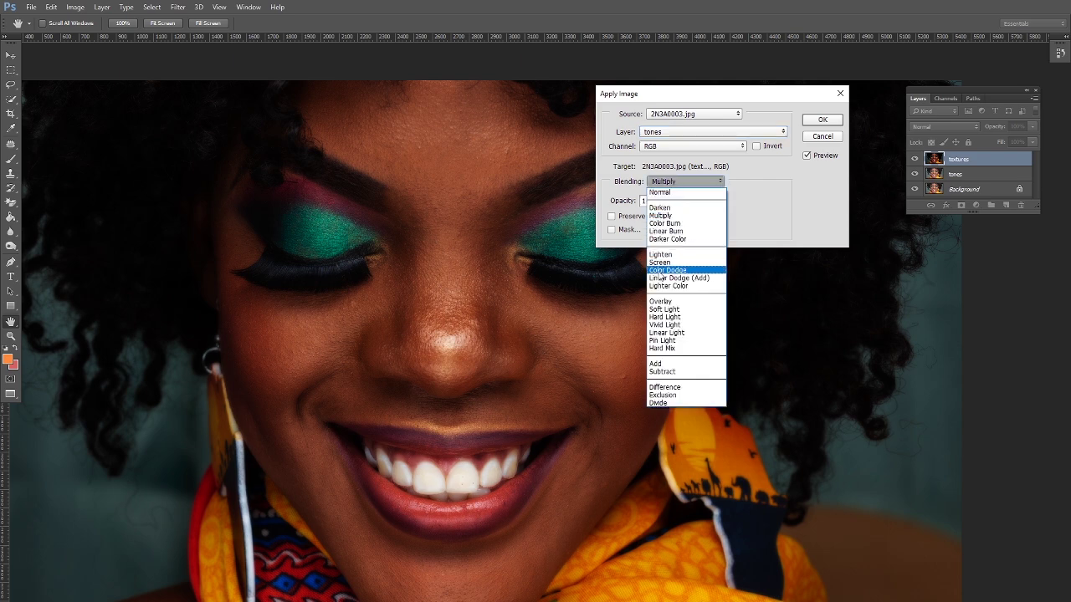
click(663, 371)
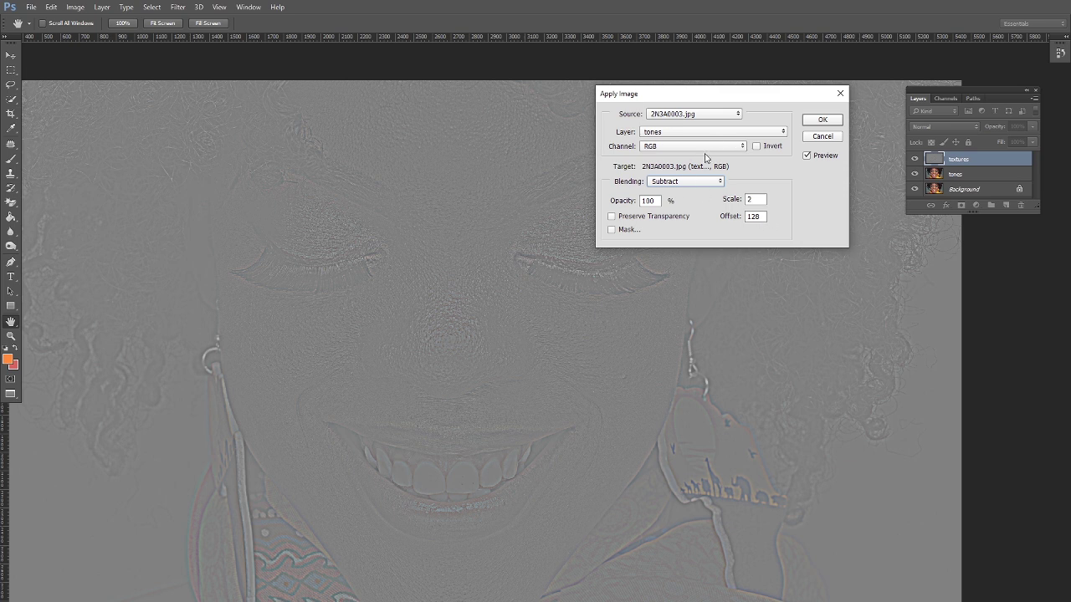
Confirm Apply Image, set textures to Linear Light, and add tones to the selection
click(823, 121)
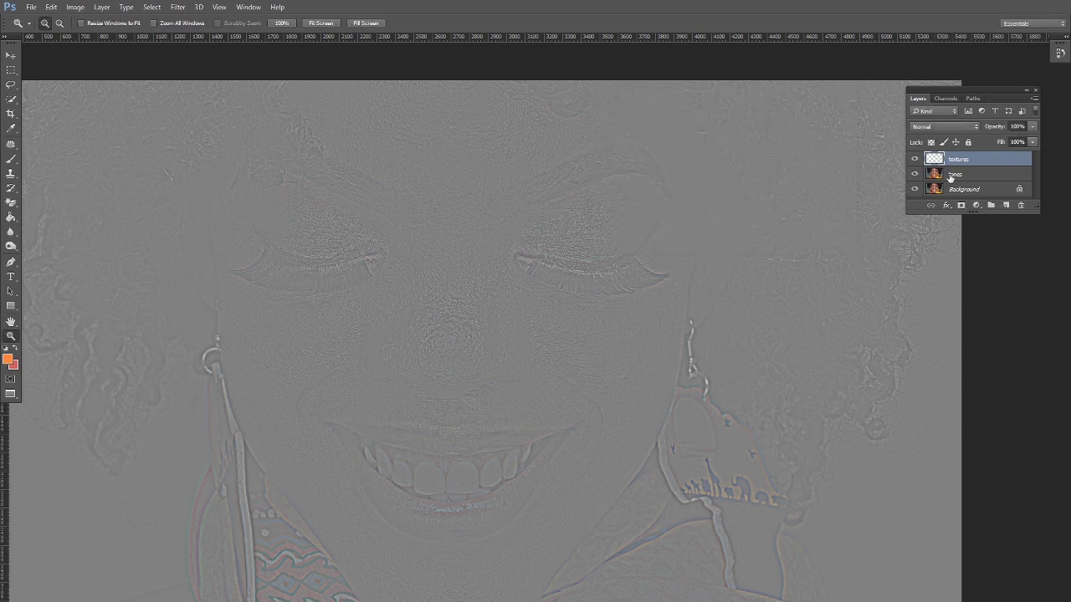
click(974, 126)
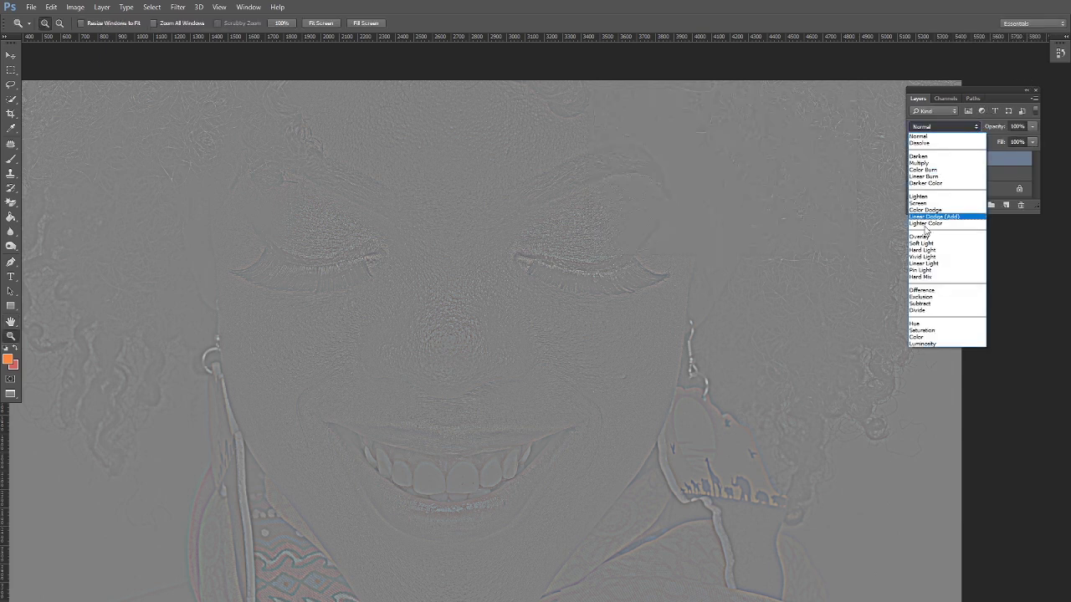
click(925, 262)
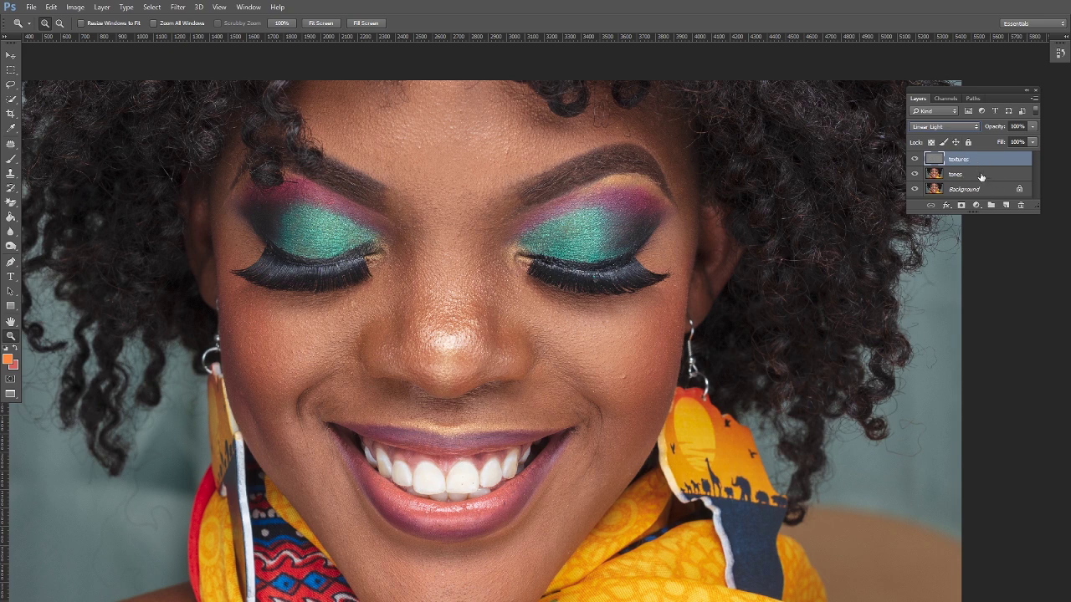
shift+click(980, 175)
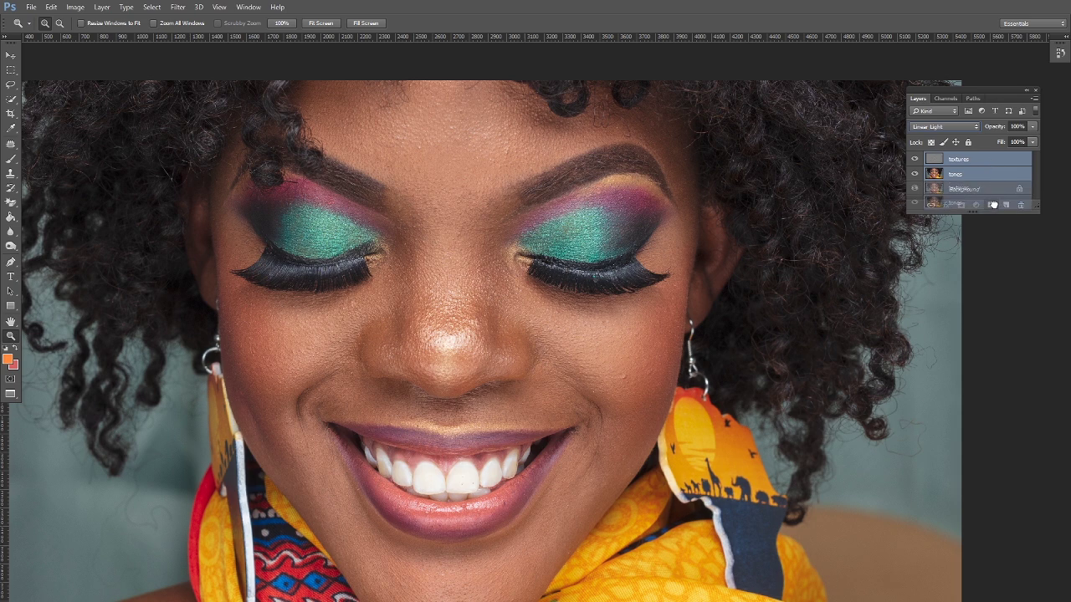
Group the tones and textures layers with Ctrl+G and name the group 'Frequence'
key(ctrl+g)
double_click(960, 158)
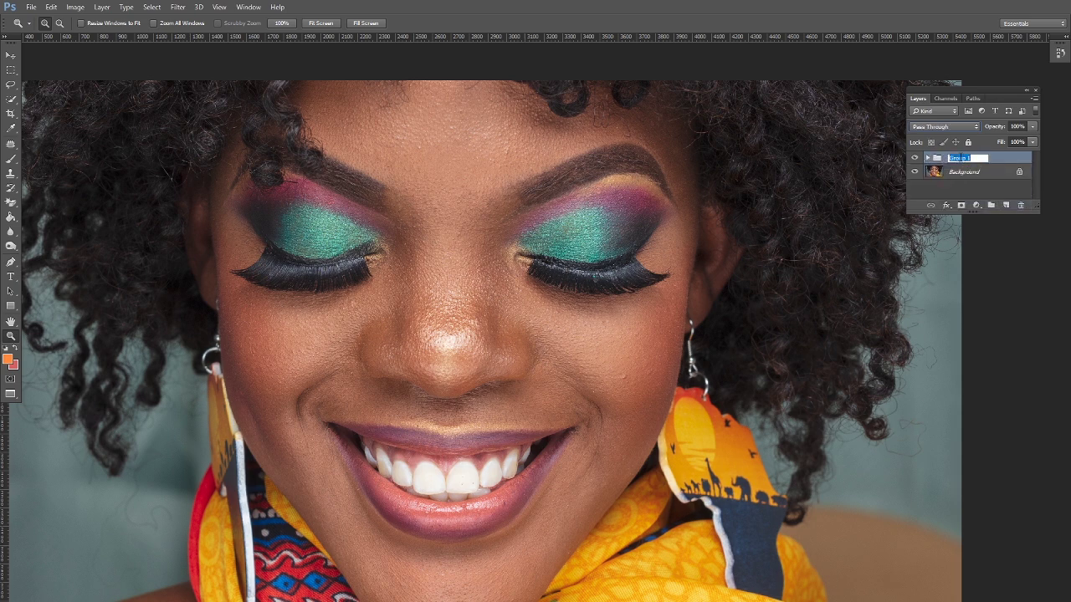
text(Fi)
text(eque)
text(nc)
text(e)
key(Return)
Toggle visibility of the group, textures and tones layers to compare the result
click(914, 157)
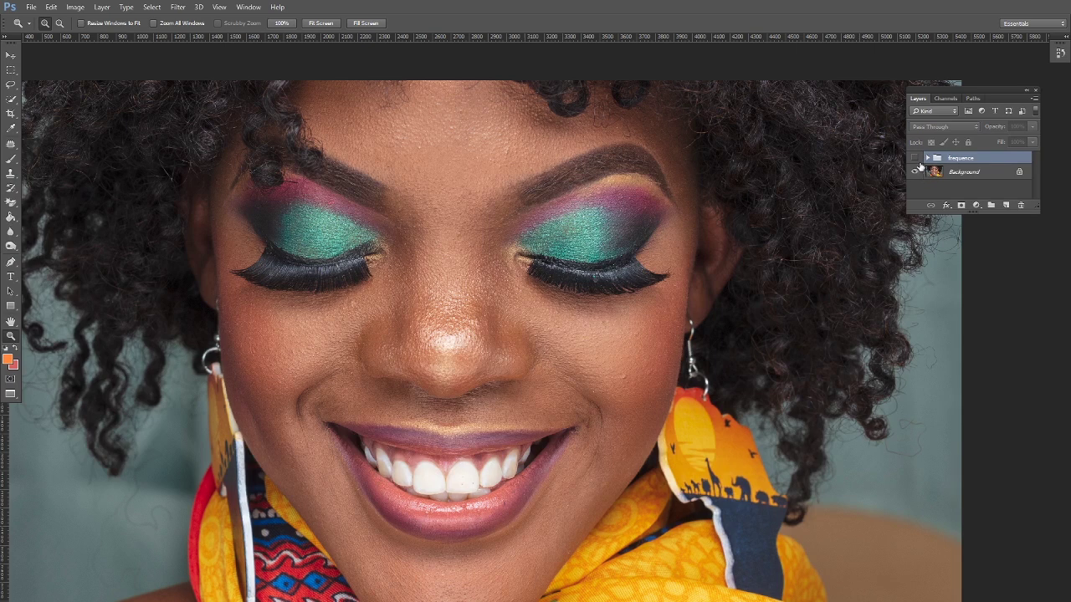
click(913, 158)
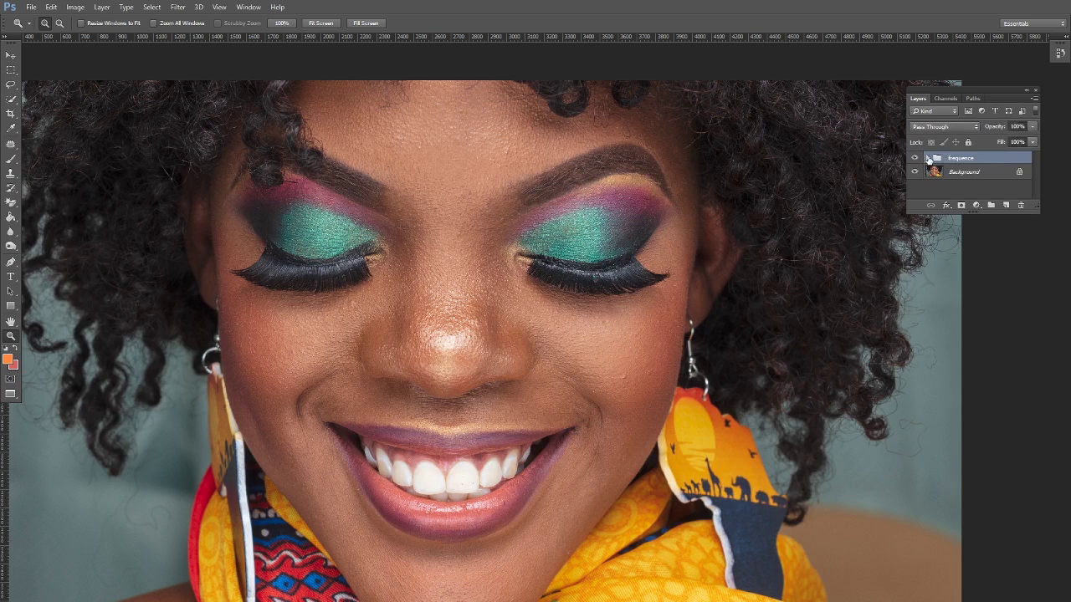
click(927, 158)
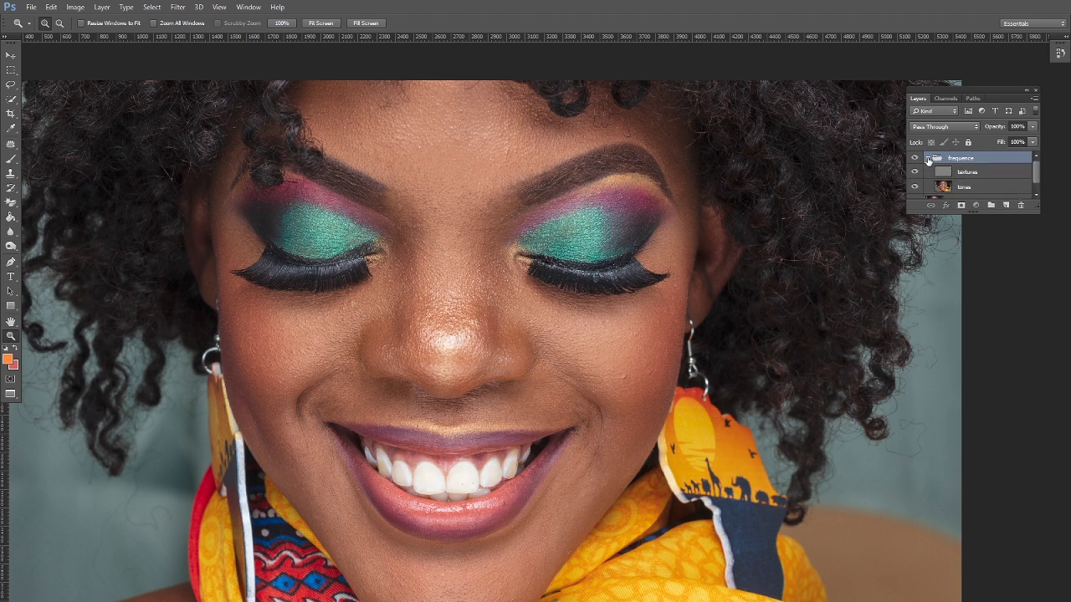
click(927, 158)
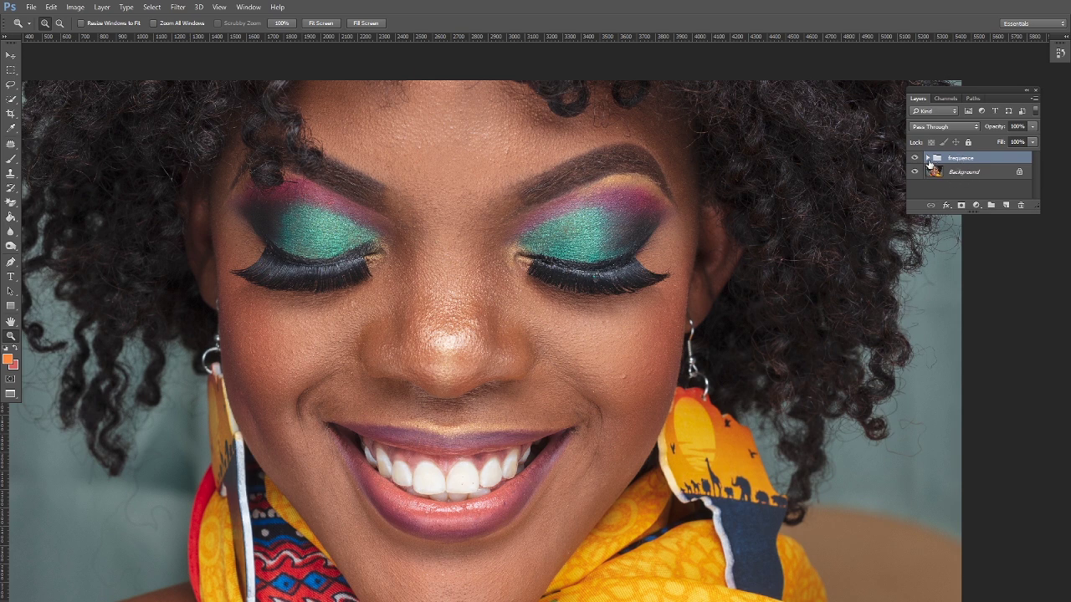
click(928, 158)
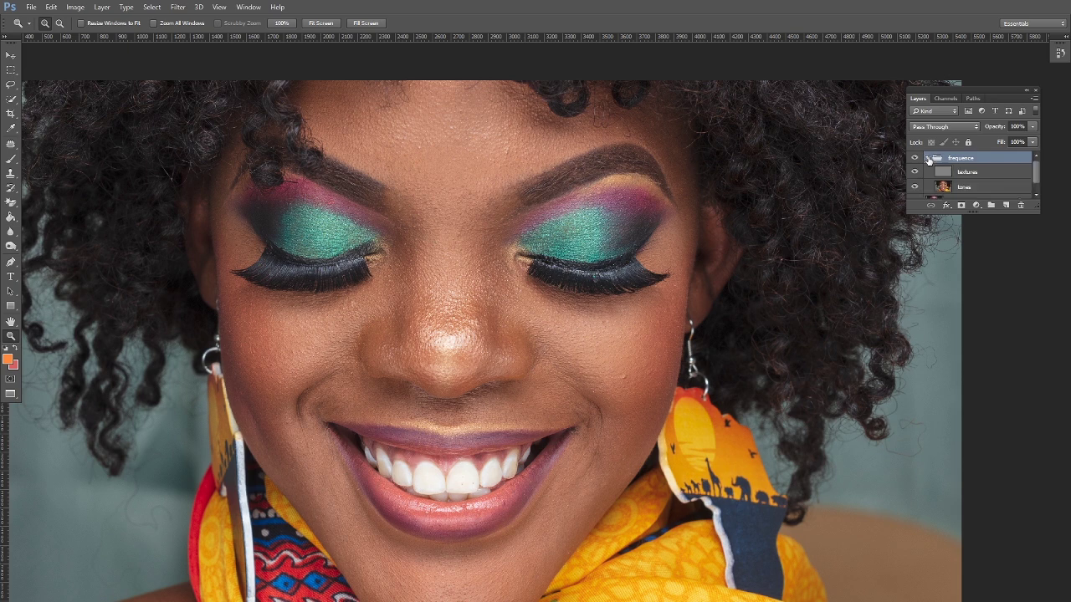
click(914, 173)
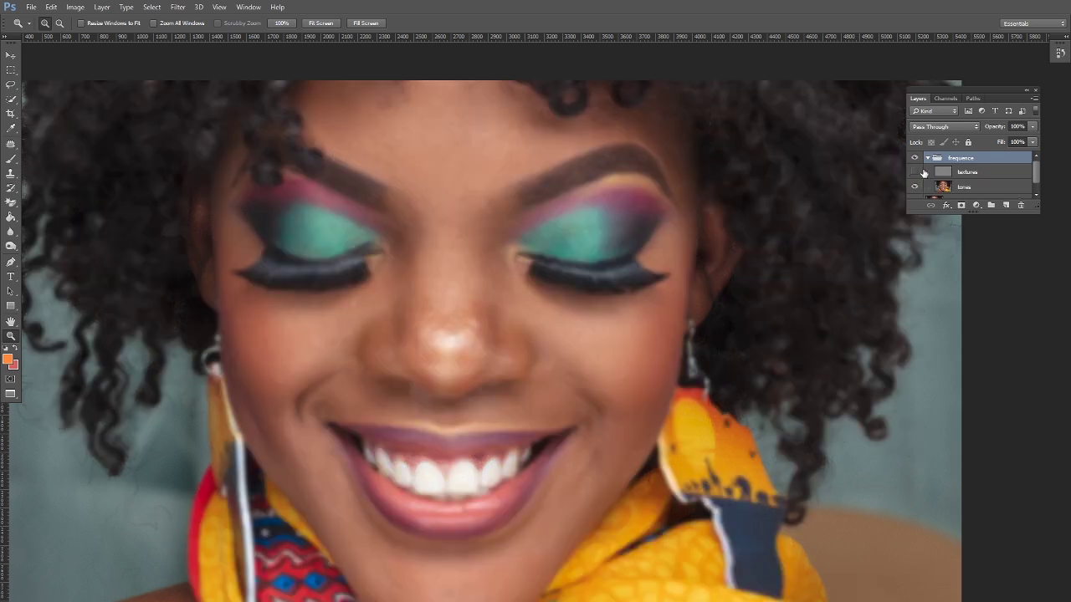
click(915, 172)
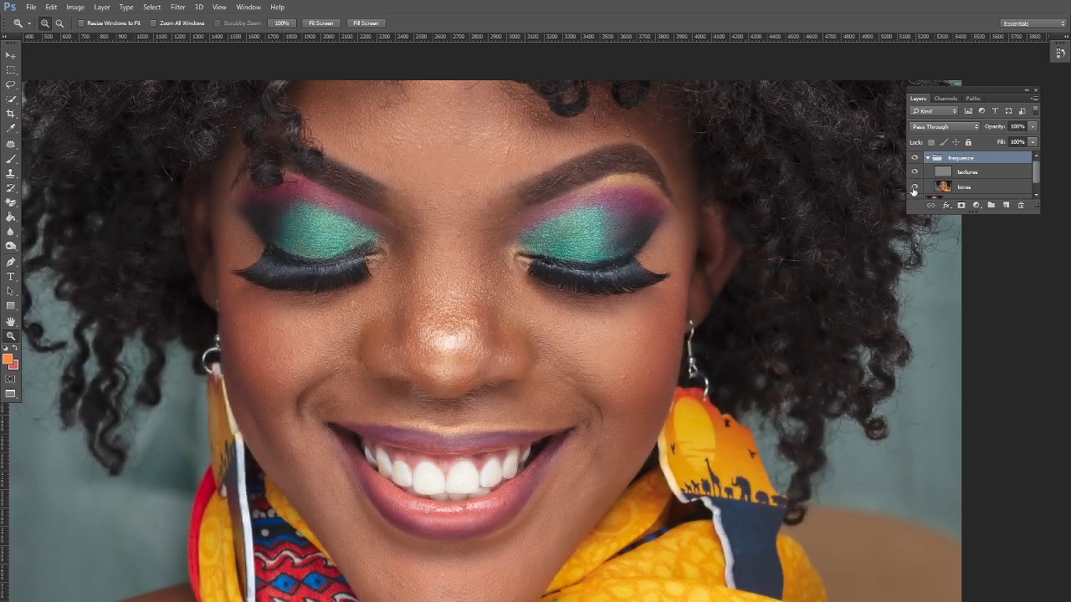
click(914, 187)
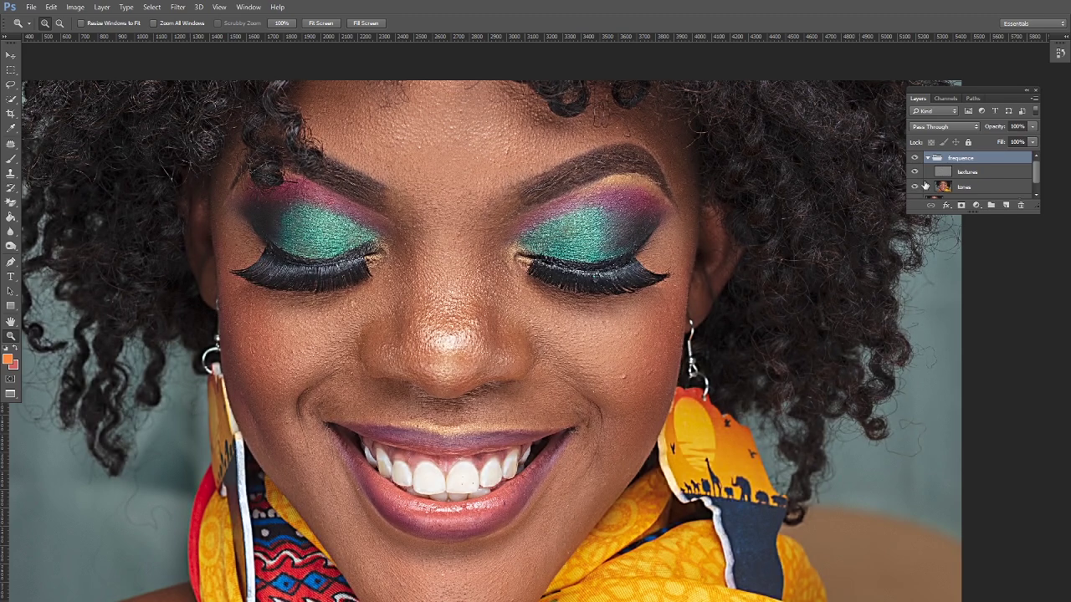
click(914, 187)
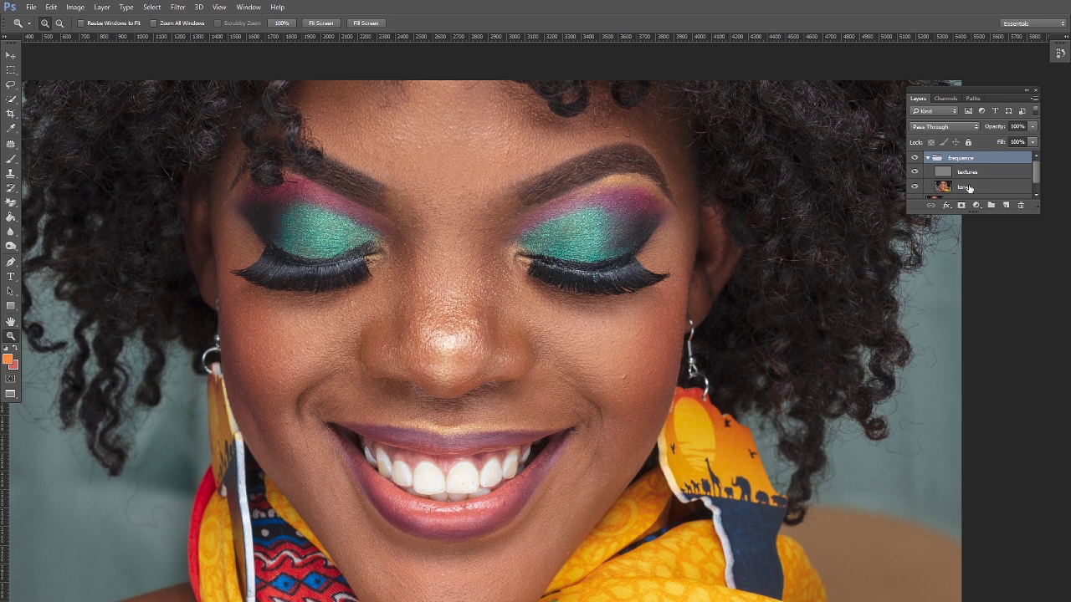
click(968, 188)
drag(507, 298, 395, 319)
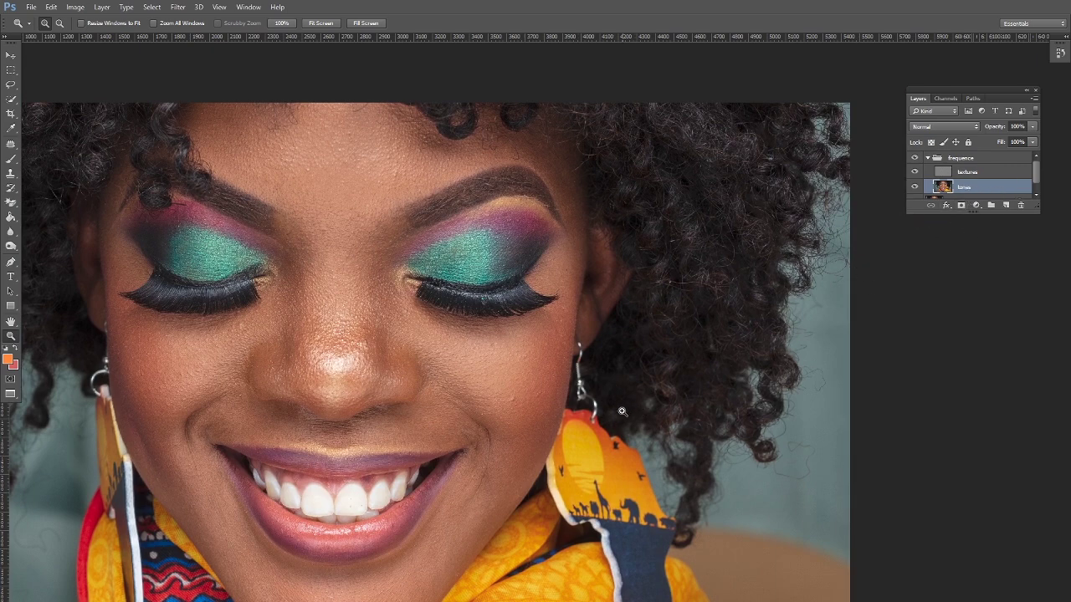
click(965, 170)
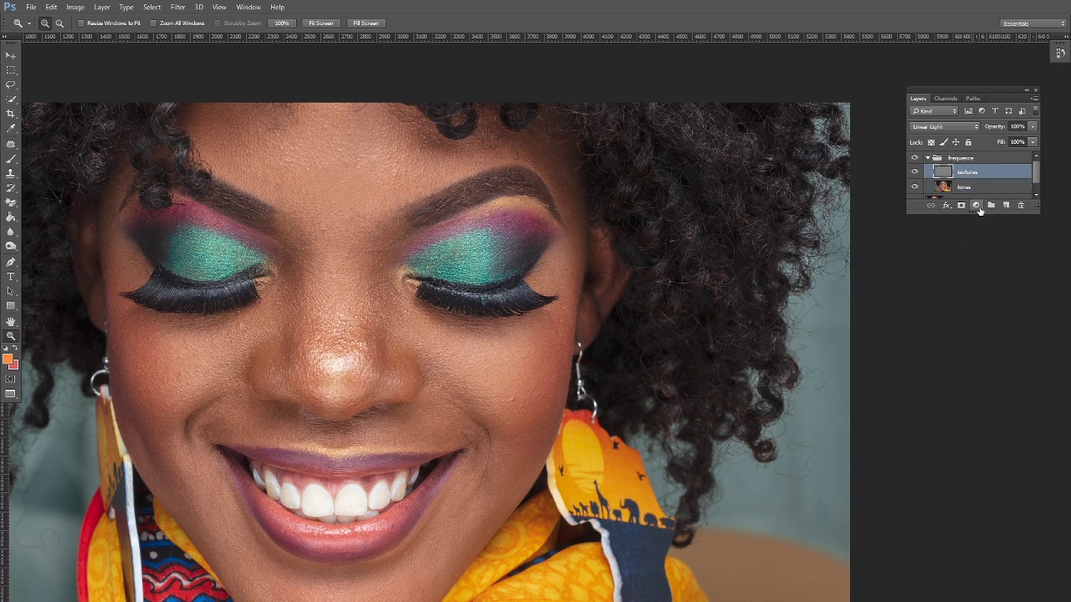
Add a Black & White adjustment with Reds dragged far negative, then close Properties
click(976, 206)
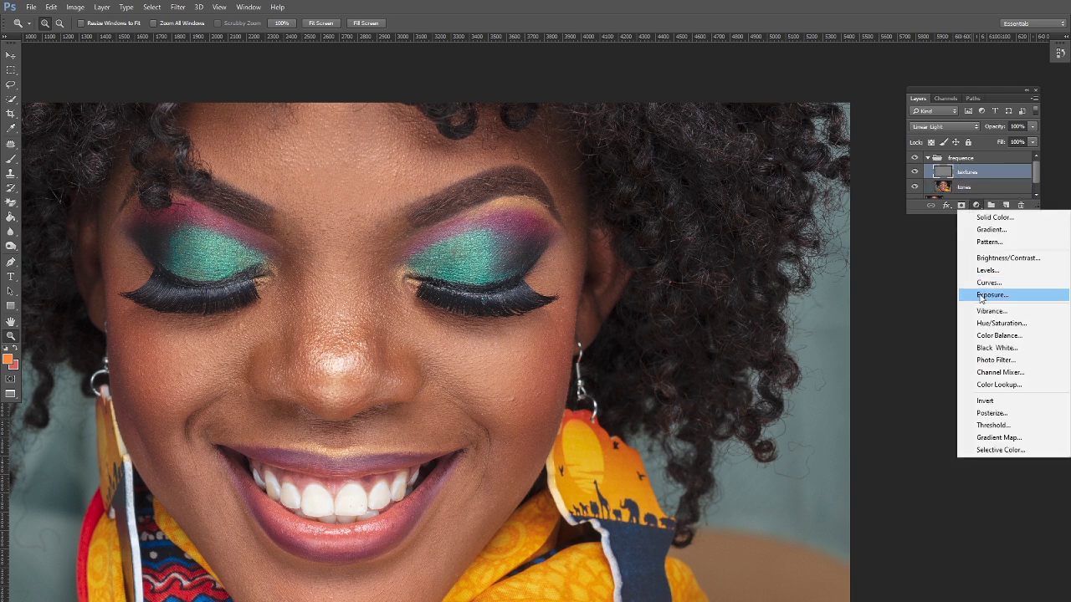
click(992, 350)
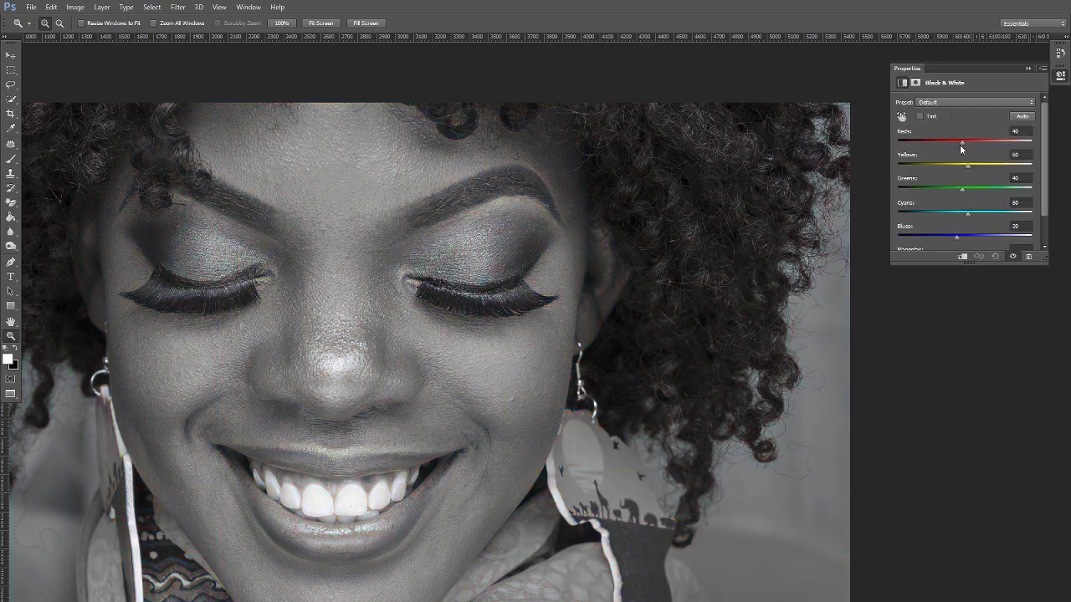
drag(962, 141, 919, 143)
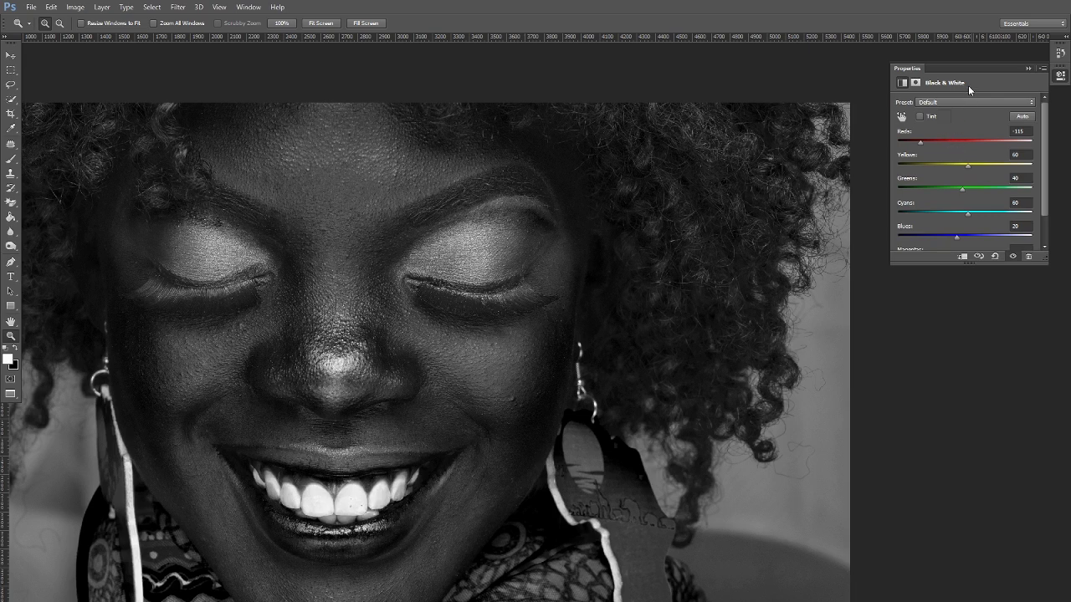
click(1041, 71)
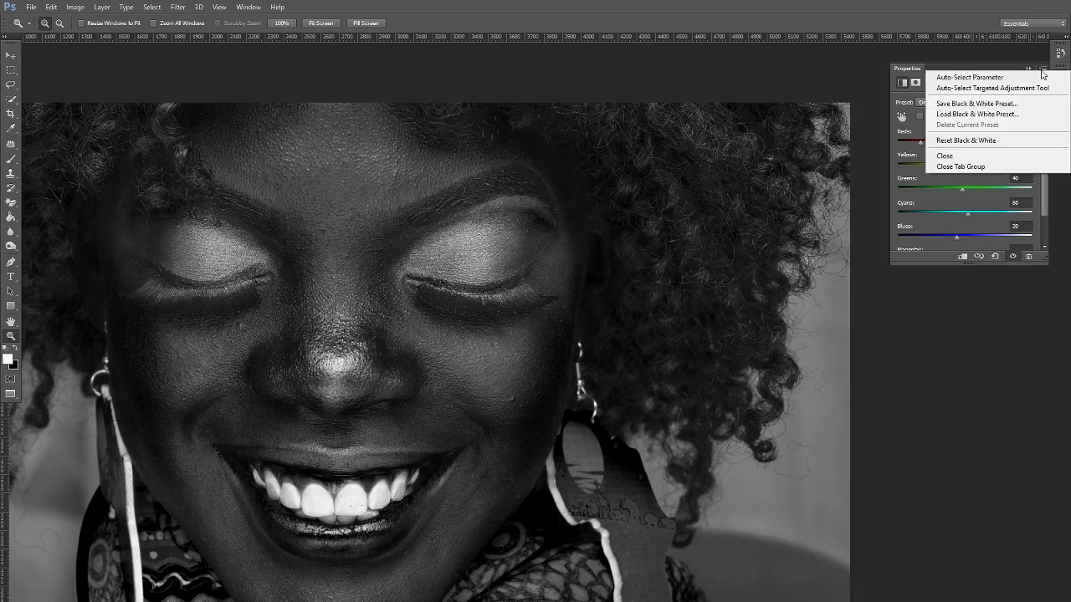
click(966, 156)
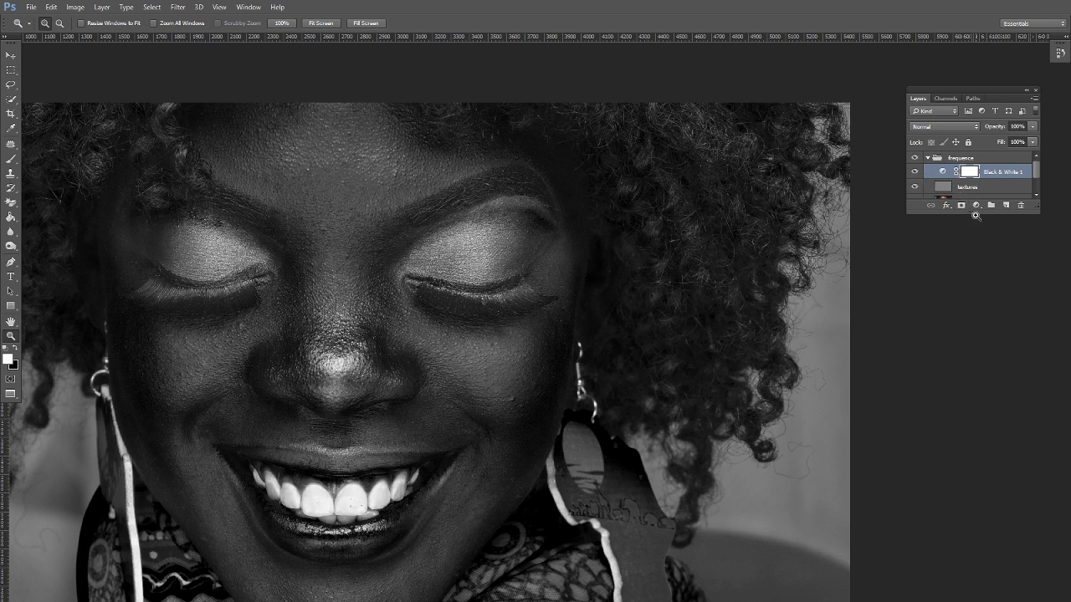
Expand the Layers panel, select textures, zoom onto the eyes and brow, and pick Clone Stamp
drag(973, 210, 981, 430)
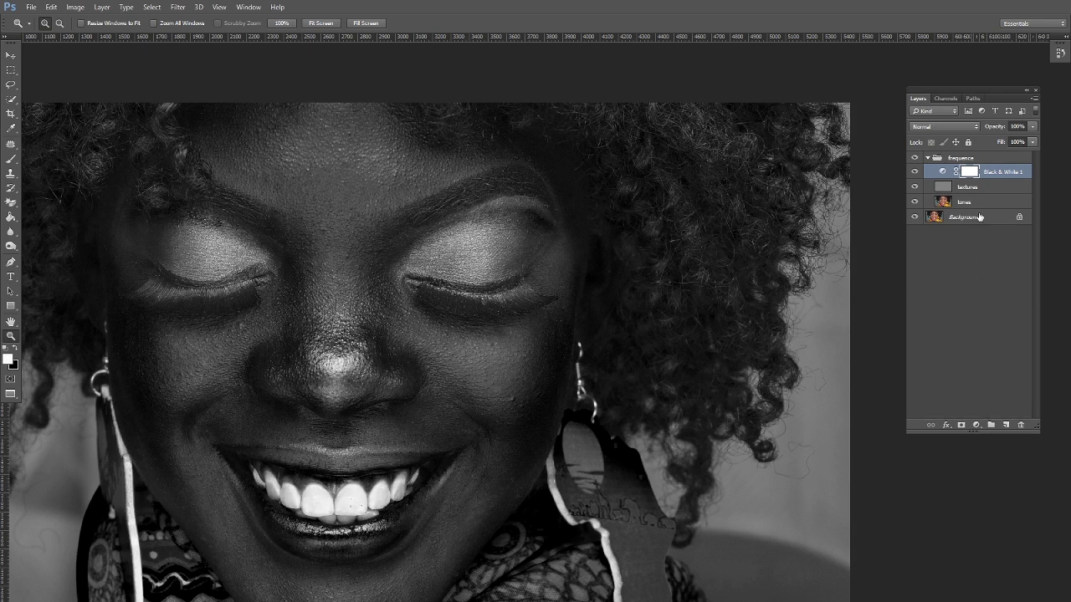
click(973, 187)
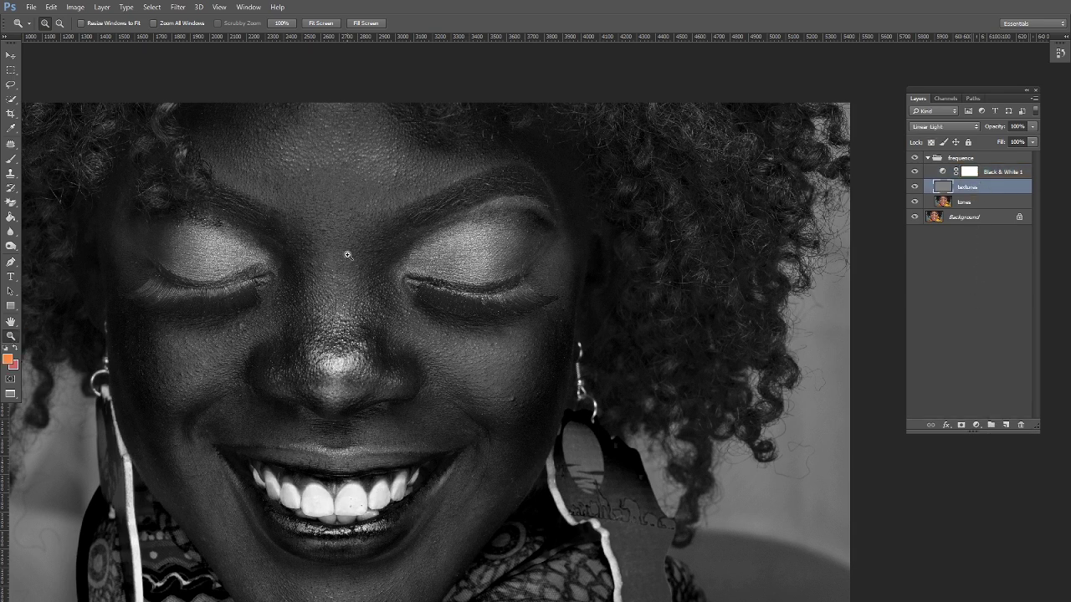
scroll(340, 244, up, 5)
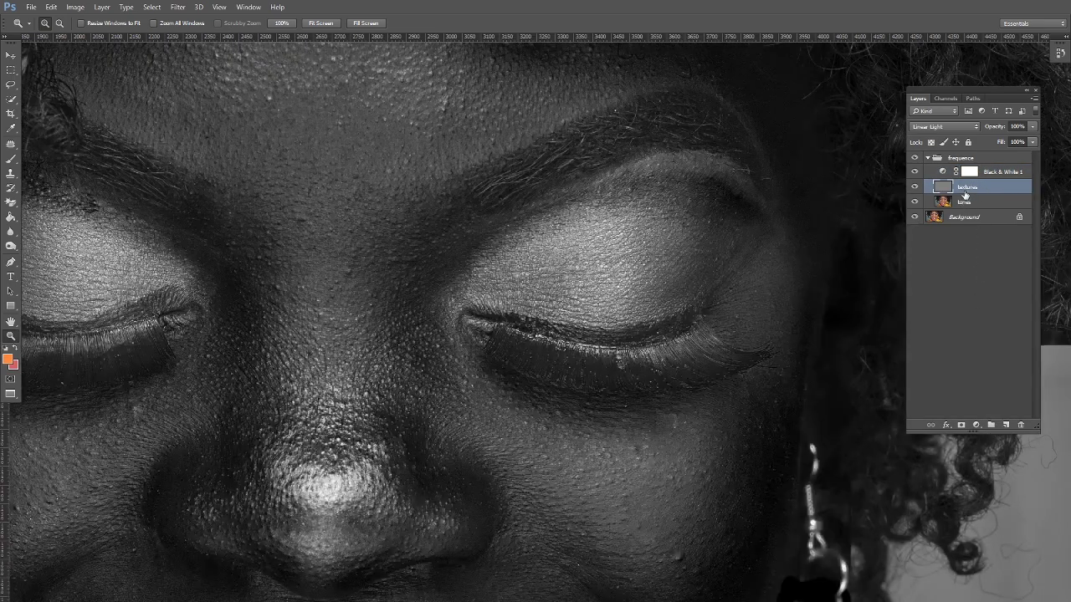
drag(352, 253, 425, 323)
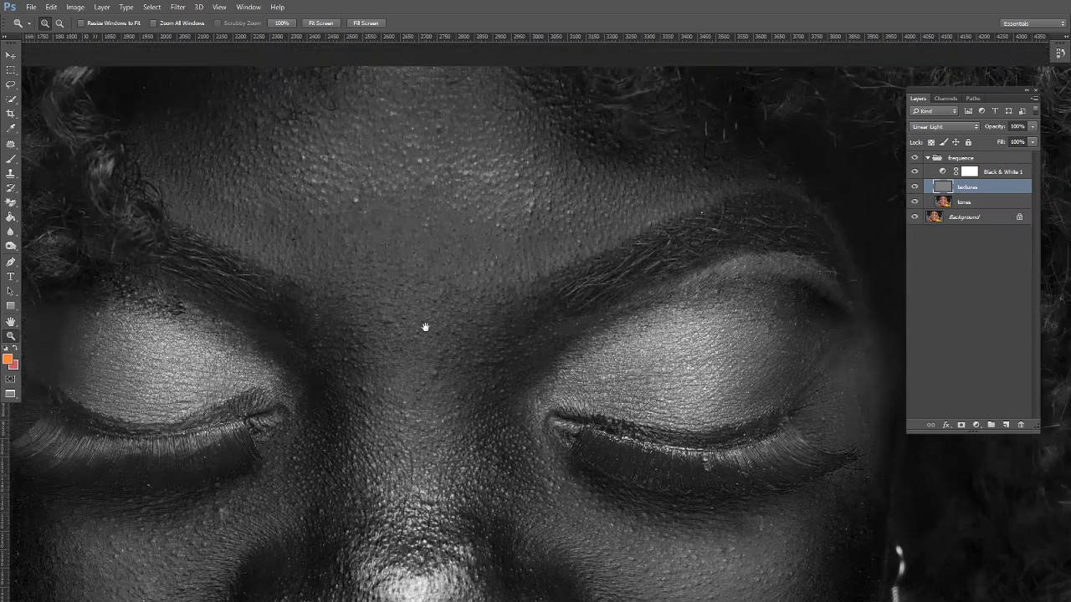
click(11, 173)
Set the Clone Stamp to a 21 px, 0% hardness brush with 100% opacity and flow
right_click(395, 203)
click(454, 226)
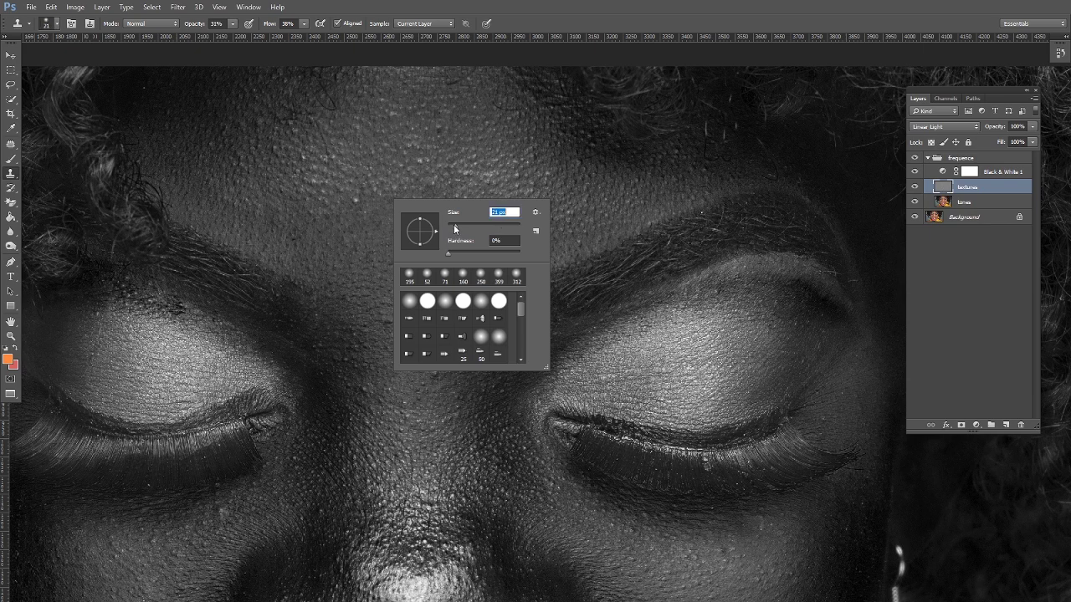
mouse_move(233, 24)
mouse_down()
mouse_move(233, 39)
mouse_move(413, 44)
mouse_up()
click(304, 25)
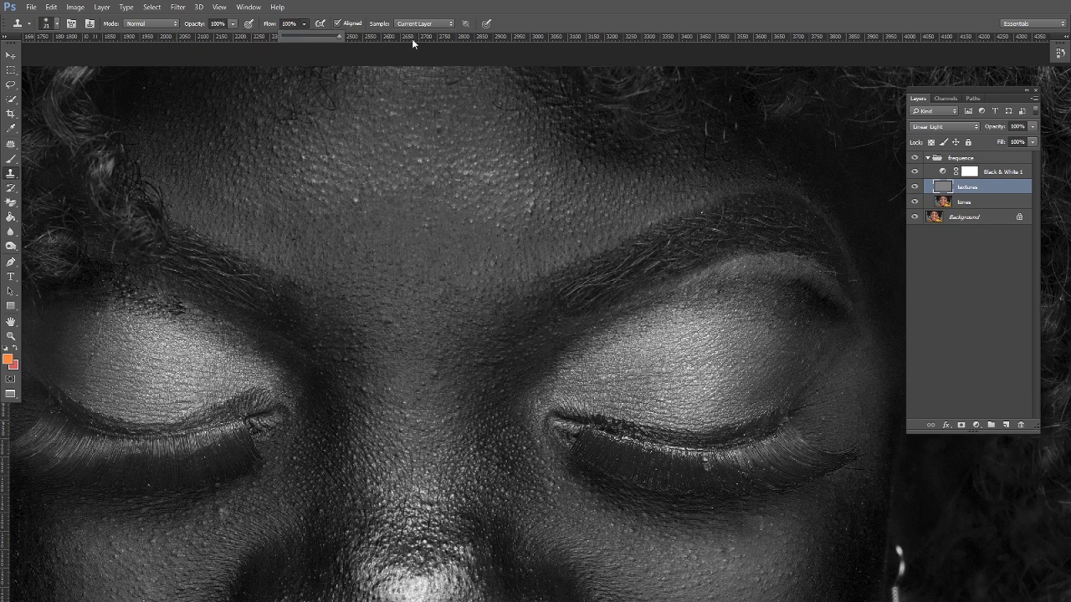
click(362, 200)
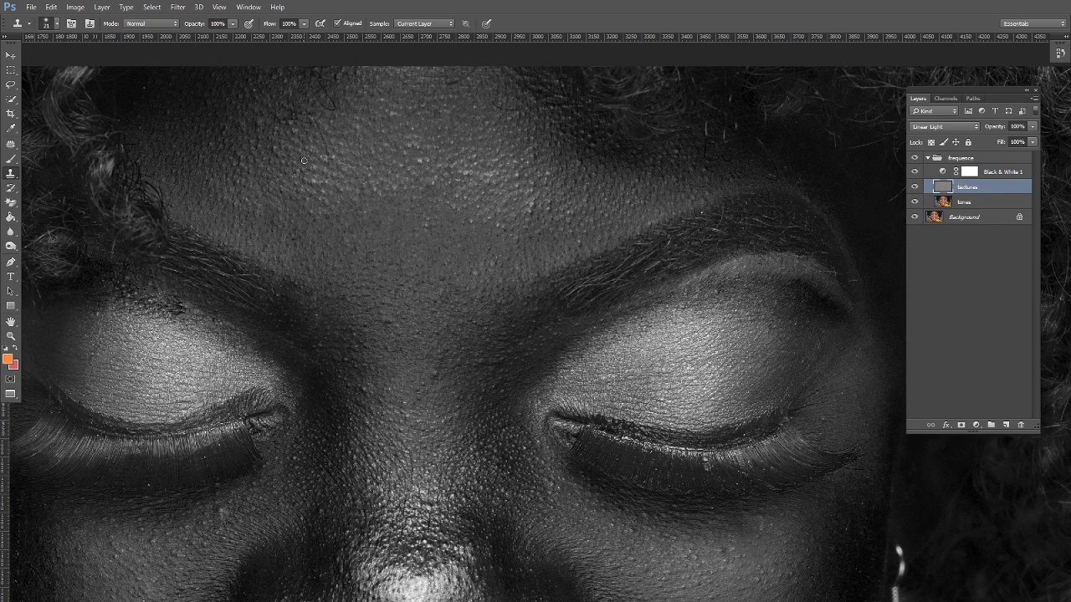
key(alt)
scroll(333, 169, down, 2)
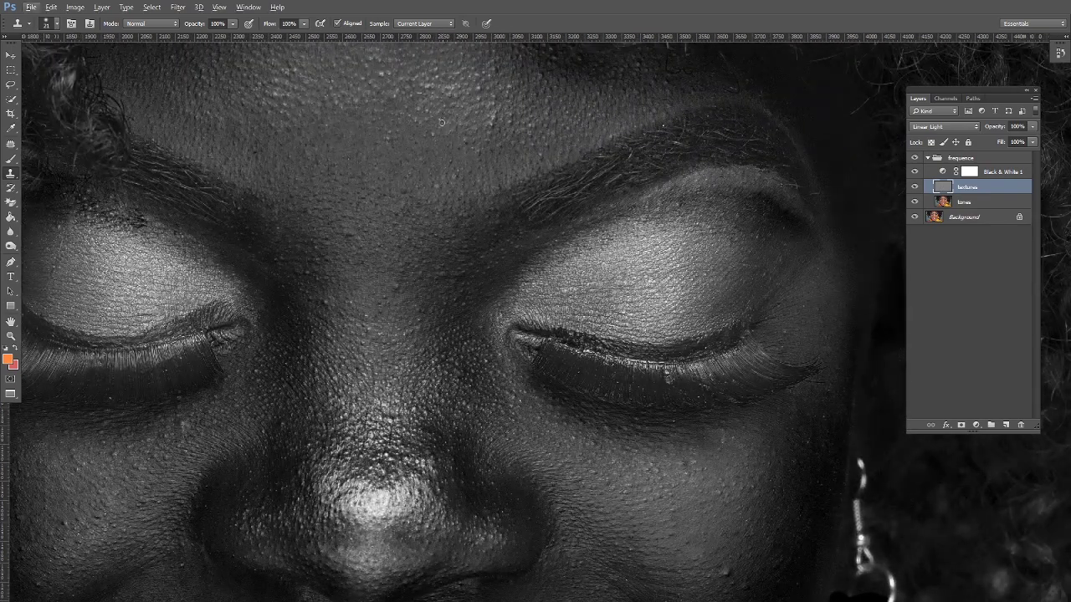
right_click(768, 208)
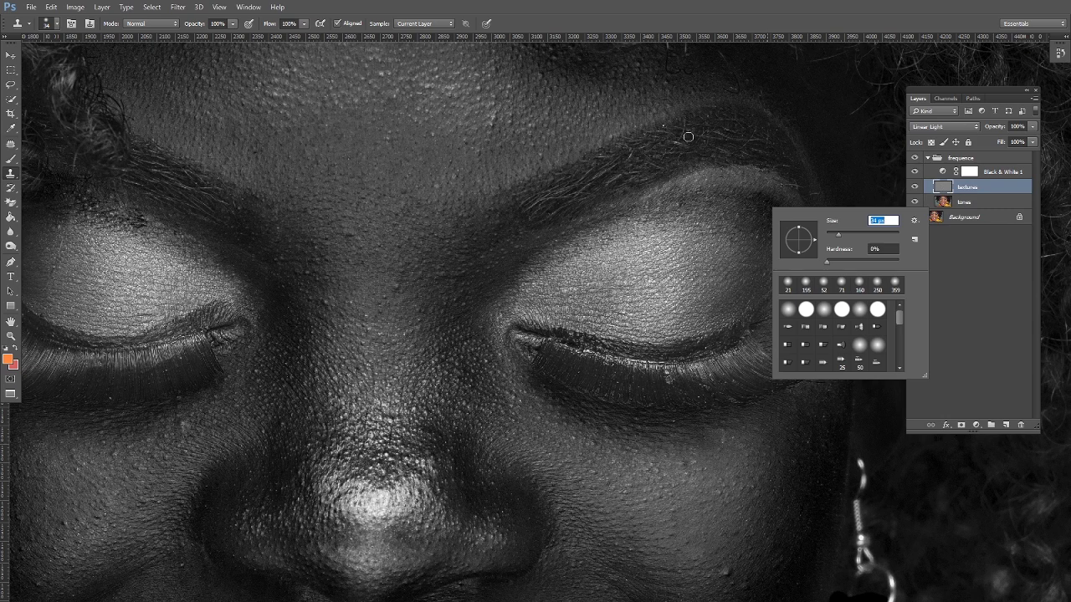
key(Return)
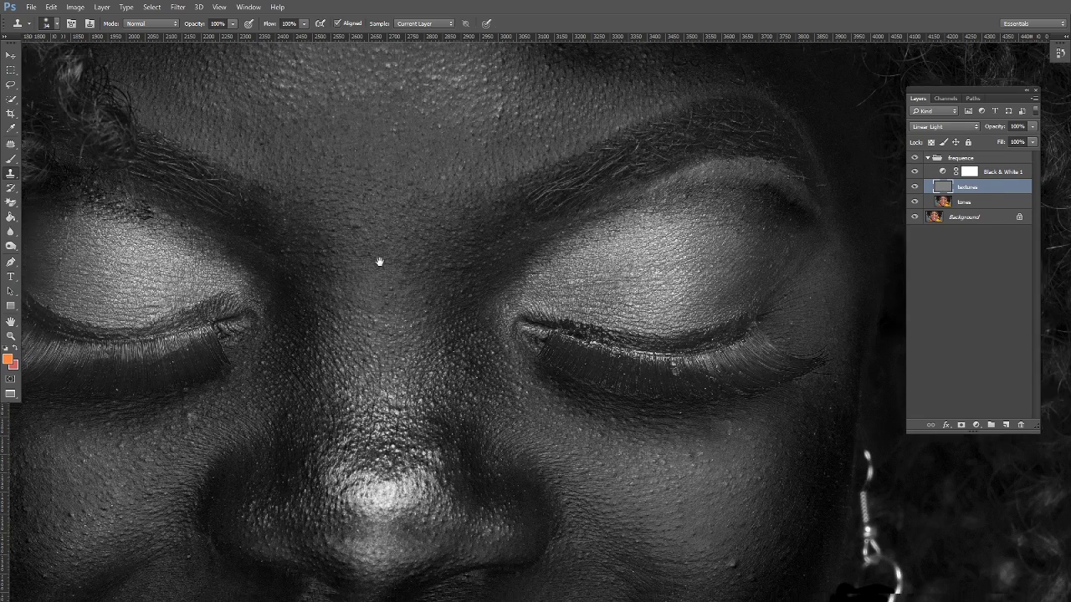
Sample clean skin and clone it over the cheek blemishes
drag(382, 251, 474, 168)
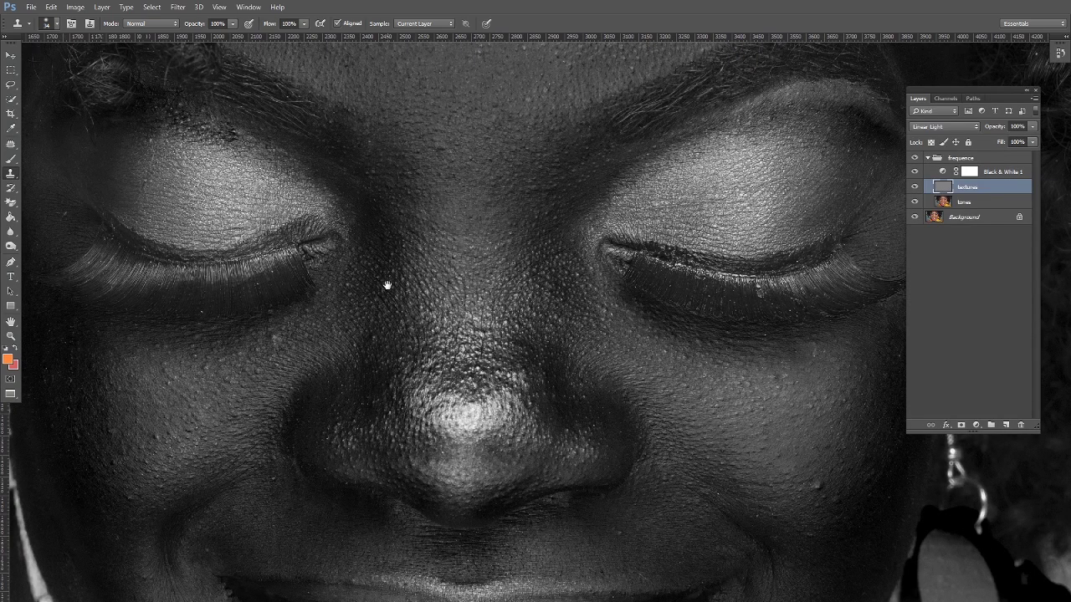
drag(387, 287, 429, 257)
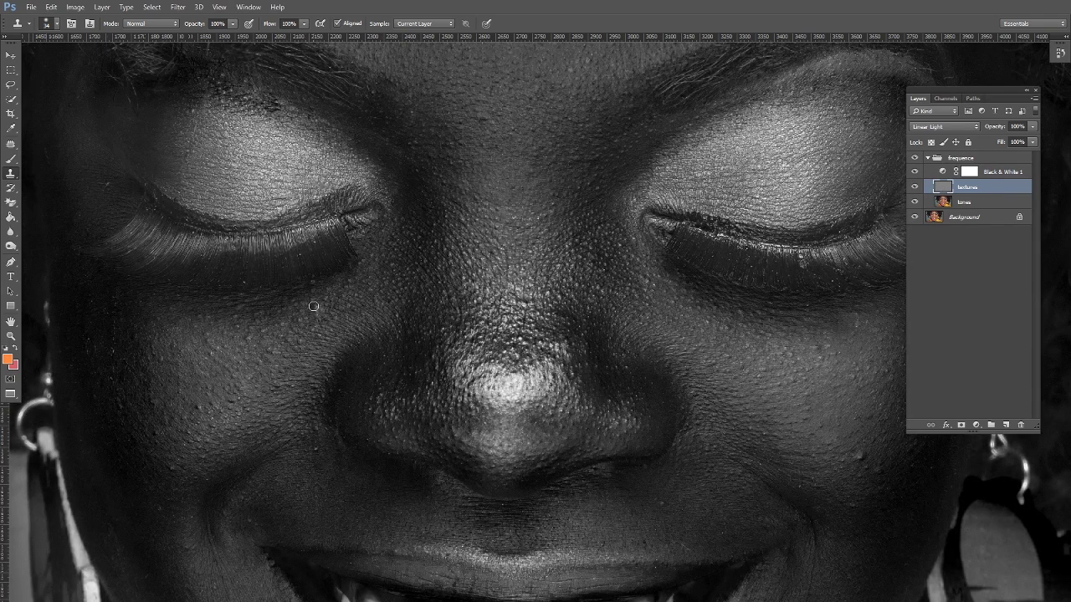
key(alt)
key(alt)
click(211, 350)
click(214, 356)
Sample fresh skin texture near the smile line and clone over blemishes there
drag(433, 419, 411, 370)
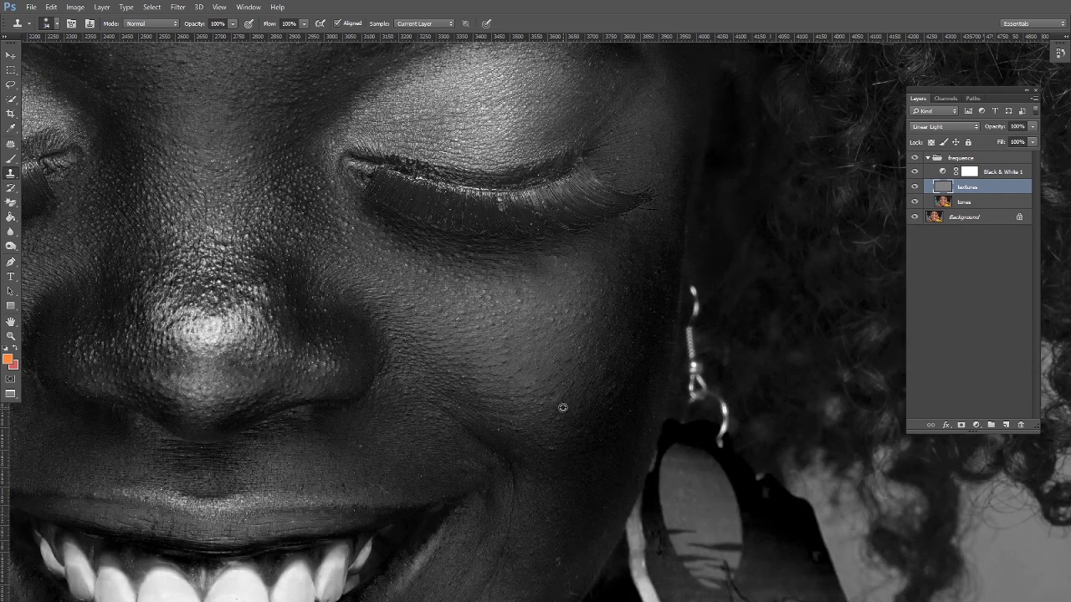
key(ctrl+f)
scroll(574, 369, down, 1)
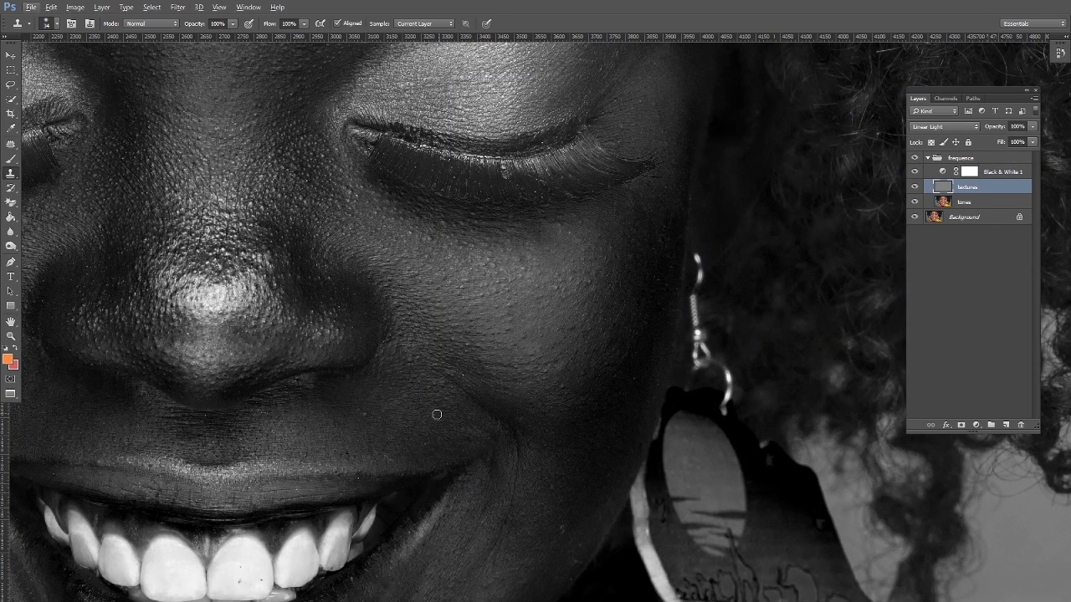
scroll(544, 426, down, 3)
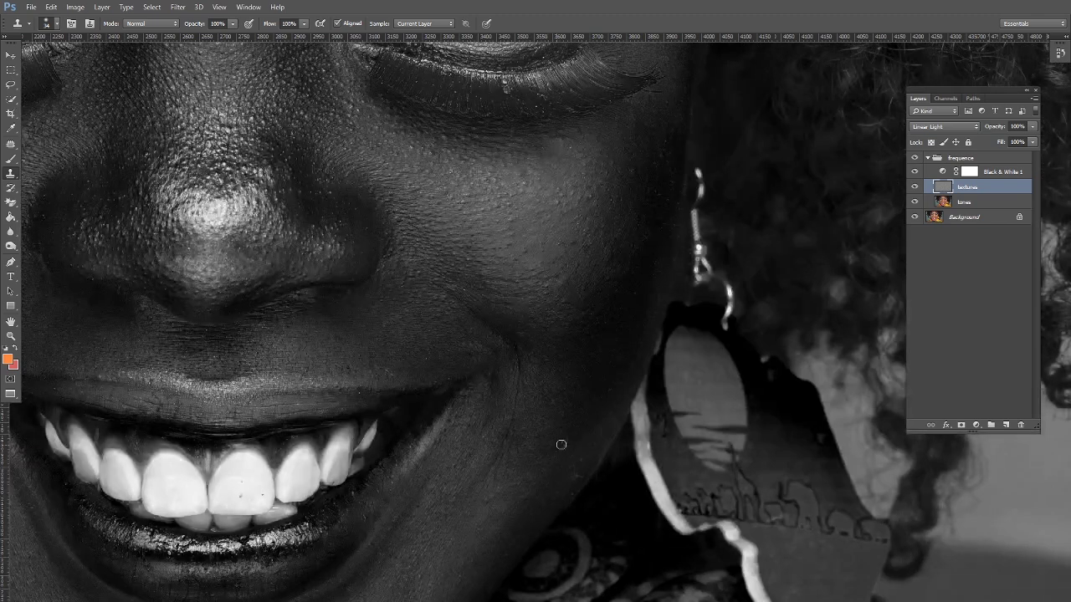
scroll(547, 292, left, 10)
scroll(547, 292, up, 2)
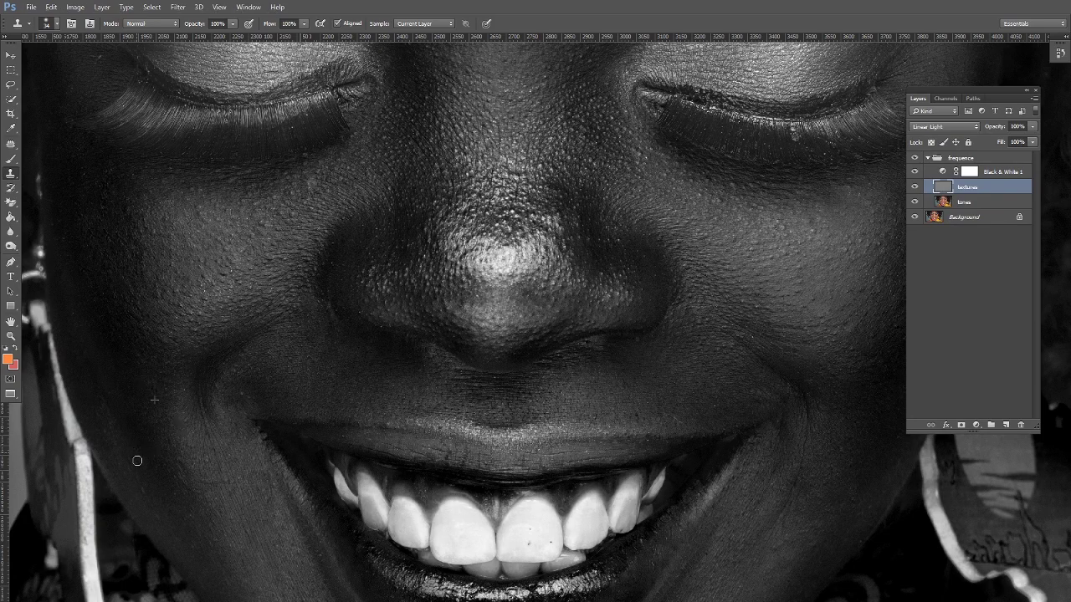
alt+click(244, 394)
scroll(251, 368, up, 5)
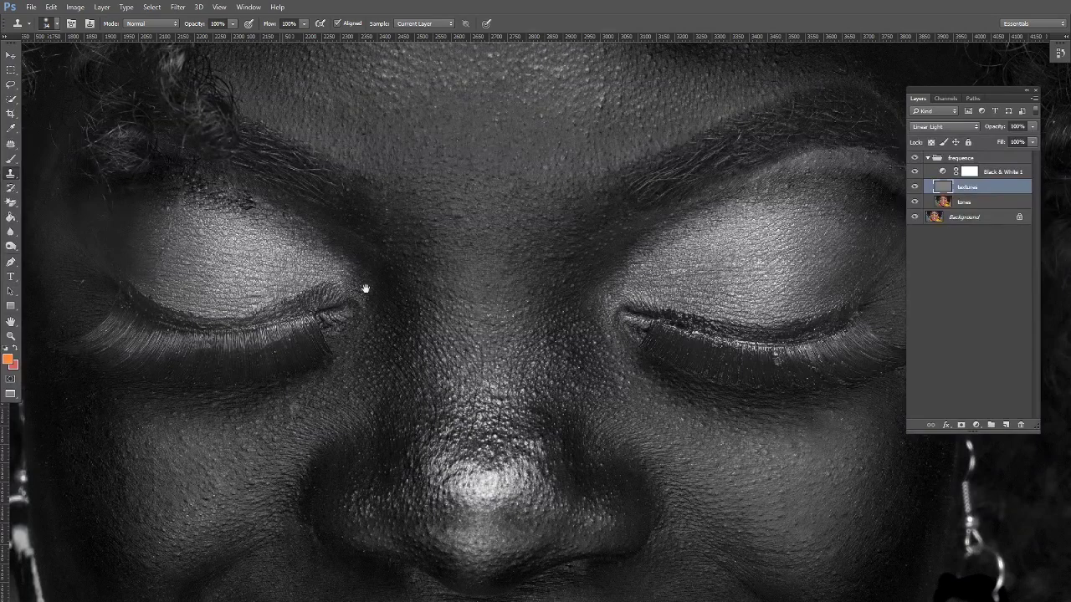
scroll(407, 354, up, 3)
scroll(394, 377, right, 3)
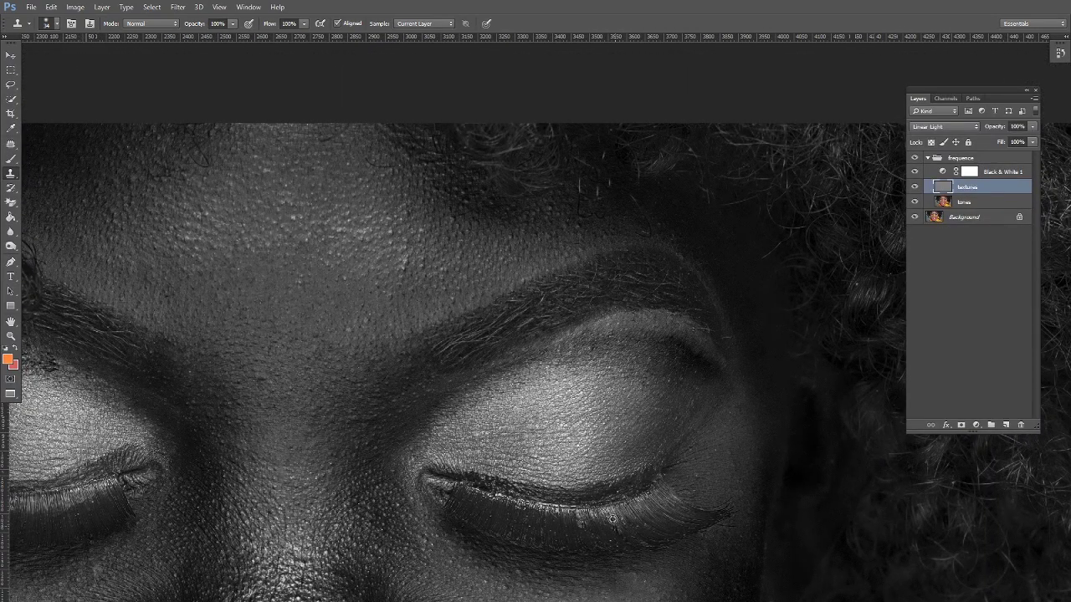
Clone clean texture along the lower lash line
drag(614, 478, 576, 465)
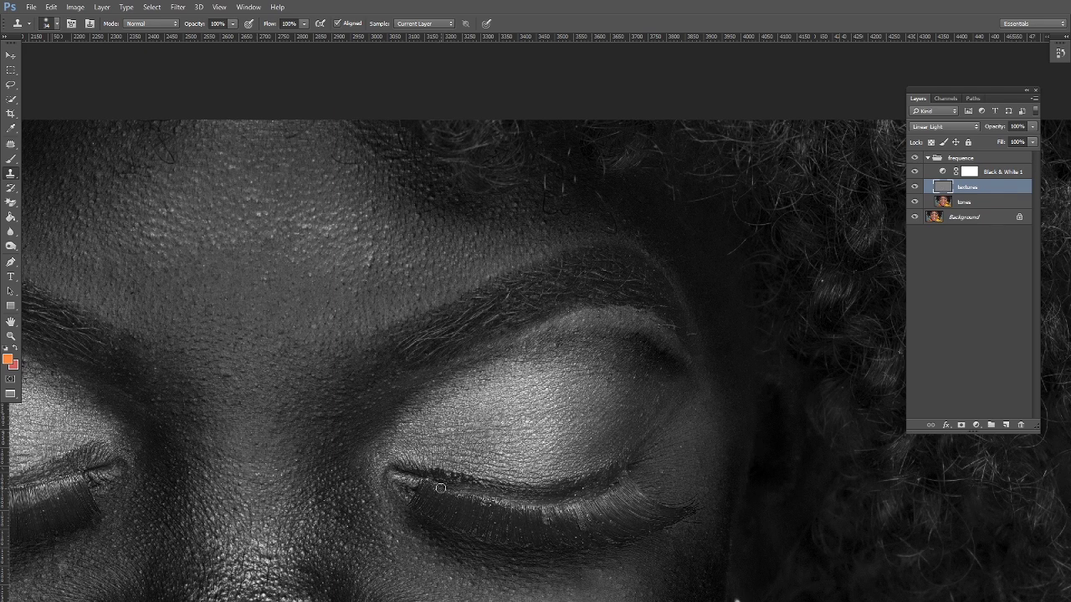
scroll(449, 485, left, 10)
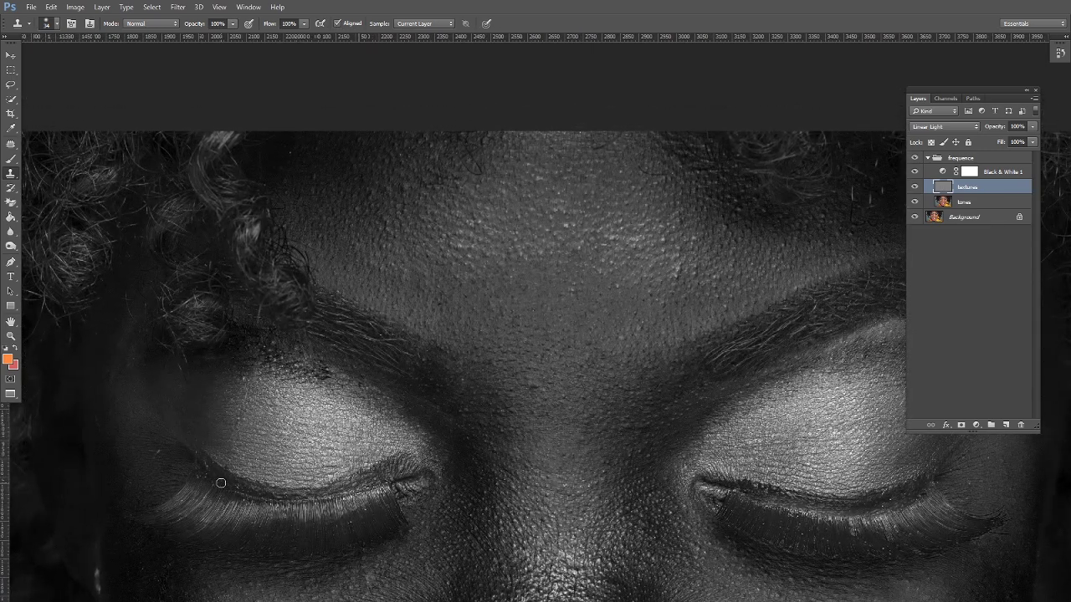
mouse_move(209, 473)
mouse_down()
mouse_move(238, 494)
mouse_move(272, 496)
mouse_move(221, 486)
mouse_move(269, 497)
mouse_move(342, 493)
mouse_move(282, 501)
mouse_up()
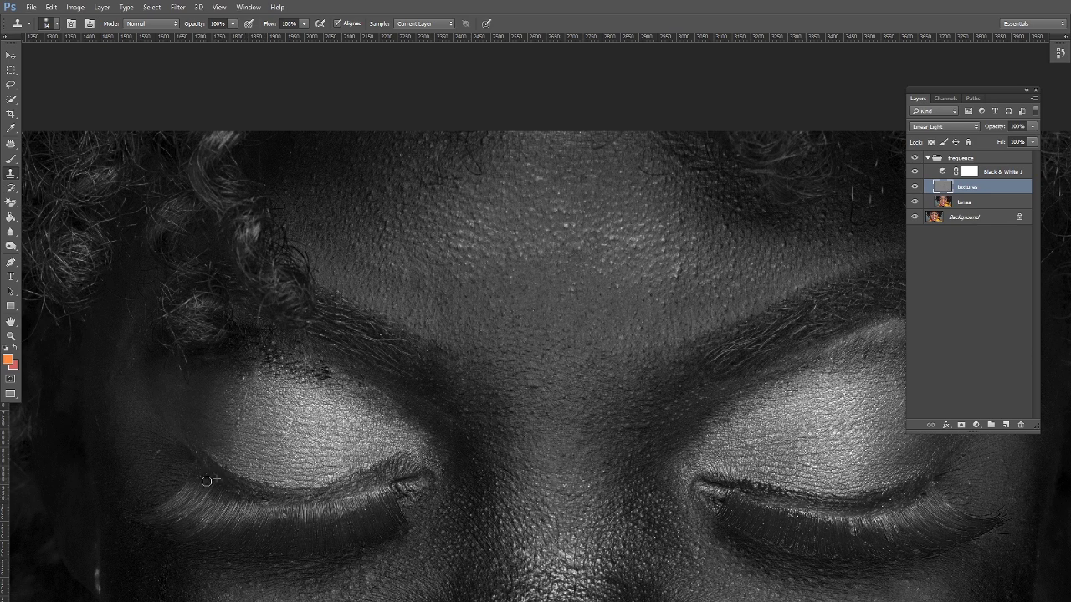
scroll(258, 420, up, 1)
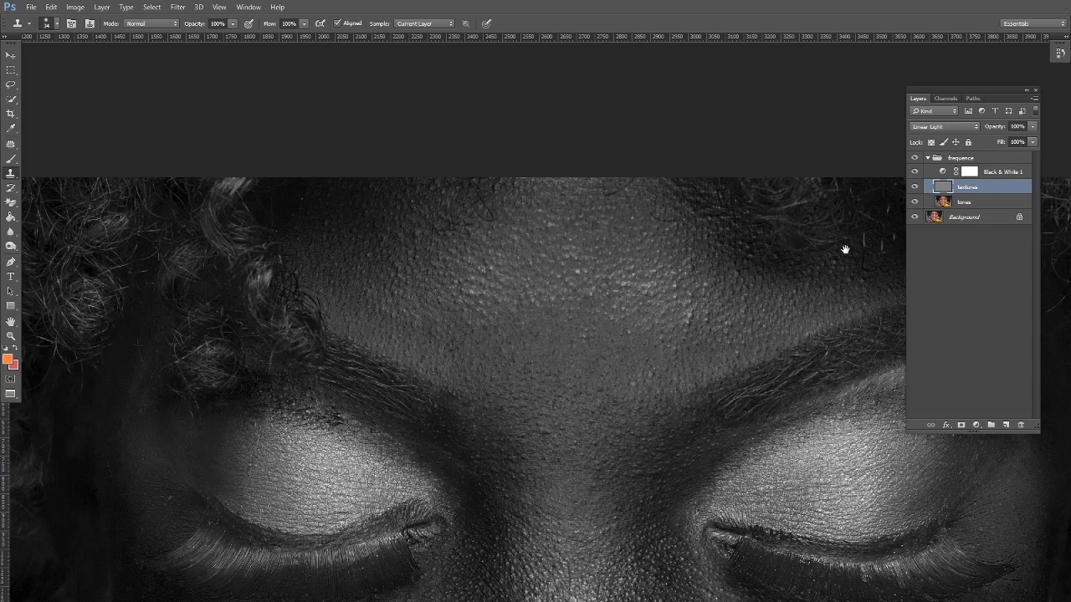
drag(846, 243, 639, 277)
Toggle the textures layer off and back on, then hide the Black & White 1 layer
click(915, 187)
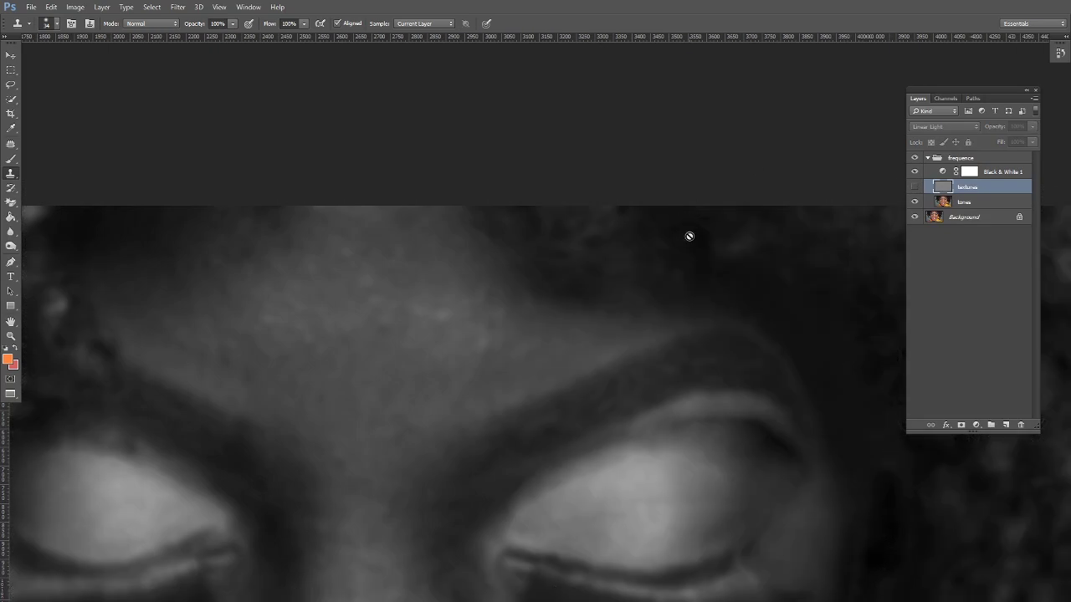
click(915, 188)
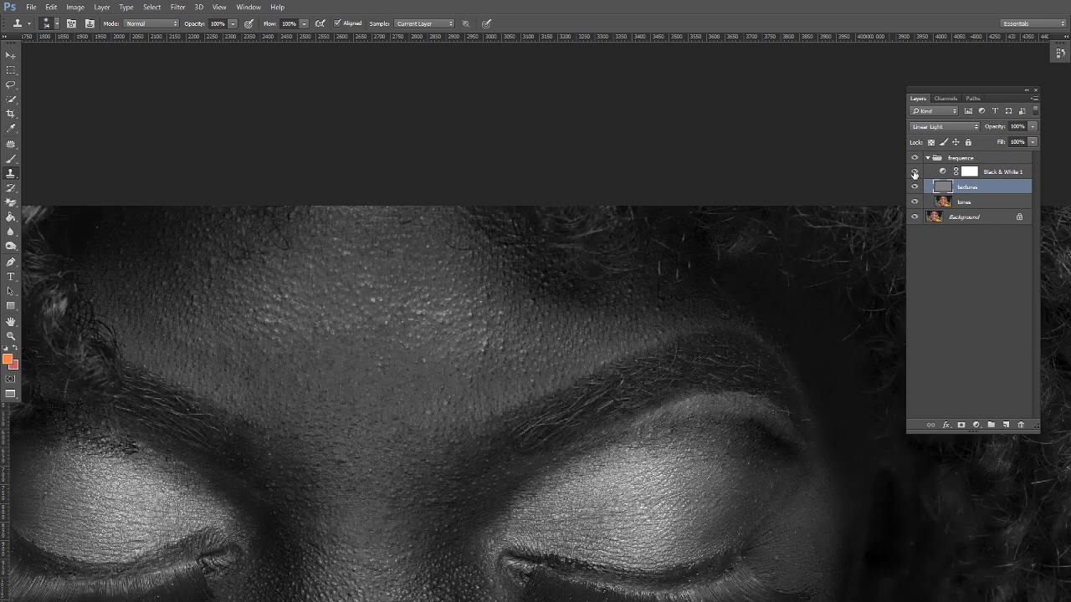
click(914, 172)
scroll(544, 344, down, 5)
scroll(519, 280, left, 4)
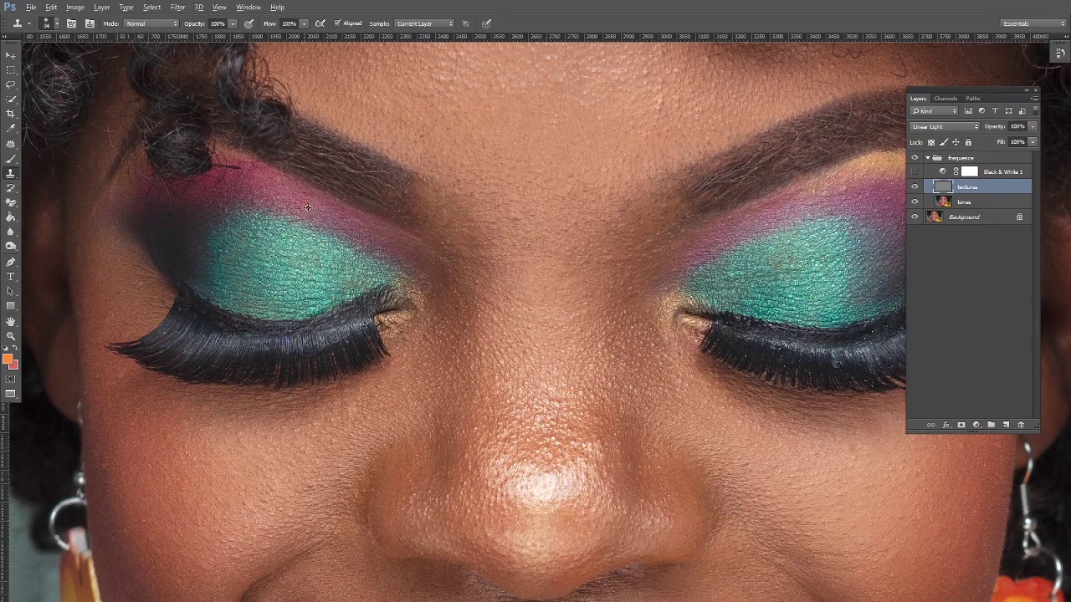
alt+click(437, 220)
scroll(502, 138, up, 3)
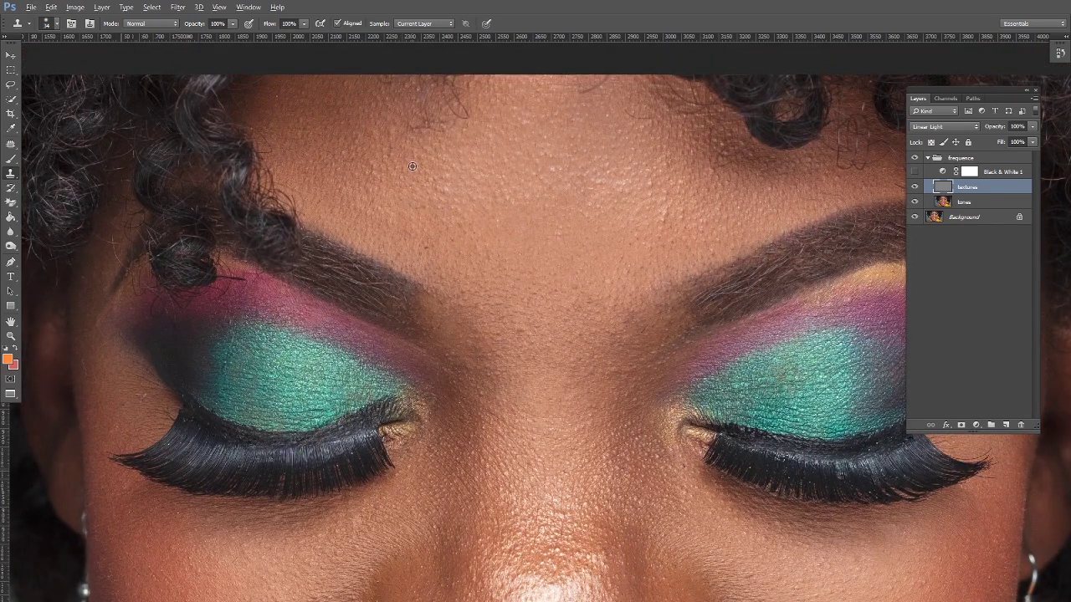
scroll(395, 193, up, 3)
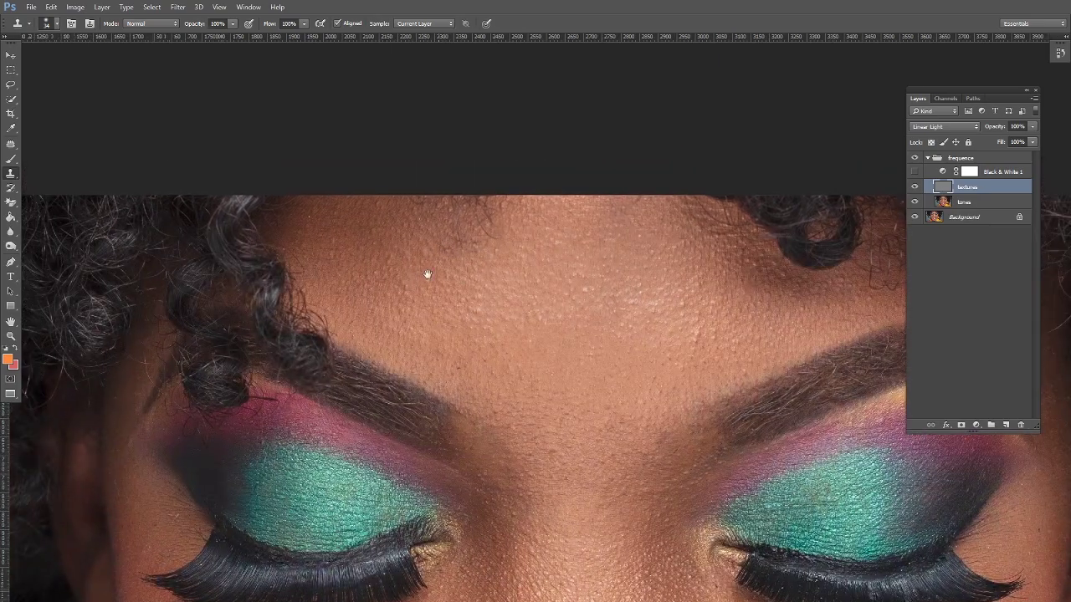
drag(199, 389, 358, 221)
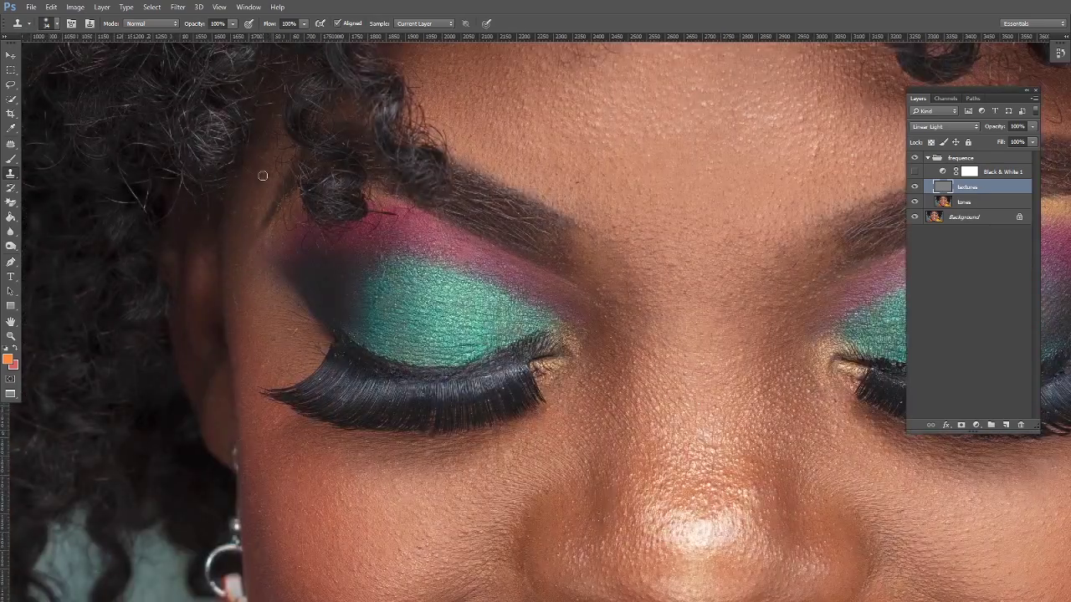
scroll(254, 269, down, 3)
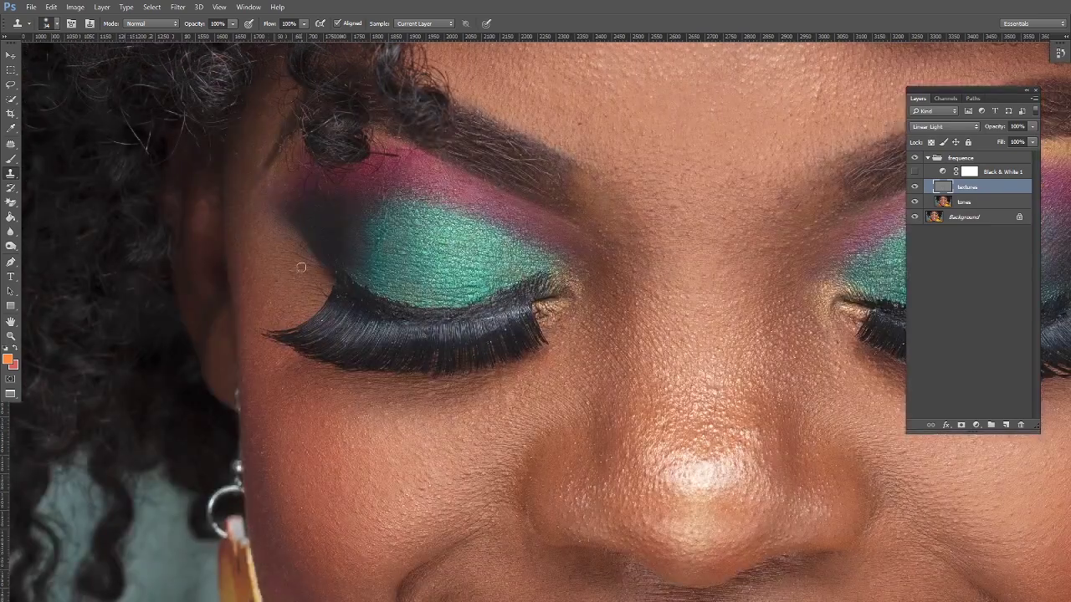
scroll(296, 276, down, 8)
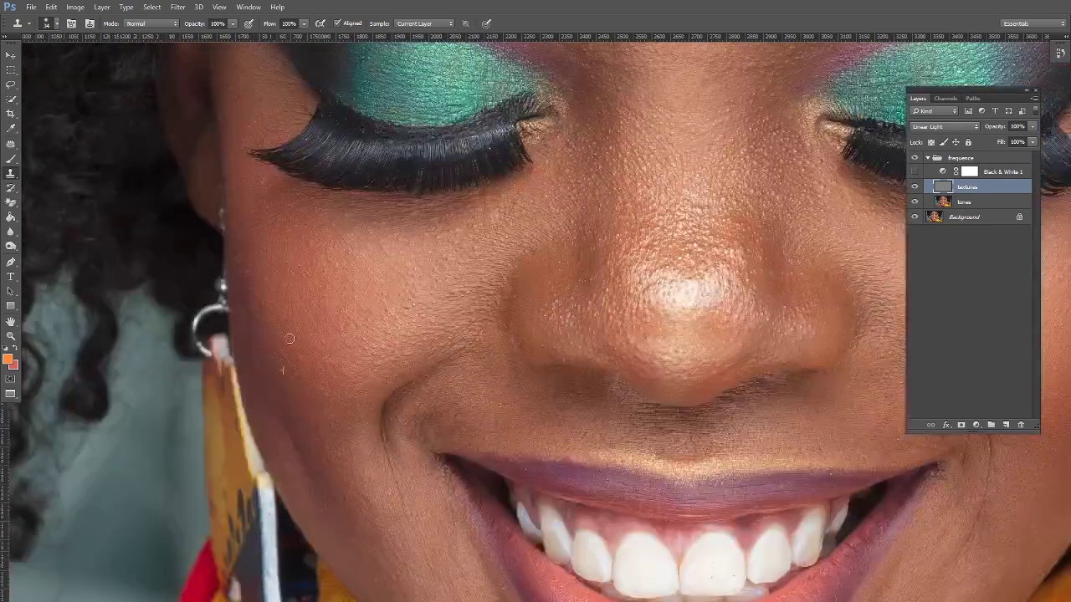
scroll(267, 310, down, 7)
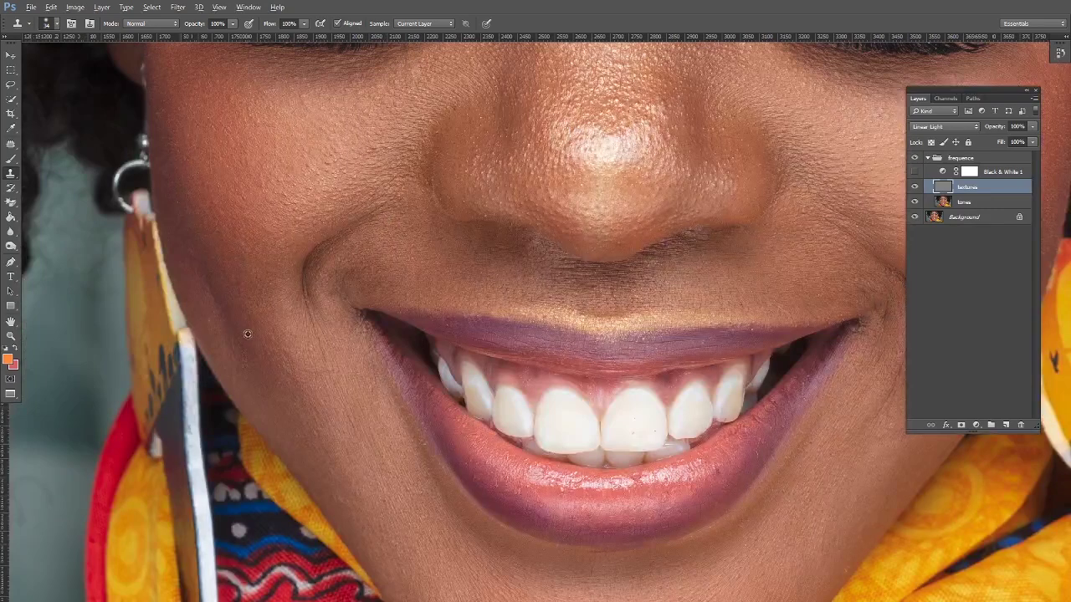
scroll(251, 360, right, 5)
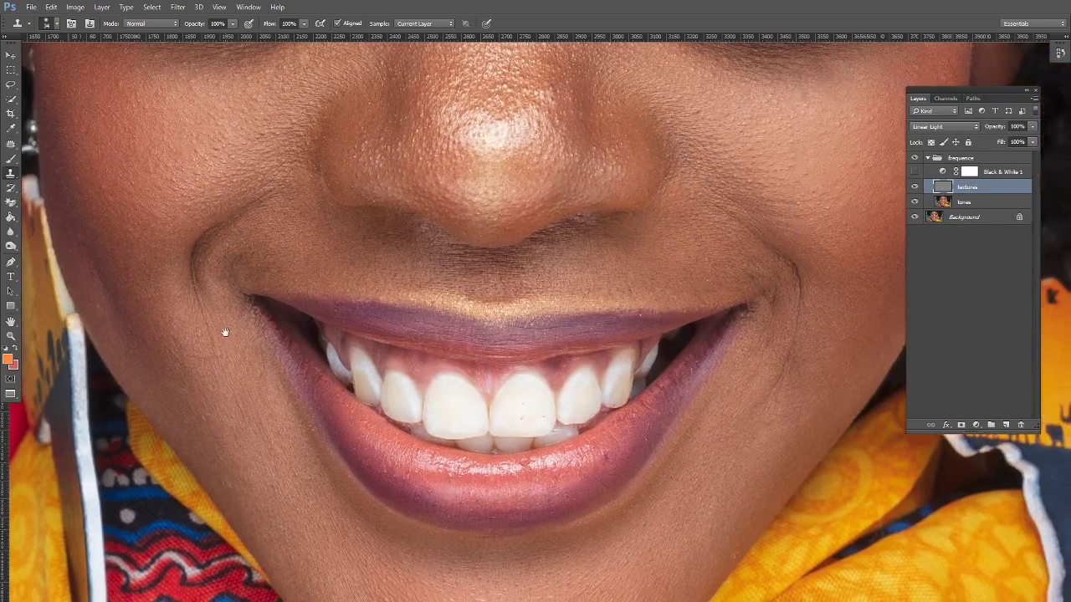
scroll(256, 307, down, 6)
scroll(256, 306, right, 3)
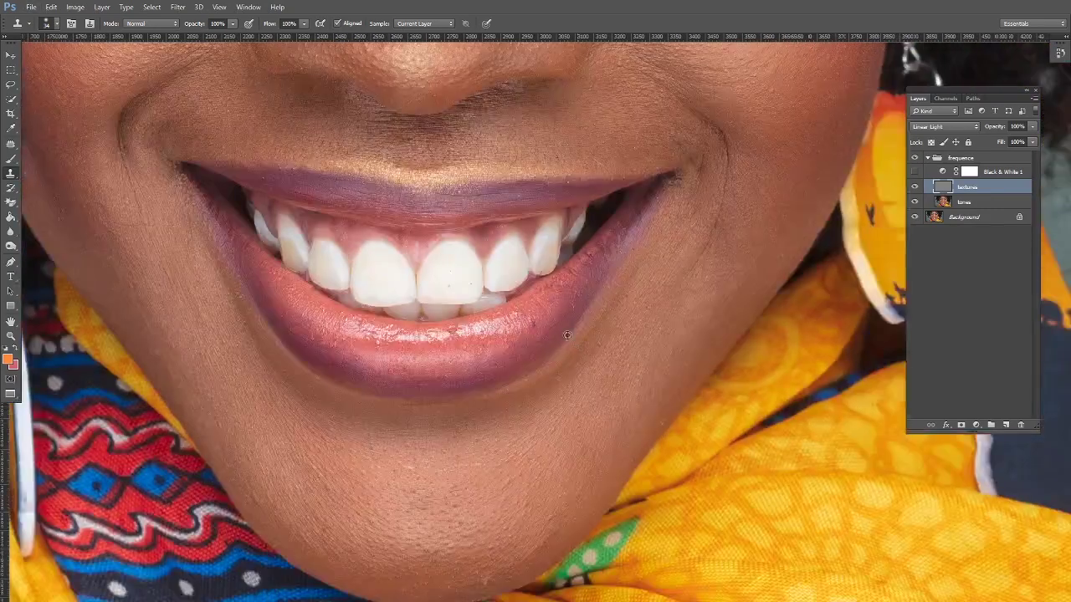
scroll(575, 308, up, 4)
scroll(575, 308, right, 2)
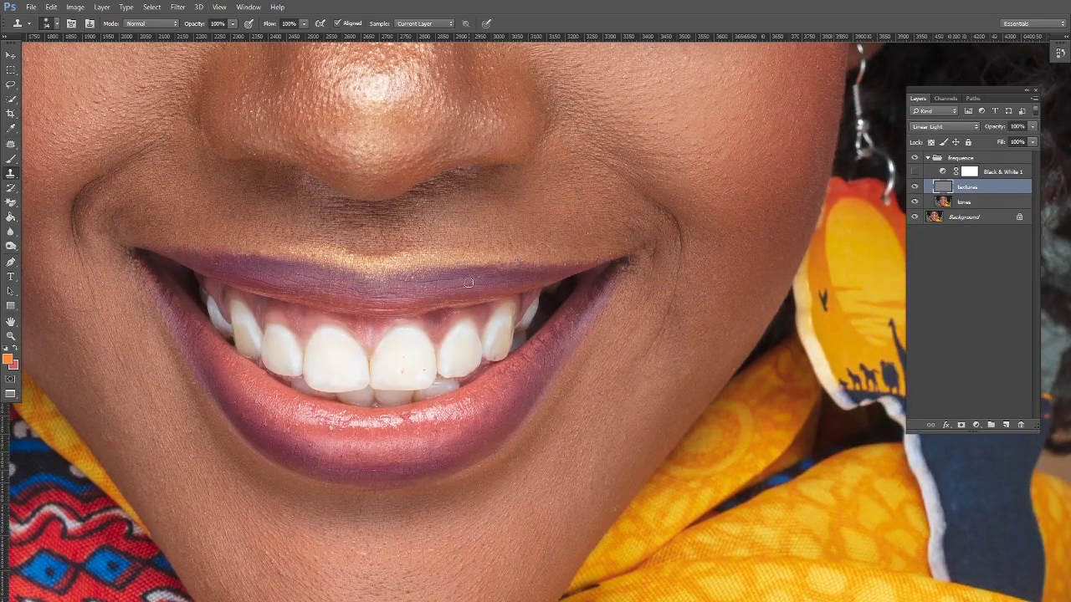
scroll(484, 182, up, 8)
scroll(485, 182, left, 1)
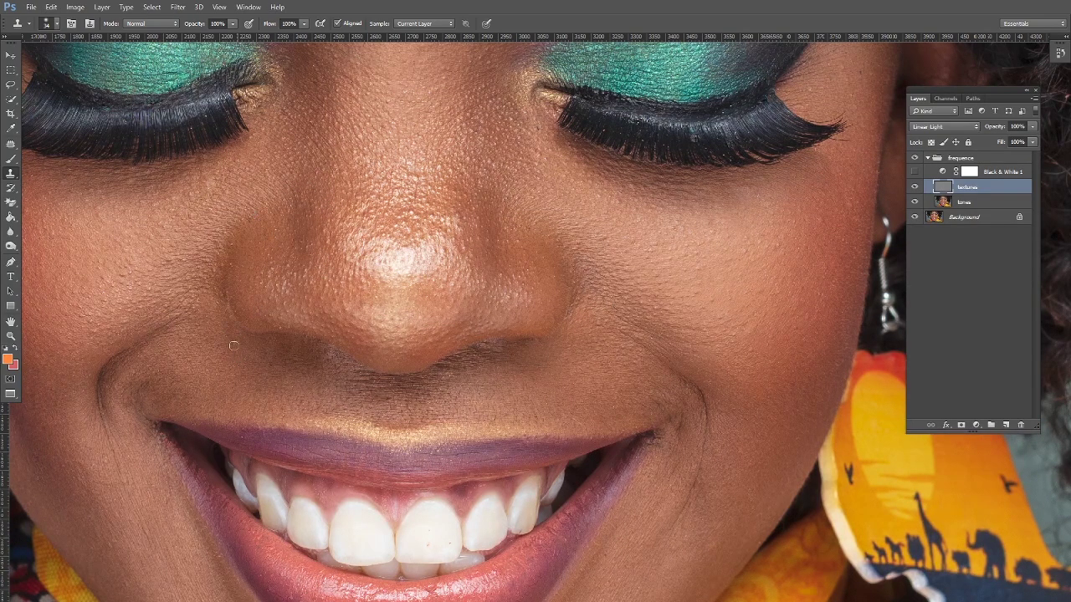
scroll(233, 345, down, 4)
scroll(233, 345, left, 6)
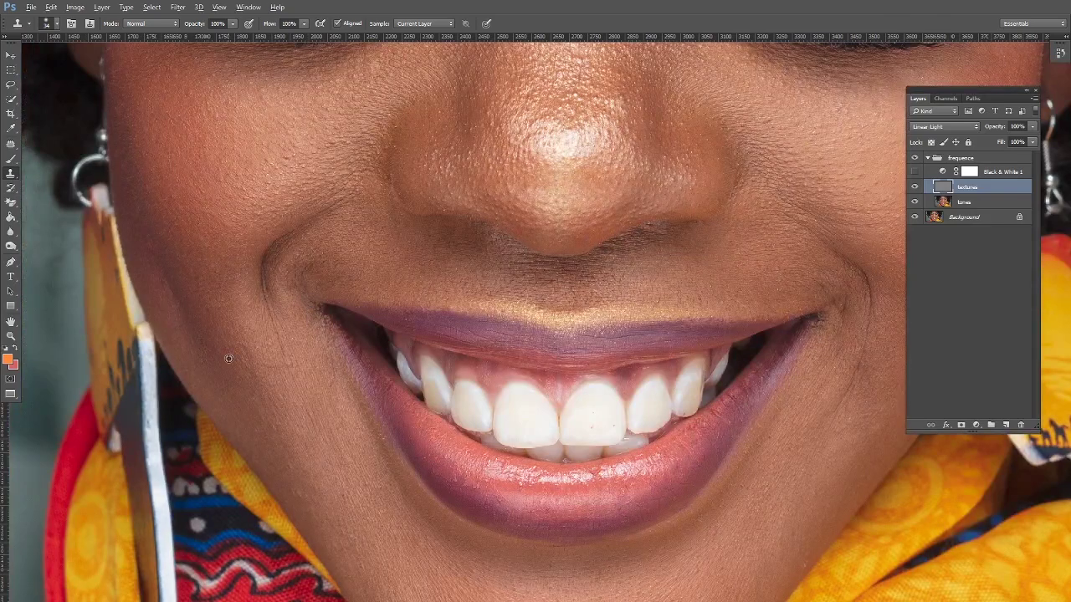
scroll(239, 366, down, 3)
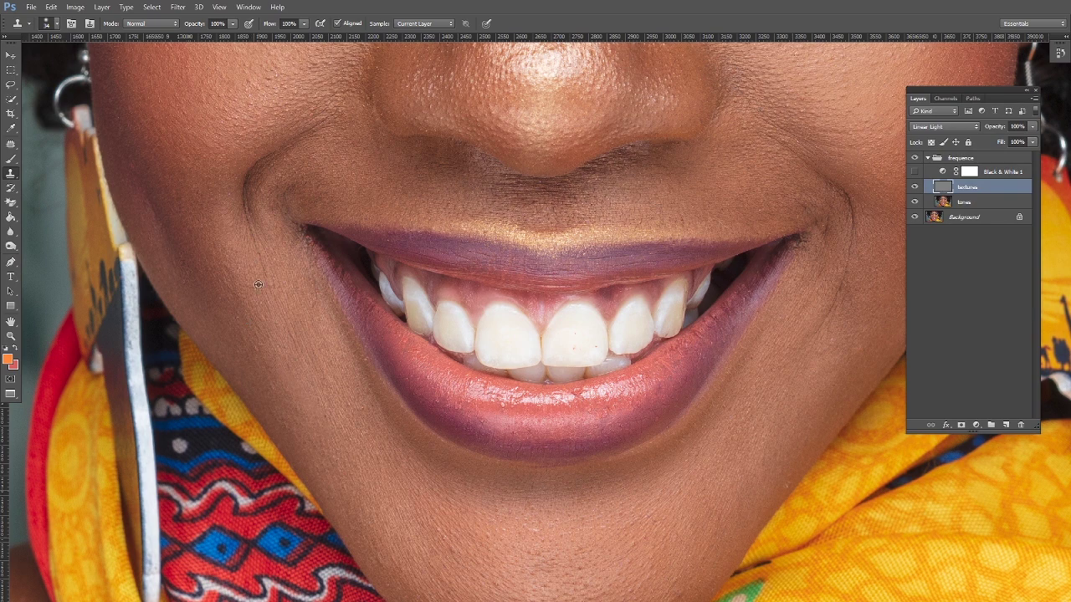
scroll(253, 344, down, 5)
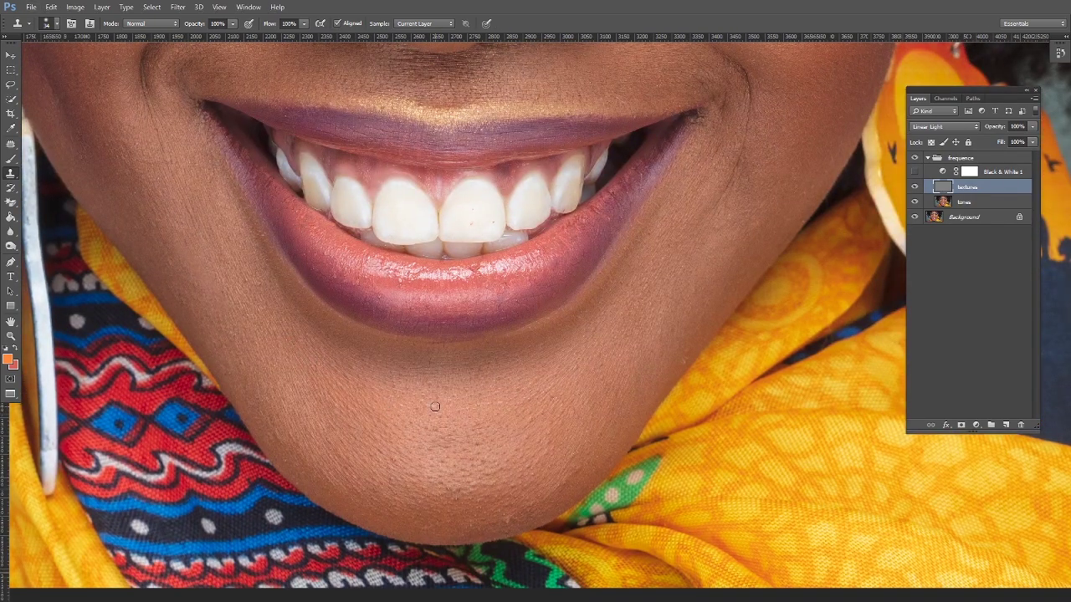
scroll(291, 451, down, 3)
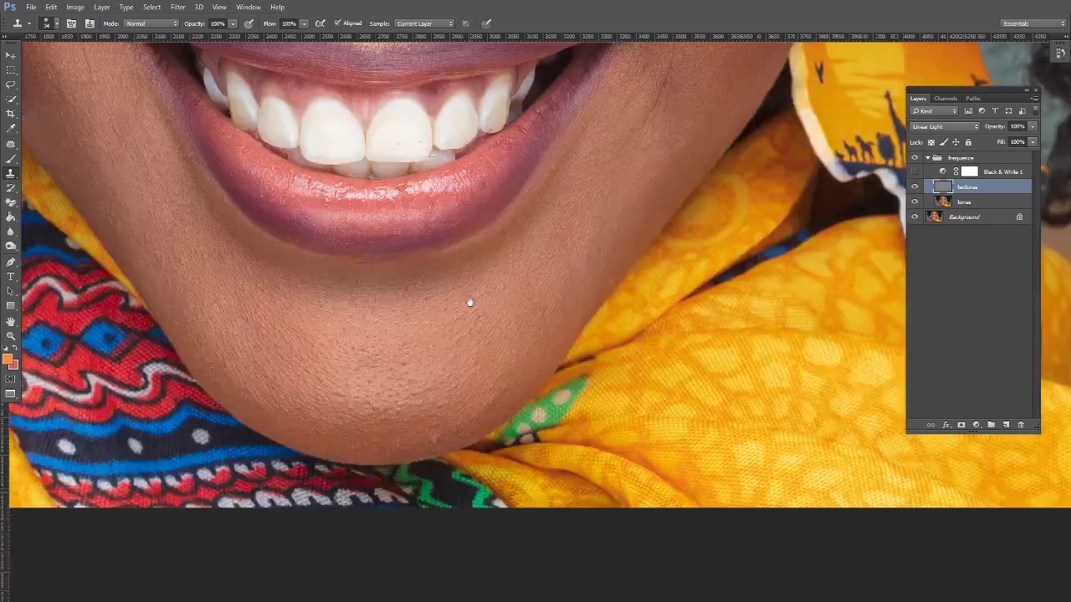
scroll(452, 385, up, 5)
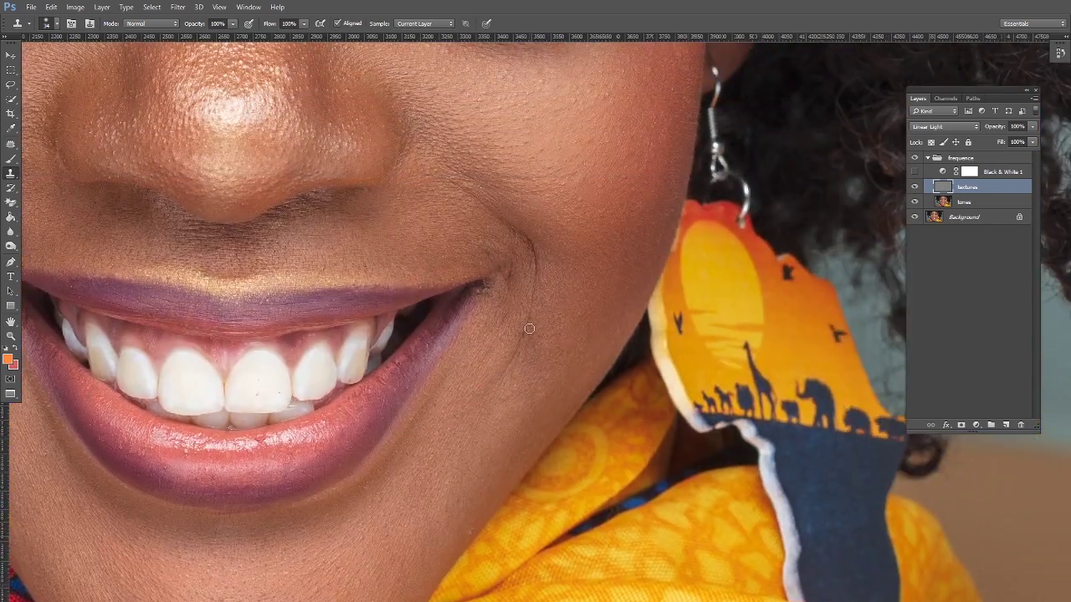
scroll(502, 337, up, 2)
scroll(488, 345, up, 5)
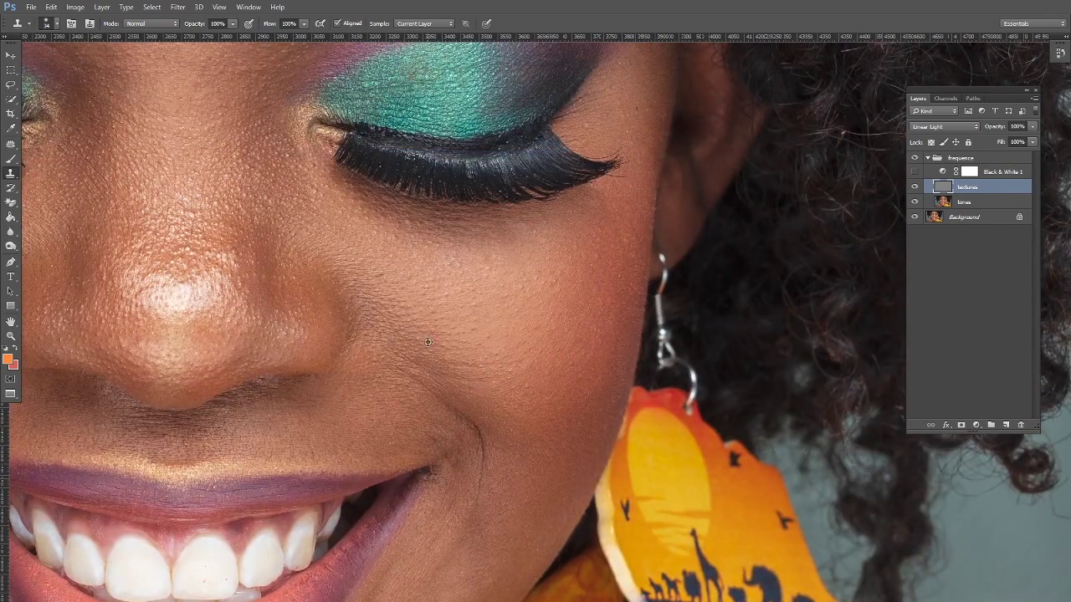
scroll(430, 366, up, 8)
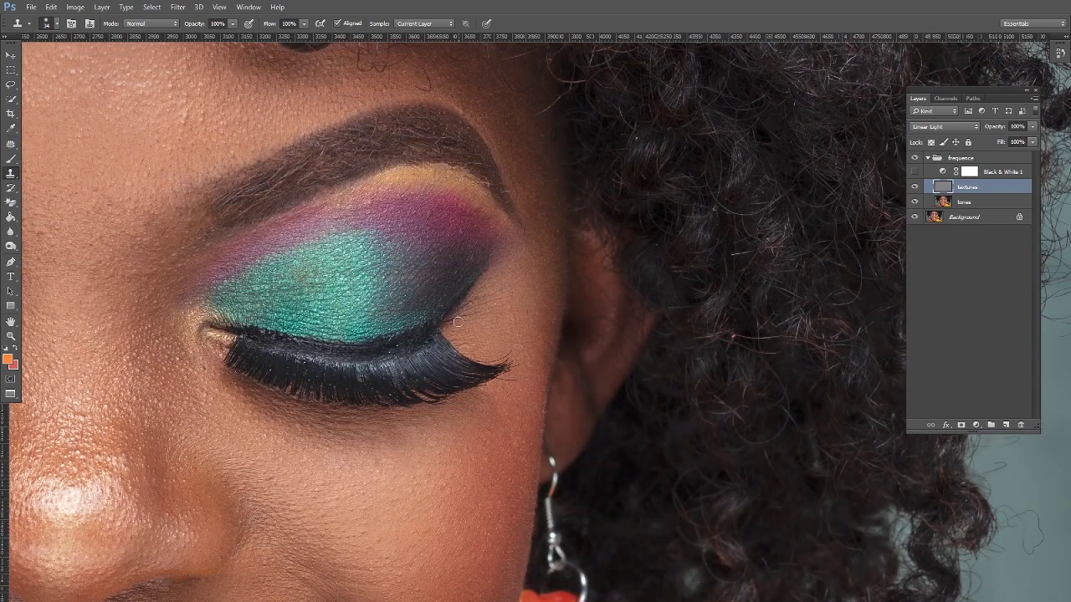
scroll(511, 266, up, 5)
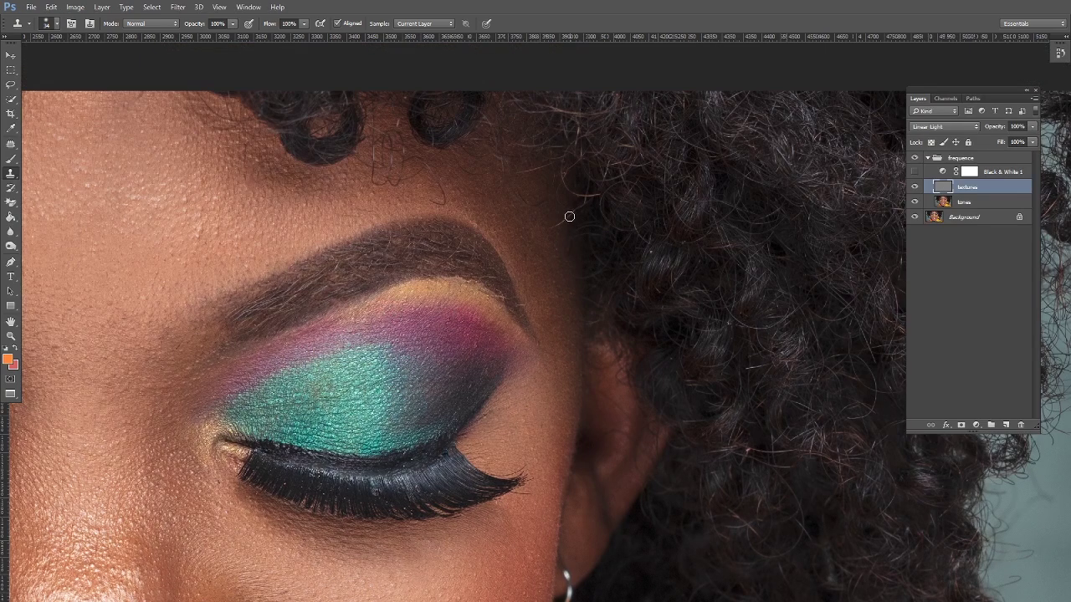
Show Black & White 1 and pan across the eyes, nose, cheeks and eyelids in greyscale
click(915, 171)
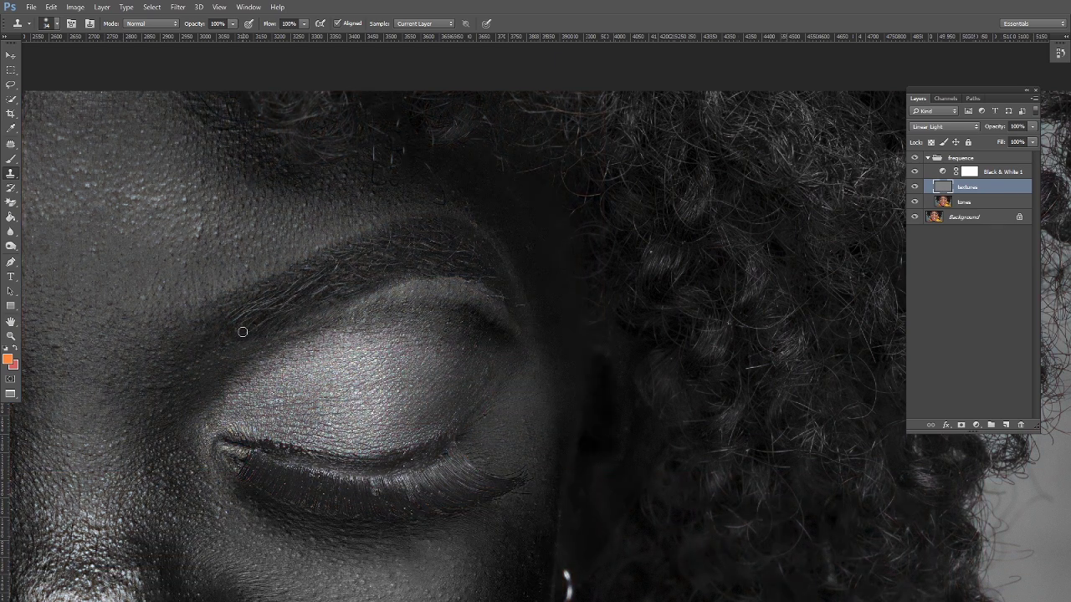
scroll(239, 327, left, 4)
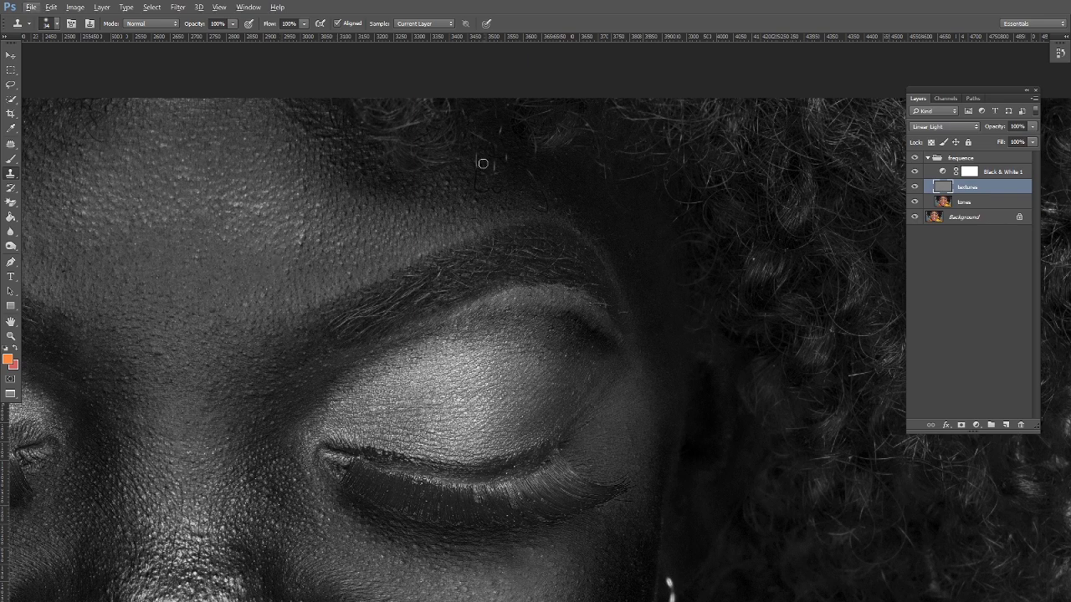
drag(231, 423, 386, 260)
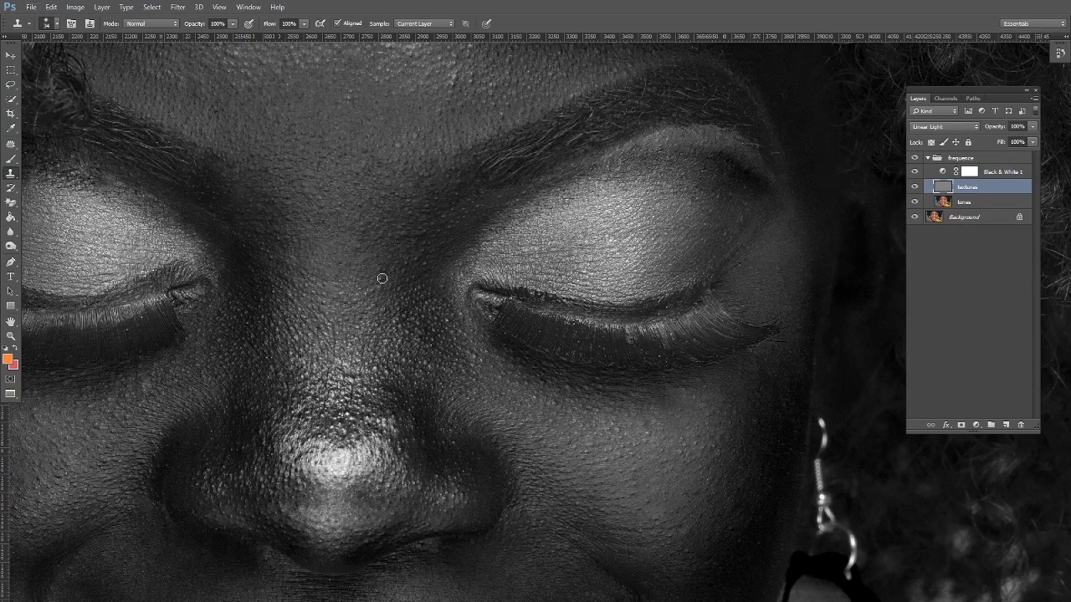
drag(337, 230, 399, 176)
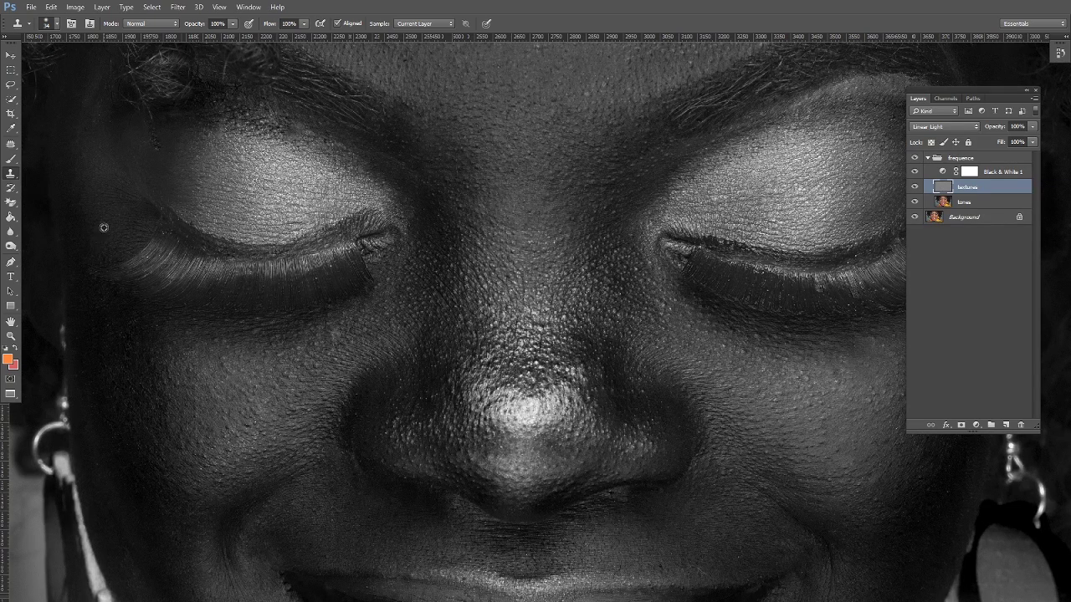
drag(99, 247, 185, 228)
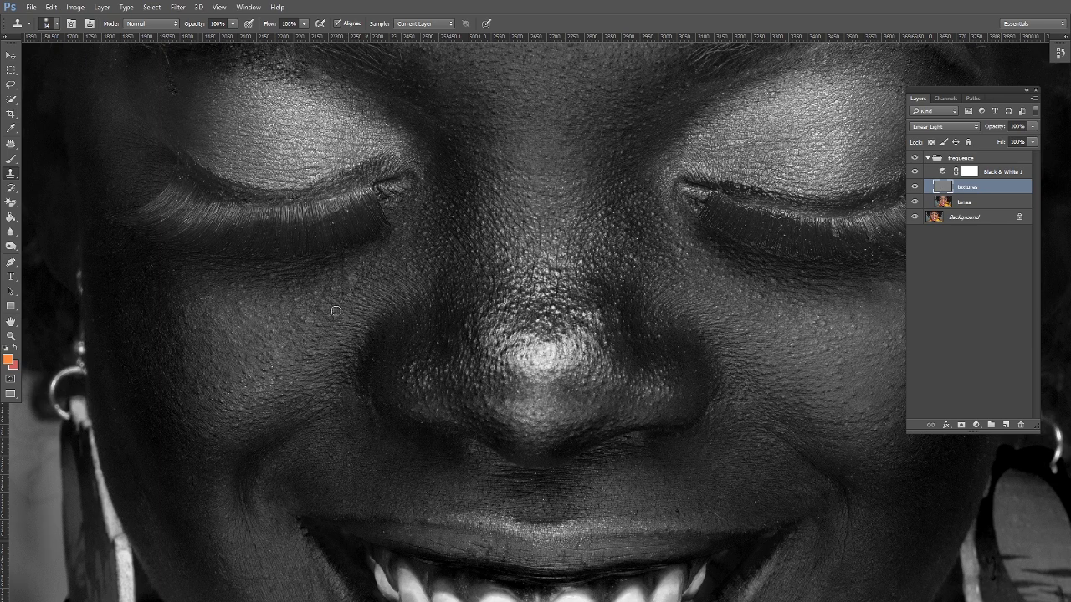
scroll(318, 294, down, 2)
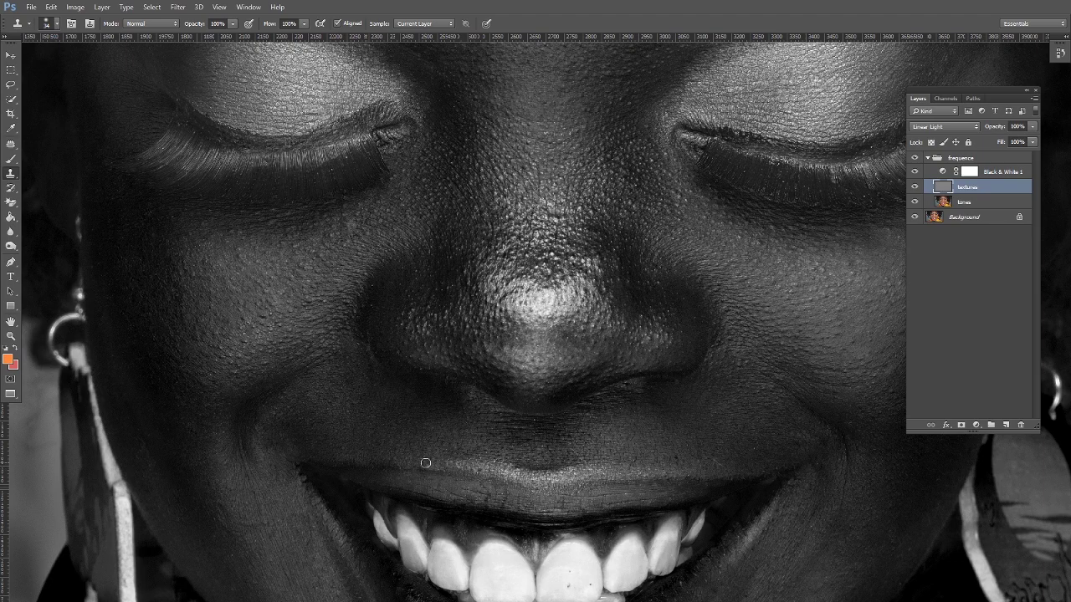
scroll(419, 351, down, 6)
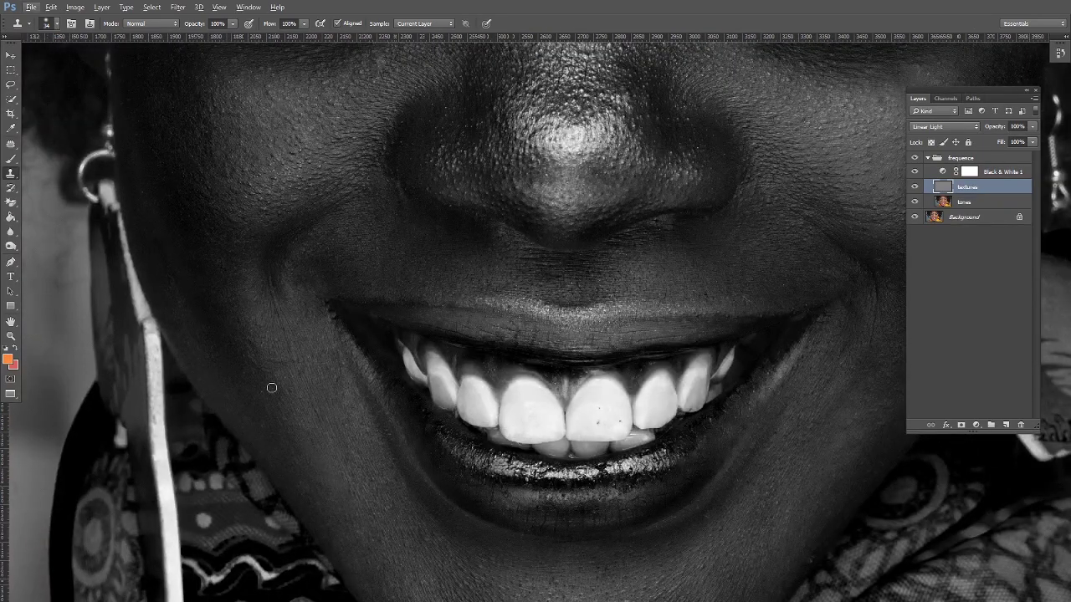
scroll(220, 299, up, 3)
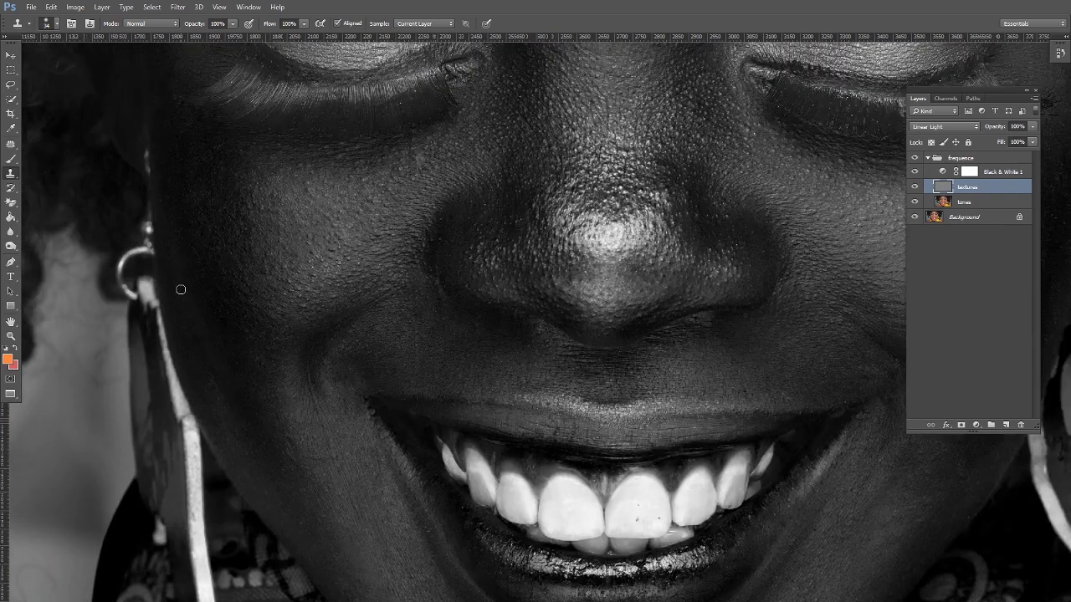
drag(458, 212, 423, 264)
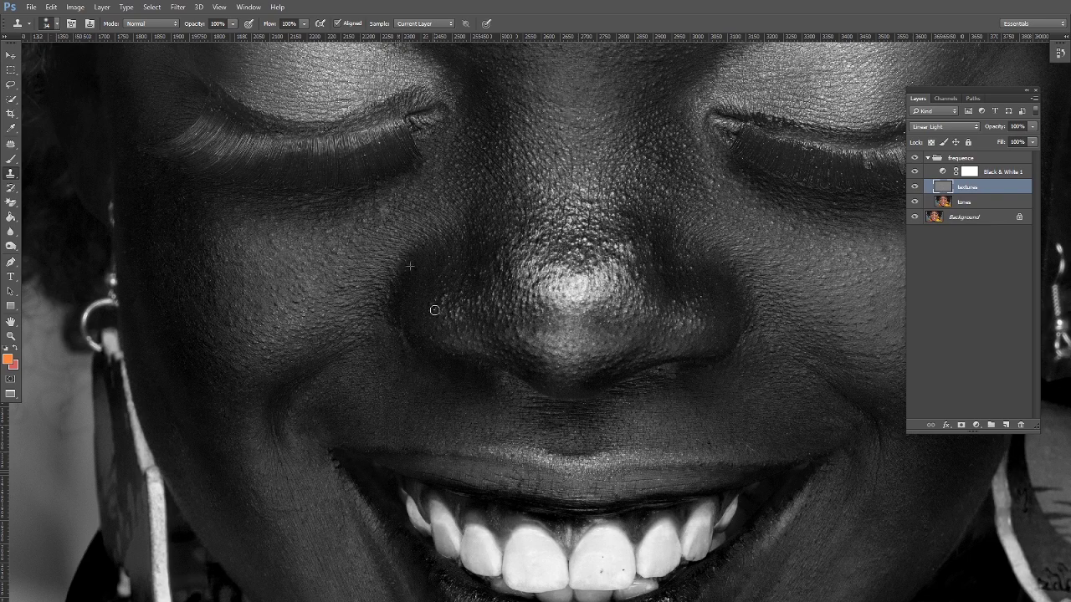
drag(431, 264, 414, 285)
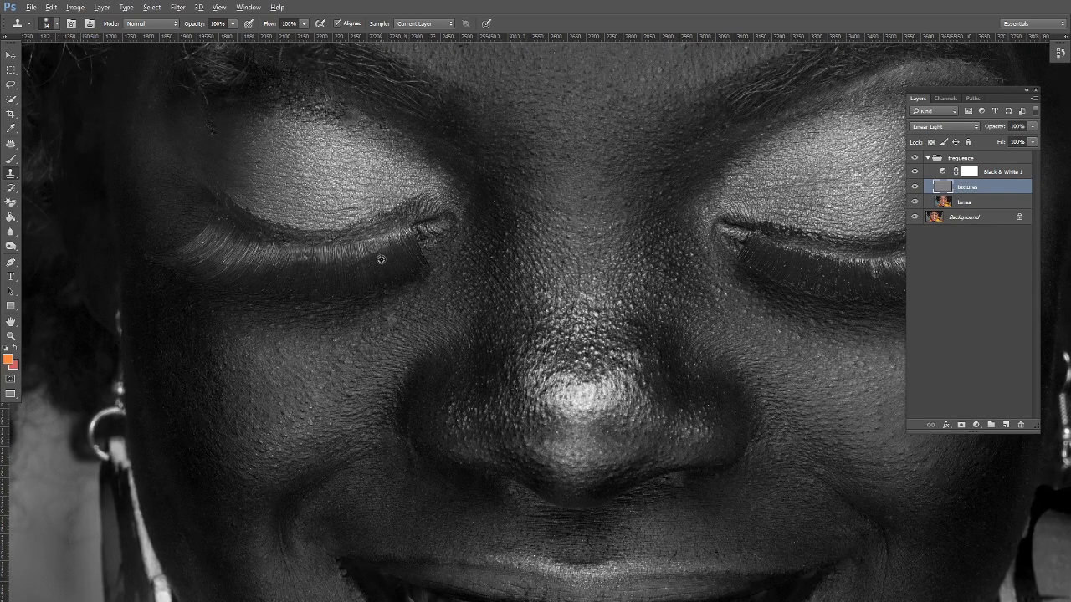
scroll(380, 259, up, 2)
scroll(535, 246, right, 4)
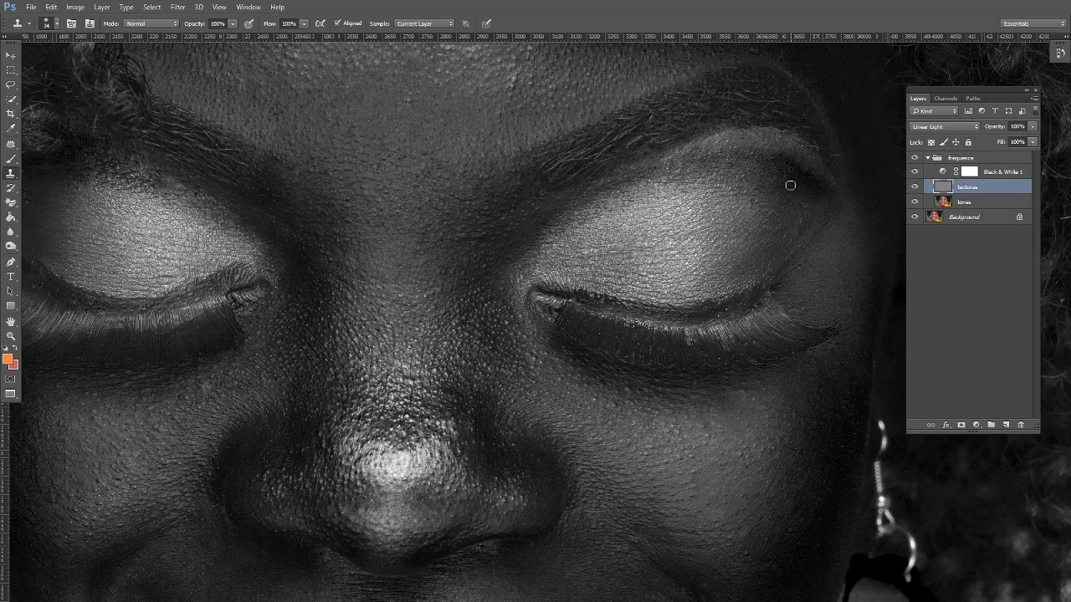
Center the view on the smile and clone away the two dark specks on the front tooth
scroll(791, 192, down, 1)
scroll(792, 192, right, 1)
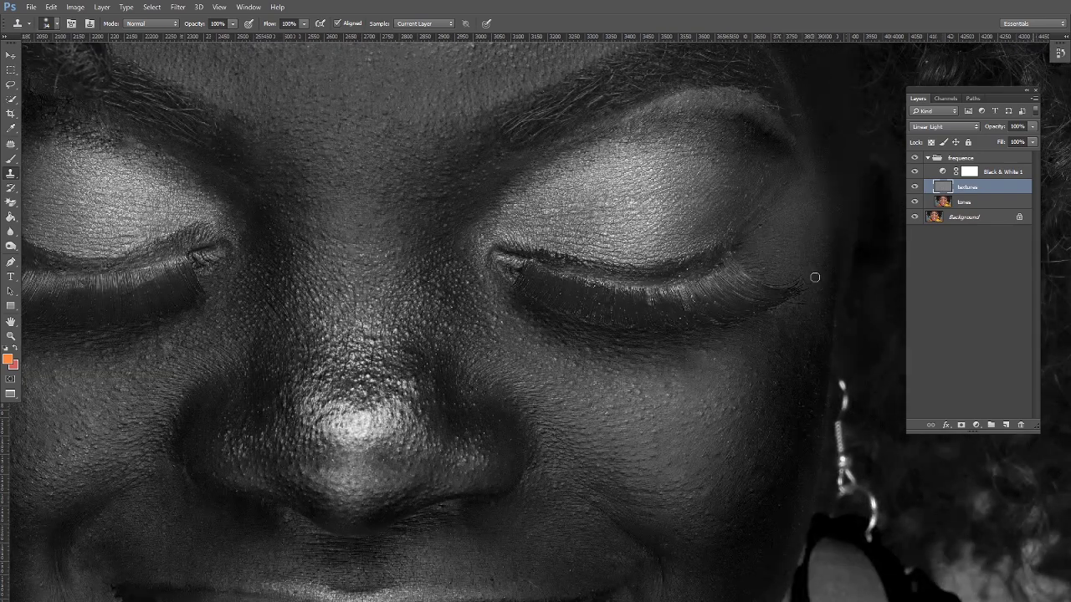
scroll(813, 277, down, 1)
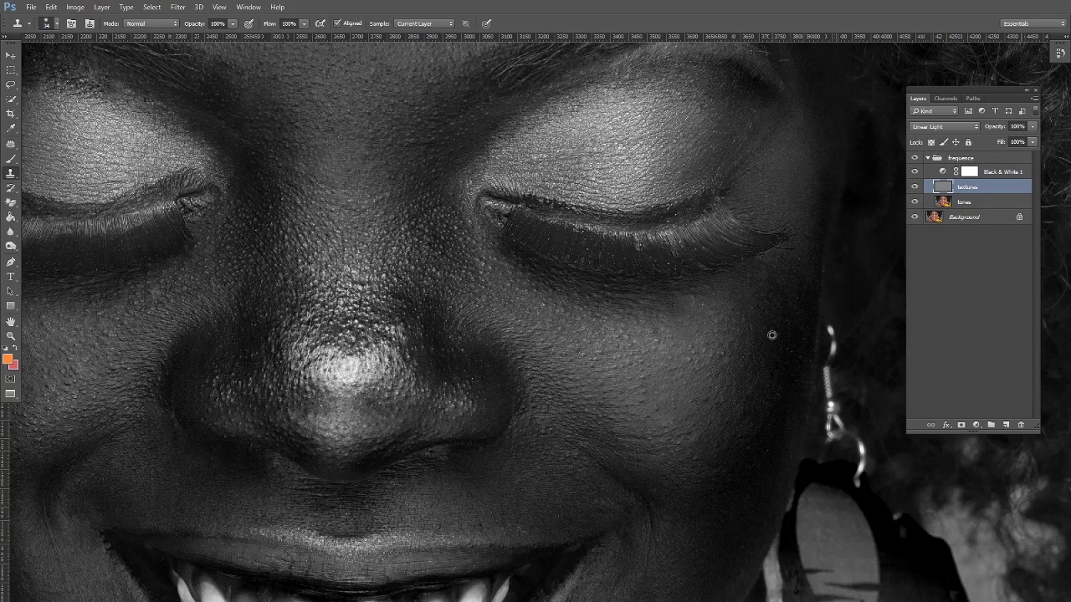
drag(772, 335, 753, 285)
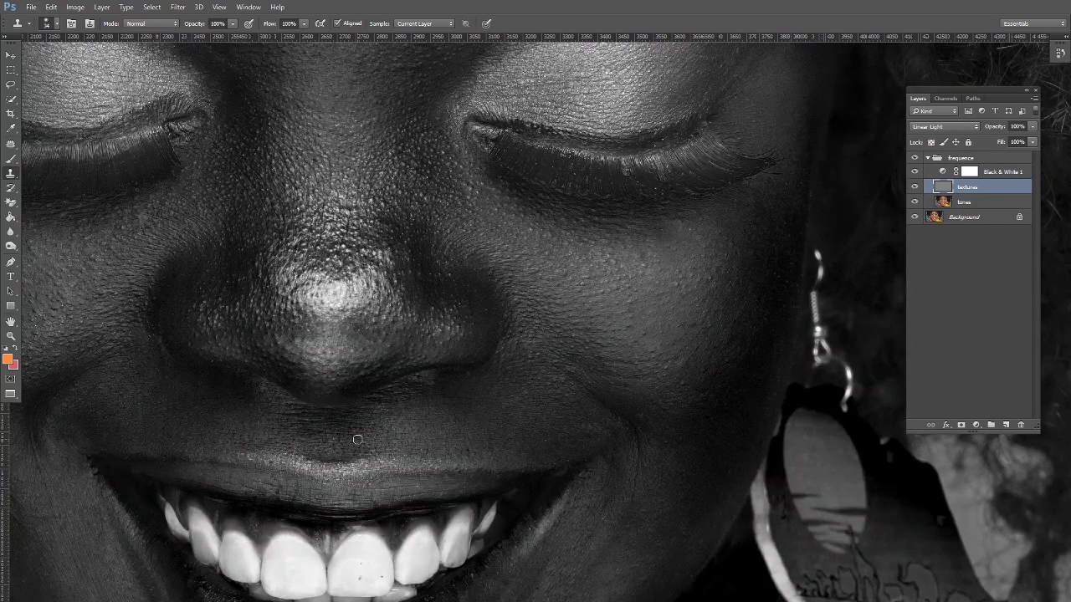
drag(289, 397, 451, 344)
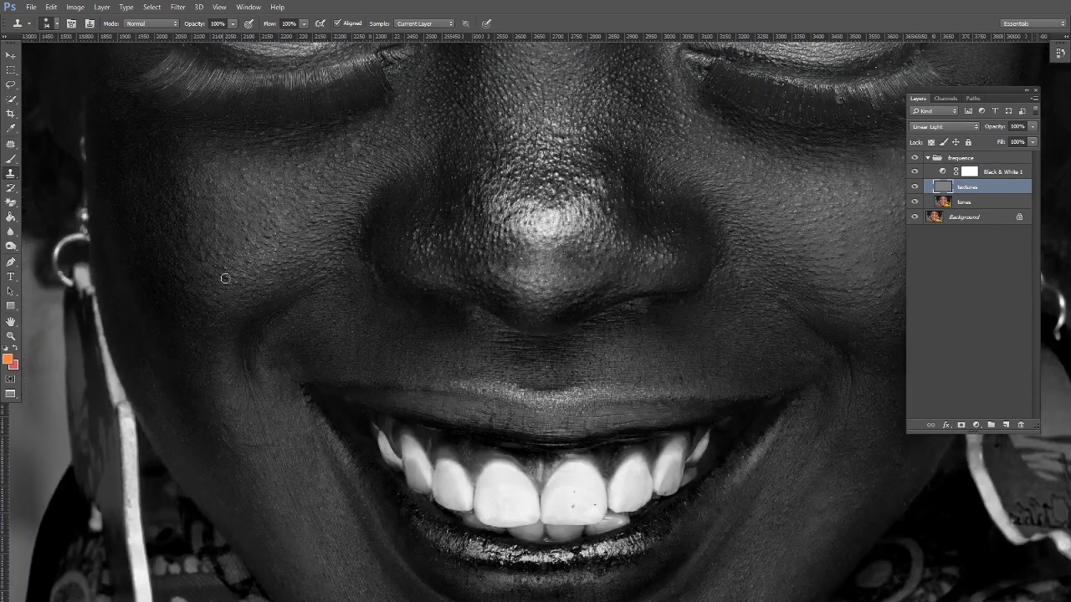
drag(351, 423, 337, 345)
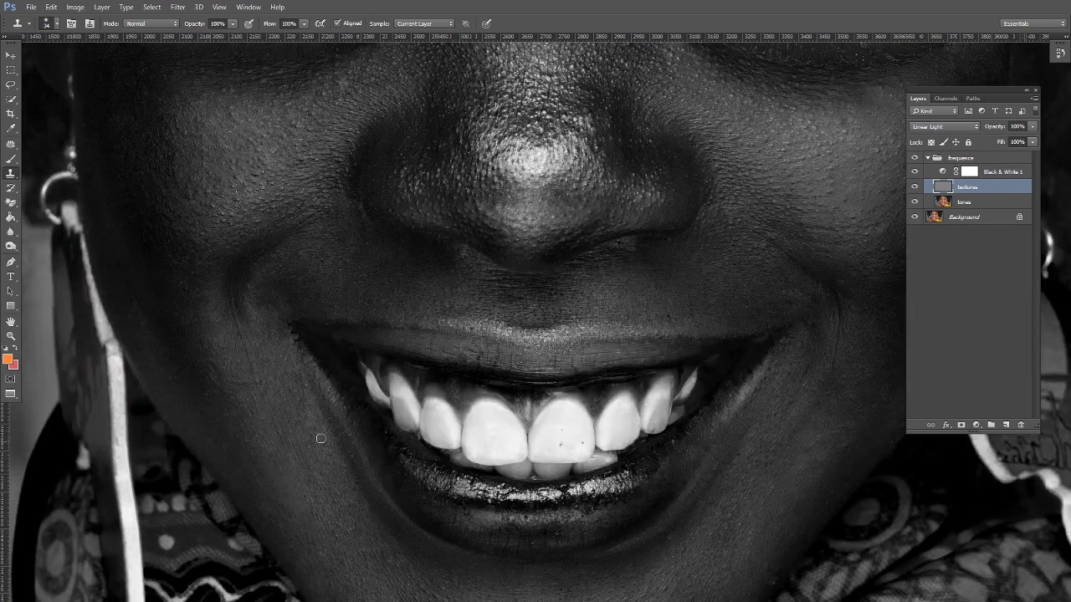
drag(626, 395, 619, 406)
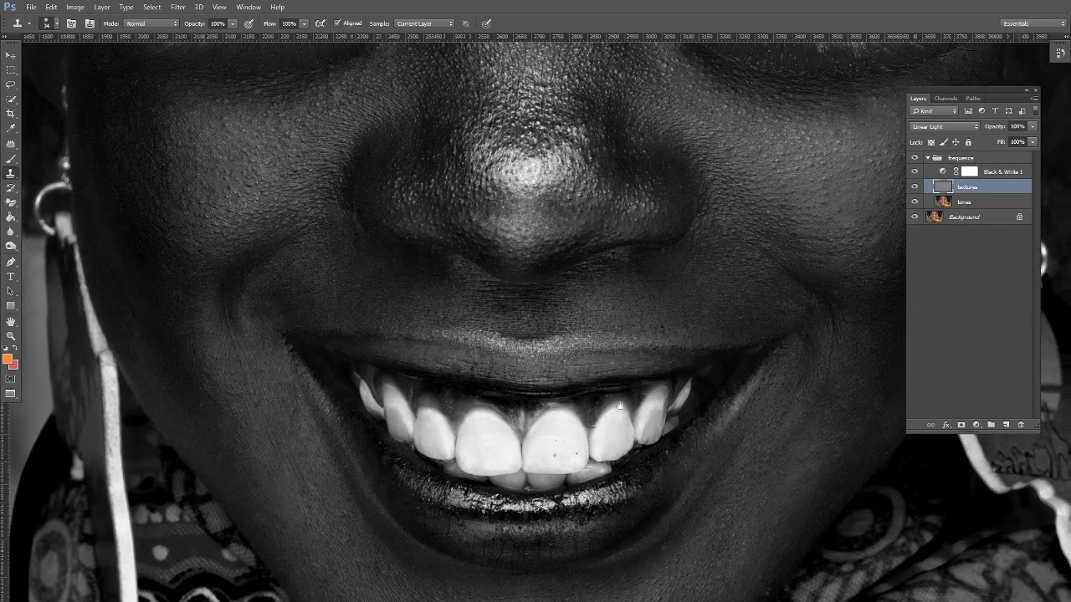
click(554, 452)
click(577, 453)
drag(660, 395, 628, 355)
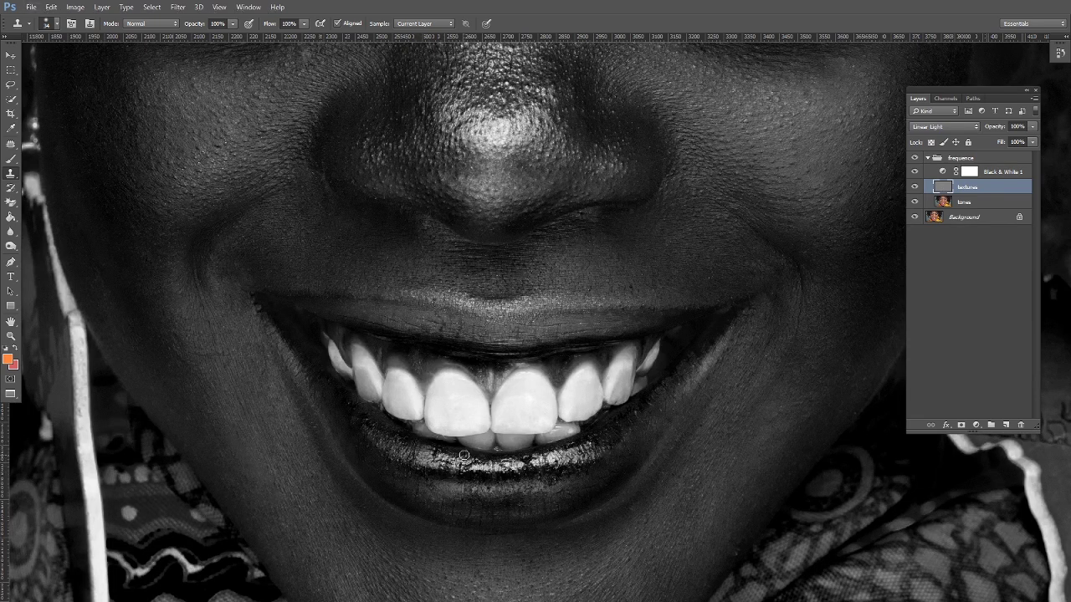
key(alt)
drag(814, 249, 764, 315)
Hide Black & White 1, zoom in twice on the brows and eyes, and select the tones layer
click(914, 172)
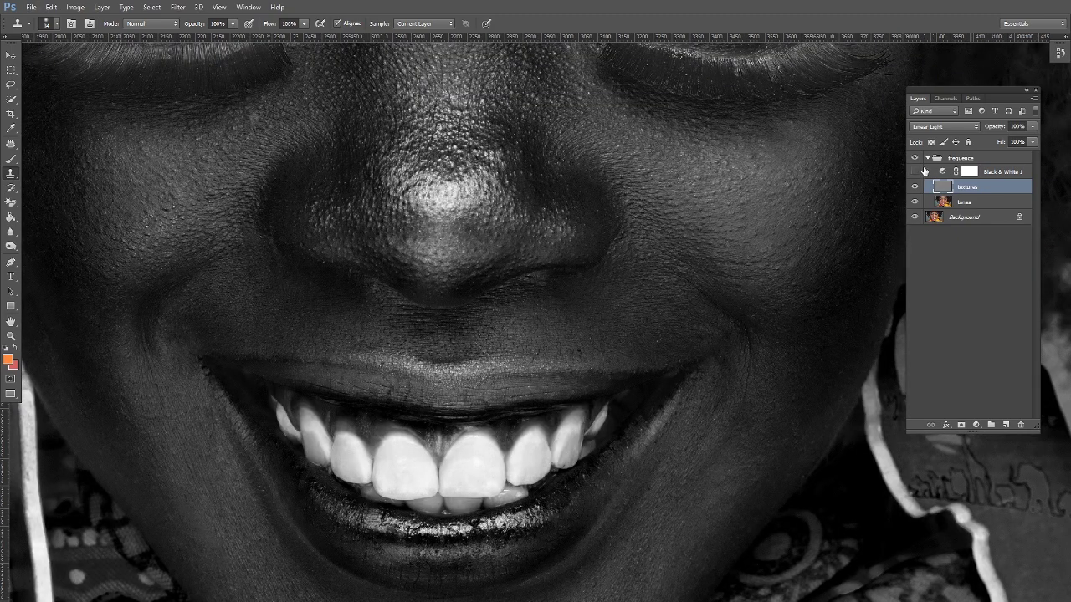
scroll(604, 310, up, 4)
scroll(550, 244, down, 5)
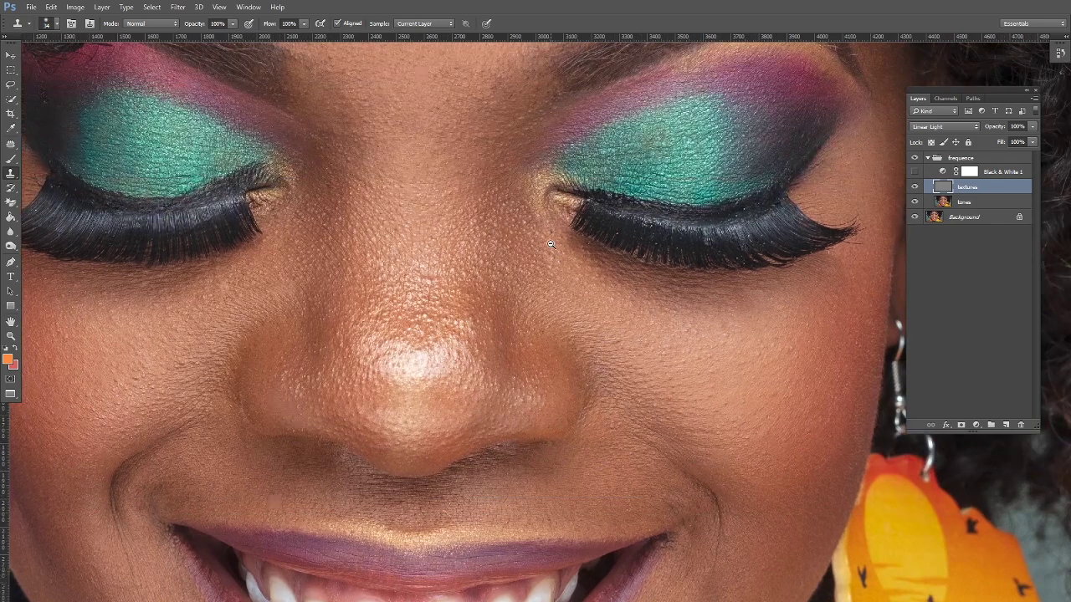
scroll(561, 280, down, 1)
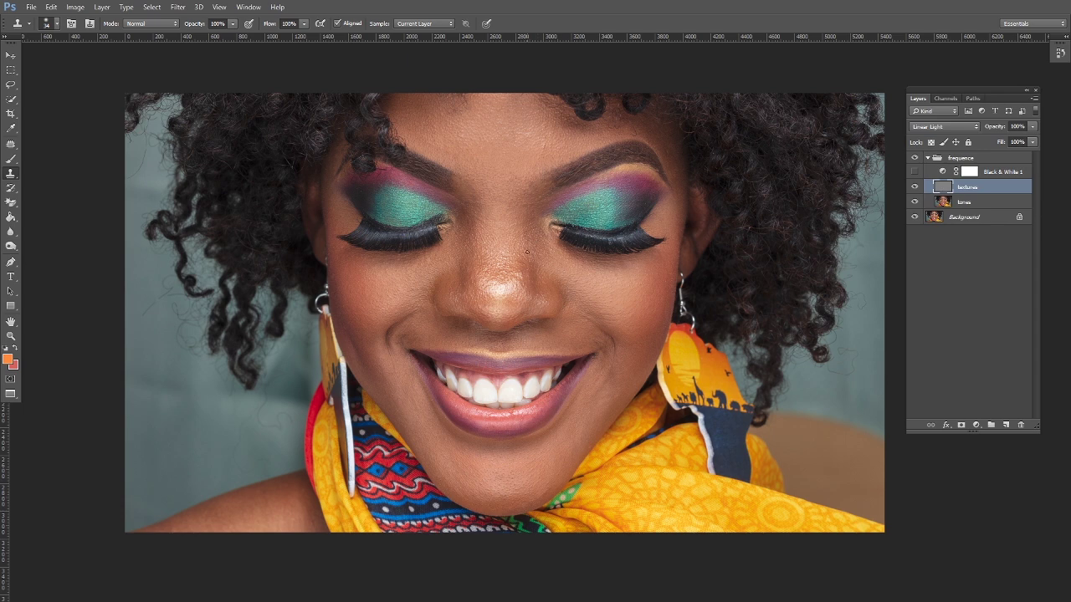
key(z)
click(512, 166)
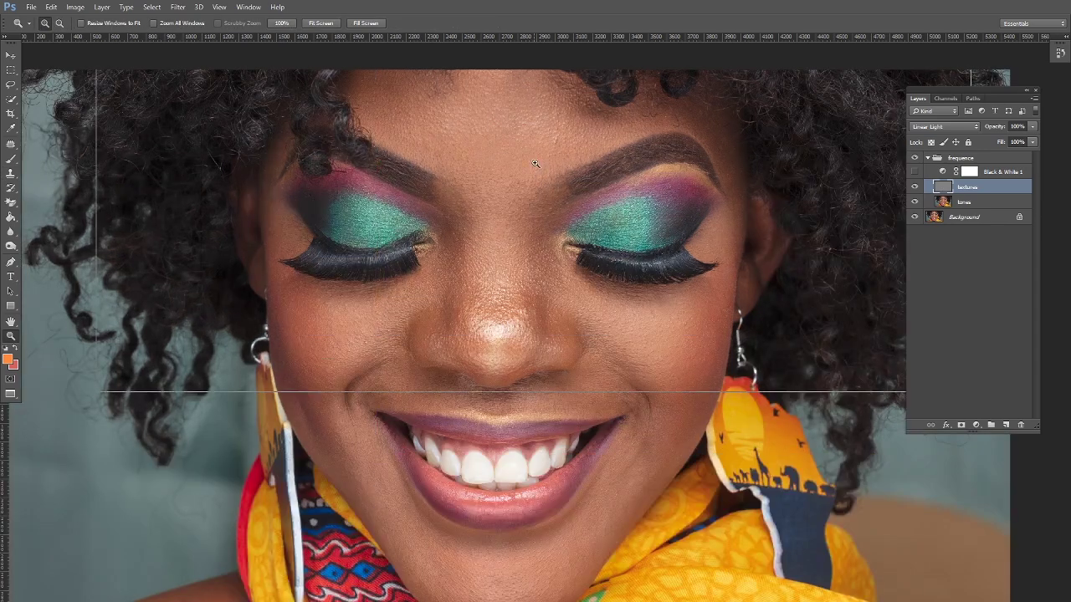
click(536, 163)
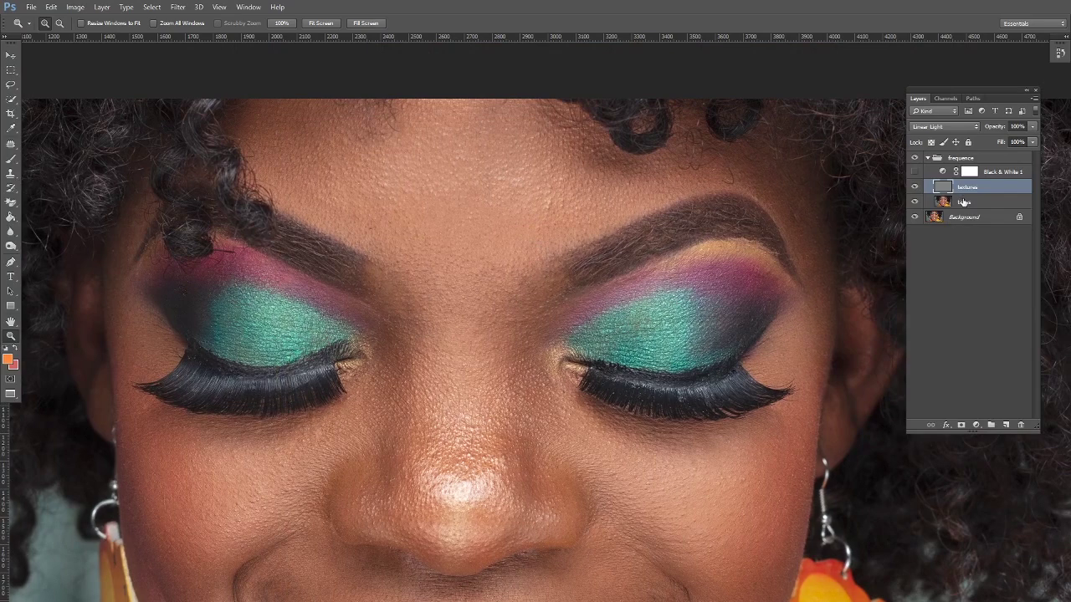
click(964, 203)
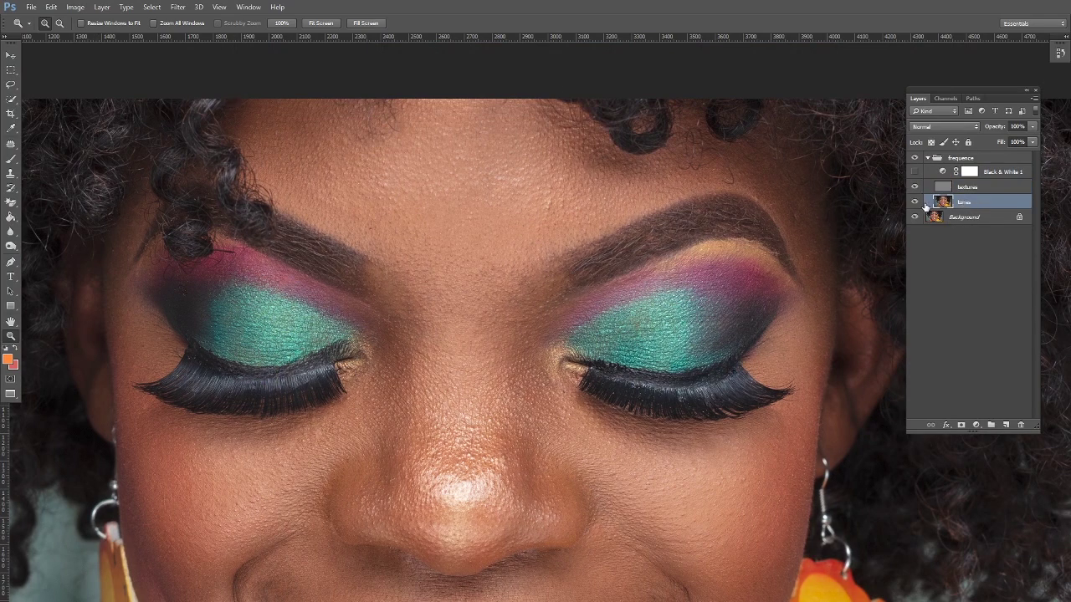
Switch to the Lasso tool, draw a first forehead outline, and discard it
click(11, 85)
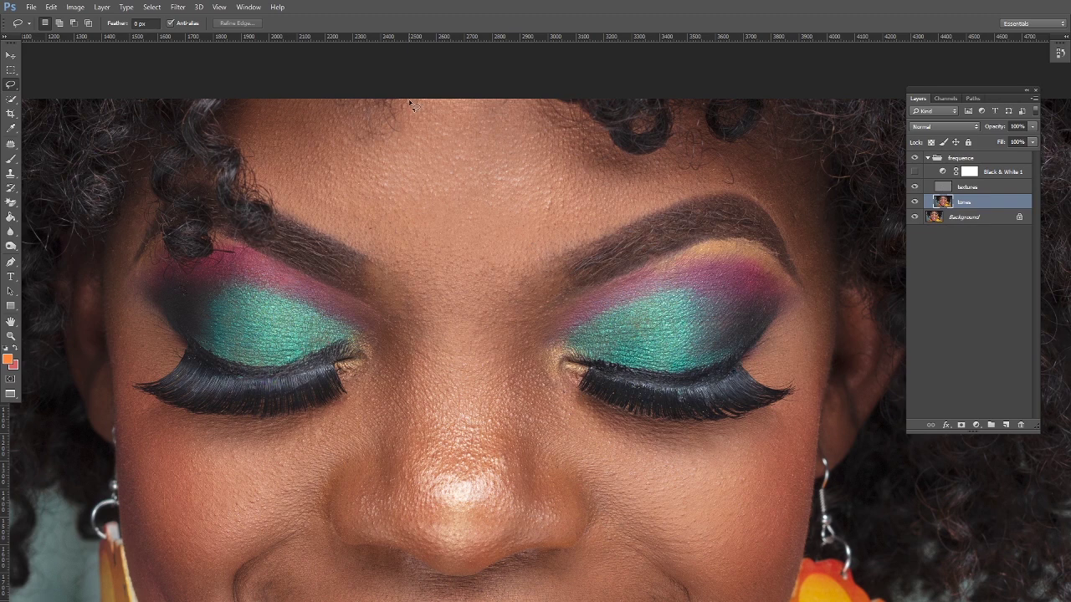
mouse_move(409, 124)
mouse_down()
mouse_move(377, 136)
mouse_move(278, 97)
mouse_move(256, 117)
mouse_move(252, 150)
mouse_move(290, 190)
mouse_move(380, 243)
mouse_move(438, 369)
mouse_move(467, 380)
mouse_move(523, 318)
mouse_move(533, 227)
mouse_move(563, 180)
mouse_move(545, 118)
mouse_move(409, 92)
mouse_up()
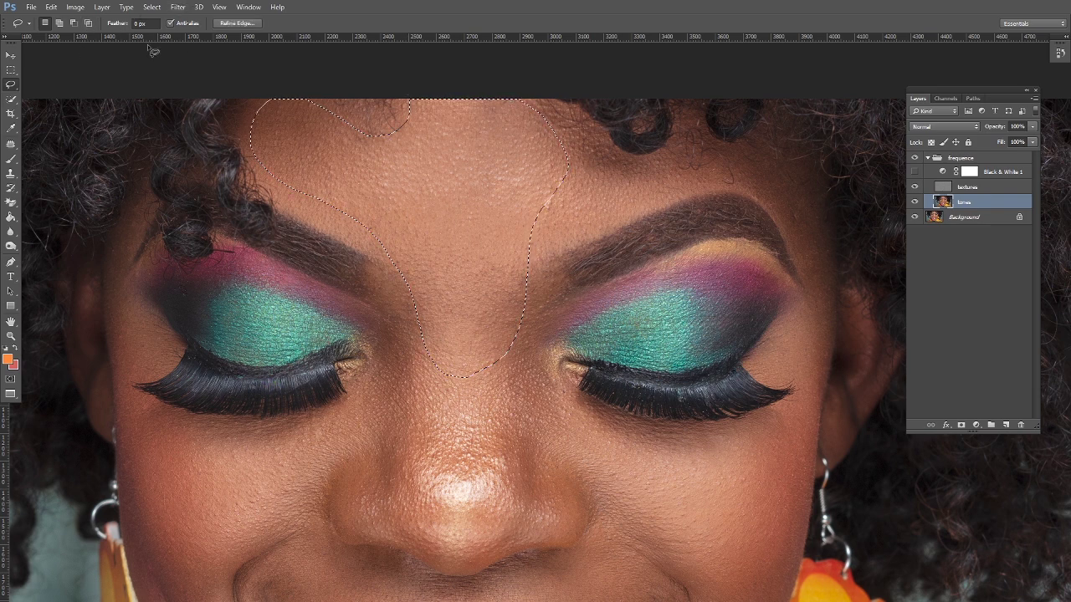
right_click(390, 147)
click(414, 151)
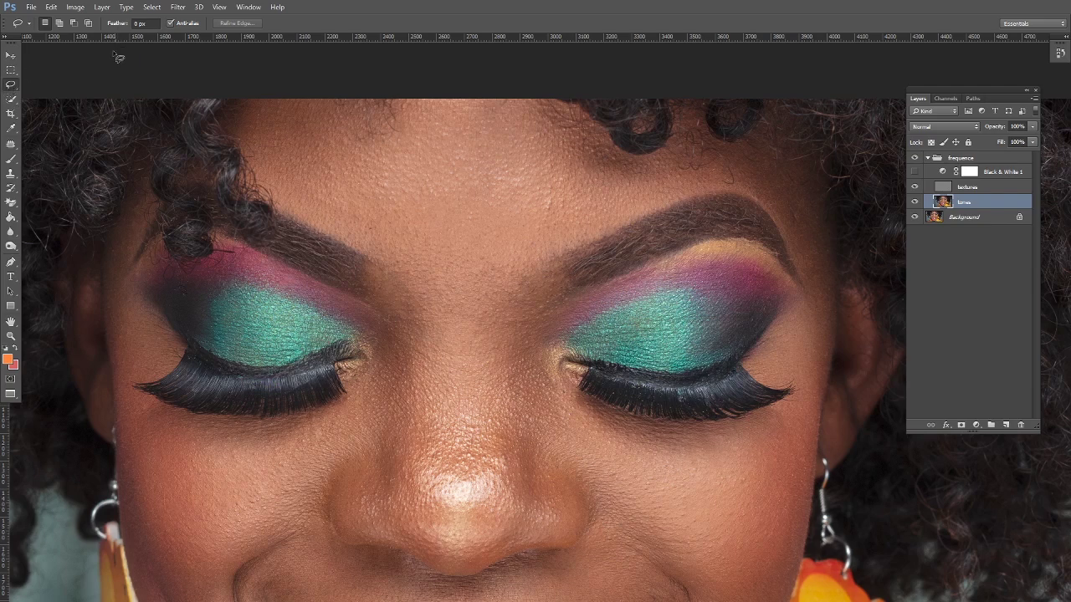
Set the lasso feather to 18 px and outline the forehead down between the brows
click(139, 22)
text(8)
key(Return)
mouse_move(249, 99)
mouse_down()
mouse_move(241, 136)
mouse_move(269, 186)
mouse_up()
mouse_move(329, 222)
mouse_down()
mouse_move(397, 263)
mouse_move(444, 374)
mouse_move(535, 261)
mouse_move(625, 203)
mouse_move(608, 163)
mouse_move(528, 97)
mouse_move(454, 95)
mouse_move(422, 112)
mouse_move(389, 101)
mouse_move(276, 107)
mouse_up()
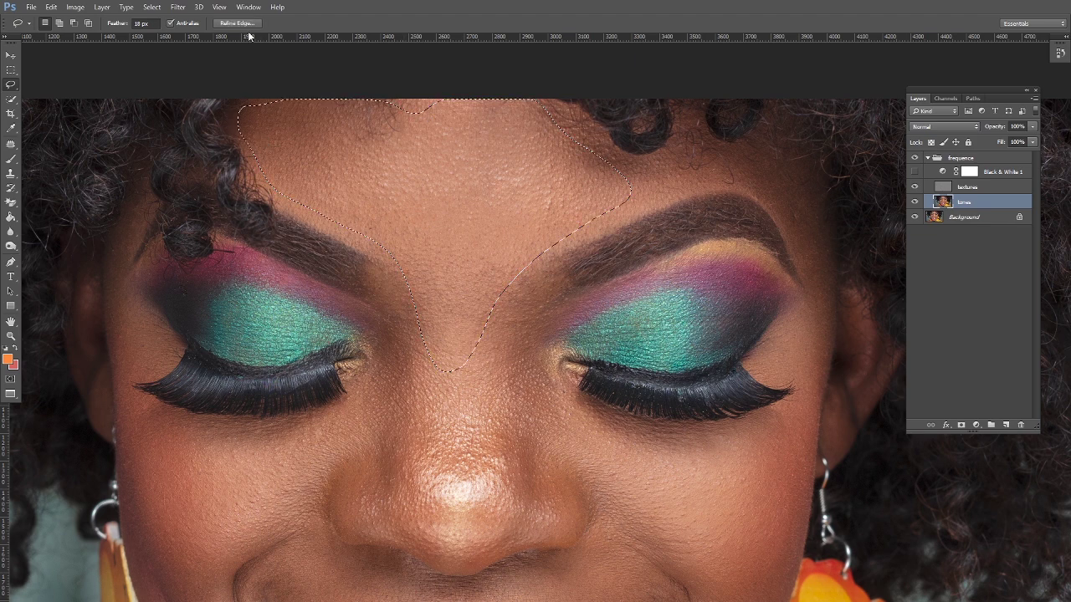
Apply a Gaussian Blur of about 26 px radius to the forehead selection, then deselect
click(176, 8)
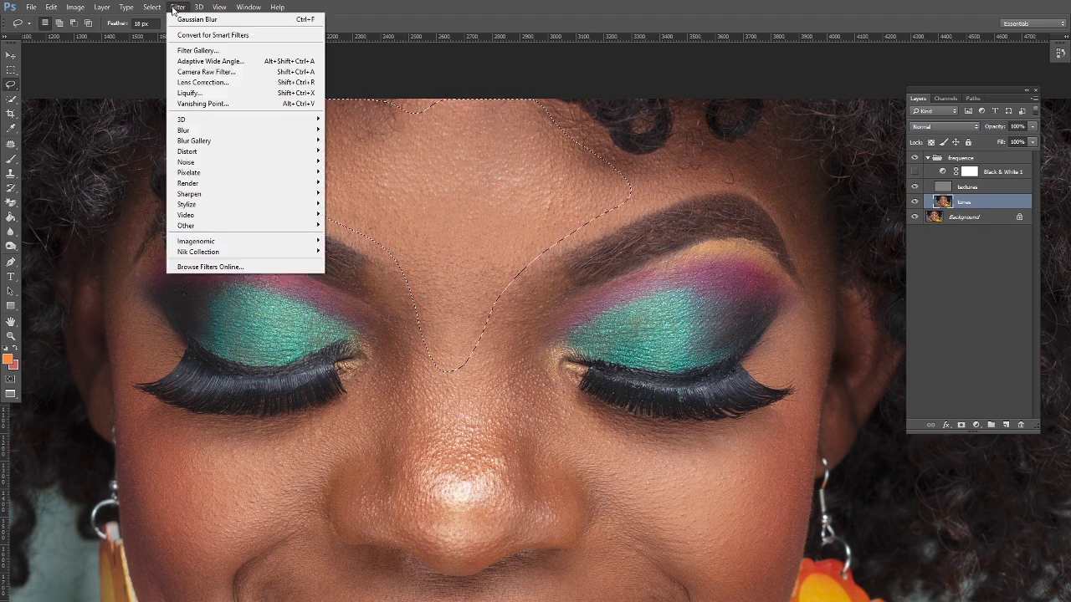
mouse_move(202, 131)
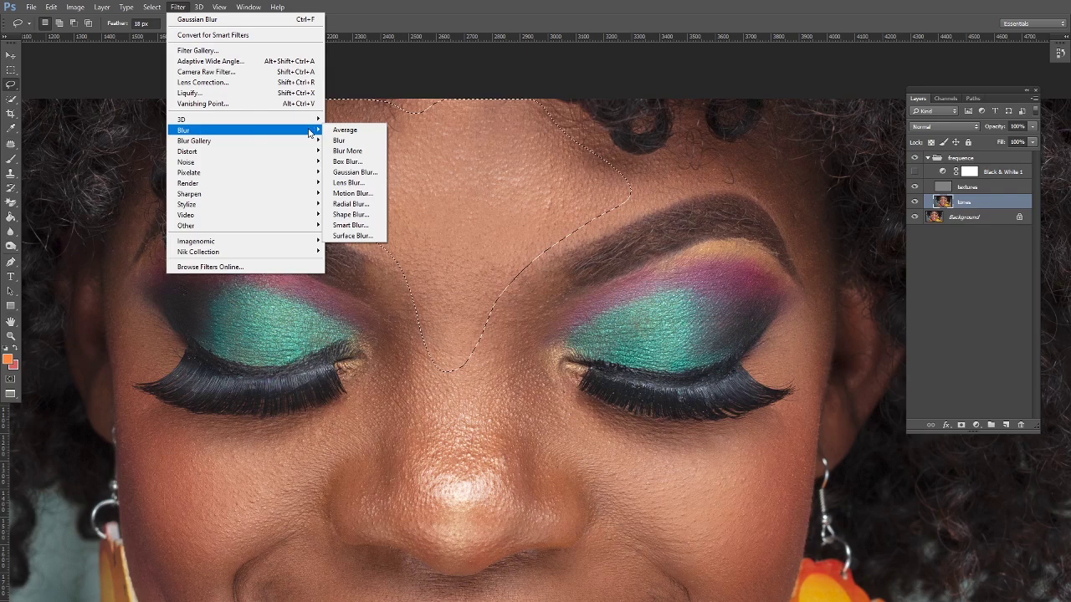
click(355, 172)
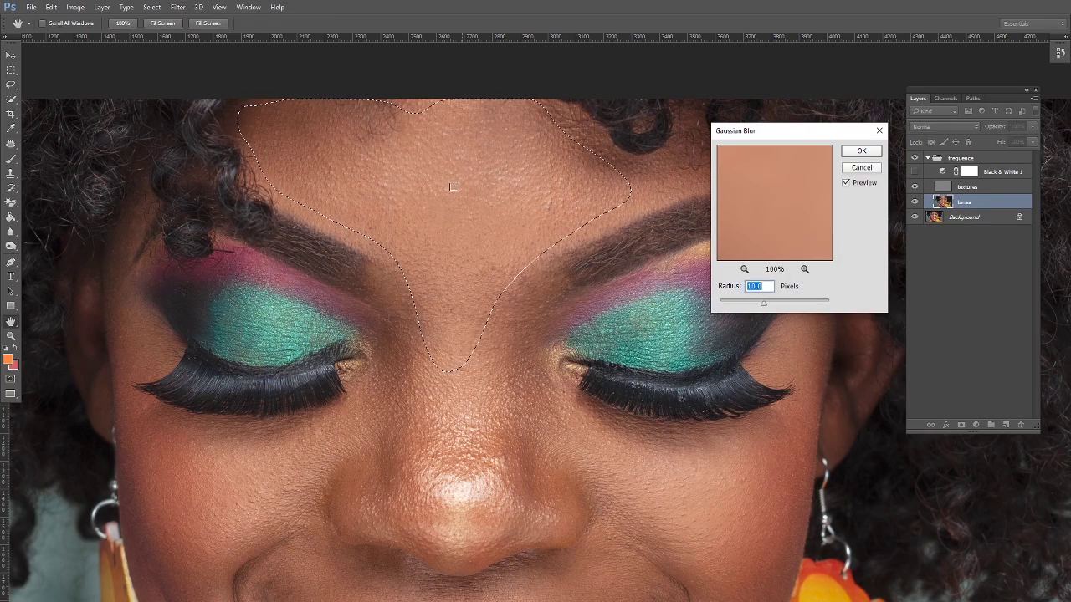
mouse_move(763, 305)
mouse_down()
mouse_move(706, 308)
mouse_move(769, 306)
mouse_up()
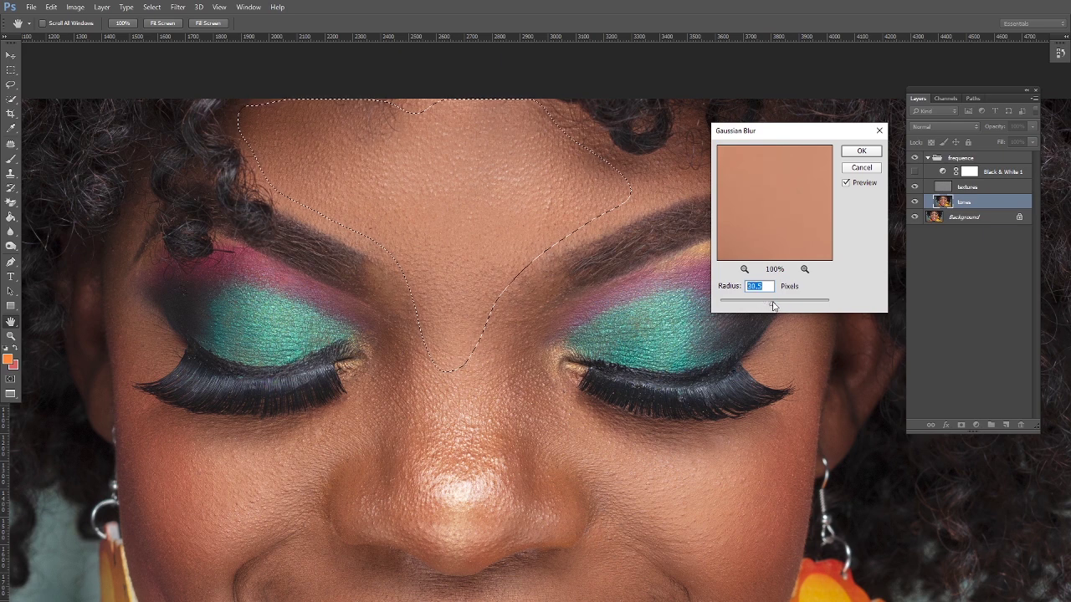
drag(772, 306, 776, 307)
drag(770, 307, 771, 307)
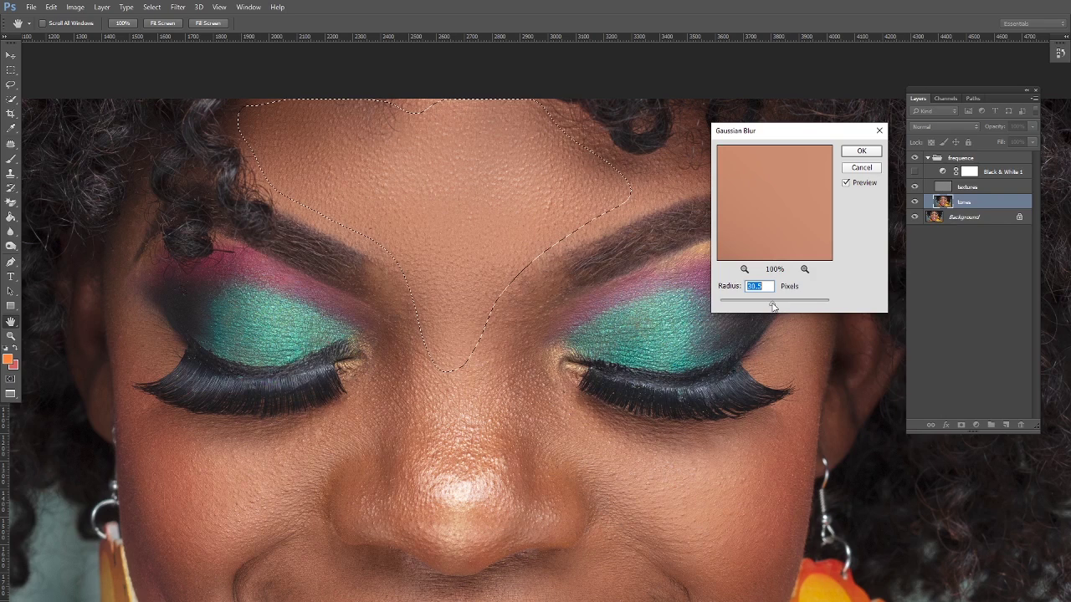
click(861, 151)
key(ctrl+d)
Lasso and smooth the skin around and under the left eye
alt+click(501, 264)
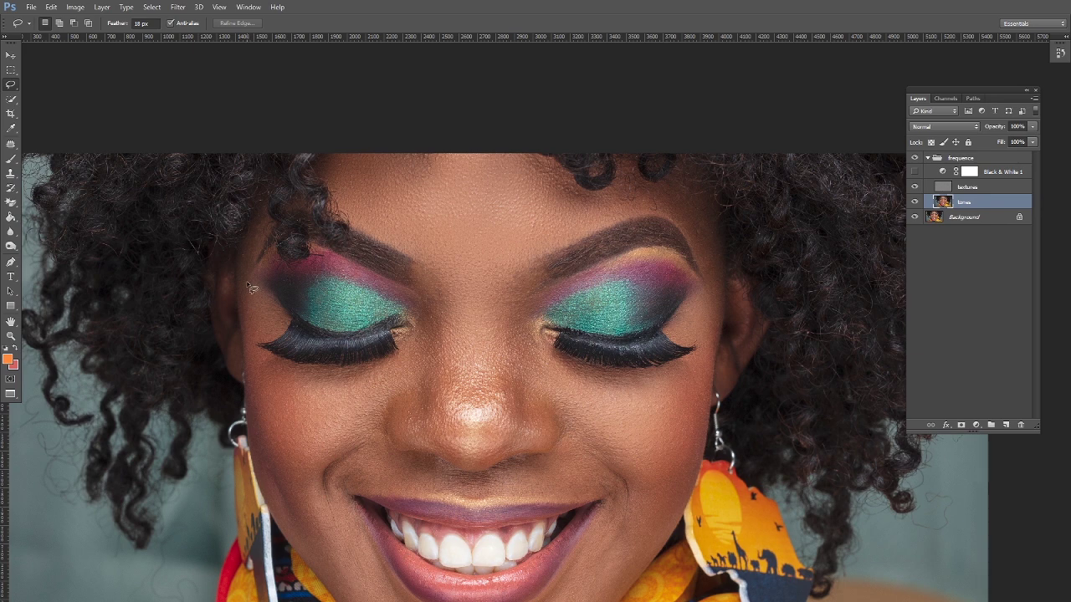
mouse_move(277, 299)
mouse_down()
mouse_move(277, 325)
mouse_move(257, 351)
mouse_move(241, 318)
mouse_move(252, 284)
mouse_up()
mouse_move(393, 366)
mouse_down()
mouse_move(360, 376)
mouse_move(269, 362)
mouse_move(254, 373)
mouse_move(265, 453)
mouse_move(299, 527)
mouse_move(332, 572)
mouse_move(379, 594)
mouse_move(359, 550)
mouse_move(319, 508)
mouse_move(316, 474)
mouse_move(410, 374)
mouse_up()
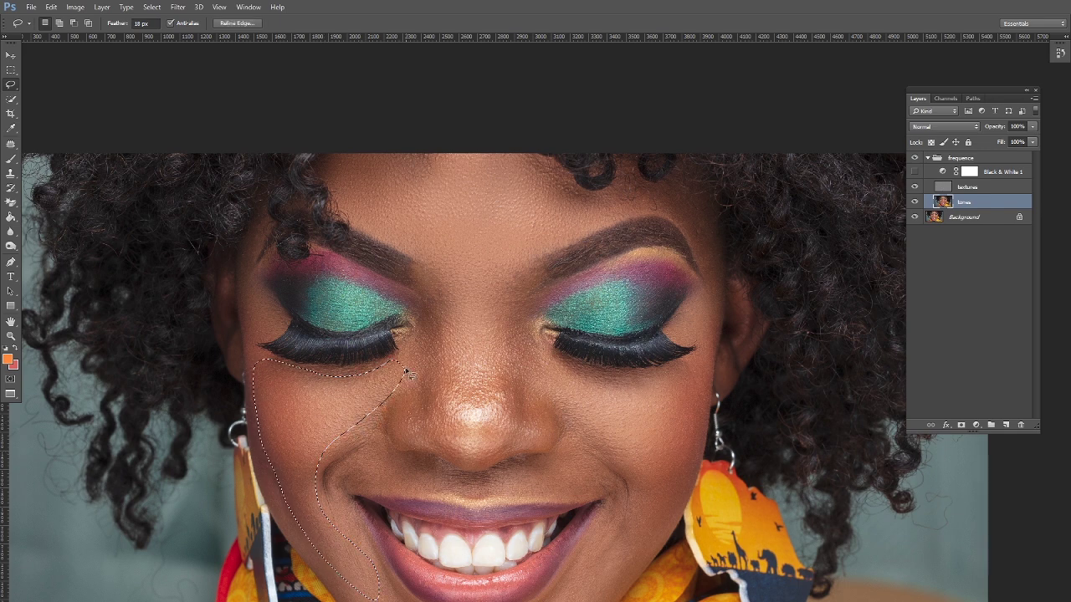
key(ctrl+d)
Lasso and smooth the right cheek down toward the chin
drag(598, 329, 519, 309)
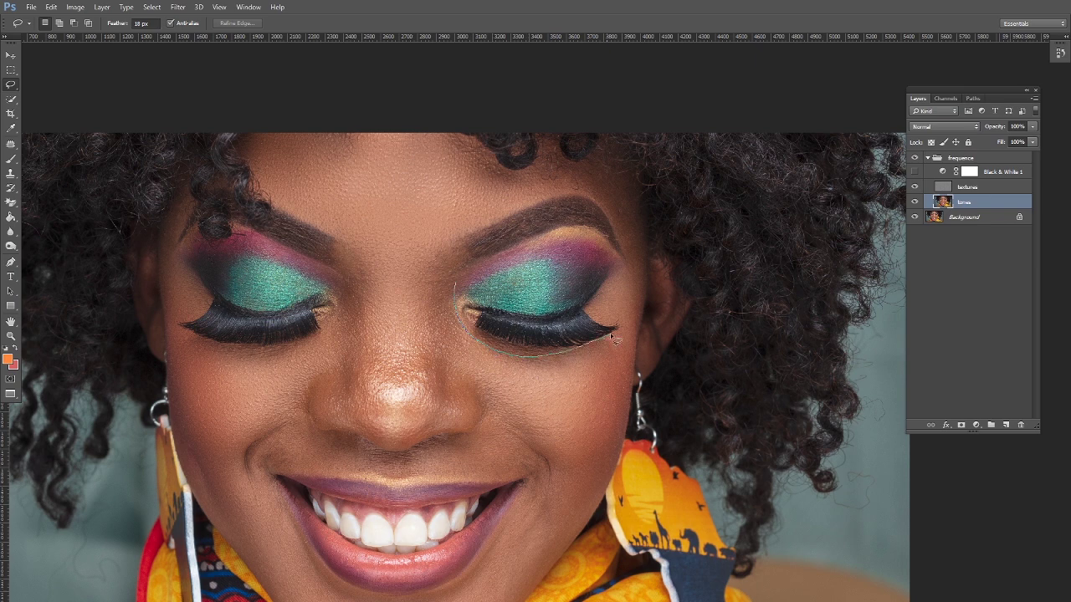
mouse_move(626, 343)
mouse_down()
mouse_move(624, 423)
mouse_move(590, 520)
mouse_up()
mouse_move(552, 435)
mouse_down()
mouse_move(447, 363)
mouse_move(423, 303)
mouse_move(435, 276)
mouse_up()
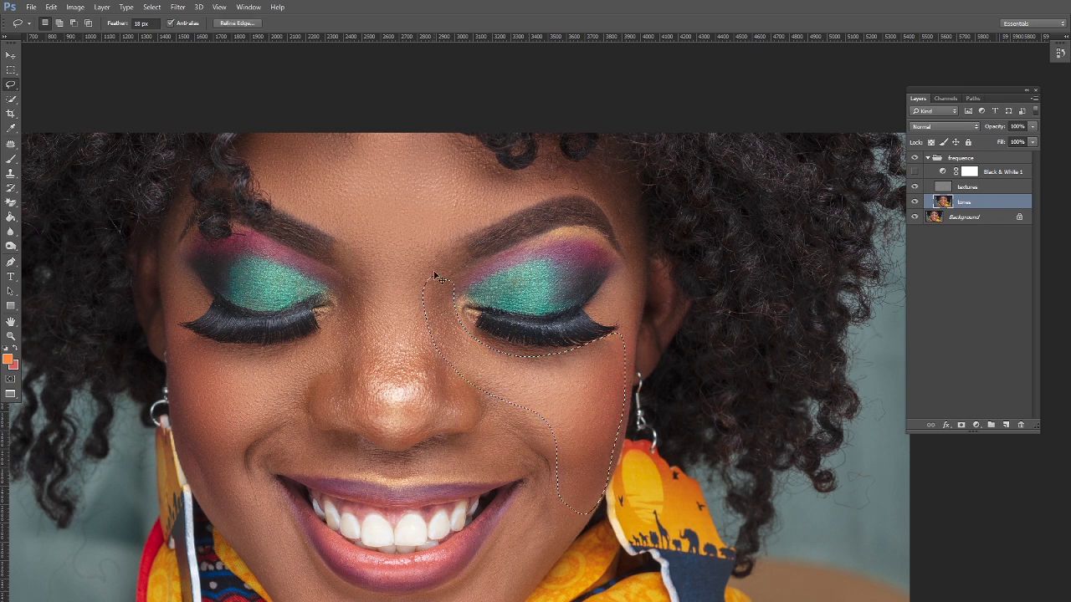
key(ctrl+d)
Smooth the right and left eyelid areas
mouse_move(518, 283)
mouse_down()
mouse_move(499, 295)
mouse_move(462, 292)
mouse_move(514, 253)
mouse_move(551, 244)
mouse_move(587, 256)
mouse_move(572, 301)
mouse_move(532, 325)
mouse_move(434, 311)
mouse_up()
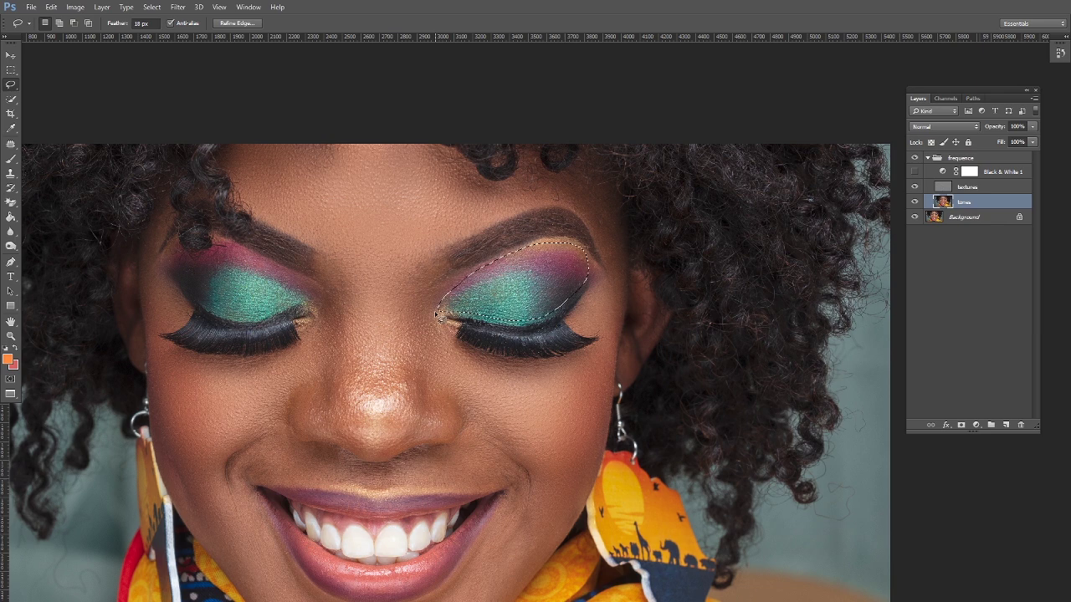
key(ctrl+d)
mouse_move(245, 251)
mouse_down()
mouse_move(189, 265)
mouse_move(184, 288)
mouse_move(227, 315)
mouse_move(309, 305)
mouse_move(318, 293)
mouse_move(244, 253)
mouse_up()
key(ctrl+d)
Lasso and smooth both sides of the nose
scroll(420, 294, down, 1)
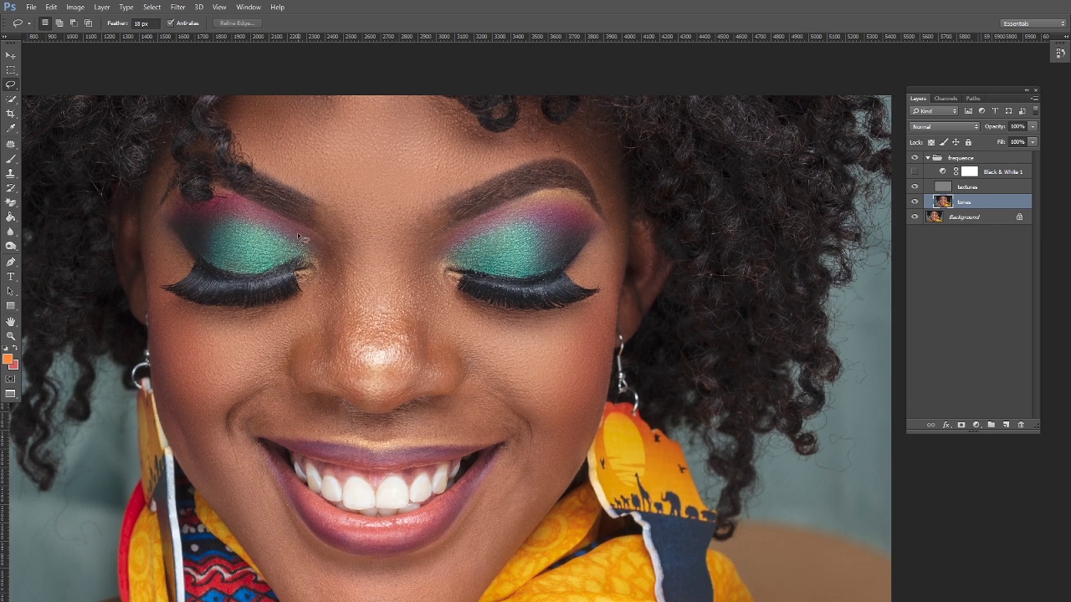
drag(315, 254, 326, 290)
drag(325, 347, 352, 333)
drag(343, 237, 338, 235)
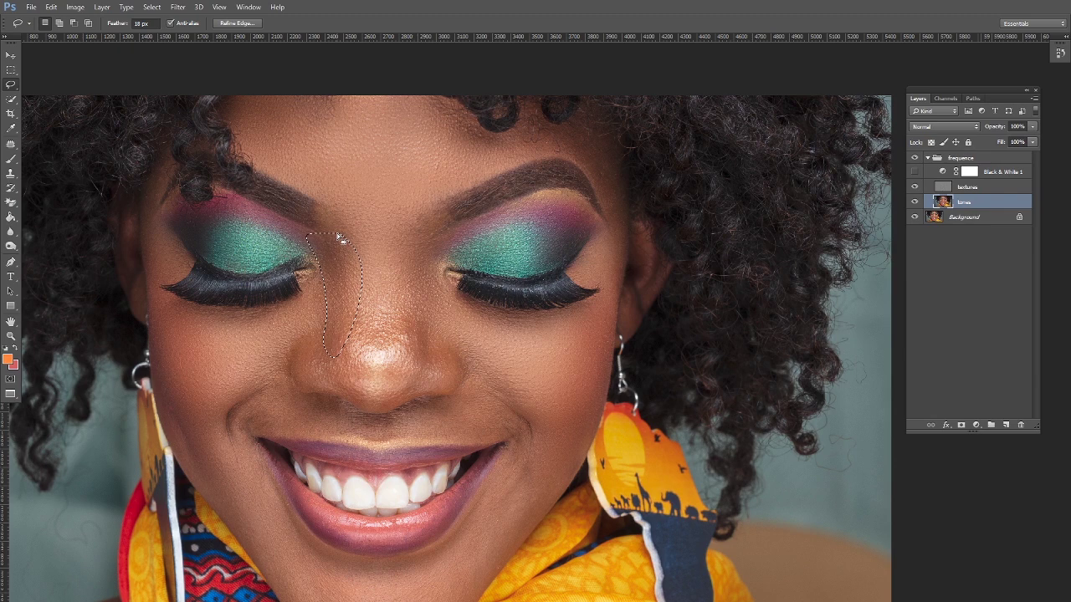
key(ctrl+d)
drag(407, 235, 401, 303)
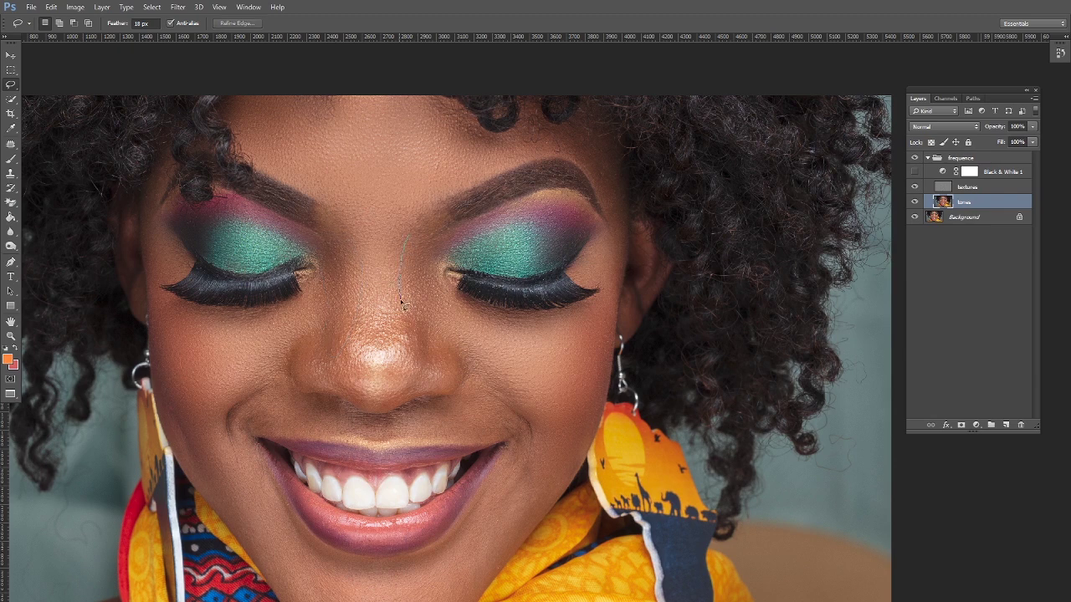
mouse_move(435, 272)
mouse_down()
mouse_move(437, 244)
mouse_move(394, 241)
mouse_up()
key(ctrl+d)
Smooth the nose tip and the skin beside and below the nose
mouse_move(344, 265)
mouse_down()
mouse_move(380, 262)
mouse_move(387, 281)
mouse_move(348, 296)
mouse_move(337, 273)
mouse_move(355, 195)
mouse_move(377, 209)
mouse_move(390, 255)
mouse_up()
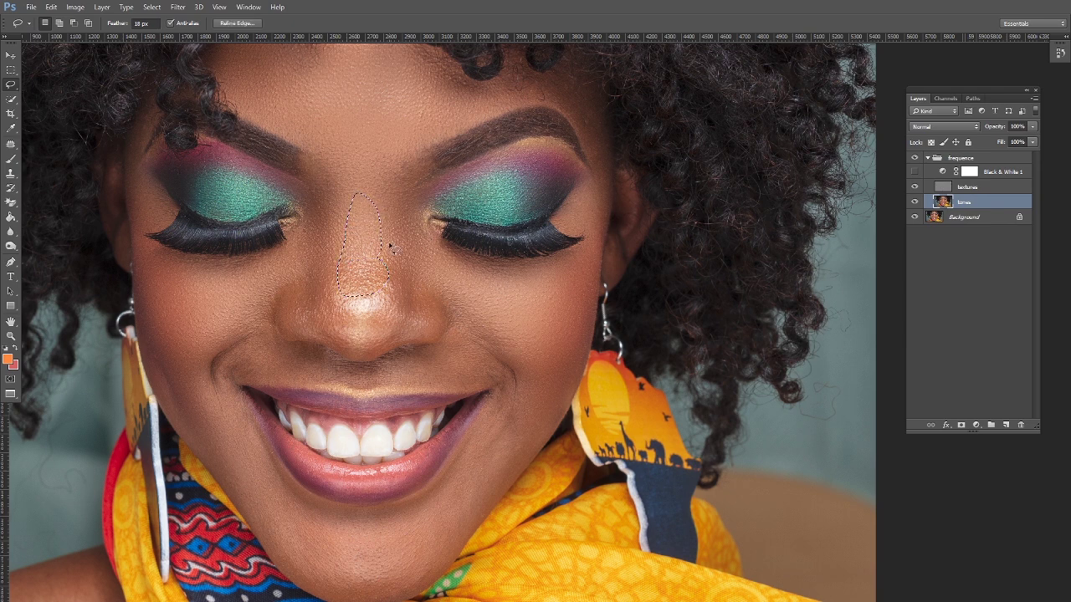
key(ctrl+d)
scroll(419, 251, down, 2)
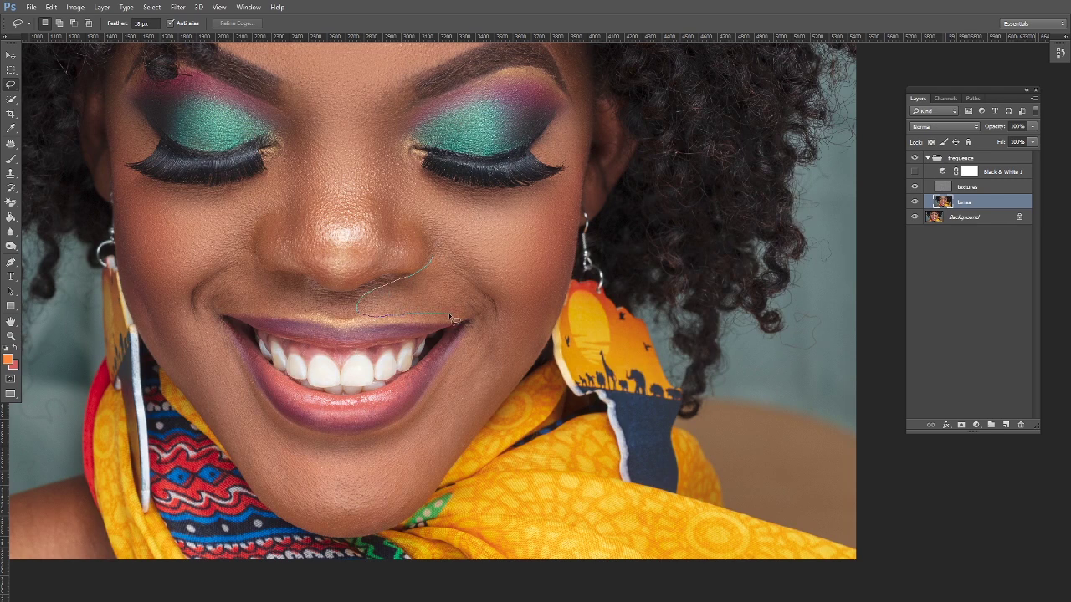
drag(484, 308, 436, 259)
key(ctrl+d)
mouse_move(214, 298)
mouse_down()
mouse_move(280, 311)
mouse_move(308, 293)
mouse_move(255, 266)
mouse_move(244, 243)
mouse_up()
key(ctrl+d)
Smooth the skin beside the lips and around the chin and right jaw
drag(390, 304, 382, 179)
drag(202, 194, 243, 275)
mouse_move(291, 319)
mouse_down()
mouse_move(372, 327)
mouse_move(382, 370)
mouse_move(351, 409)
mouse_move(310, 409)
mouse_move(258, 382)
mouse_move(234, 356)
mouse_move(215, 309)
mouse_up()
drag(187, 232, 187, 201)
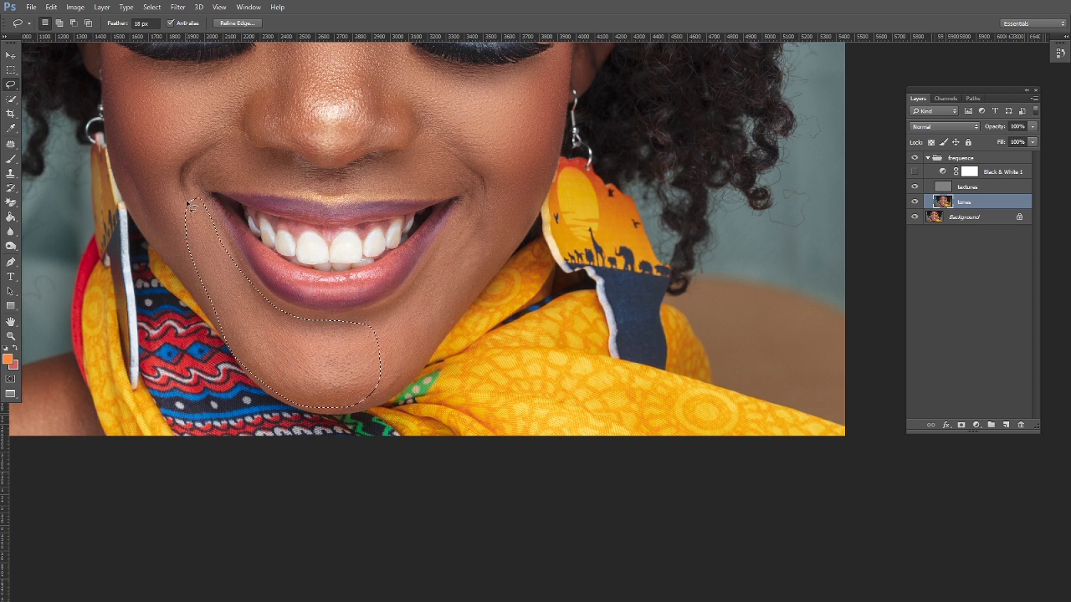
key(ctrl+h)
mouse_move(349, 354)
mouse_down()
mouse_move(365, 403)
mouse_move(387, 393)
mouse_move(518, 238)
mouse_up()
mouse_move(500, 194)
mouse_down()
mouse_move(461, 220)
mouse_move(460, 313)
mouse_move(449, 287)
mouse_move(547, 243)
mouse_move(511, 232)
mouse_move(482, 205)
mouse_up()
key(ctrl+d)
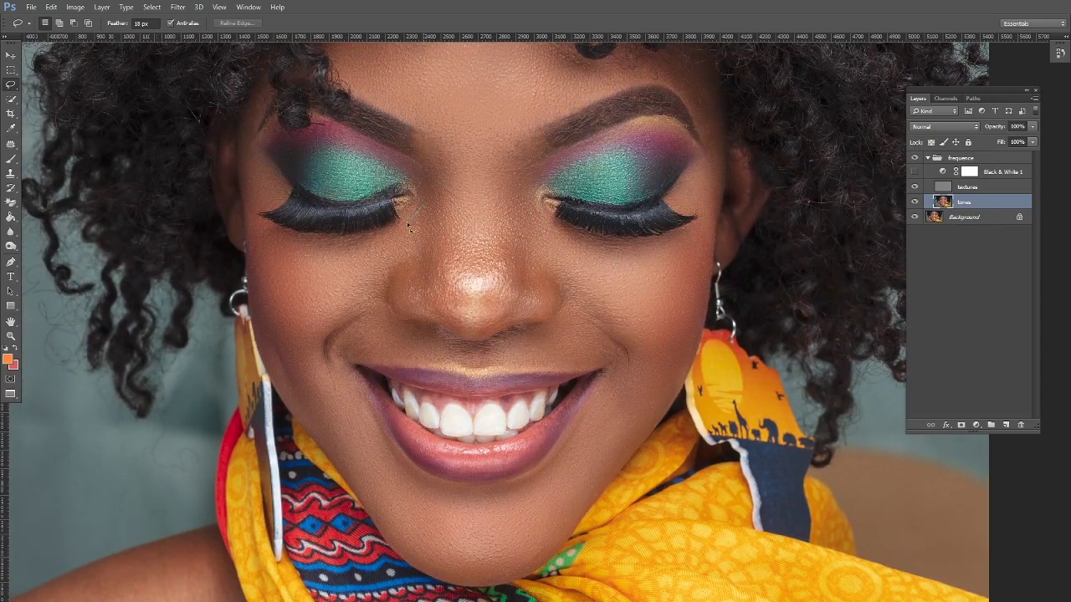
Smooth the area under the left eye and above the right eyebrow
mouse_move(410, 228)
mouse_down()
mouse_move(425, 230)
mouse_move(434, 205)
mouse_up()
key(ctrl+d)
mouse_move(502, 112)
mouse_down()
mouse_move(491, 275)
mouse_move(471, 220)
mouse_move(373, 309)
mouse_up()
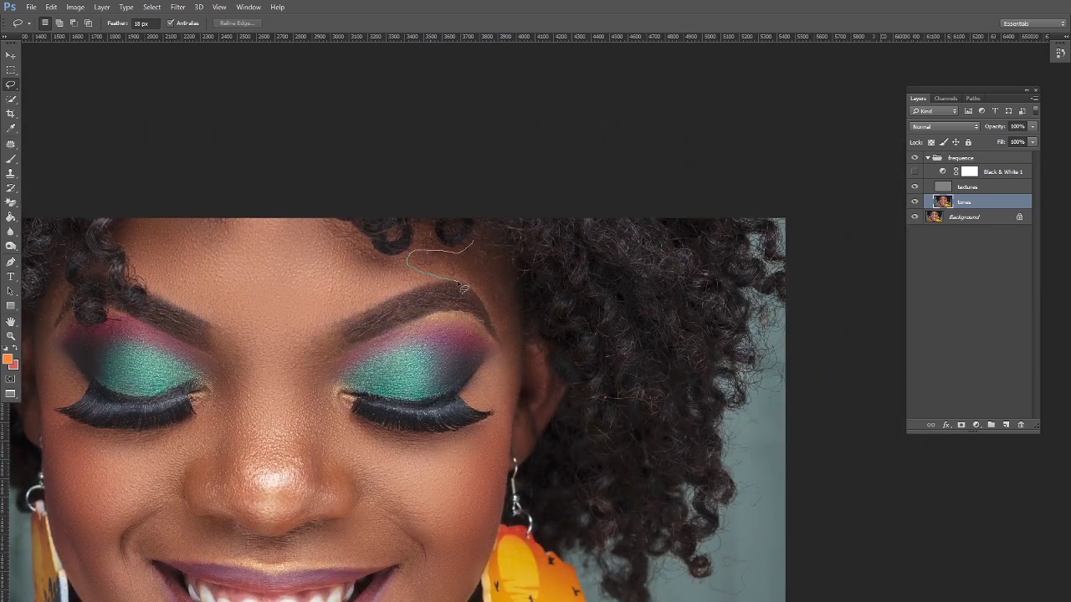
mouse_move(476, 250)
mouse_down()
mouse_move(405, 265)
mouse_move(487, 289)
mouse_move(506, 333)
mouse_move(522, 336)
mouse_move(502, 248)
mouse_move(478, 249)
mouse_up()
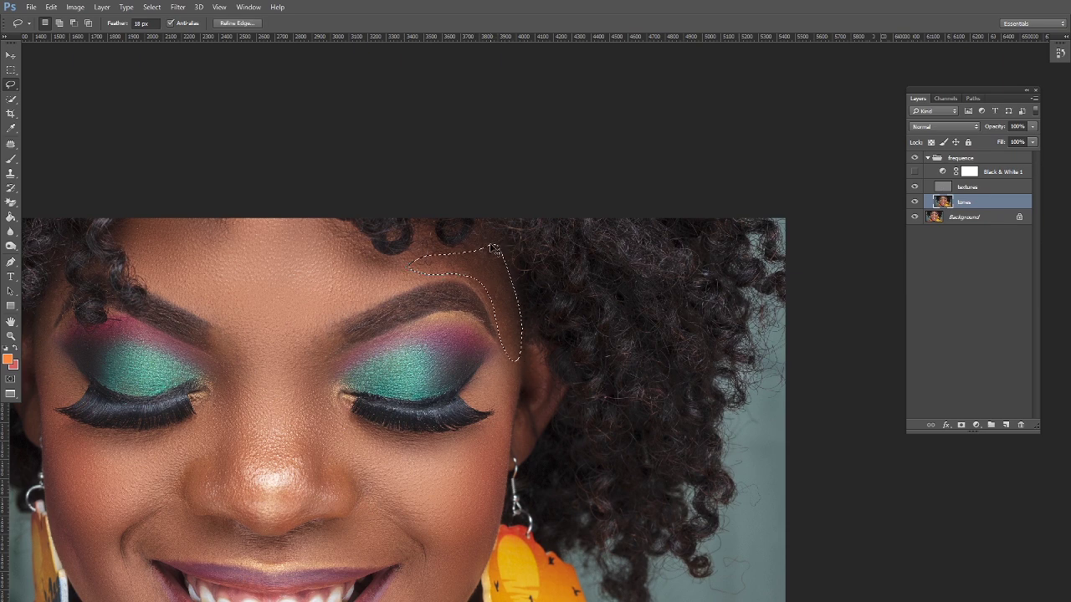
key(ctrl+d)
Touch up a small area near the shoulder and bring the whole portrait into view
scroll(338, 315, down, 5)
scroll(338, 314, left, 2)
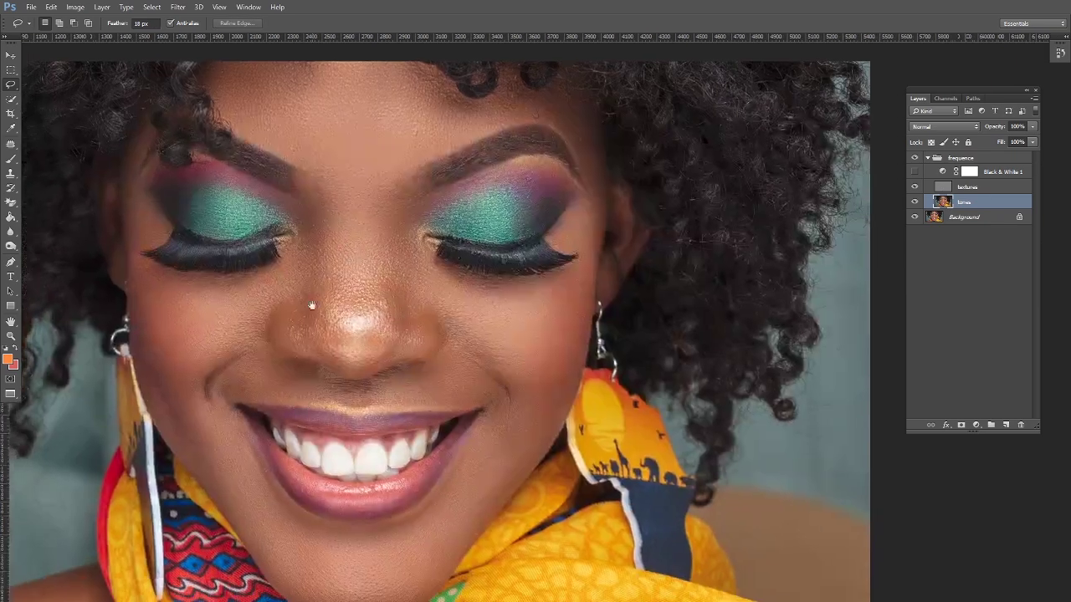
scroll(336, 314, down, 5)
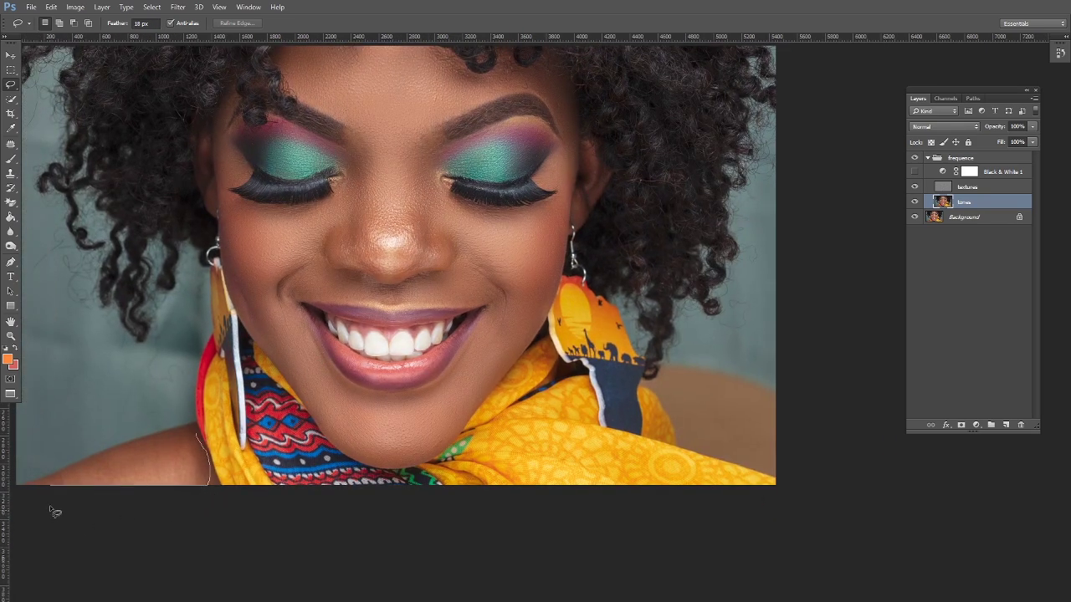
drag(194, 434, 199, 436)
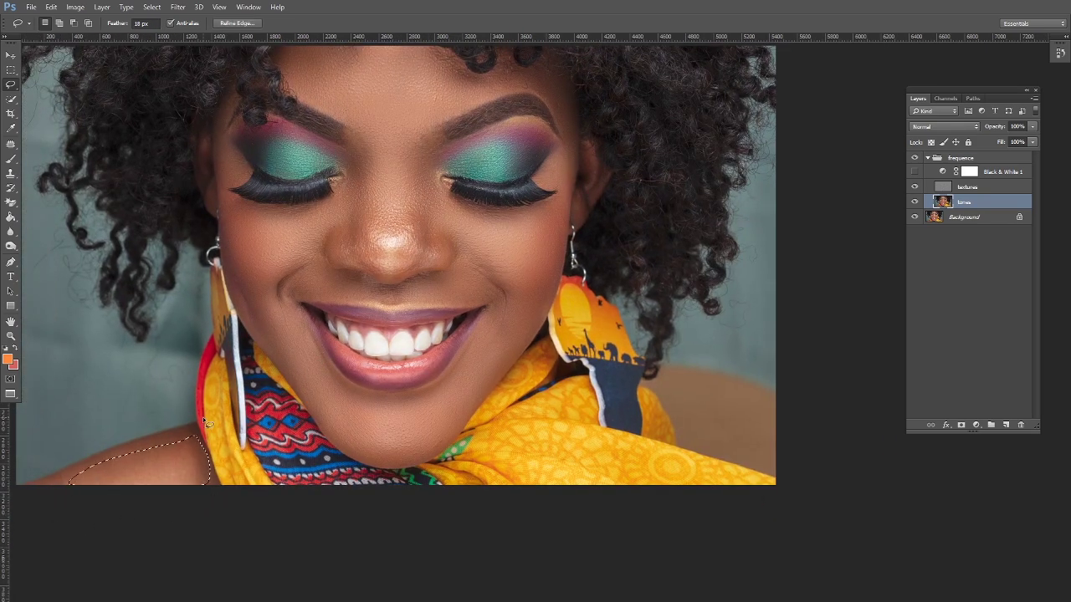
key(ctrl+d)
drag(519, 368, 408, 384)
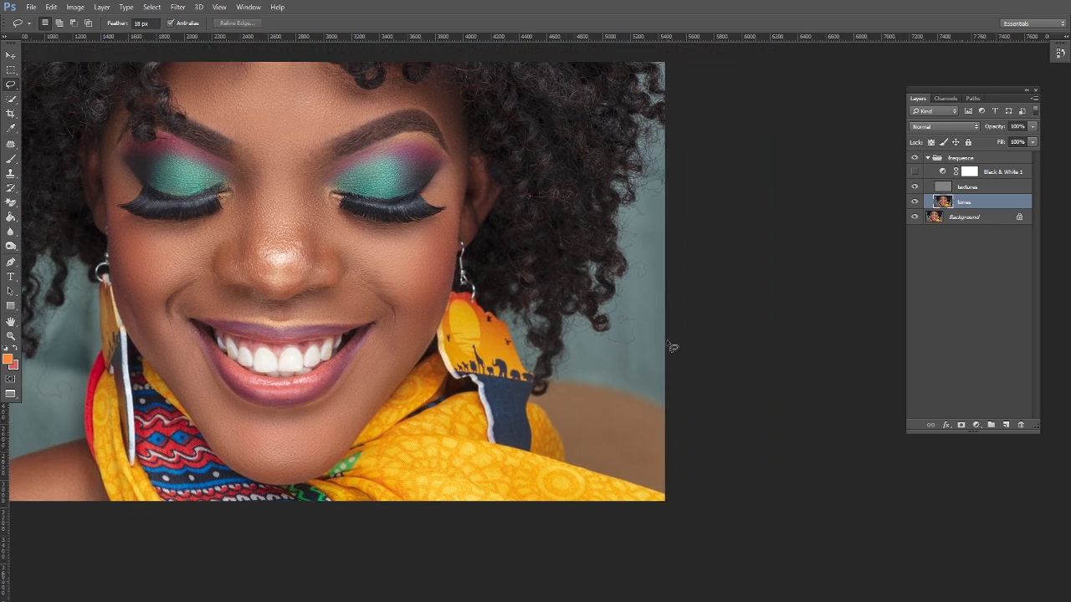
drag(577, 242, 606, 282)
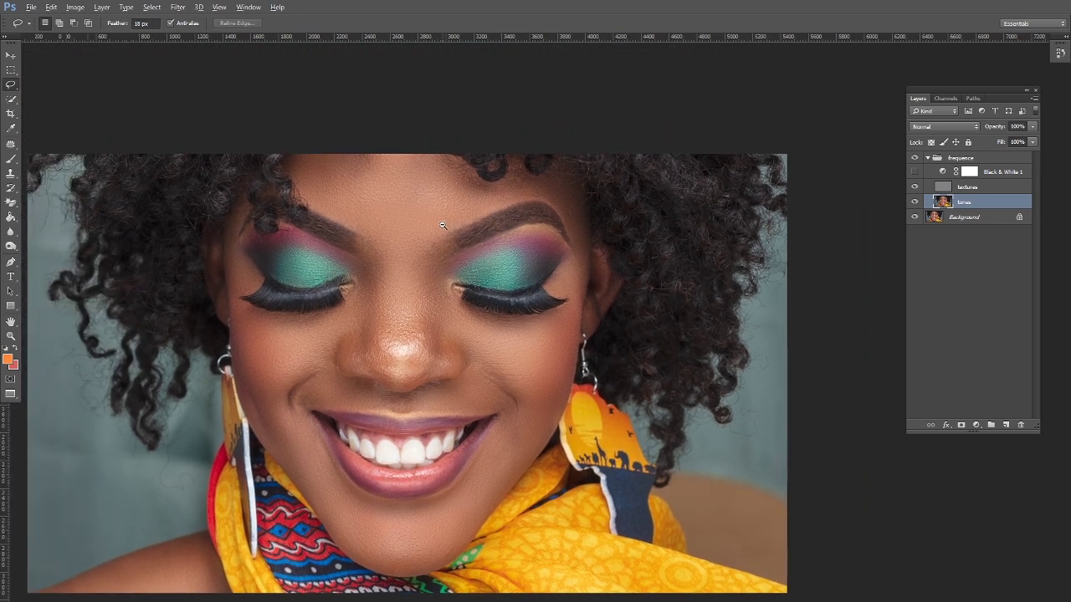
scroll(442, 225, down, 1)
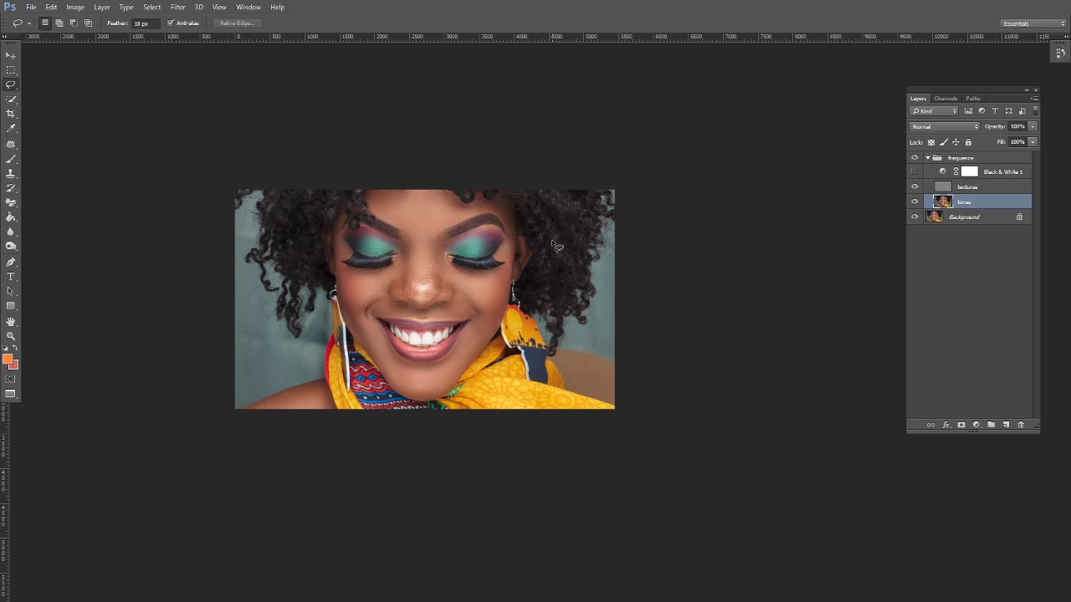
Collapse the frequence group, then hide and show it twice to compare before and after, leaving it visible
click(927, 159)
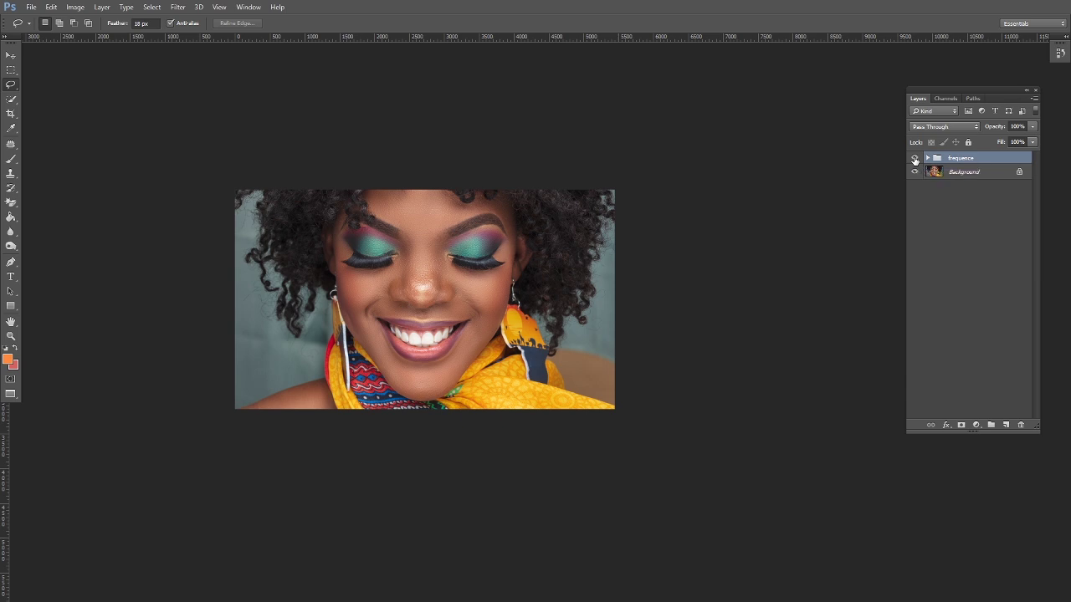
click(914, 158)
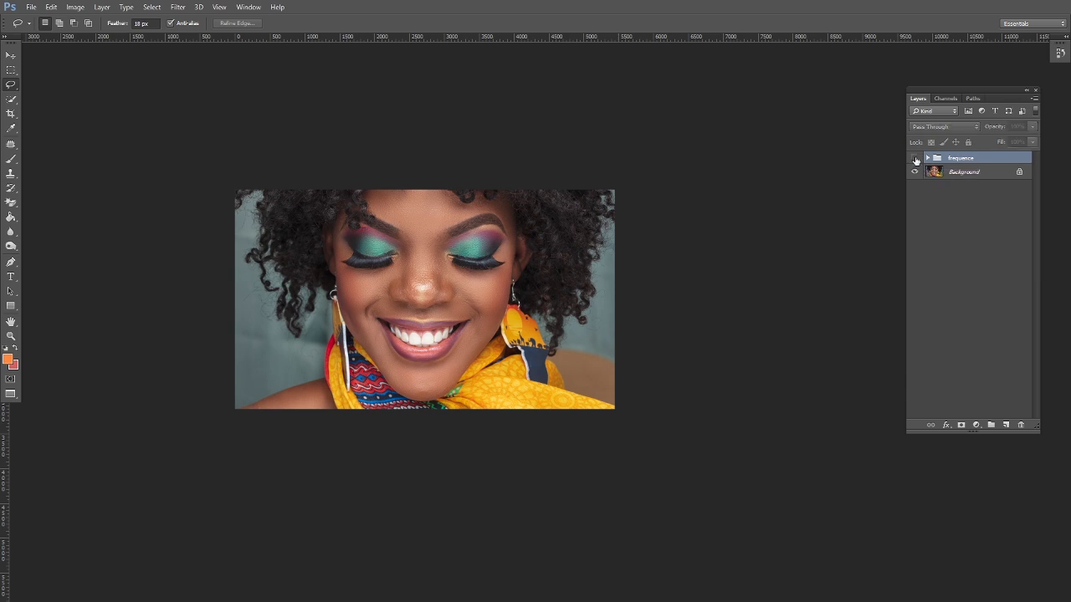
click(916, 159)
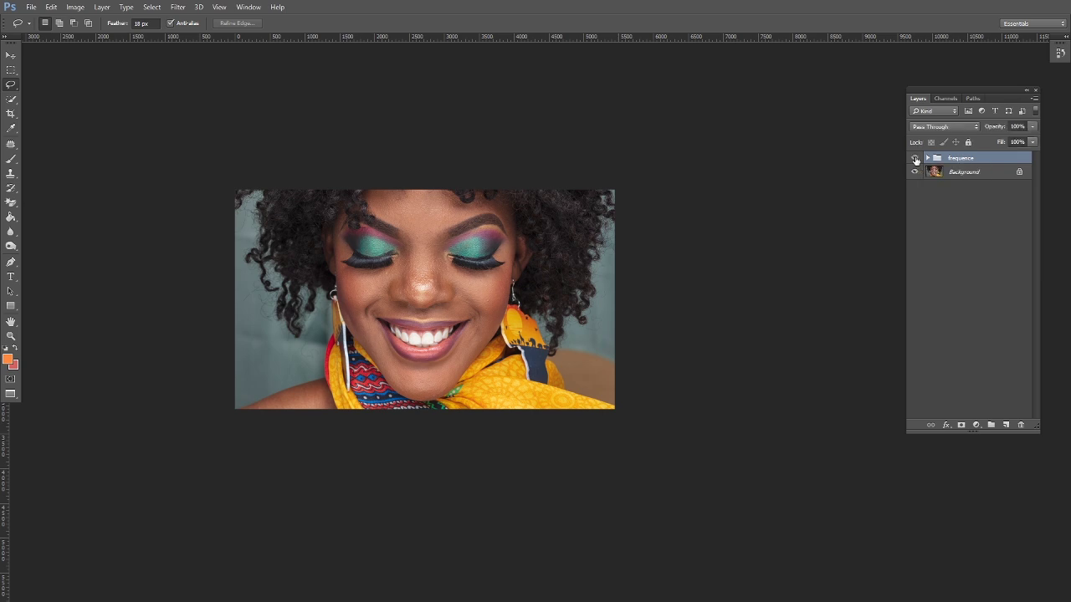
click(915, 159)
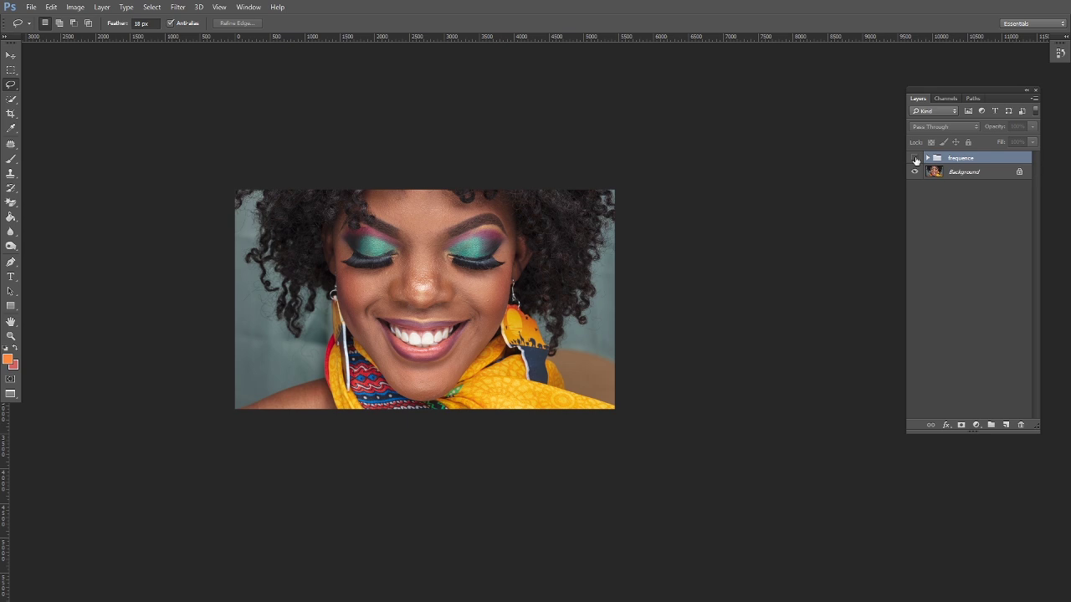
click(915, 159)
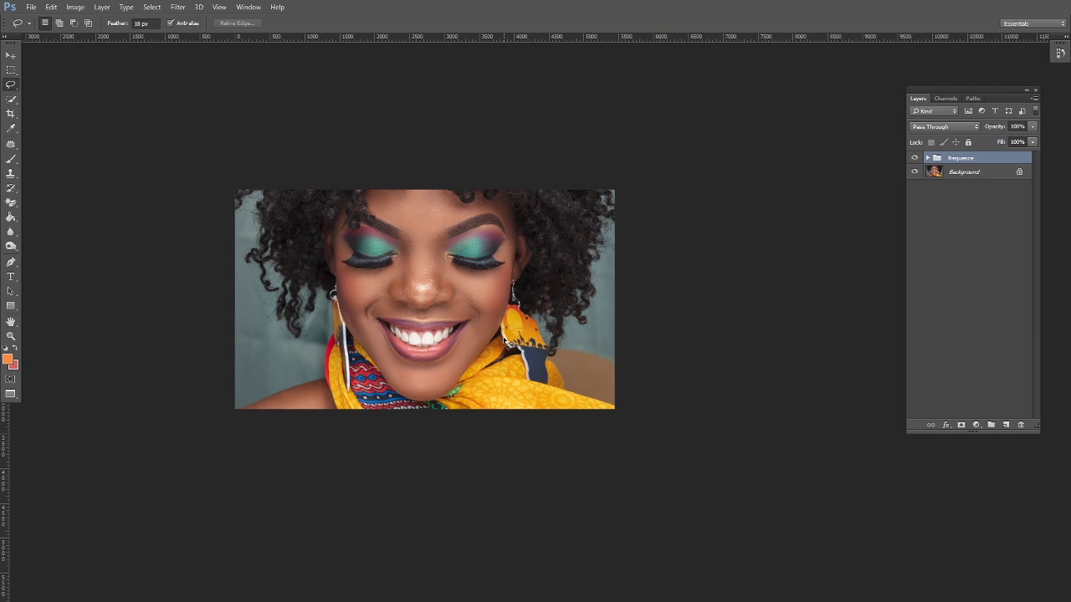
Add a new empty layer and set up an 18 px Brush in saturated blue
click(1007, 424)
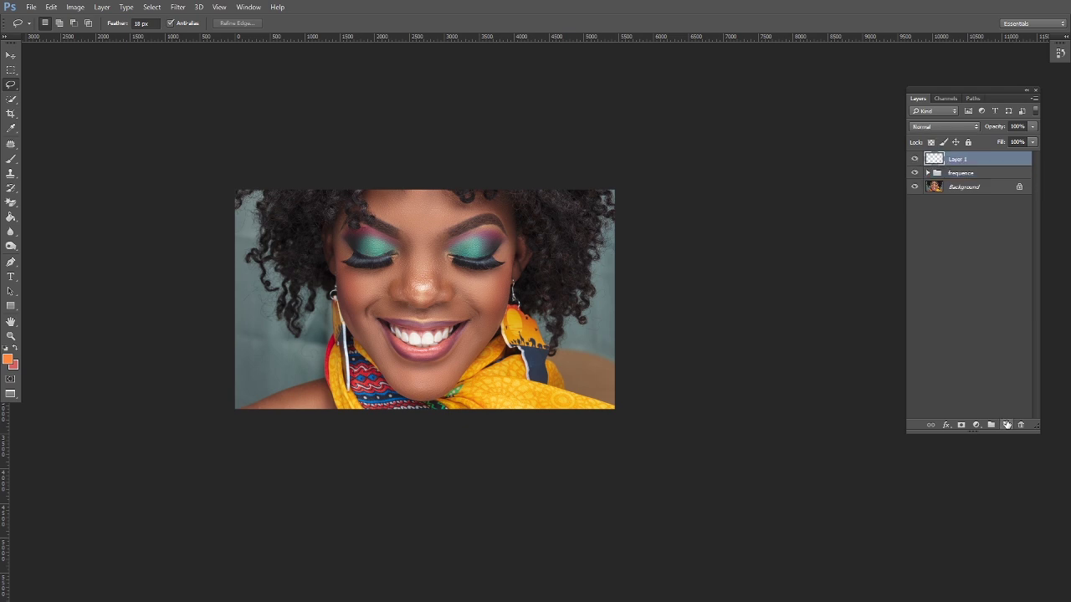
click(8, 360)
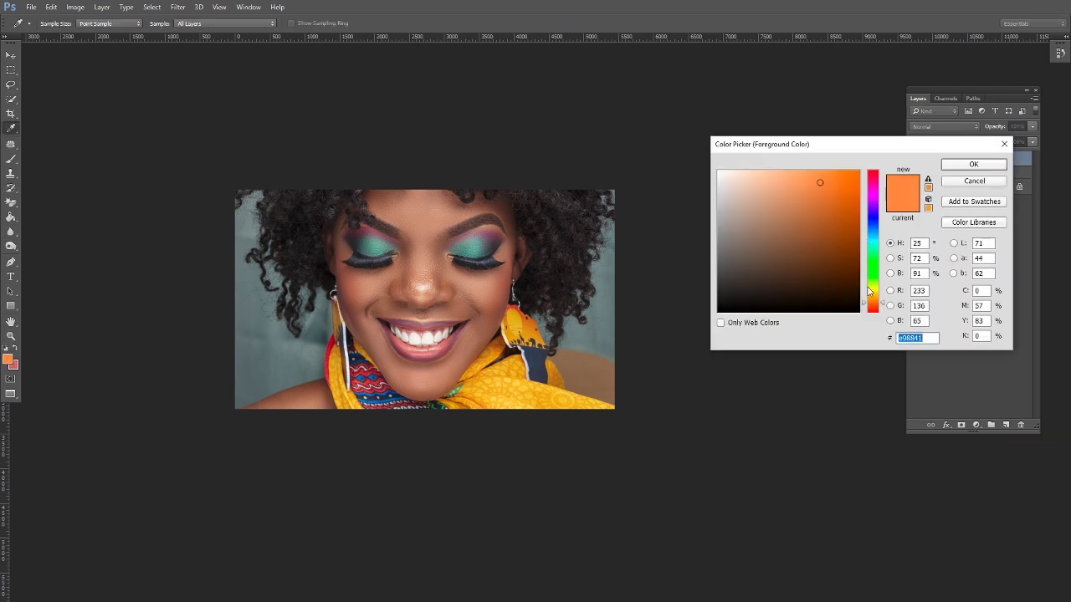
click(872, 234)
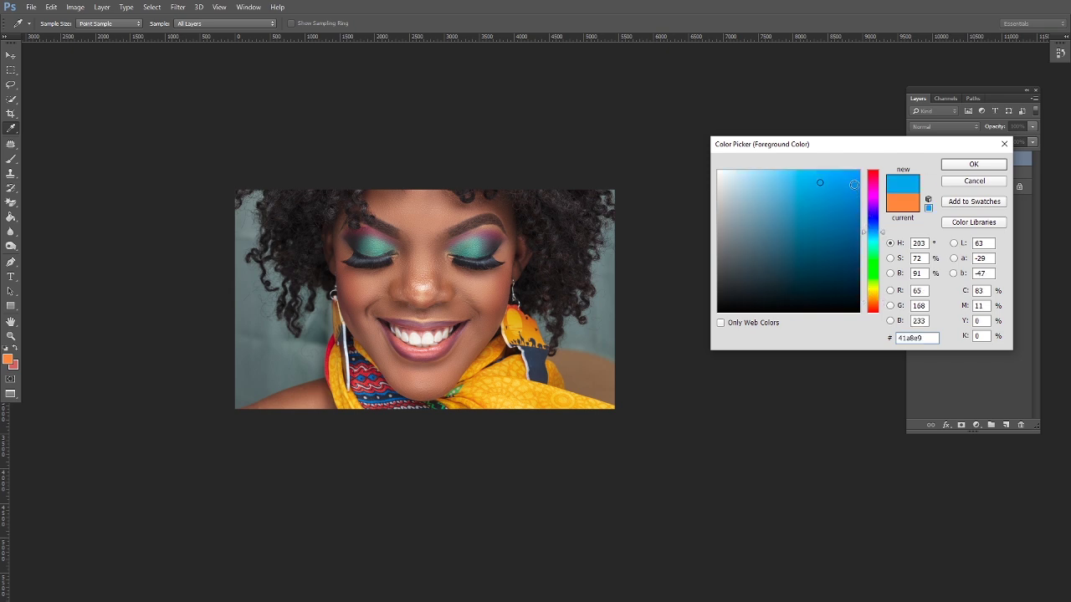
click(854, 183)
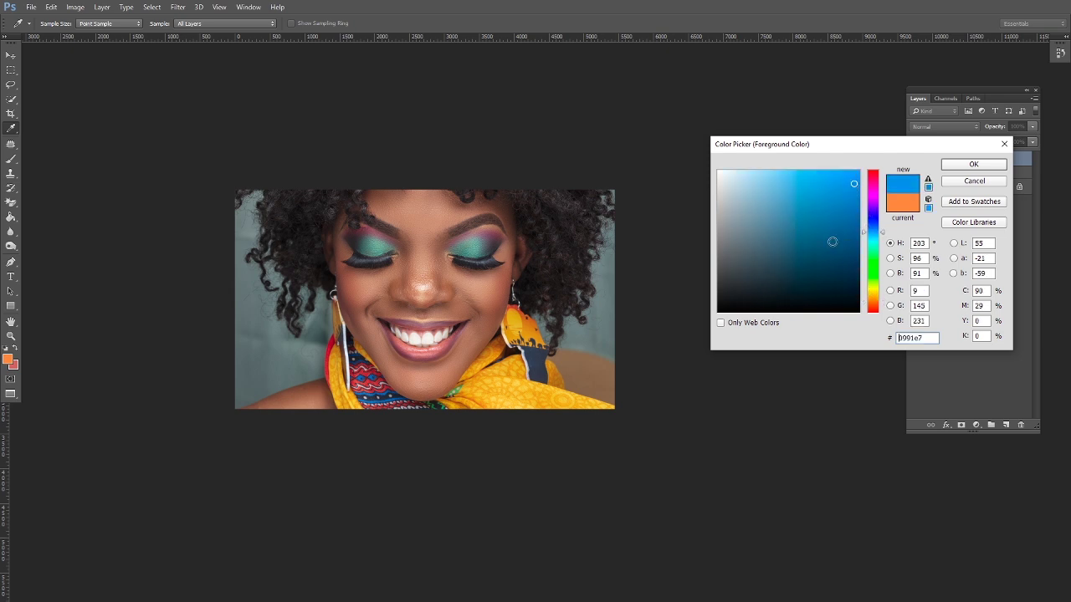
click(974, 164)
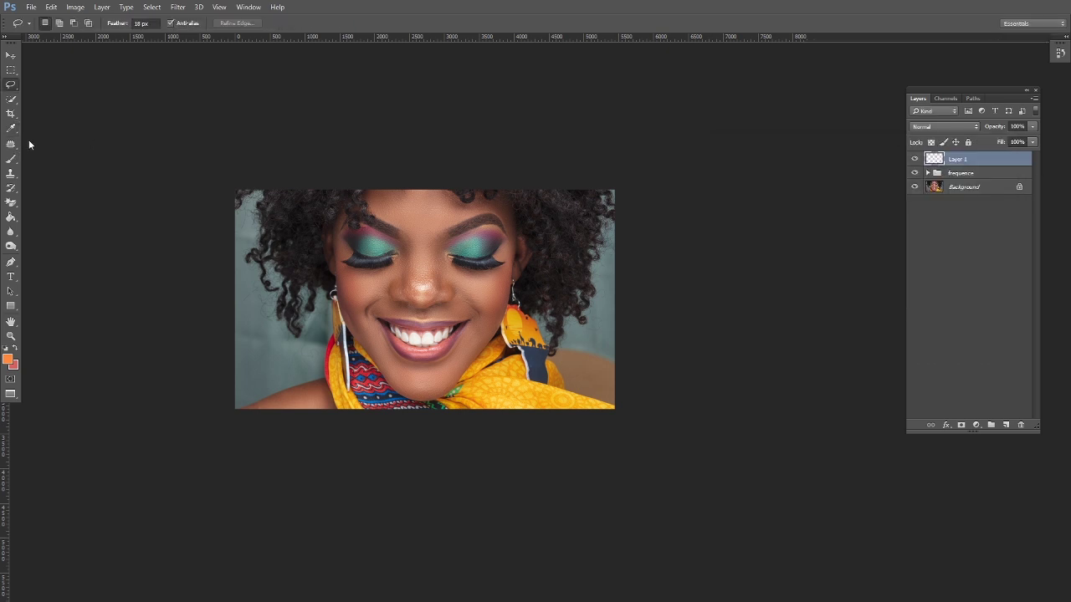
click(11, 159)
right_click(444, 243)
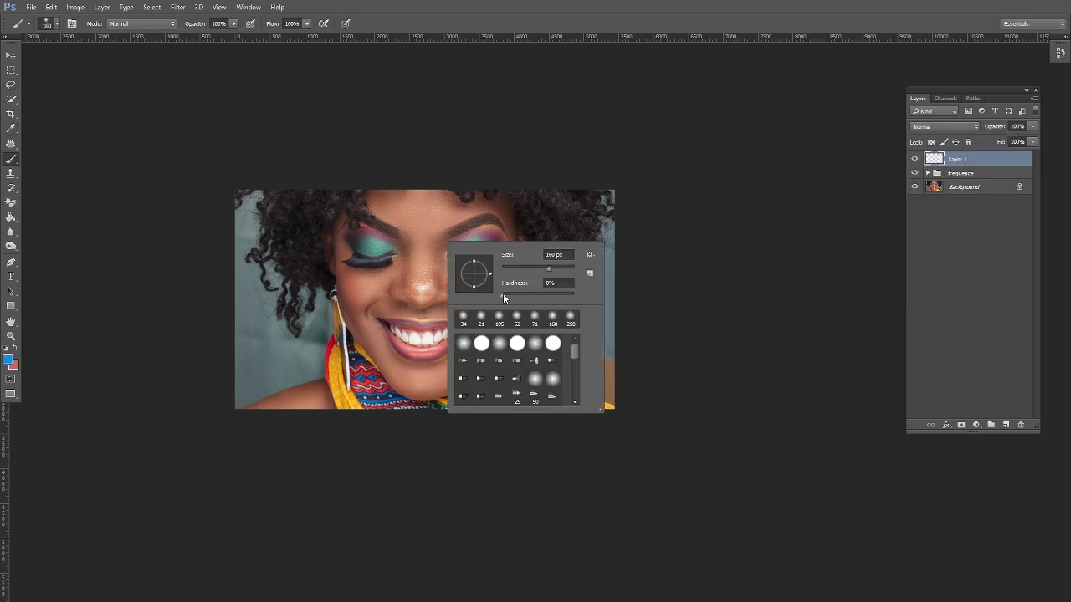
click(511, 267)
drag(511, 267, 508, 269)
Paint blue marks at the inner eye corners, along the top hairline and down the right face edge
drag(405, 241, 408, 284)
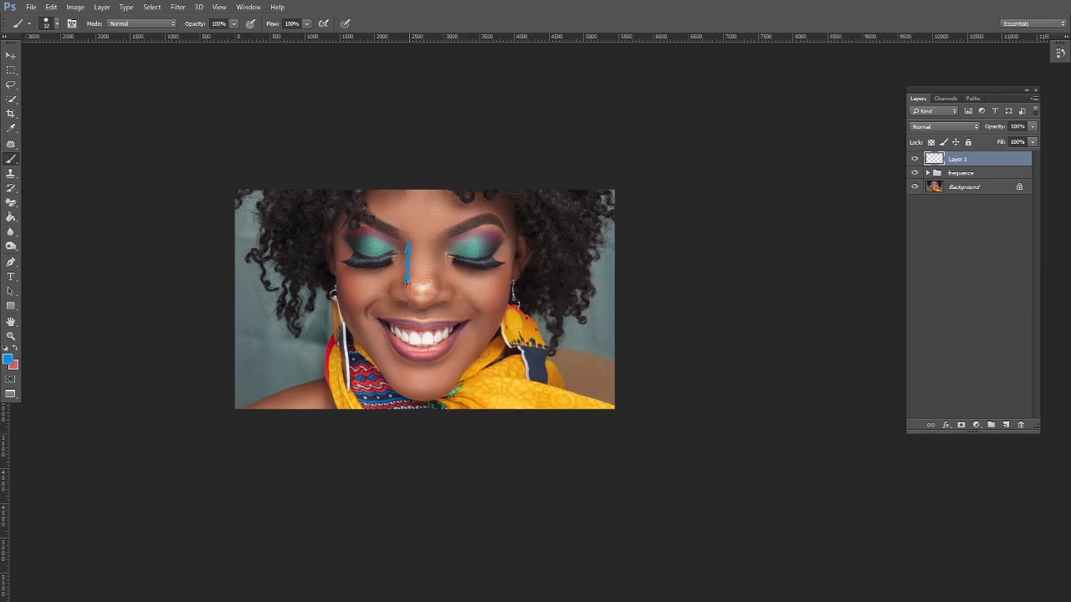
drag(441, 245, 432, 256)
drag(445, 255, 440, 276)
drag(326, 202, 327, 239)
mouse_move(342, 201)
mouse_down()
mouse_move(341, 220)
mouse_move(360, 206)
mouse_up()
drag(369, 190, 368, 198)
drag(492, 192, 486, 200)
drag(505, 191, 504, 212)
drag(524, 208, 514, 249)
drag(516, 251, 489, 338)
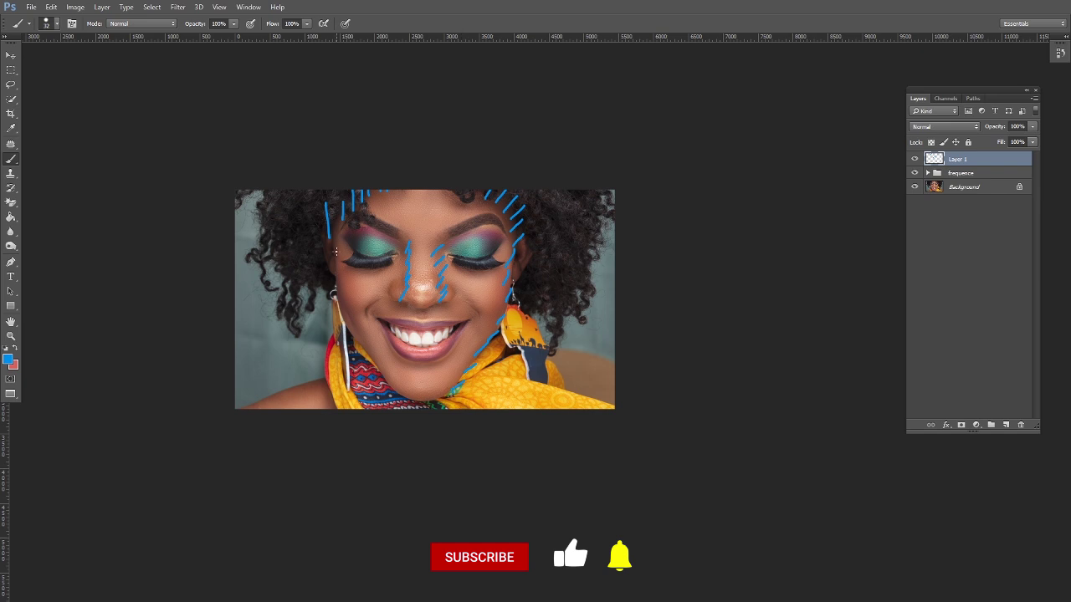
Mark in blue the left face edge to the jaw, the right eye's outer corner, the left lash line and under the lower lip
drag(332, 245, 322, 251)
drag(335, 258, 334, 293)
mouse_move(347, 296)
mouse_down()
mouse_move(344, 332)
mouse_move(375, 362)
mouse_up()
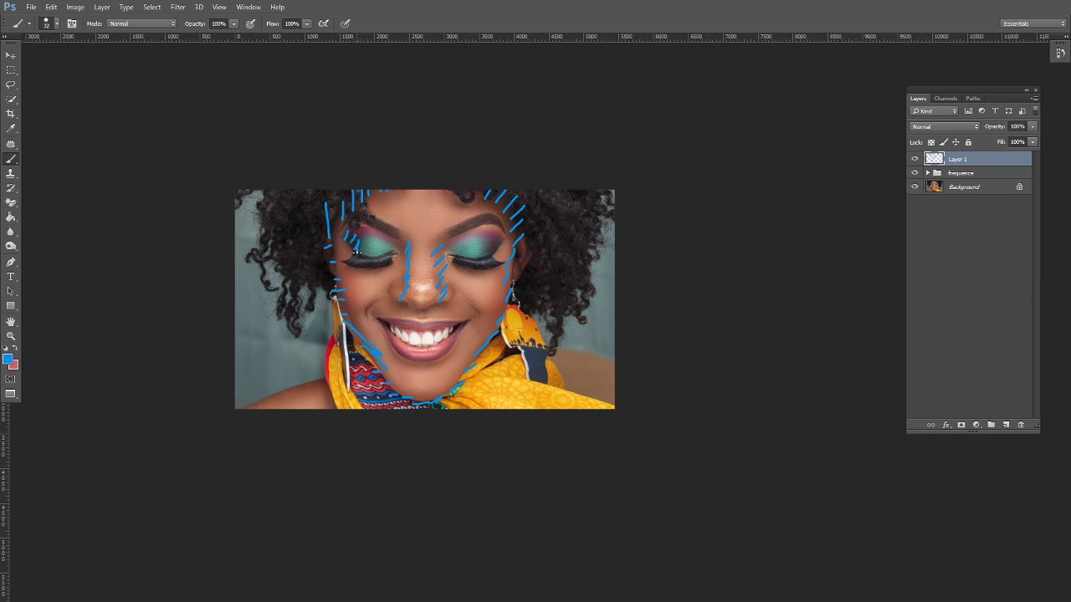
mouse_move(491, 232)
mouse_down()
mouse_move(493, 252)
mouse_move(496, 242)
mouse_up()
drag(388, 256, 350, 254)
drag(410, 365, 455, 358)
Switch to bright red and hatch the nose bridge, forehead, cheek and chin
click(13, 350)
click(8, 358)
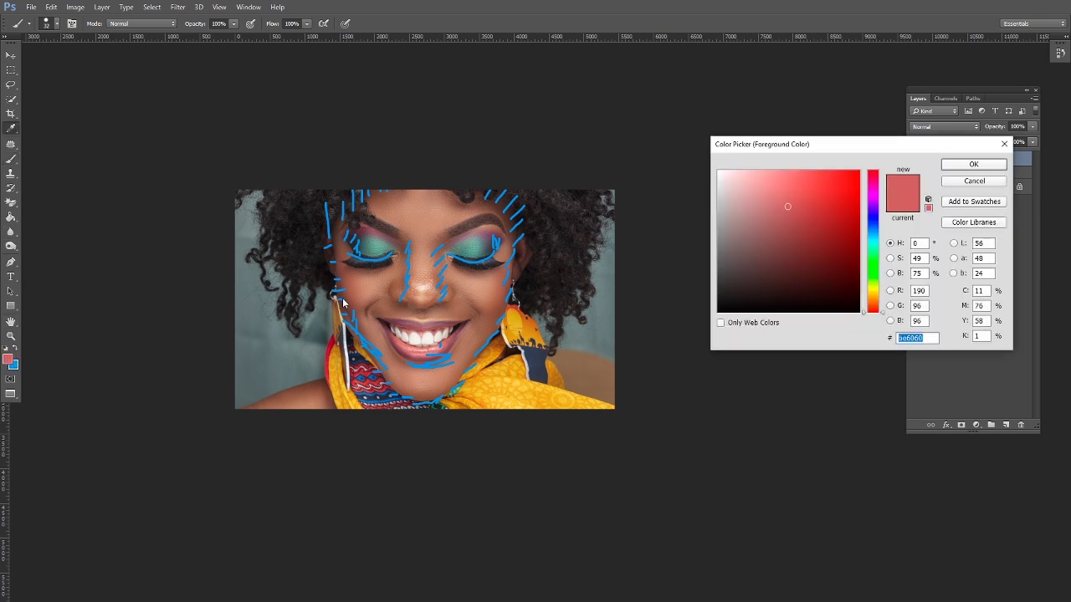
click(850, 175)
click(973, 164)
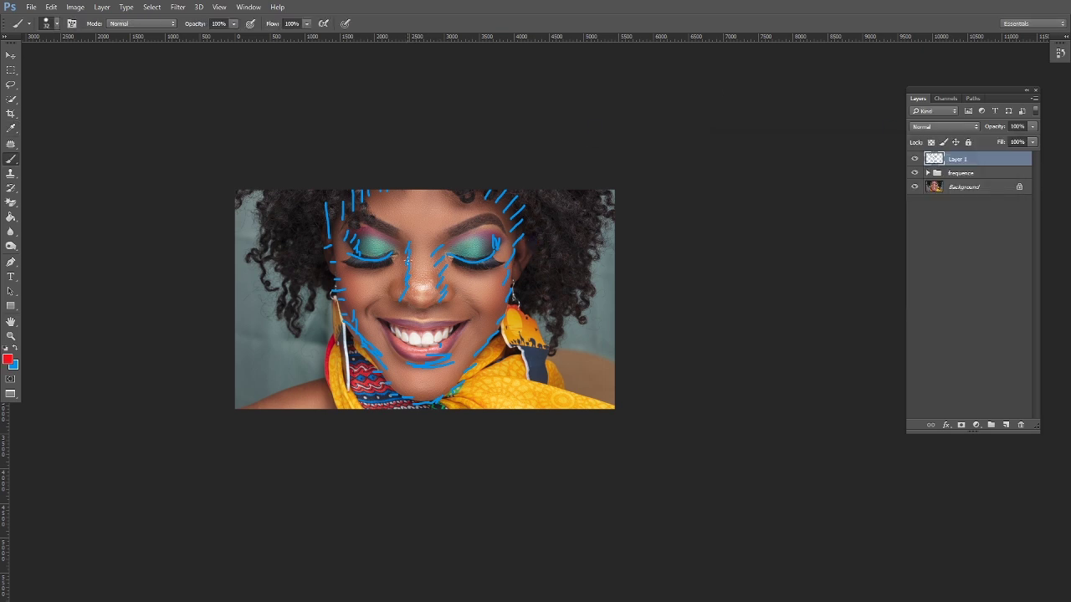
mouse_move(428, 237)
mouse_down()
mouse_move(422, 300)
mouse_move(423, 258)
mouse_up()
mouse_move(401, 203)
mouse_down()
mouse_move(441, 200)
mouse_move(421, 218)
mouse_move(416, 283)
mouse_move(464, 283)
mouse_move(486, 303)
mouse_up()
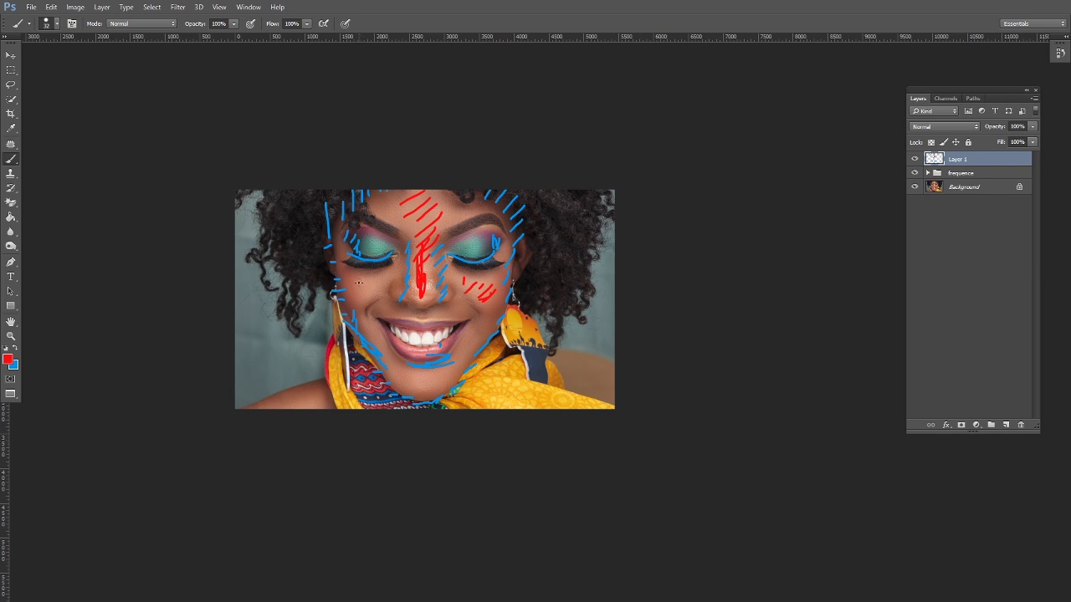
drag(358, 284, 399, 273)
mouse_move(421, 374)
mouse_down()
mouse_move(410, 376)
mouse_move(443, 381)
mouse_move(410, 379)
mouse_up()
mouse_move(416, 197)
mouse_down()
mouse_move(451, 203)
mouse_move(439, 226)
mouse_up()
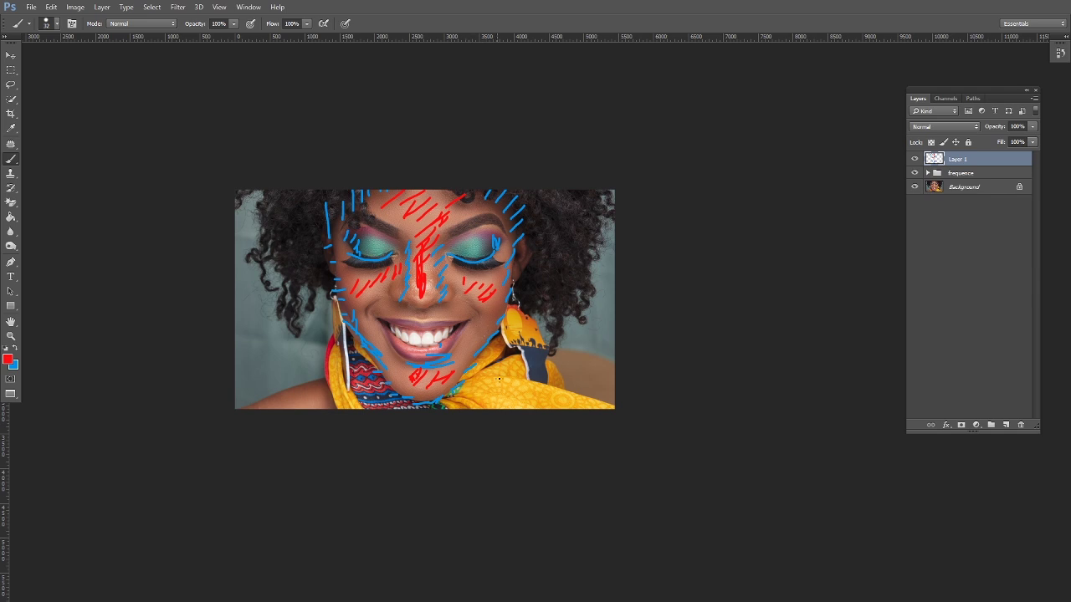
Swap back to blue and mark the chin and the scarf's edges
click(15, 347)
mouse_move(462, 393)
mouse_down()
mouse_move(513, 373)
mouse_move(498, 380)
mouse_move(559, 382)
mouse_up()
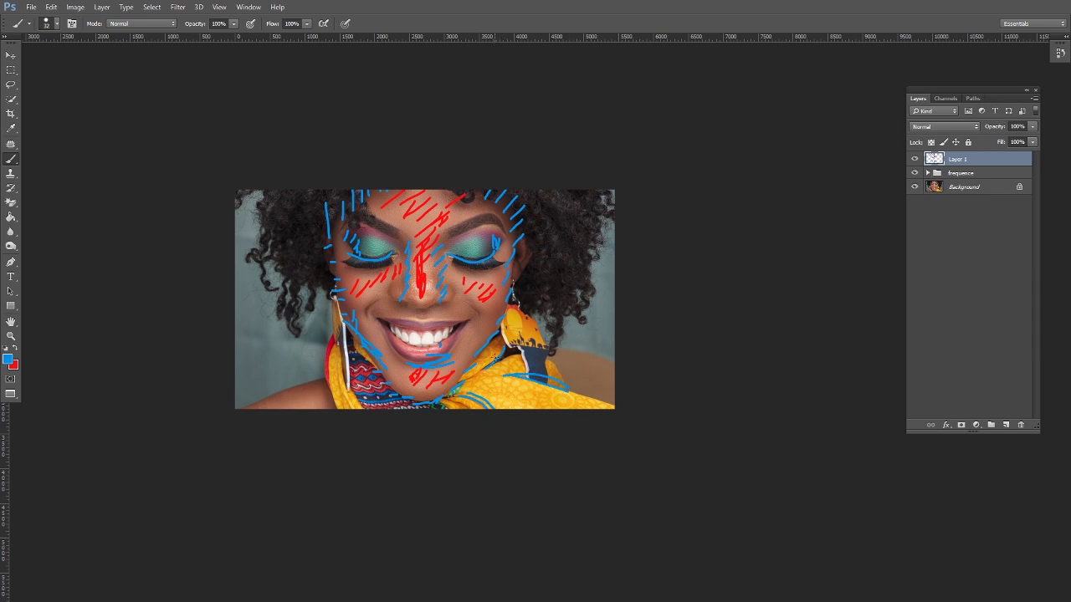
mouse_move(347, 359)
mouse_down()
mouse_move(380, 397)
mouse_move(371, 407)
mouse_up()
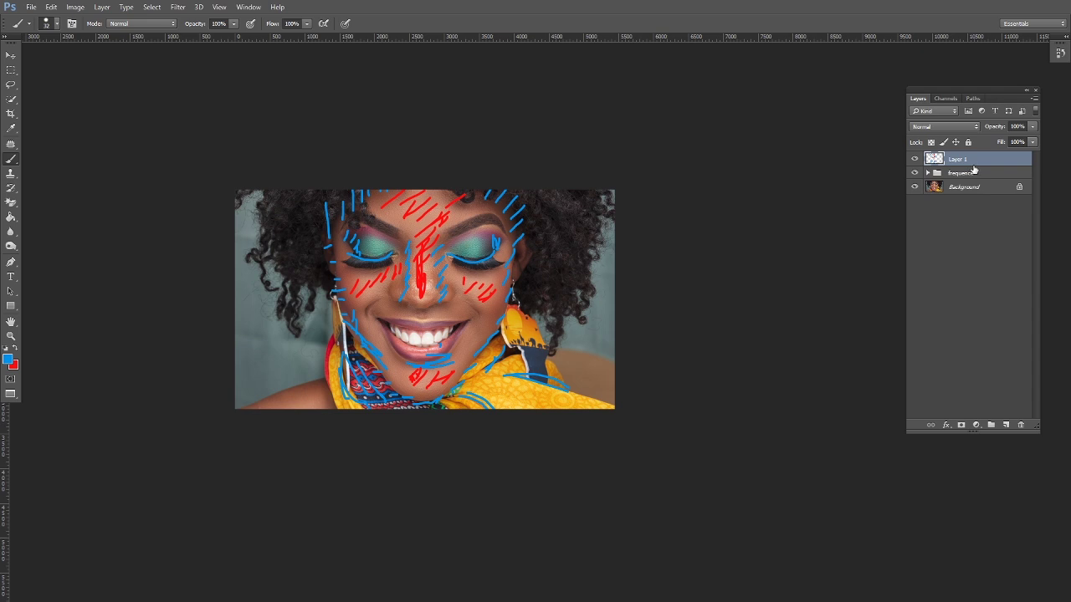
Delete the guide-mark Layer 1 and add a Curves adjustment pulled down to darken the photo
click(914, 159)
mouse_move(996, 160)
mouse_down()
mouse_move(1000, 297)
mouse_move(1021, 424)
mouse_up()
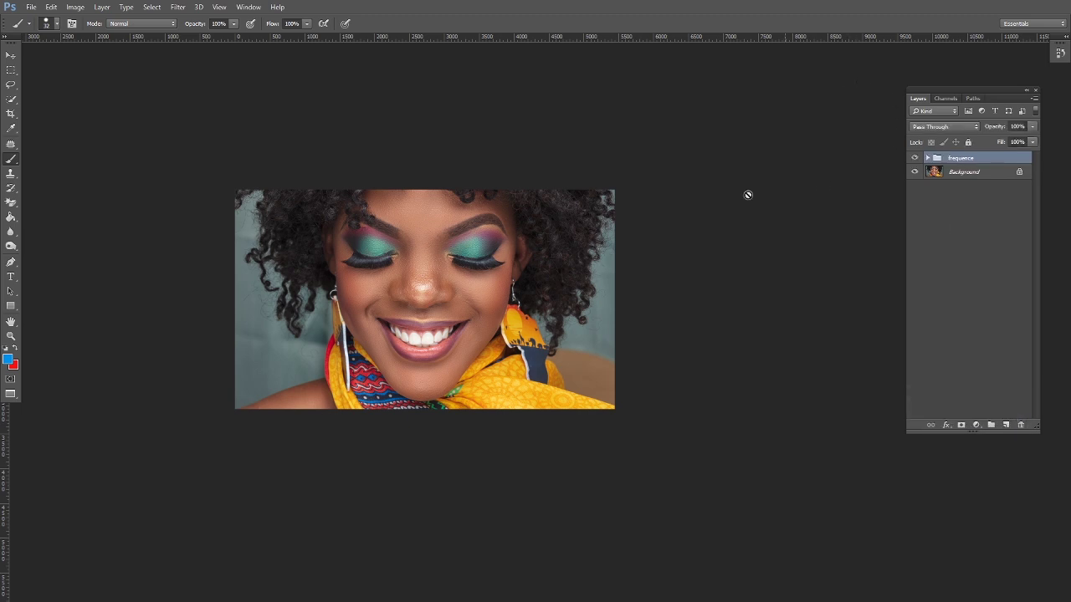
click(976, 426)
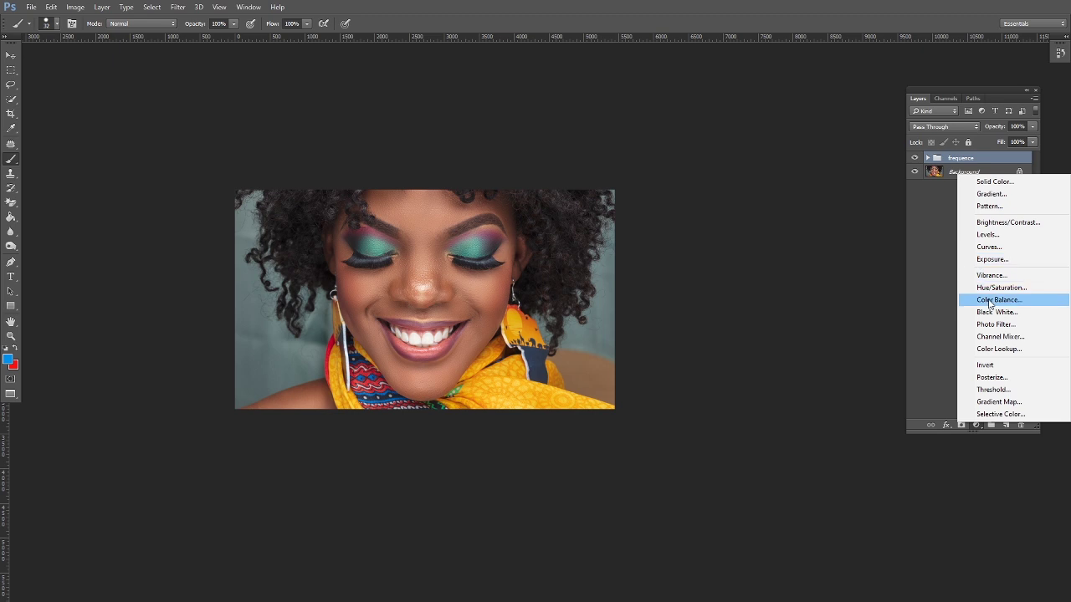
click(990, 249)
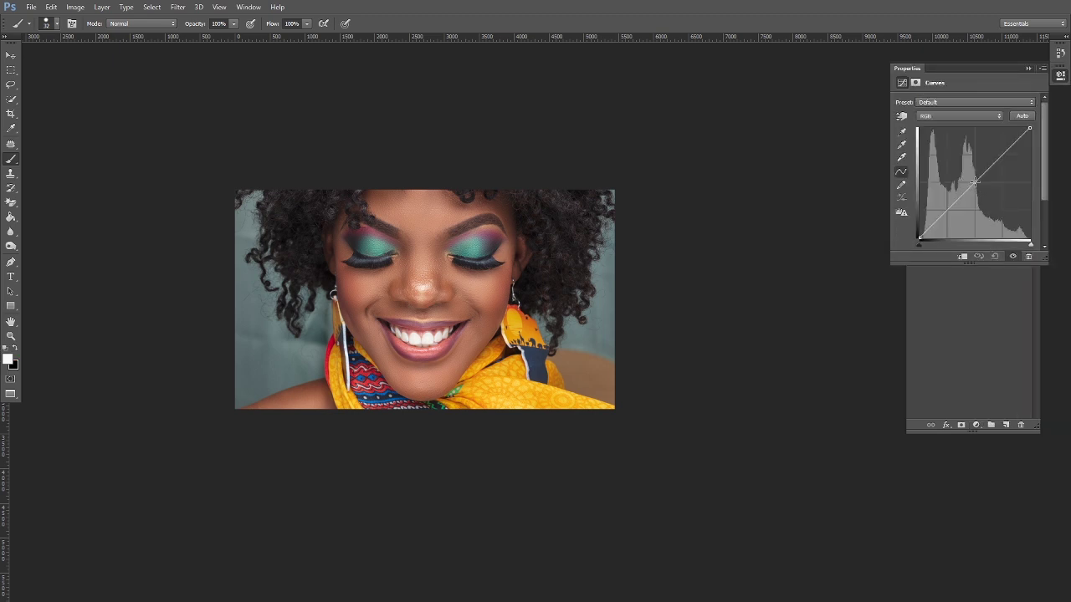
drag(975, 182, 992, 195)
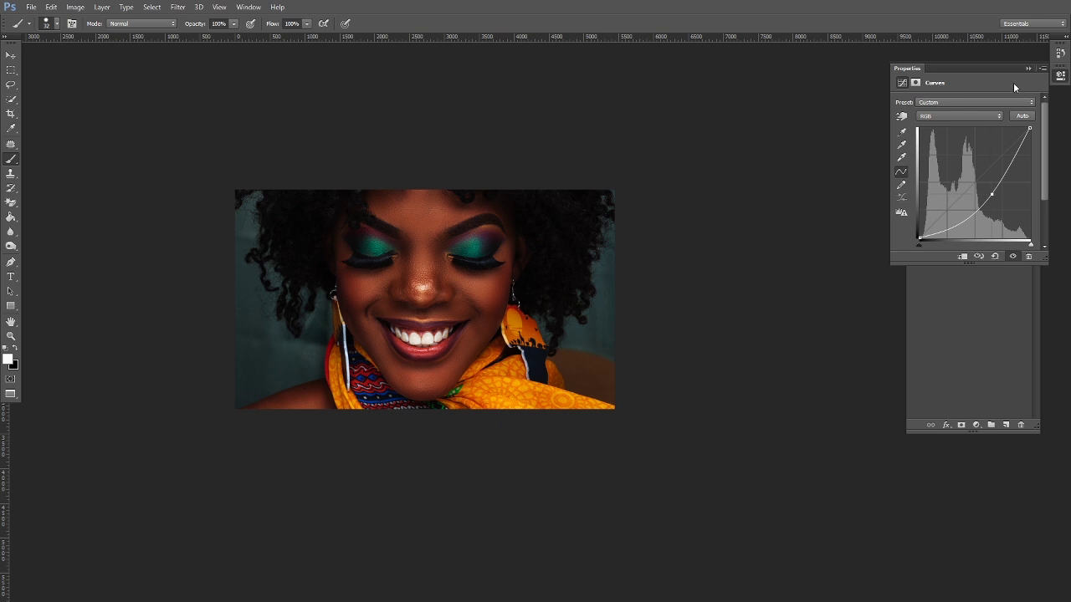
click(1042, 69)
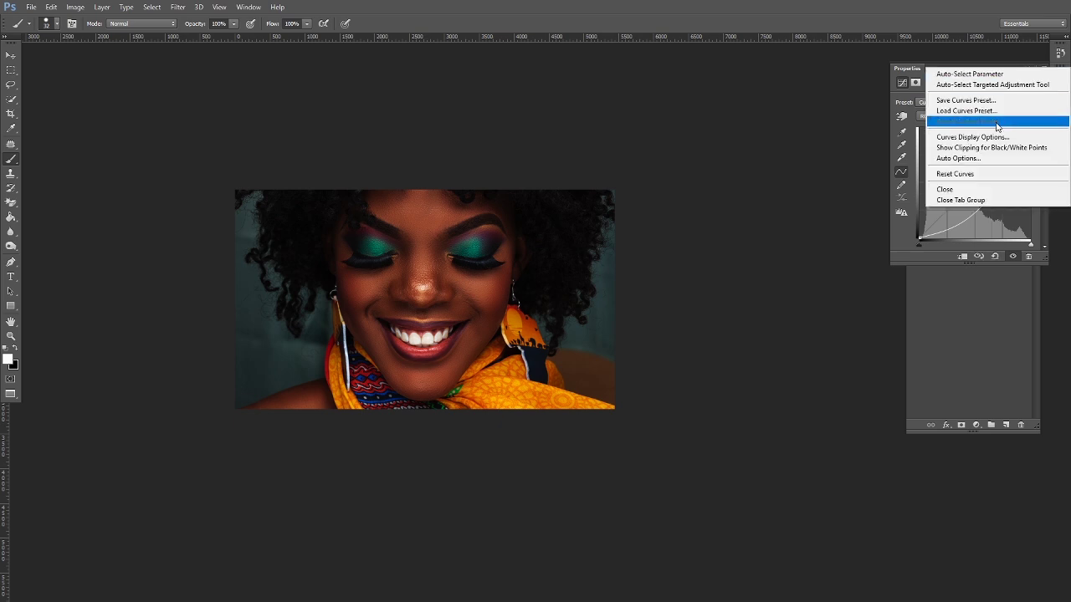
click(959, 188)
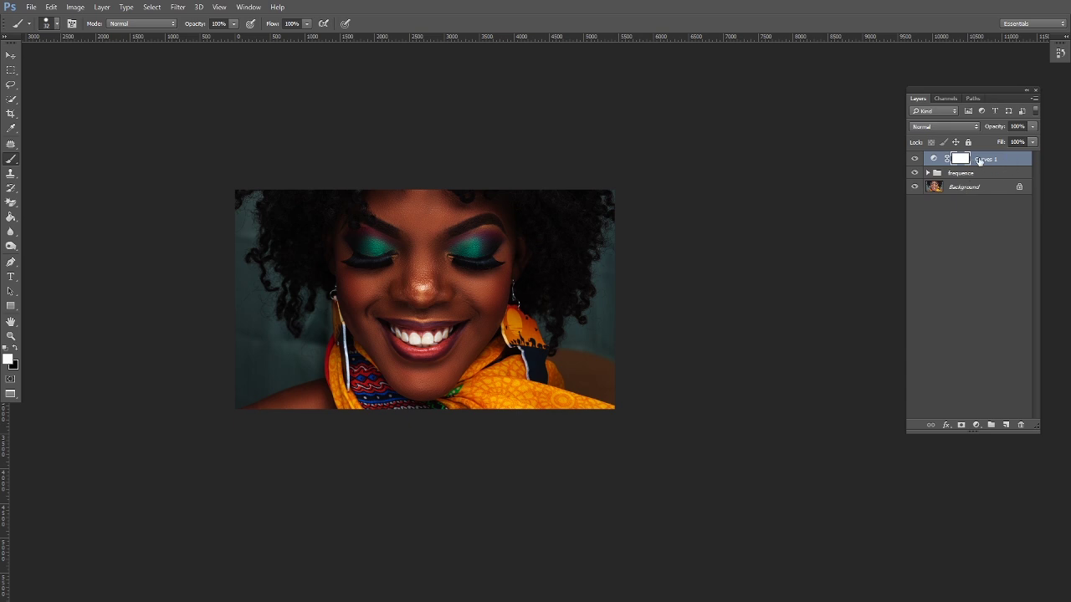
Rename the Curves layer 'burn' and test inverting its mask, leaving it white
double_click(980, 159)
text(burn)
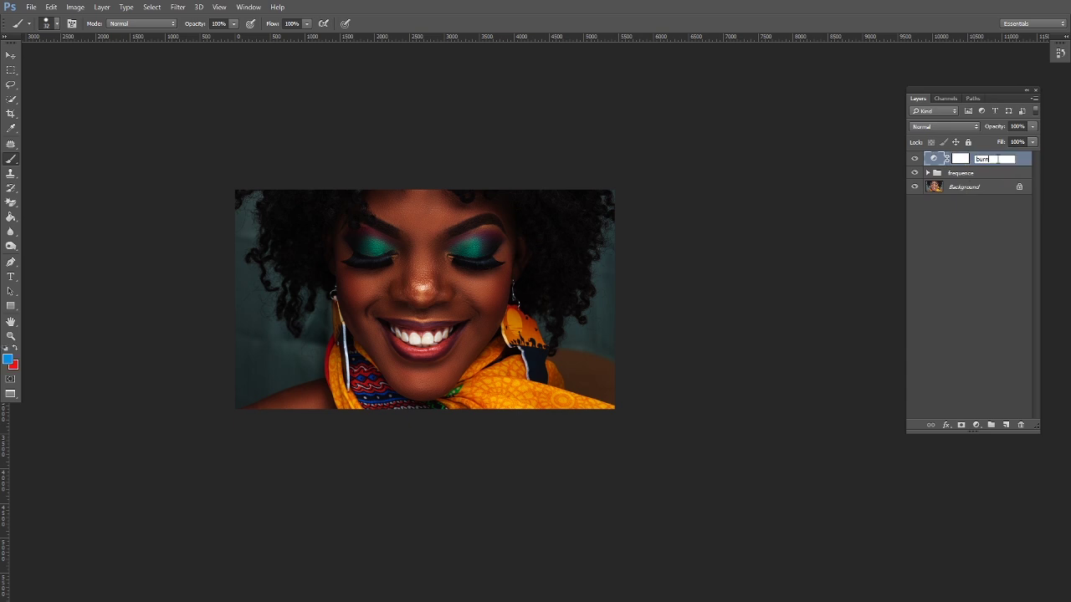
click(1022, 159)
key(d)
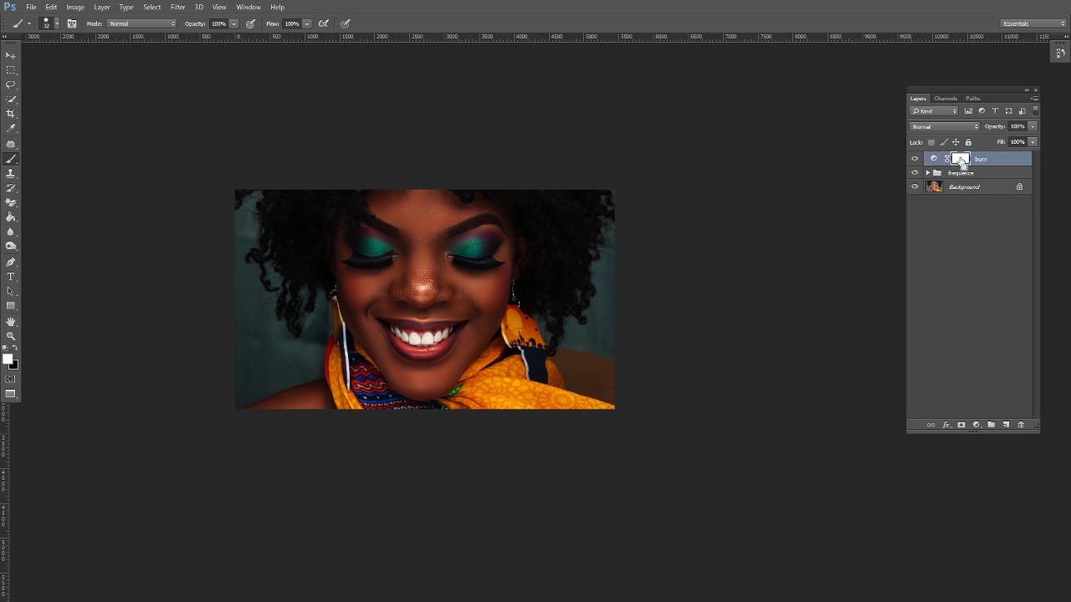
key(ctrl+i)
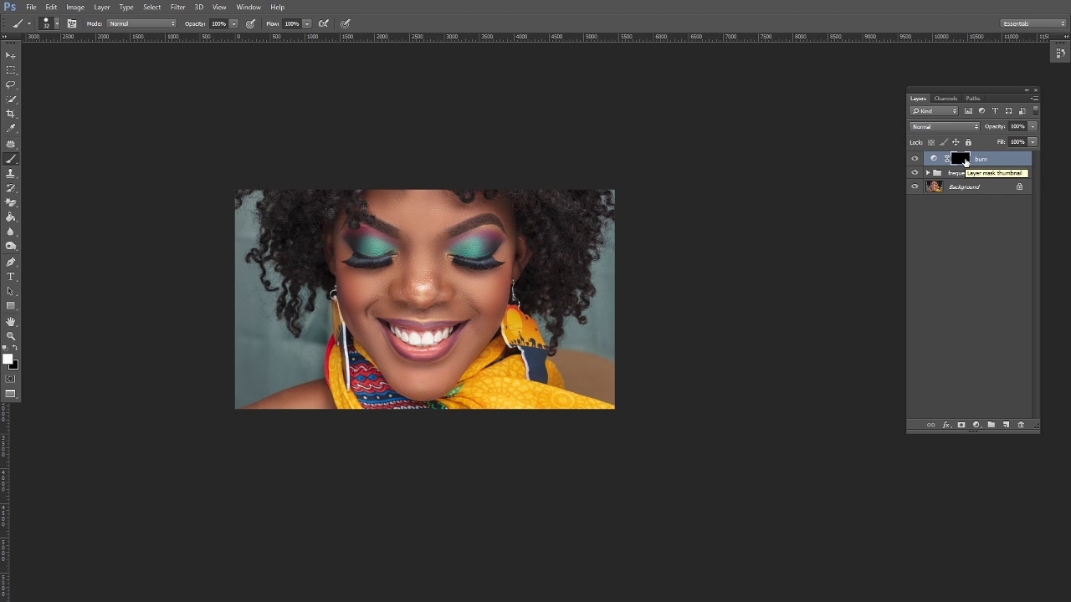
key(ctrl+i)
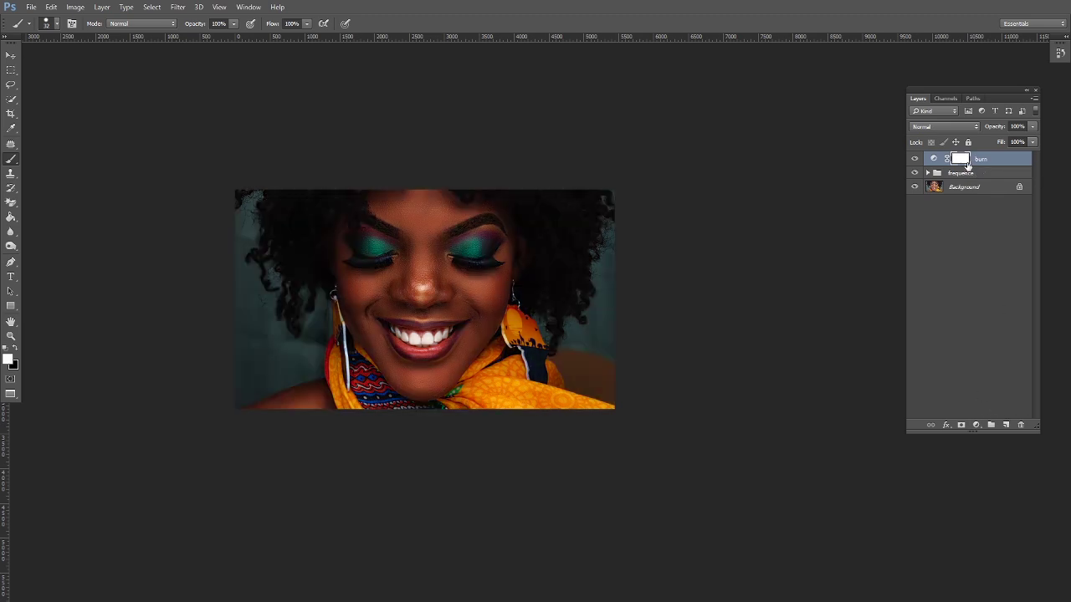
click(976, 425)
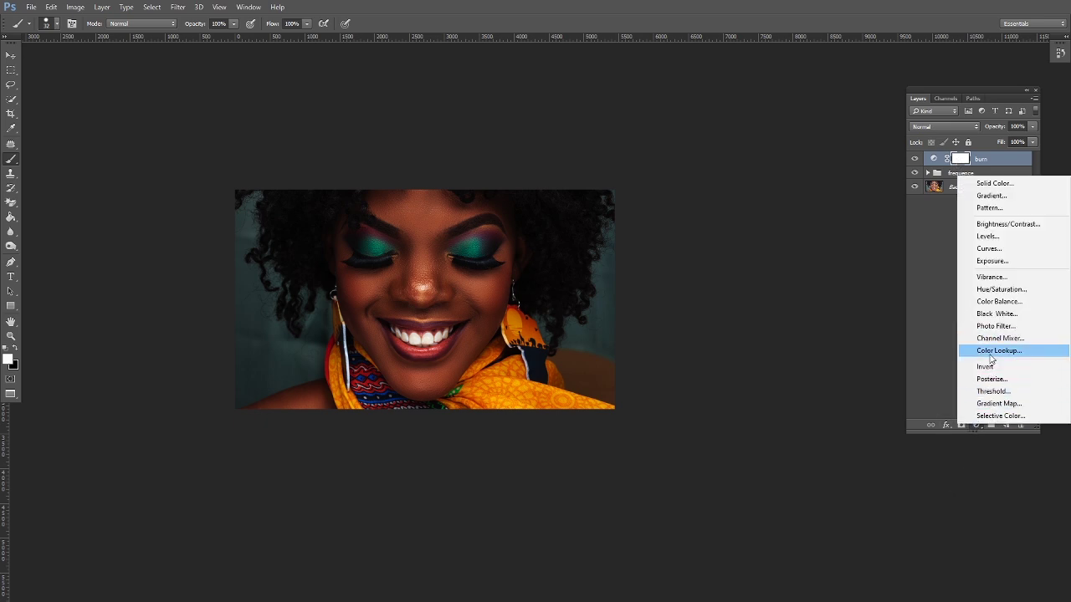
Add a Hue/Saturation layer clipped to burn with Saturation +3
click(993, 290)
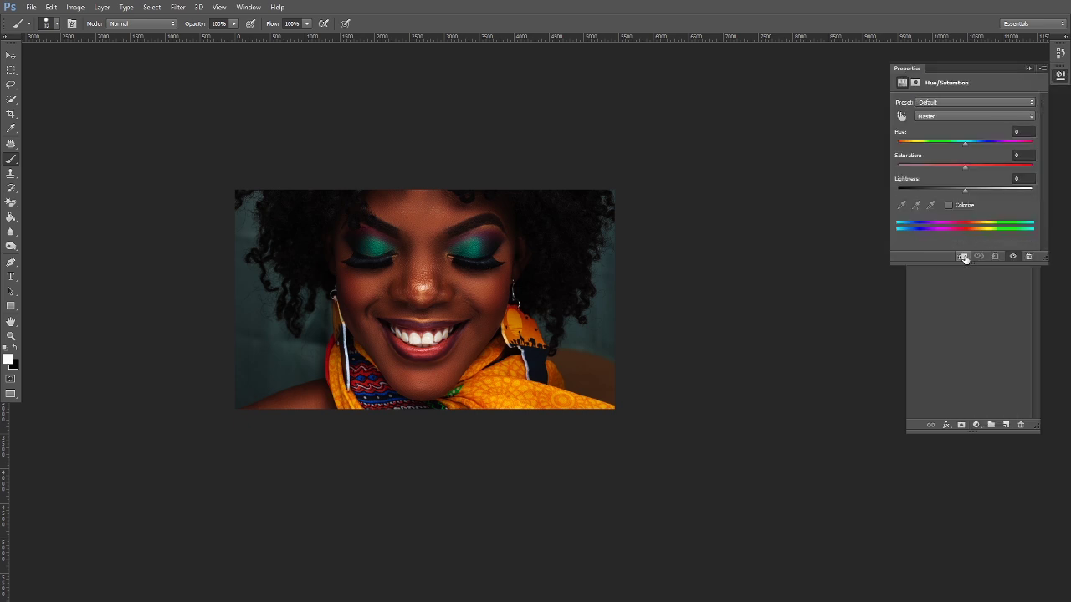
click(964, 257)
drag(975, 168, 969, 169)
click(1042, 68)
click(1005, 320)
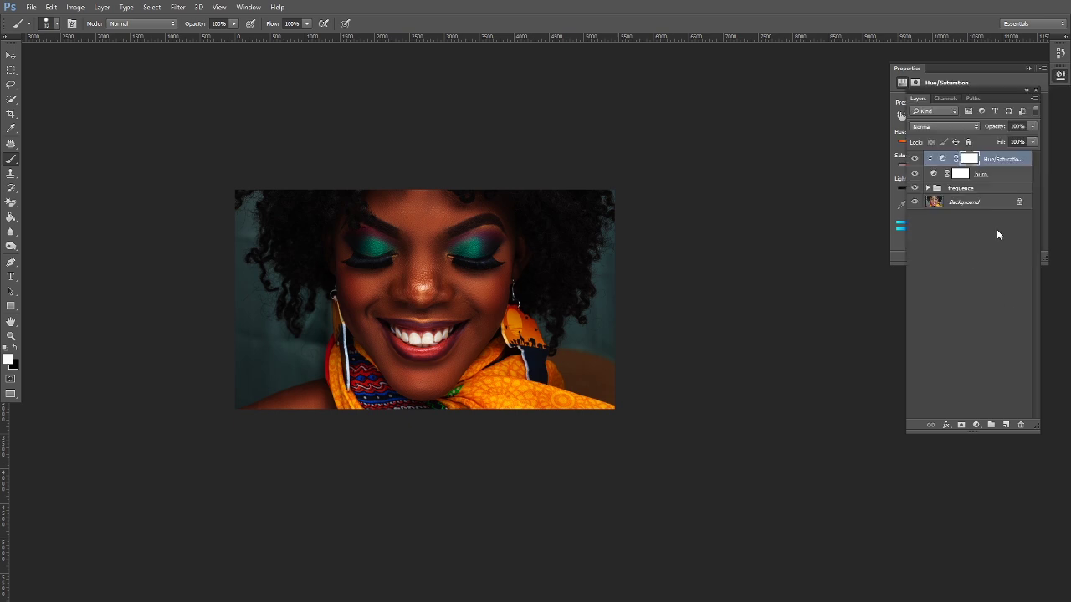
Invert the burn mask to black and select the Hue/Saturation layer
click(962, 175)
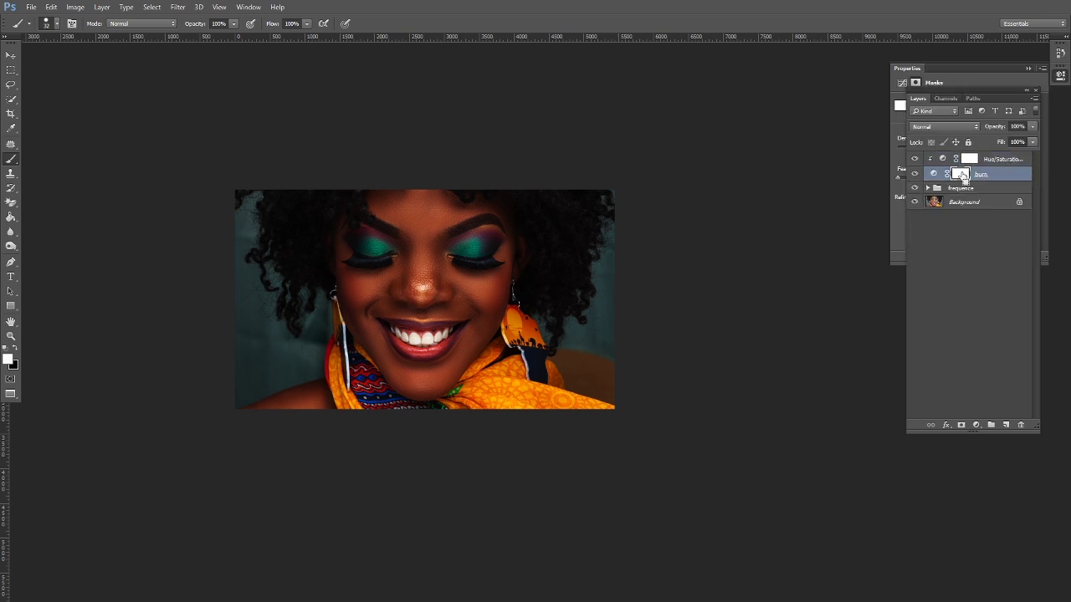
key(ctrl+i)
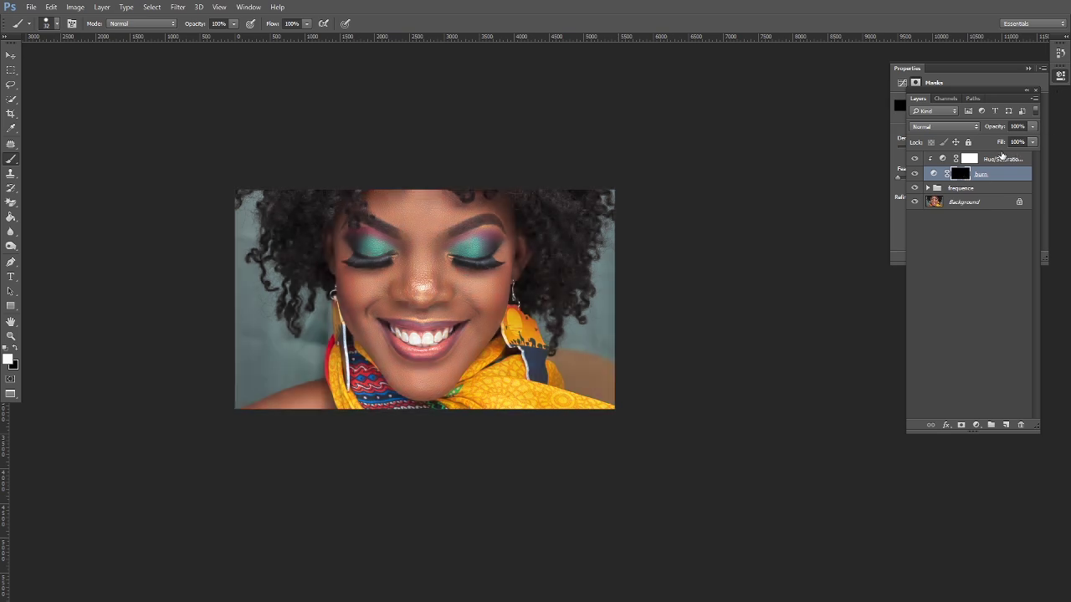
click(997, 159)
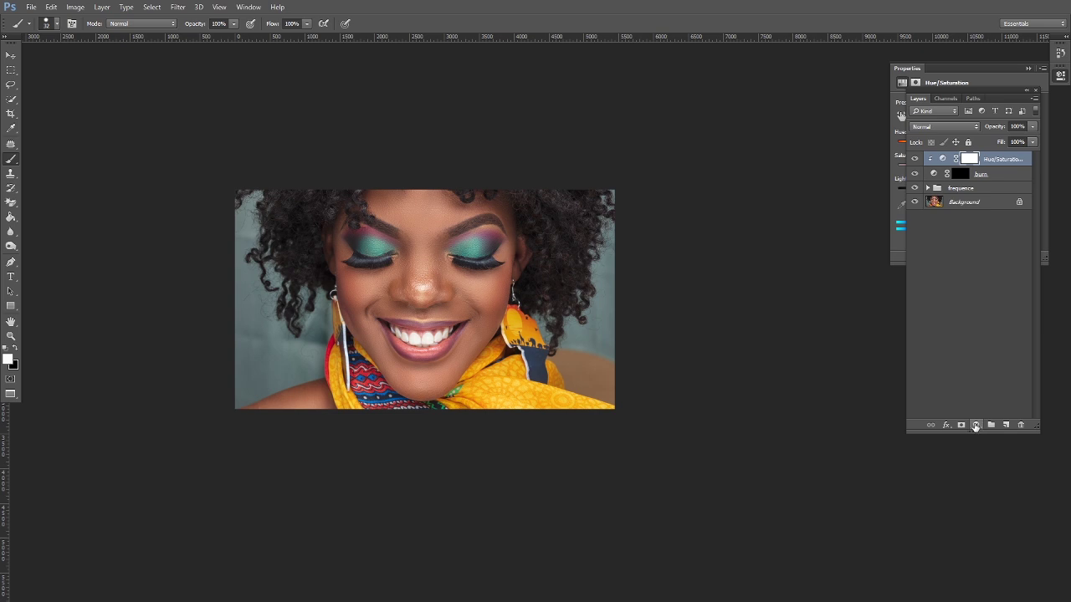
Add another Curves adjustment layer and name it 'dodge'
click(975, 425)
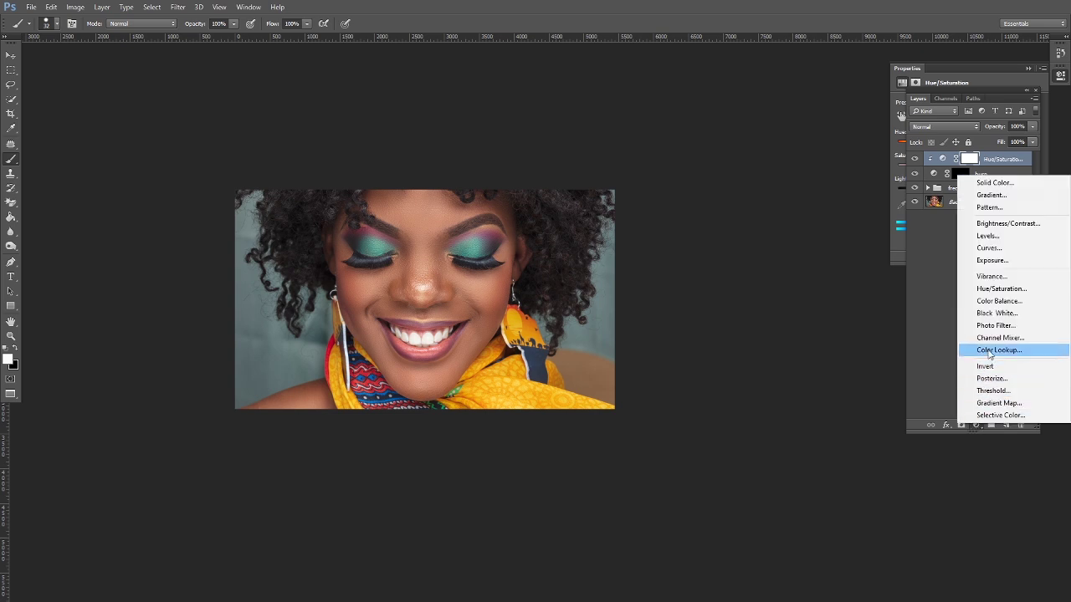
click(988, 249)
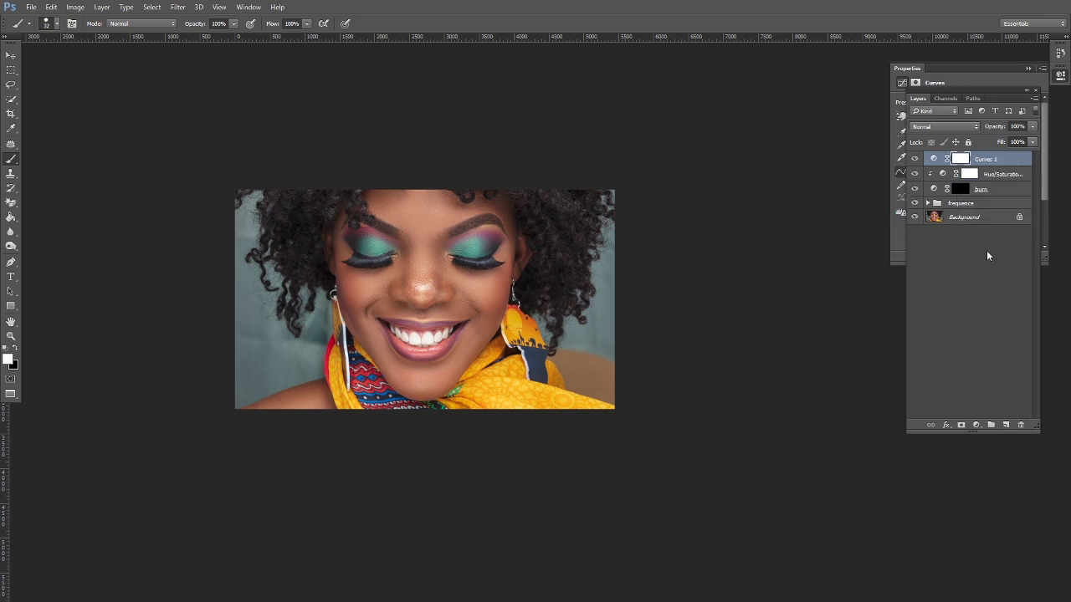
double_click(985, 159)
text(c)
text(od)
text(ge)
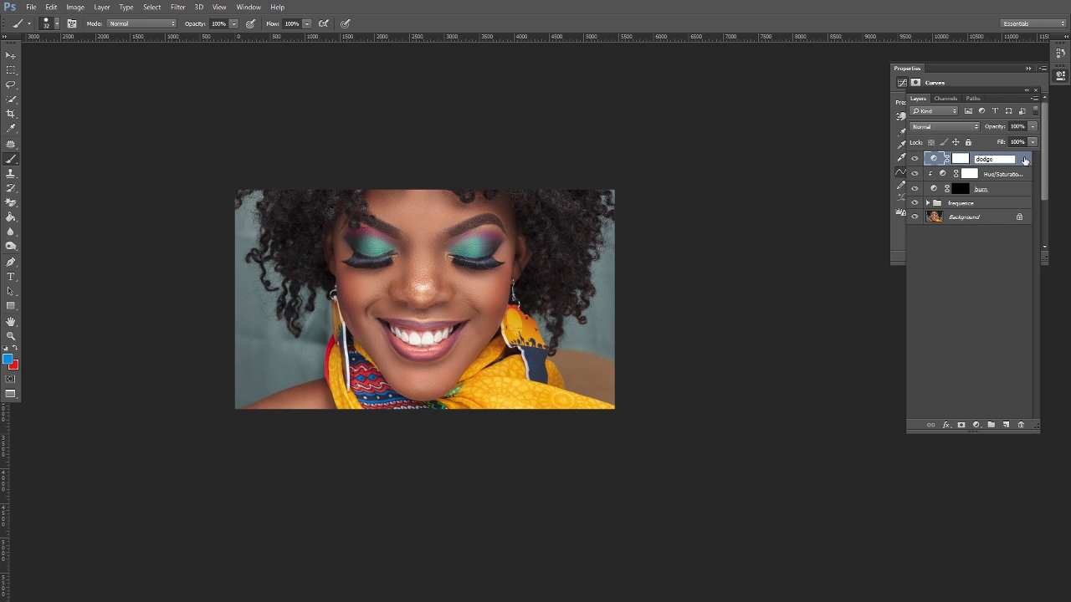
click(1026, 163)
Bend the dodge curve upward to brighten the image, then select its mask
click(936, 161)
click(967, 65)
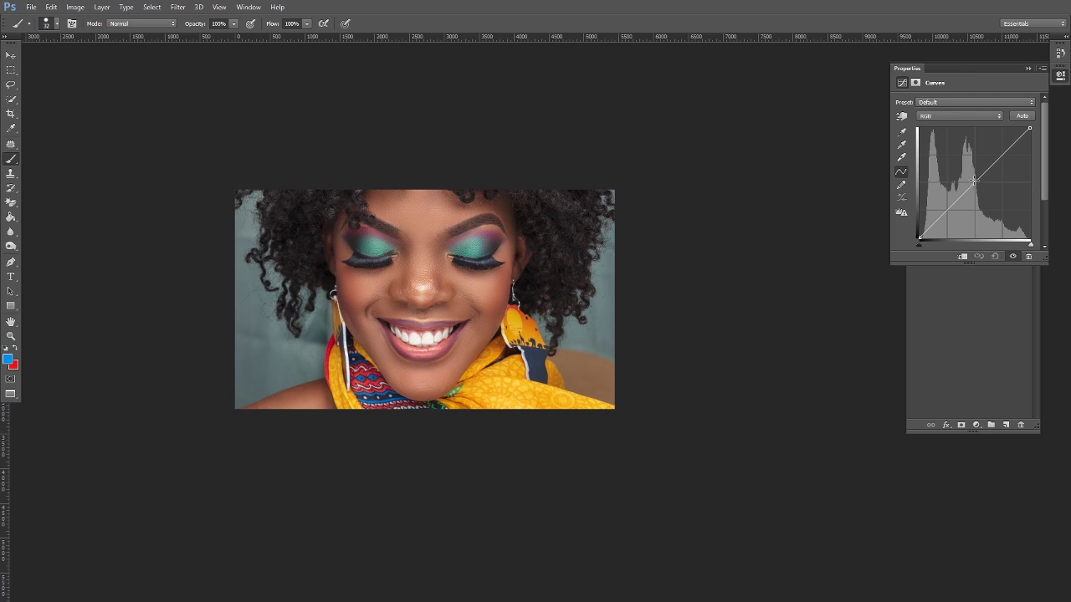
drag(974, 181, 962, 173)
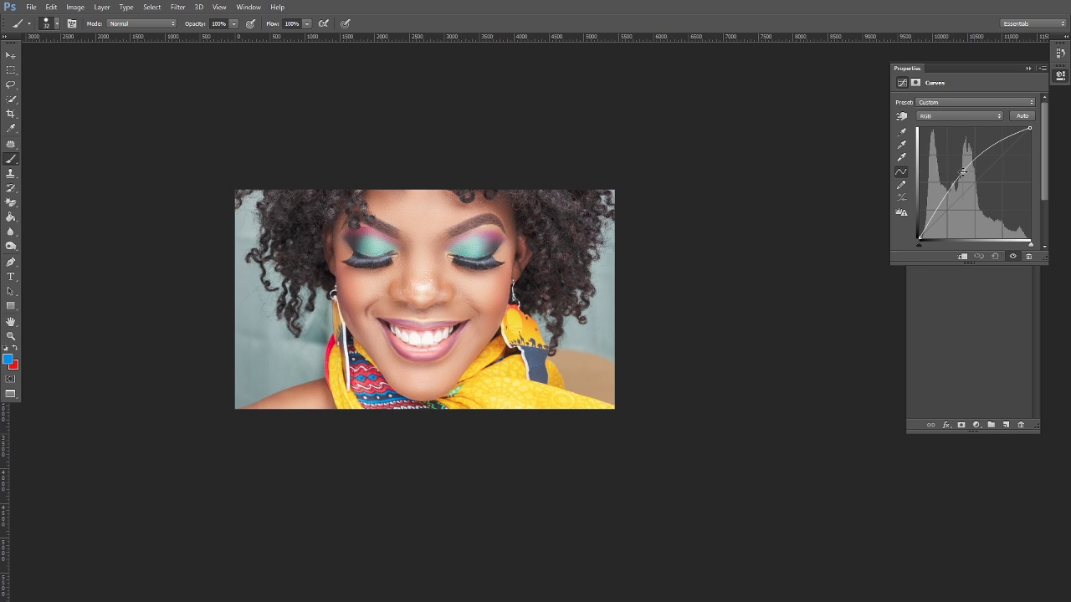
click(985, 317)
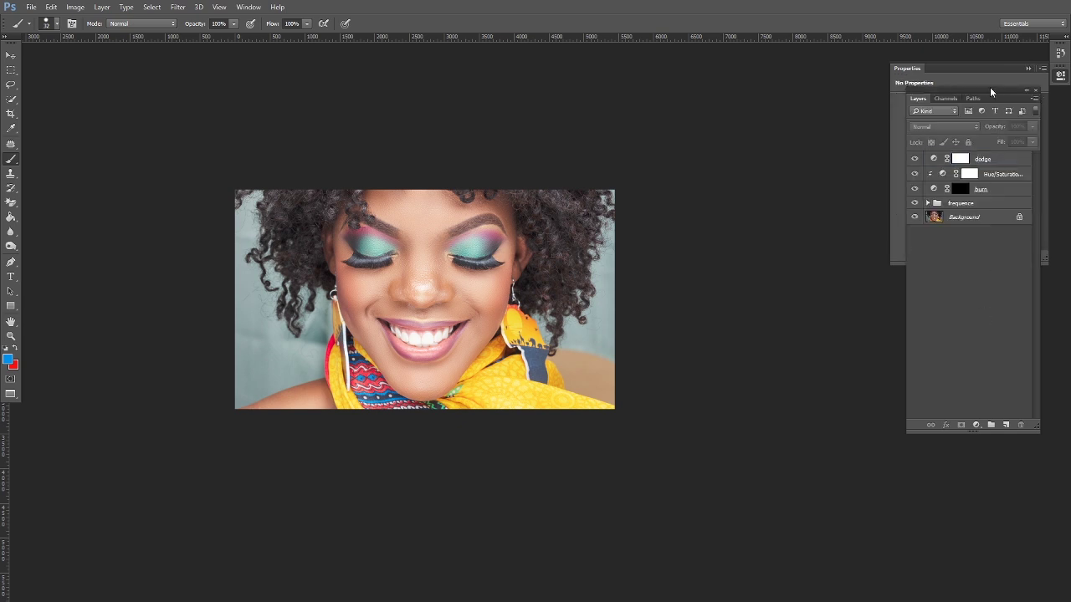
click(960, 159)
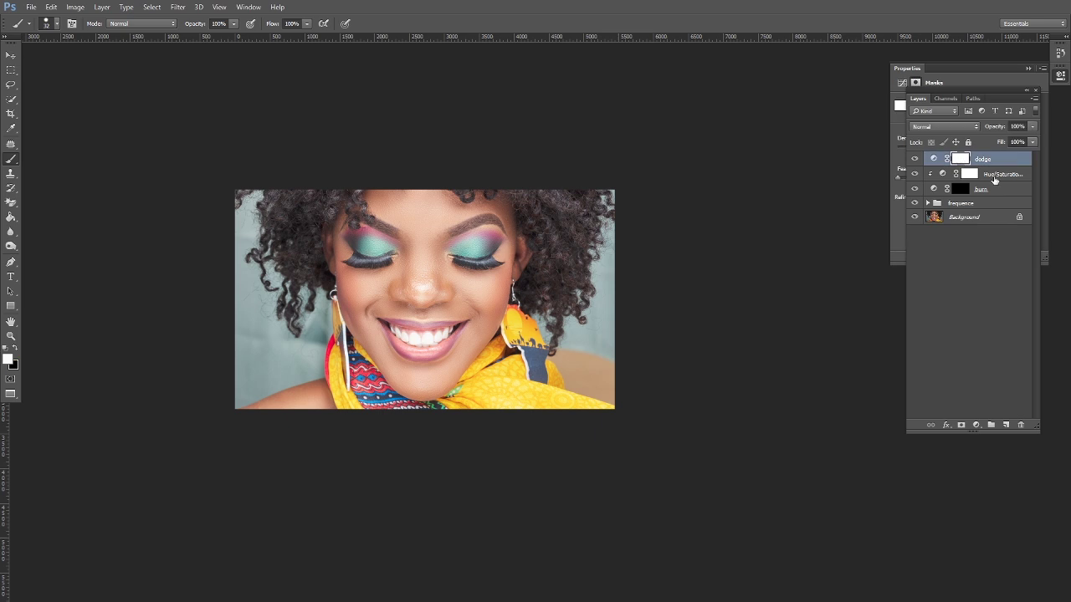
Add a Hue/Saturation layer clipped to dodge with Saturation -8, then select the dodge layer
click(978, 426)
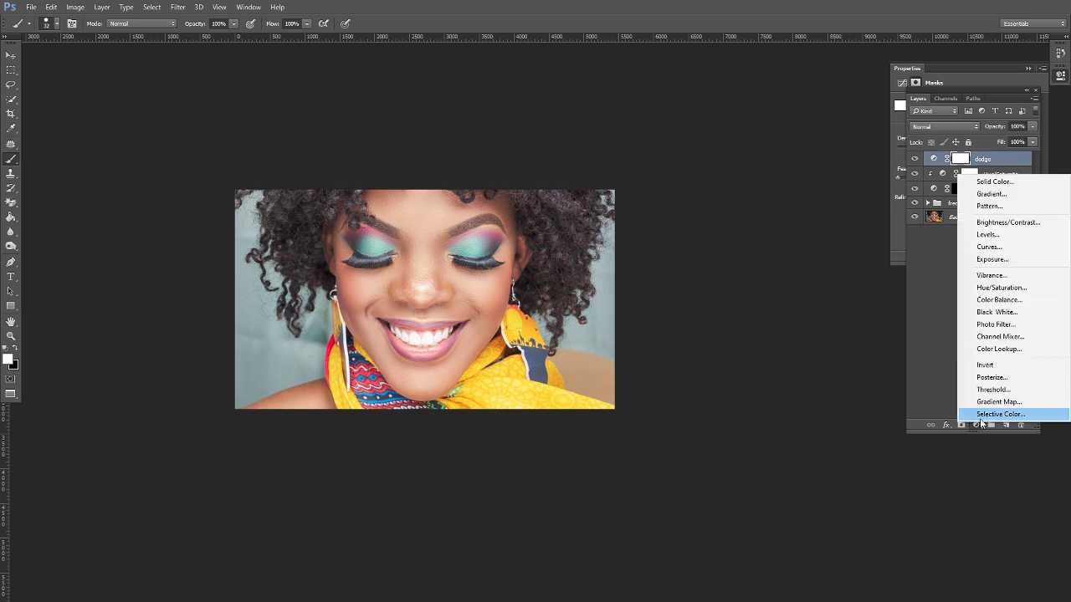
key(Escape)
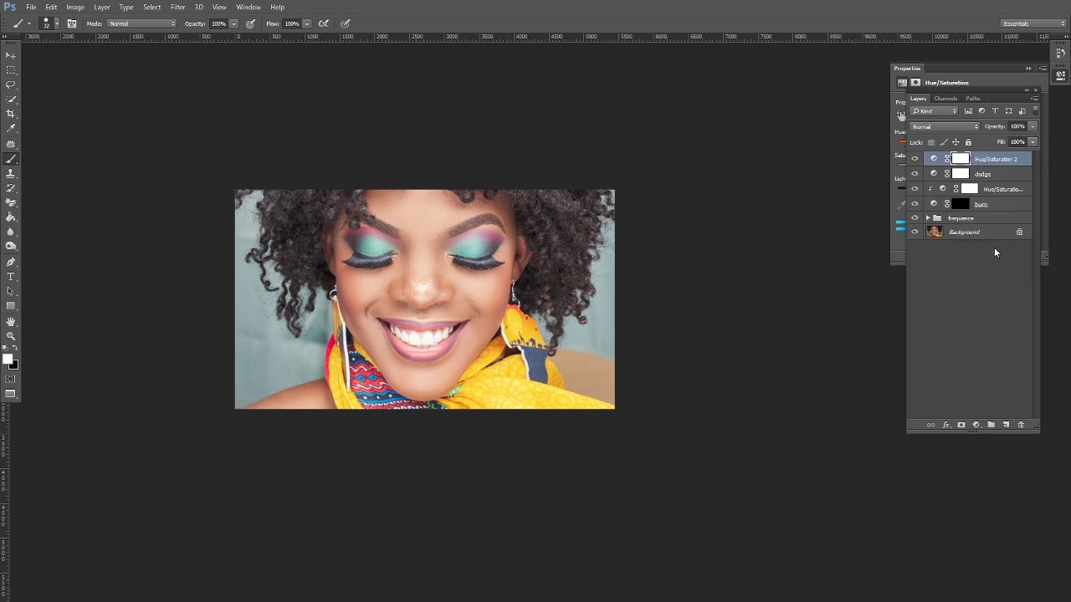
click(945, 67)
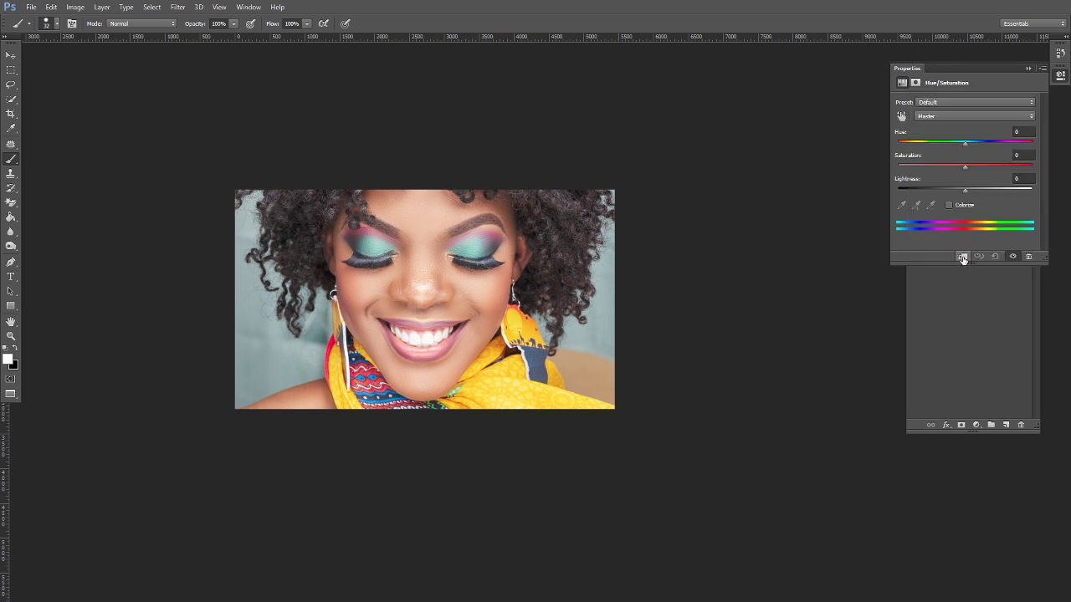
drag(991, 69, 800, 136)
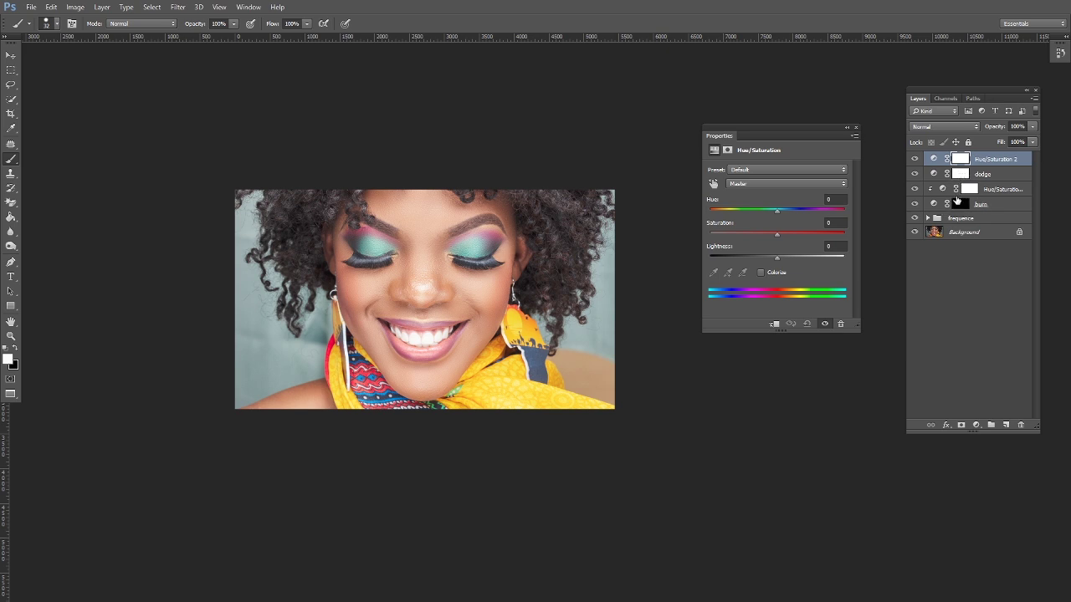
click(774, 325)
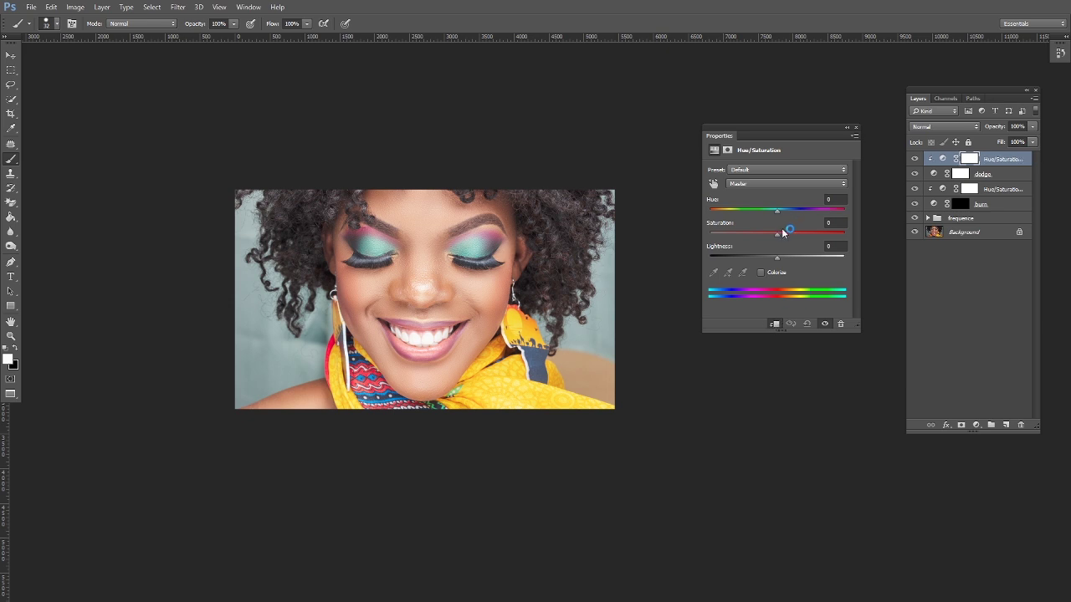
drag(778, 239, 772, 238)
click(856, 128)
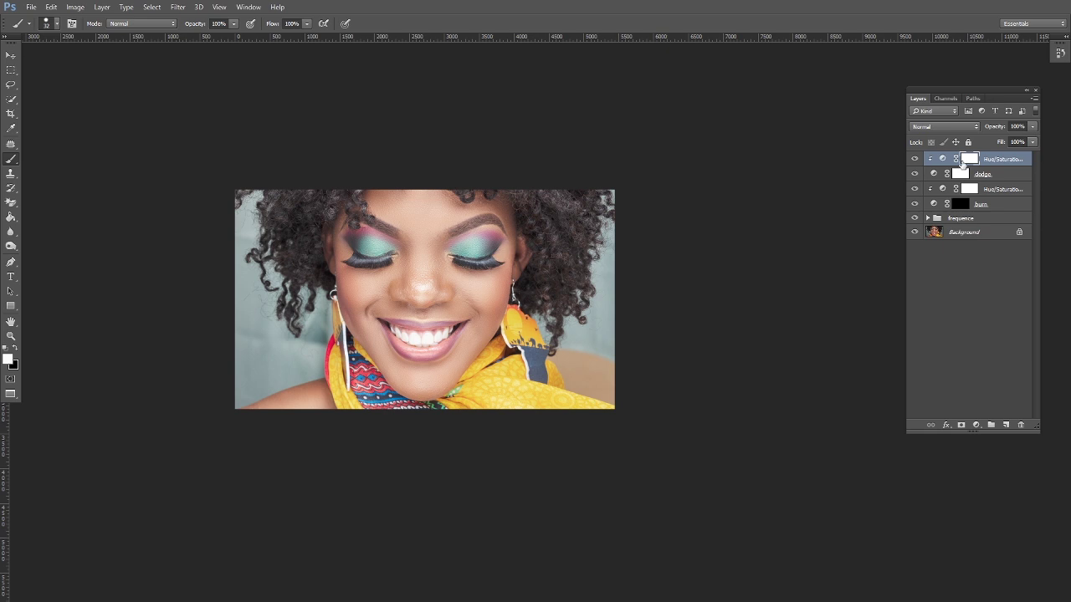
click(962, 173)
Invert the dodge mask to black and group the burn, dodge and two Hue/Saturation layers
key(ctrl+i)
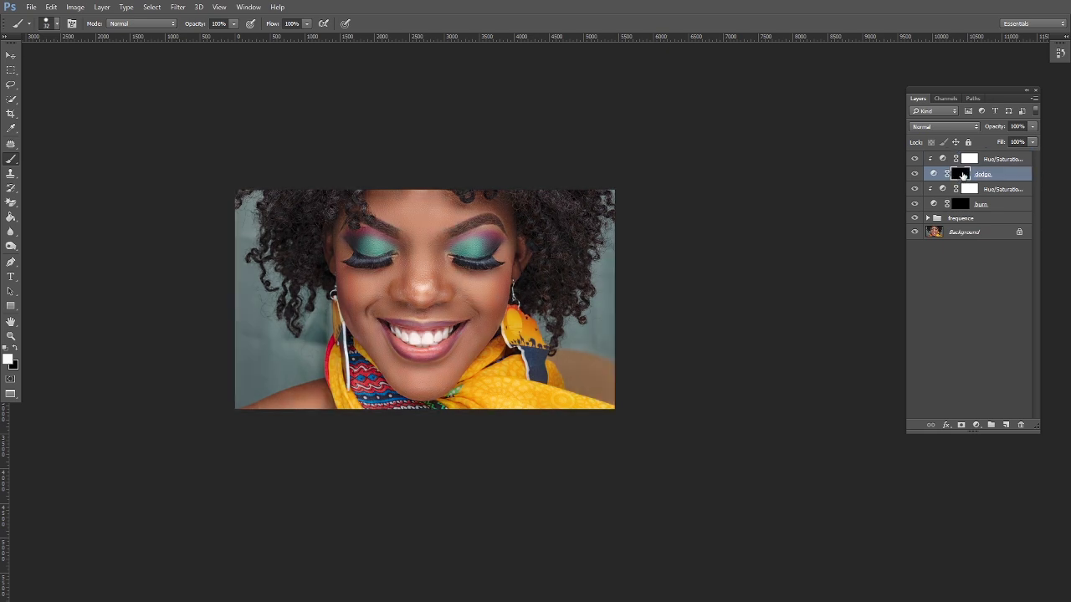
click(1000, 160)
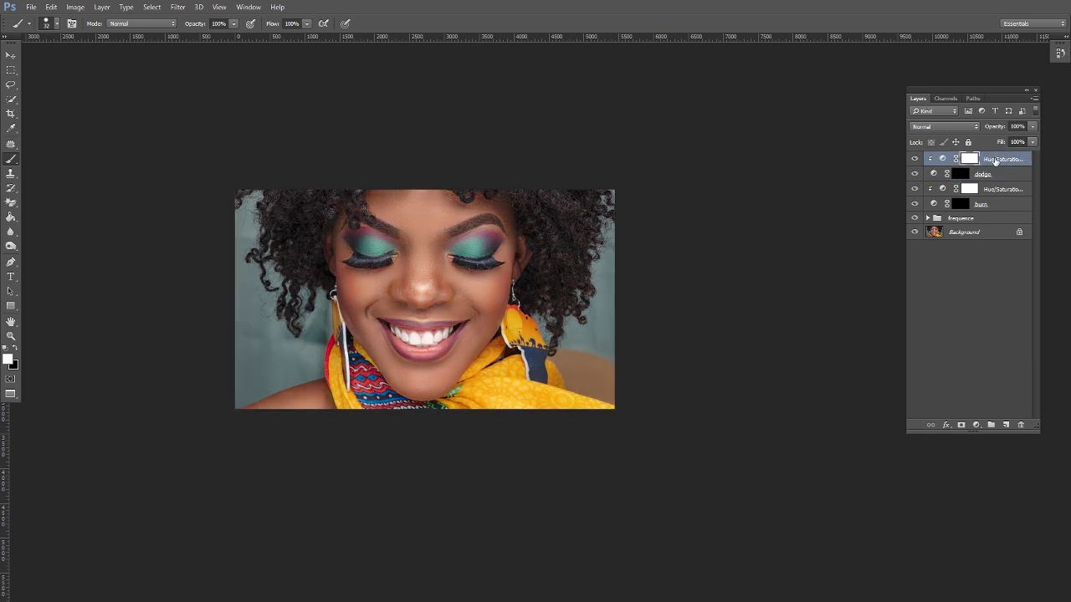
shift+click(994, 207)
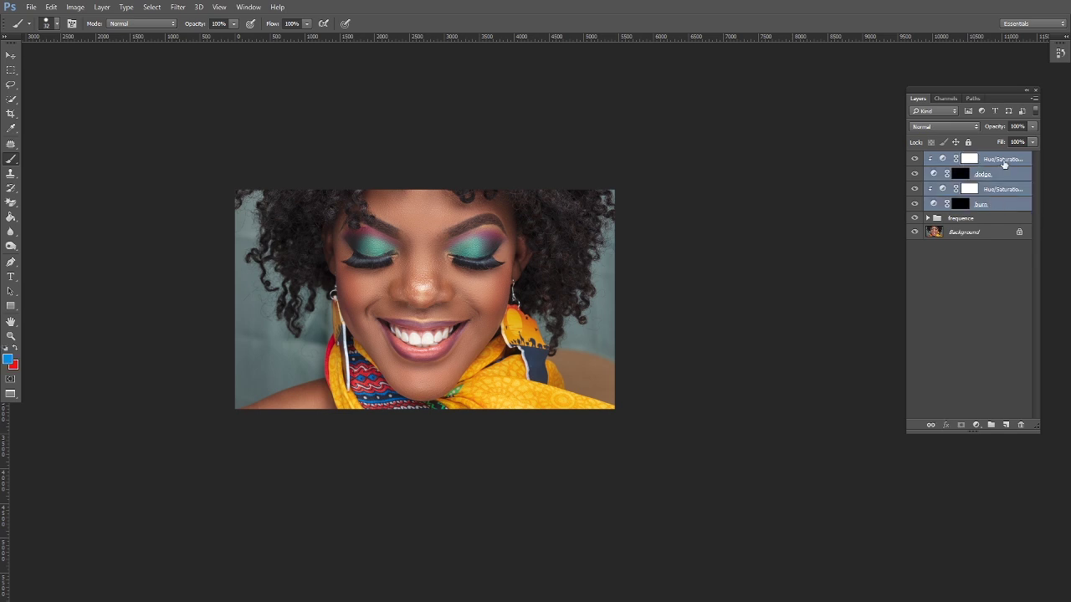
drag(1003, 163, 991, 424)
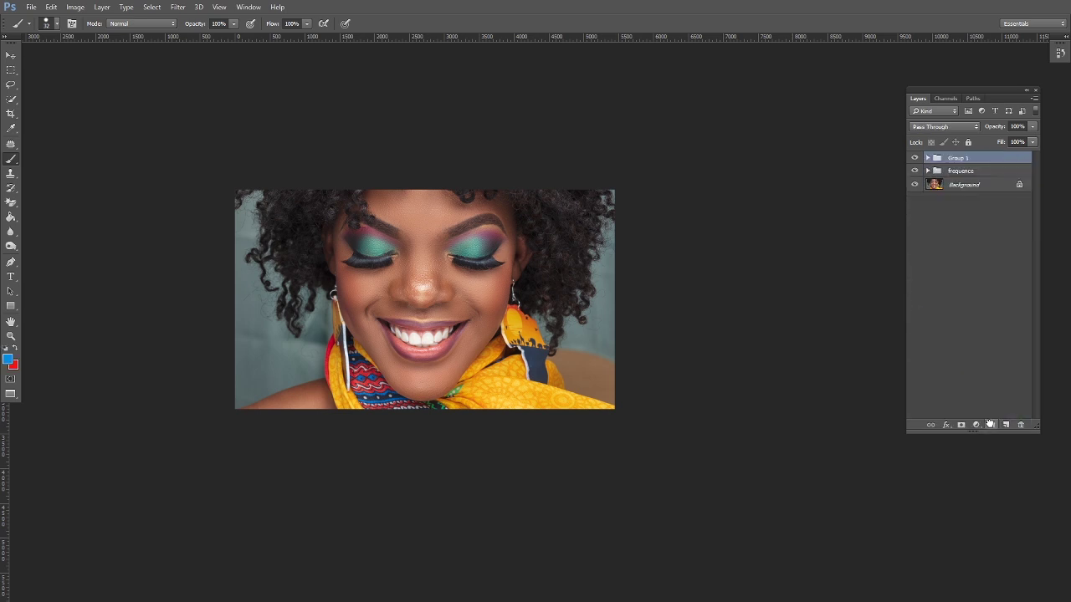
Name the group 'burn and dodge', expand it and select the burn layer
double_click(953, 158)
text(hu)
key(Return)
click(927, 158)
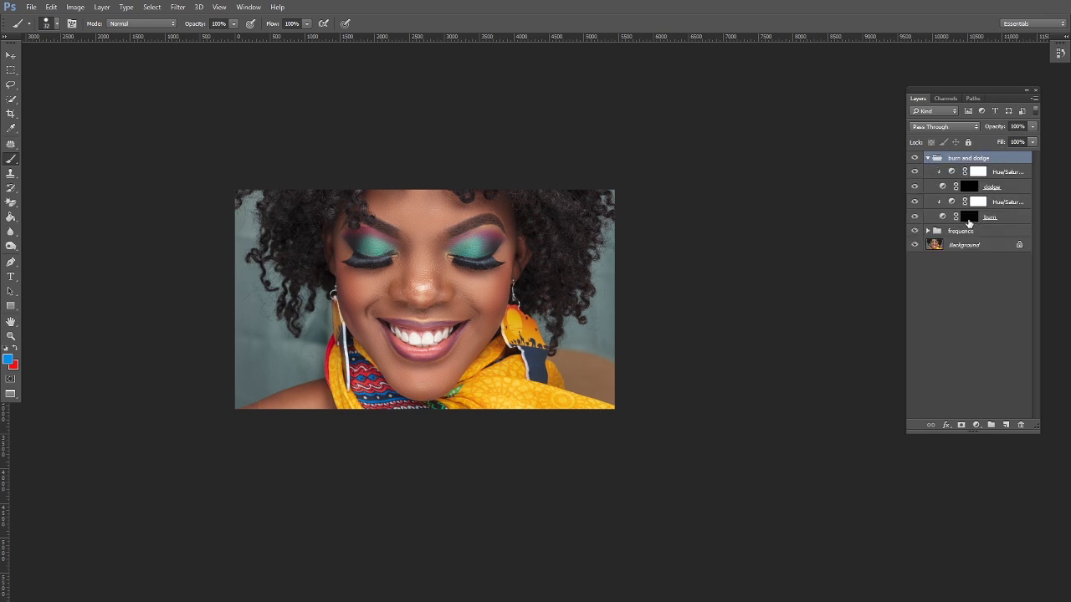
click(968, 220)
Reset colours to white and black and zoom in on the eyes and face
click(7, 348)
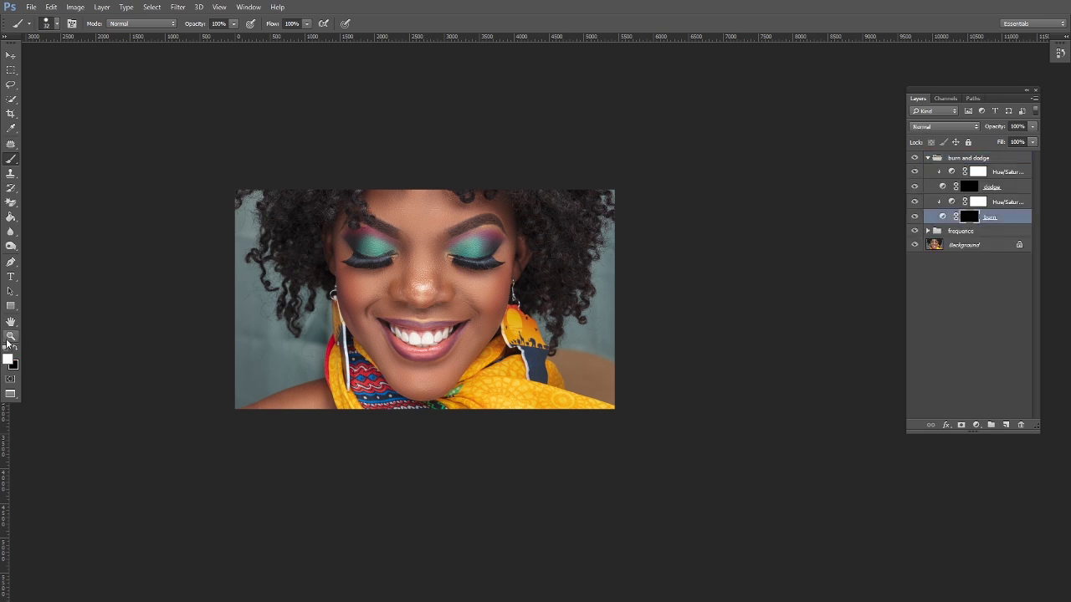
click(11, 336)
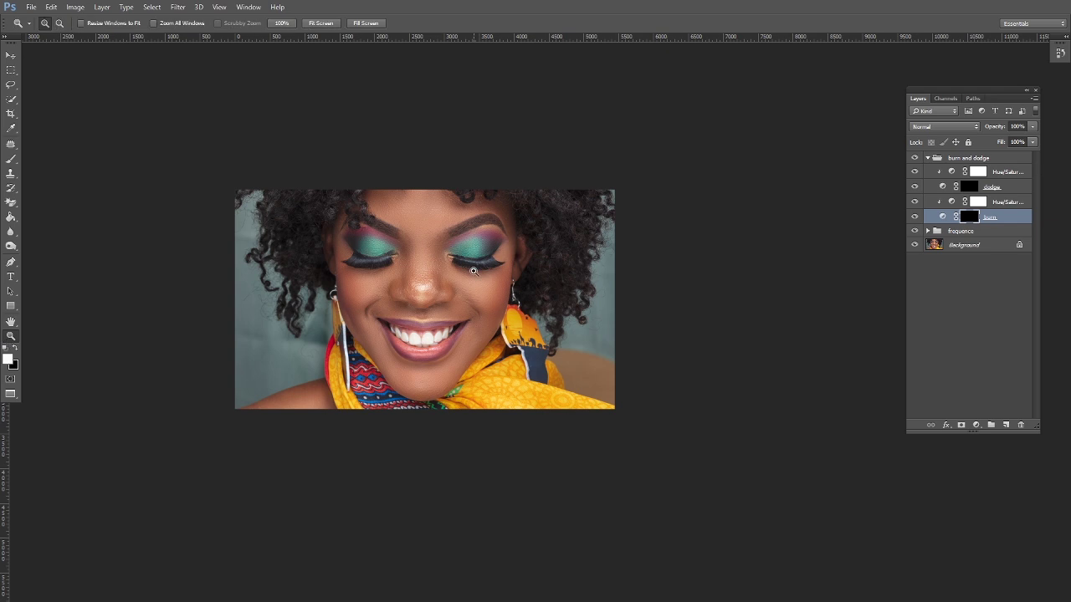
click(399, 261)
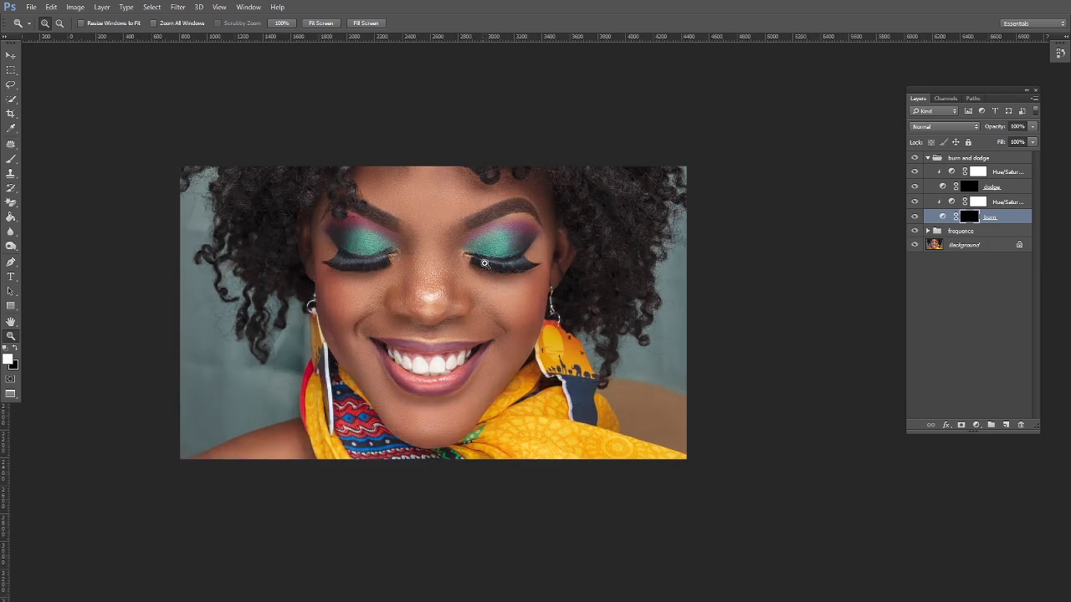
click(410, 250)
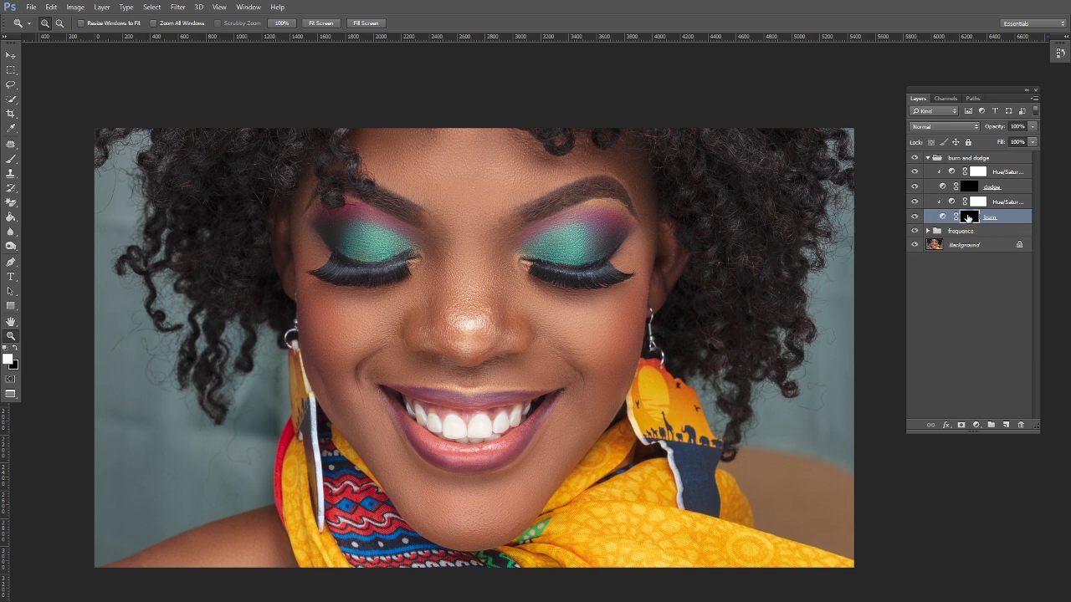
Set the Brush to 11% opacity and 10% flow
click(10, 160)
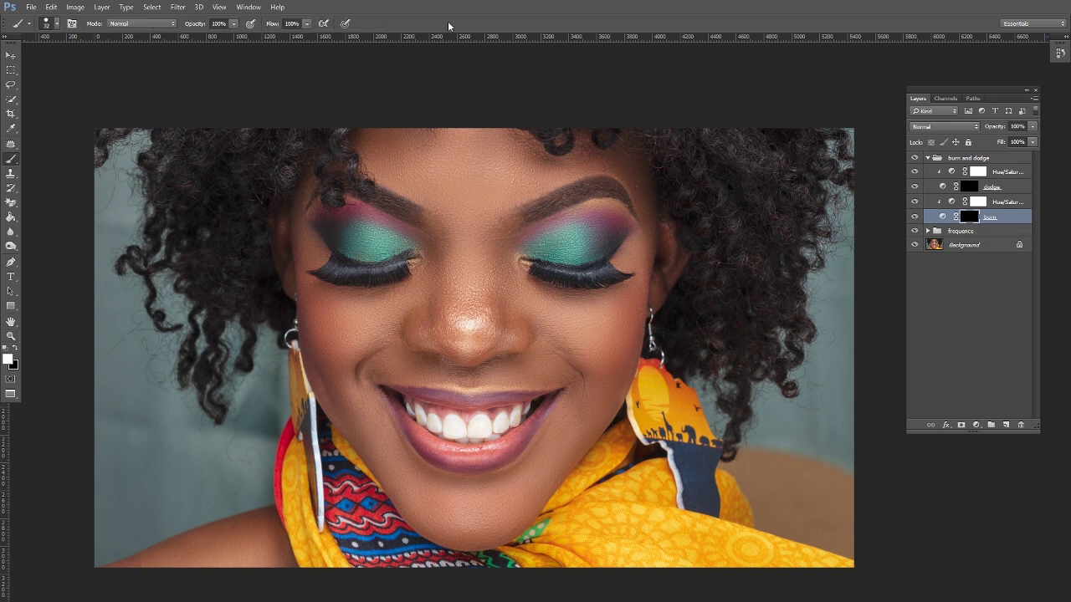
click(235, 26)
click(307, 23)
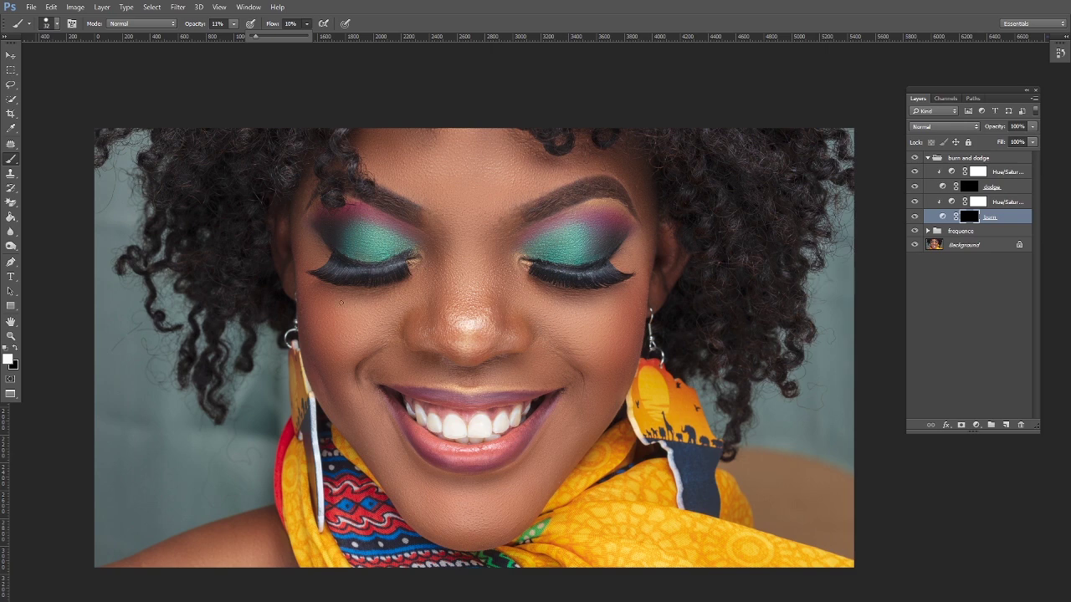
click(11, 335)
Zoom closer and switch to the soft 34 px brush preset, enlarging it
click(457, 232)
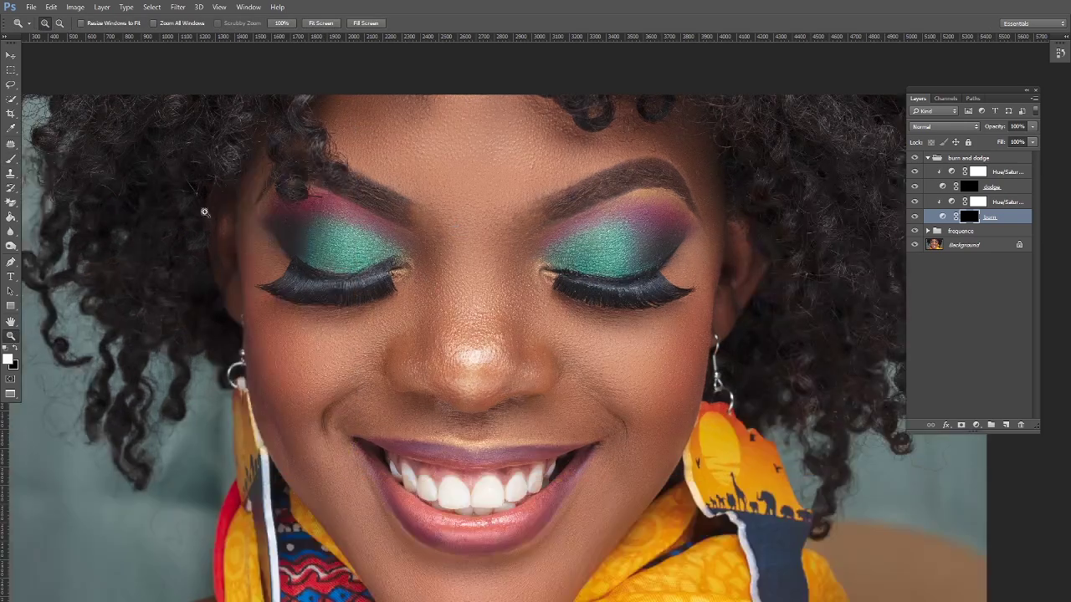
click(11, 159)
right_click(480, 189)
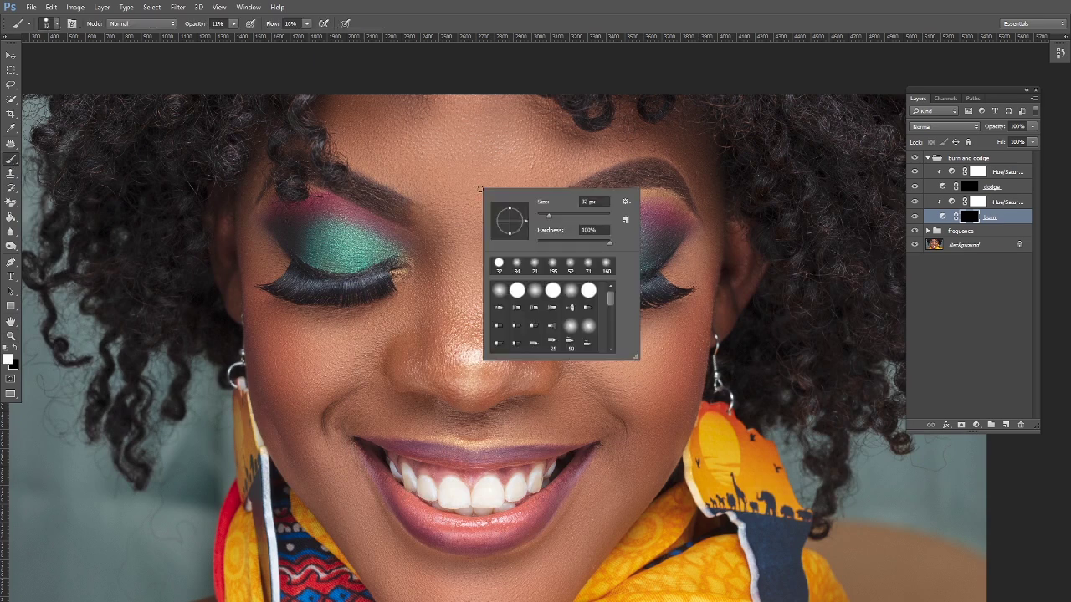
click(517, 265)
drag(551, 213, 601, 214)
click(327, 163)
scroll(326, 163, down, 1)
key(alt+space)
key(Escape)
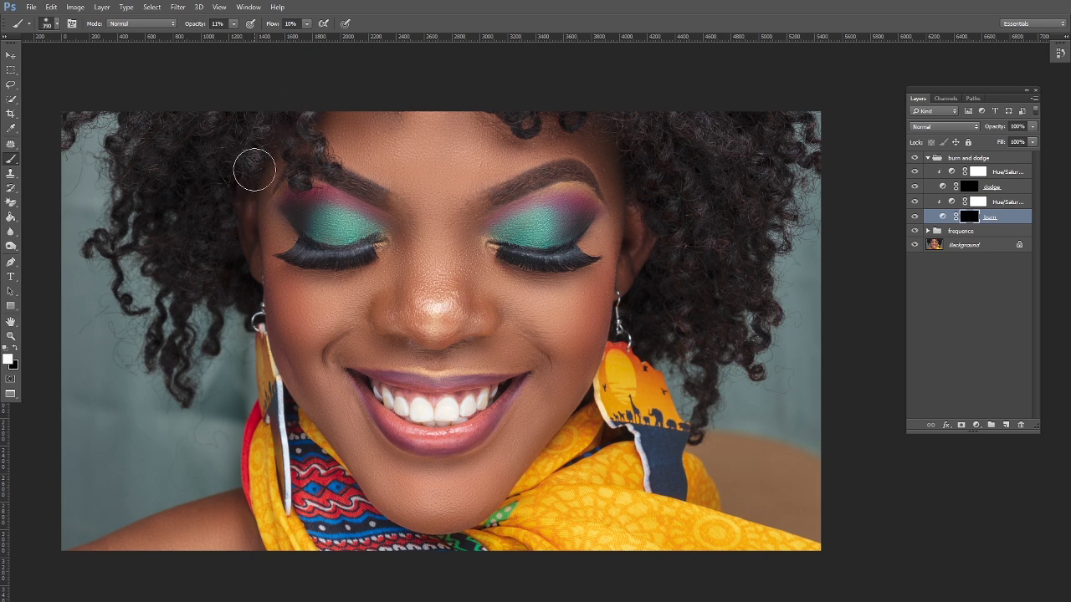
Set the soft brush to 421 px at 0% hardness and shift the view down slightly
right_click(303, 128)
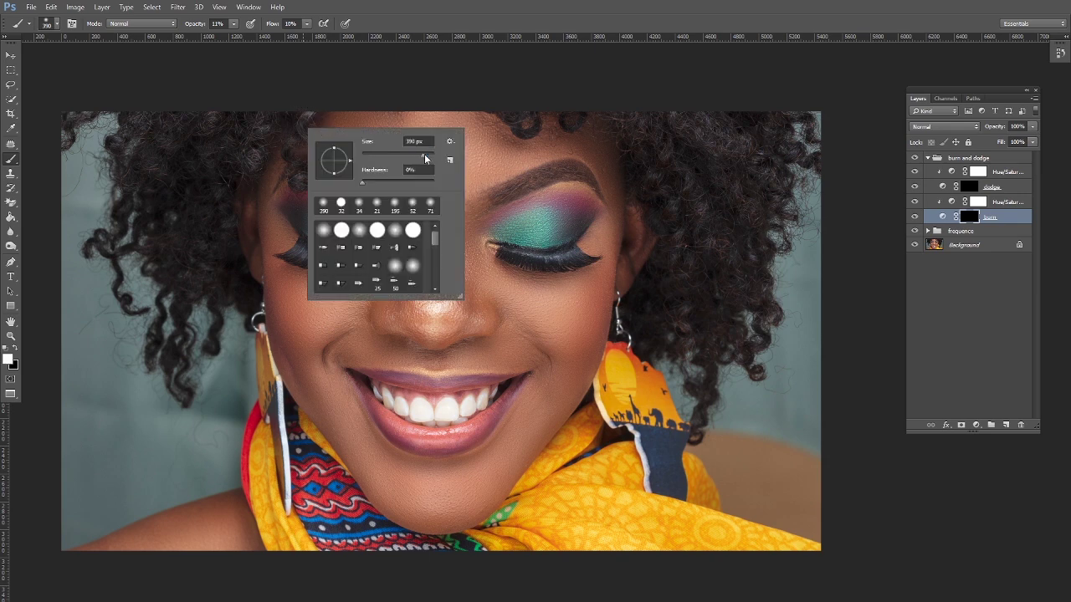
drag(423, 154, 421, 154)
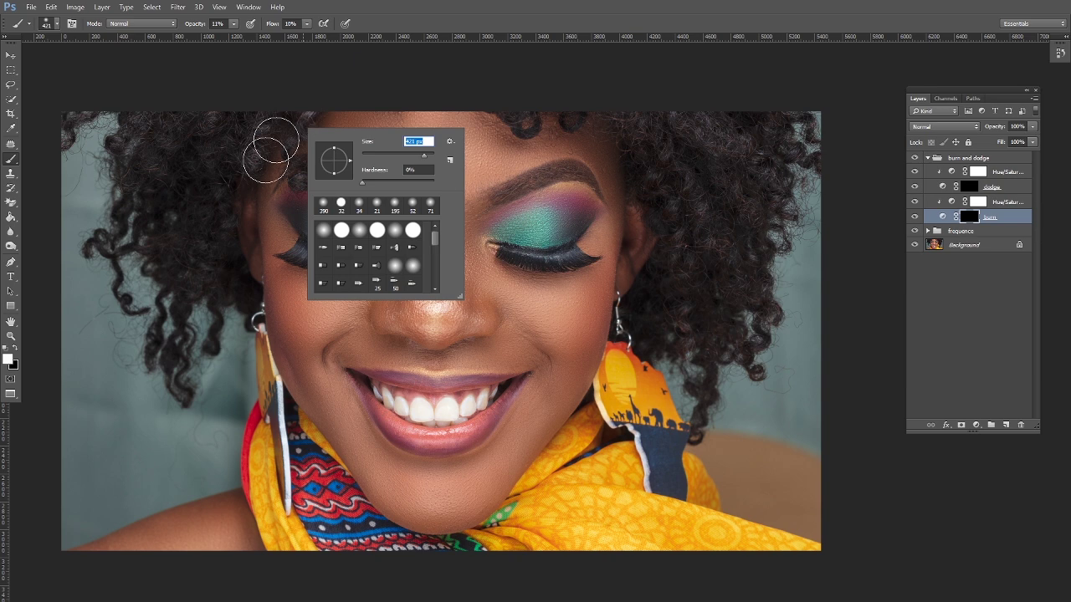
click(294, 134)
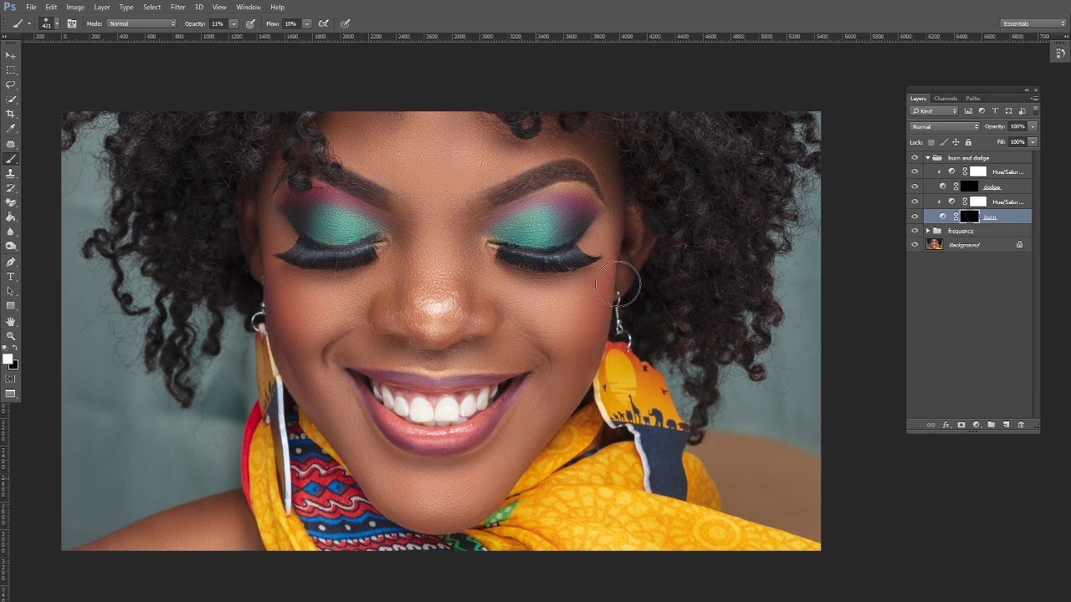
drag(636, 195, 615, 256)
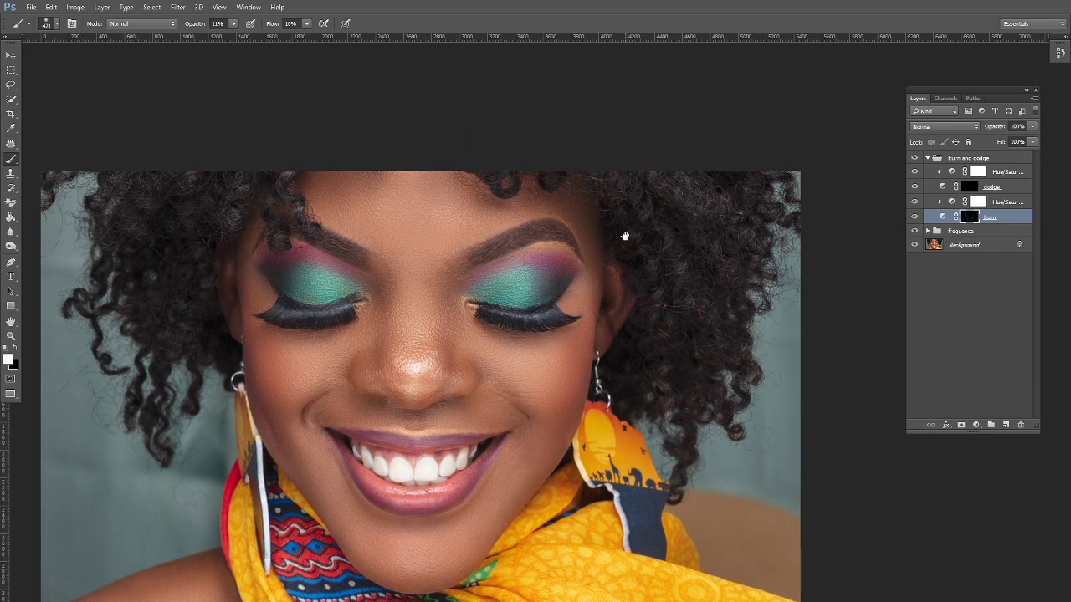
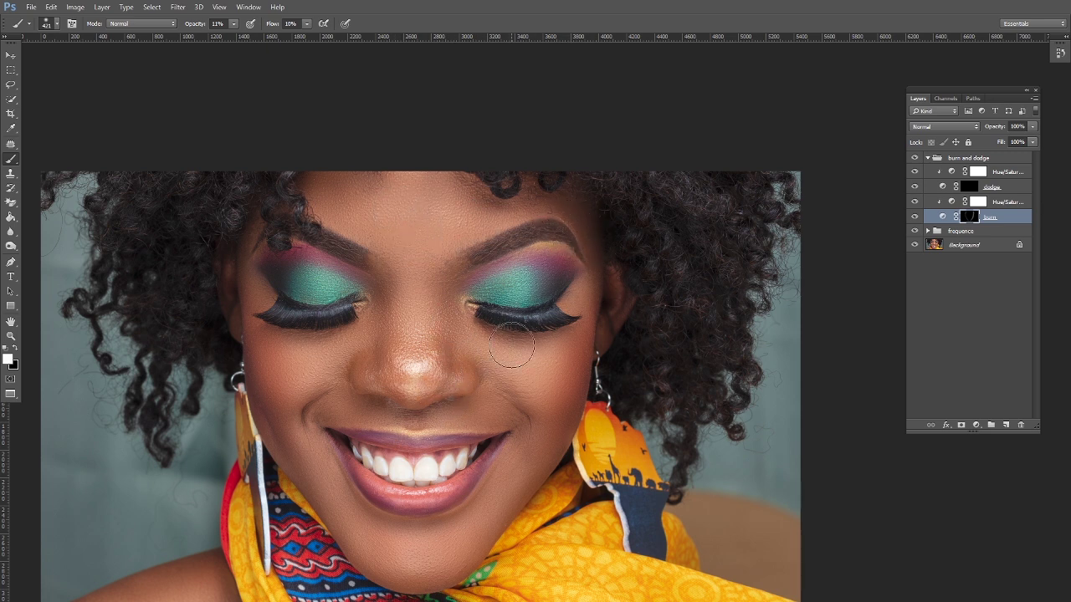
Compare the portrait with and without the burn layer's shading
drag(543, 333, 548, 277)
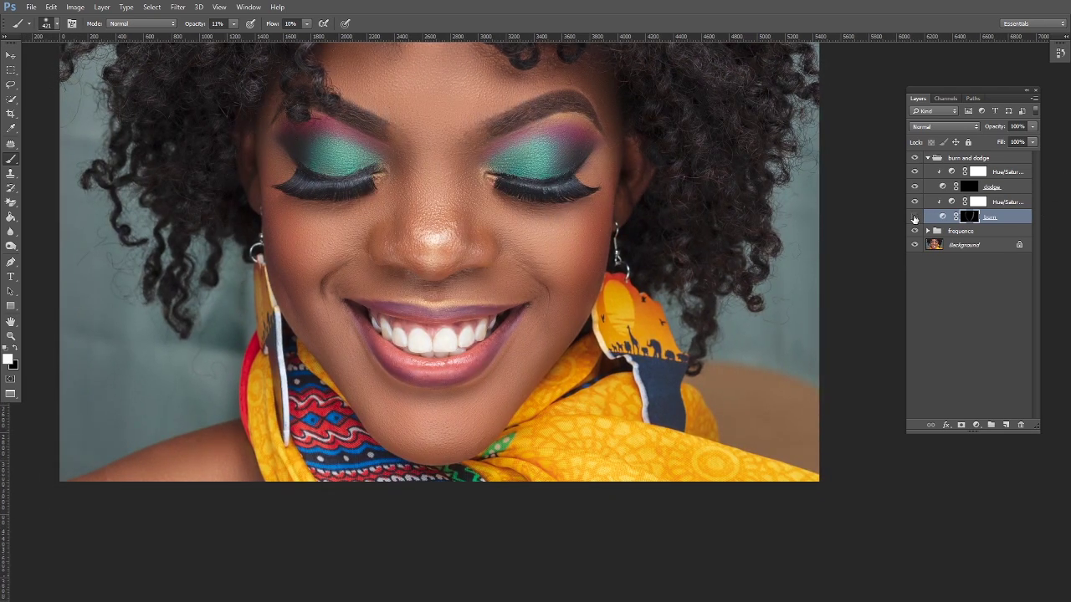
click(915, 216)
click(914, 217)
key(alt+space)
alt+click(502, 264)
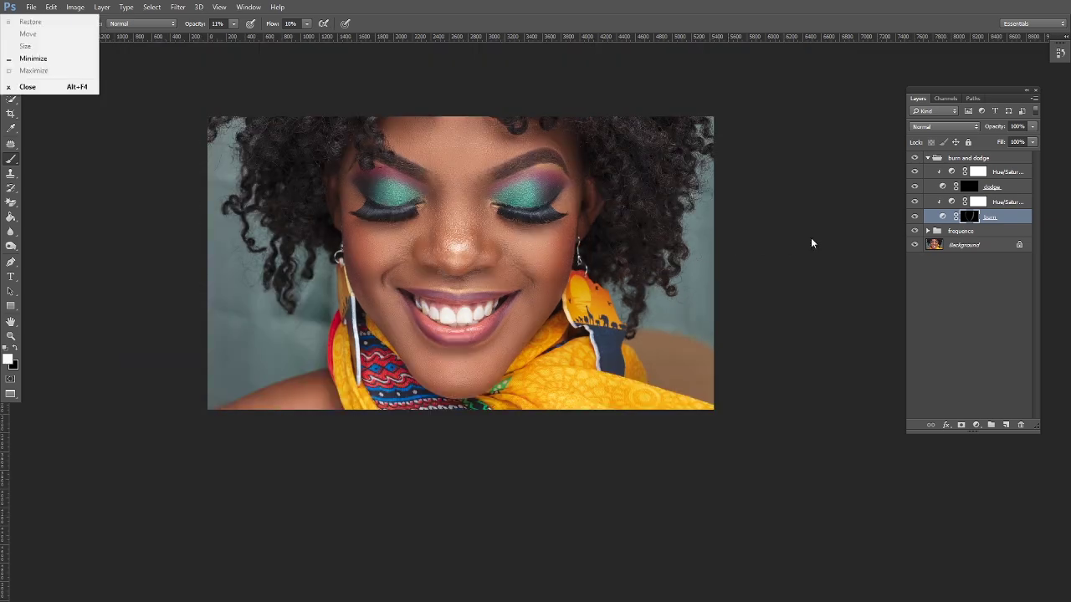
click(915, 216)
click(915, 217)
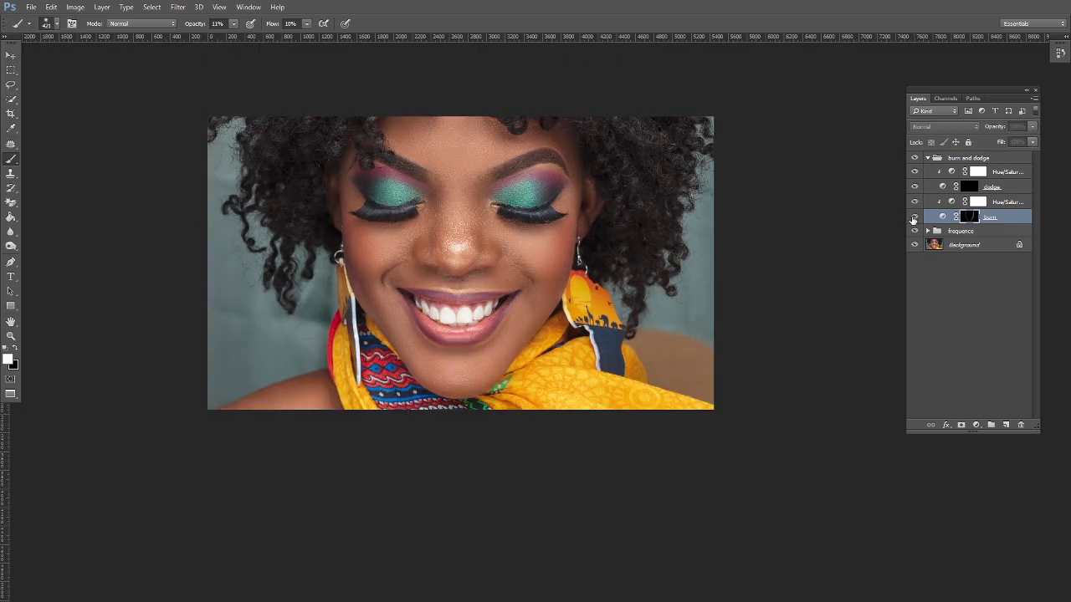
click(914, 216)
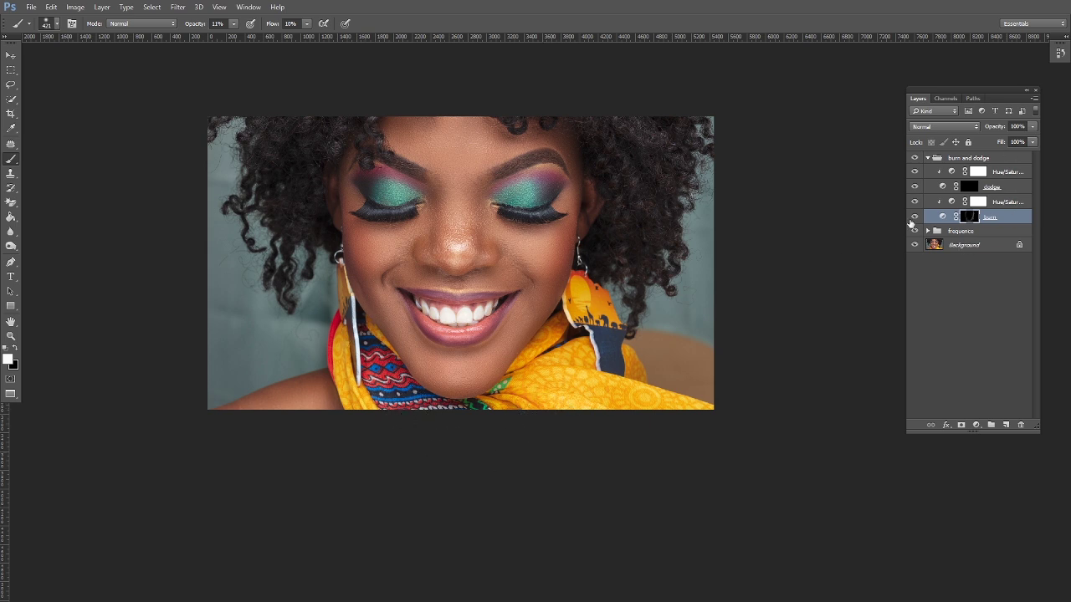
Zoom in on the eyes, shrink the soft brush, and darken both outer eye corners
key(z)
click(491, 206)
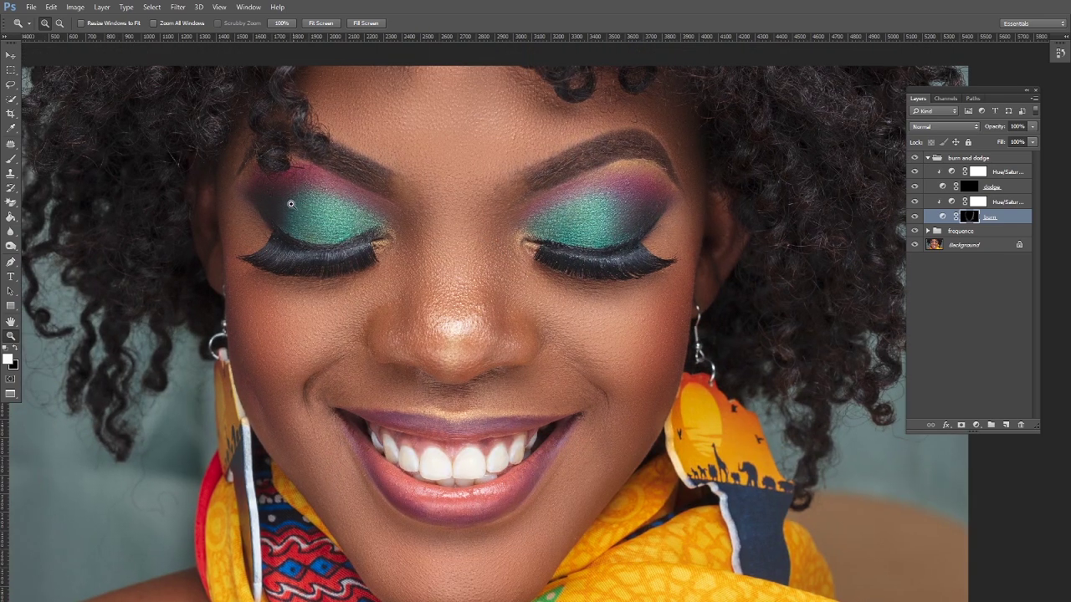
key(b)
right_click(326, 189)
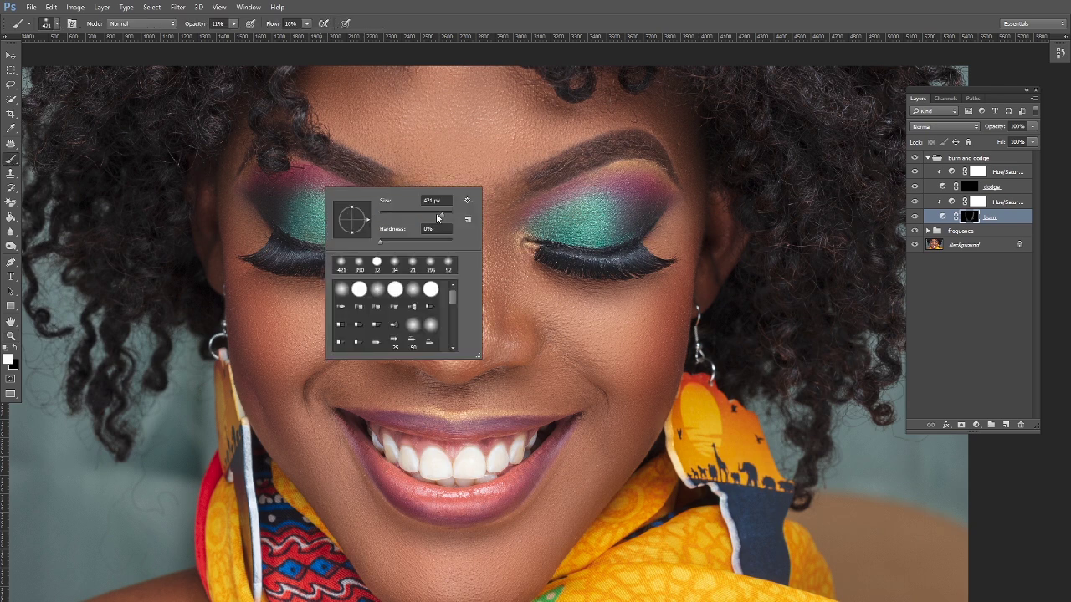
drag(436, 213, 414, 212)
key(Return)
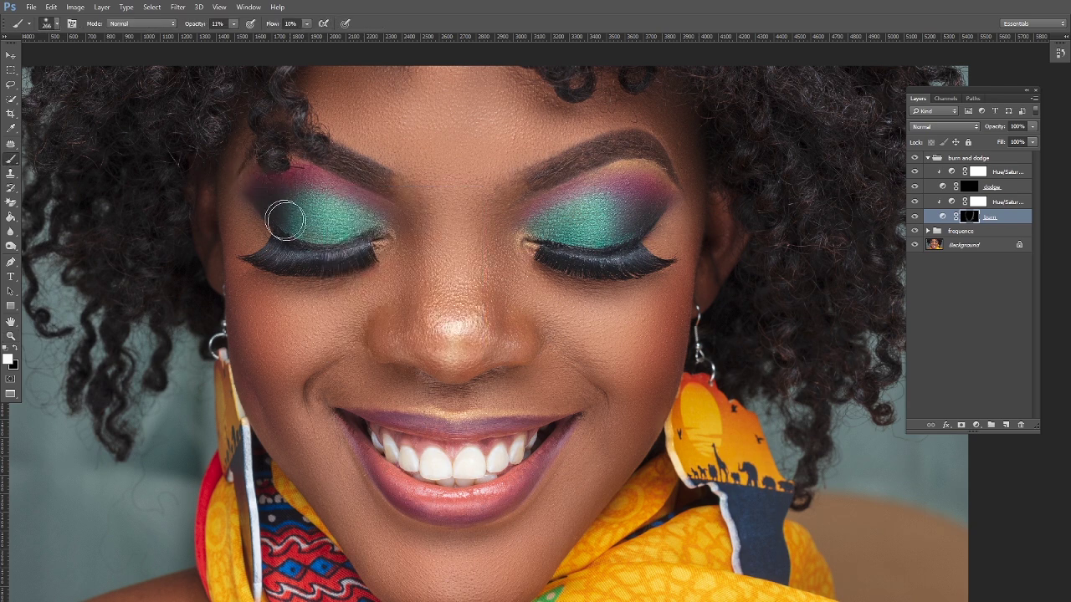
mouse_move(284, 219)
mouse_down()
mouse_move(265, 182)
mouse_move(294, 226)
mouse_move(271, 155)
mouse_move(282, 216)
mouse_move(268, 191)
mouse_move(333, 247)
mouse_move(278, 210)
mouse_move(332, 243)
mouse_move(273, 185)
mouse_up()
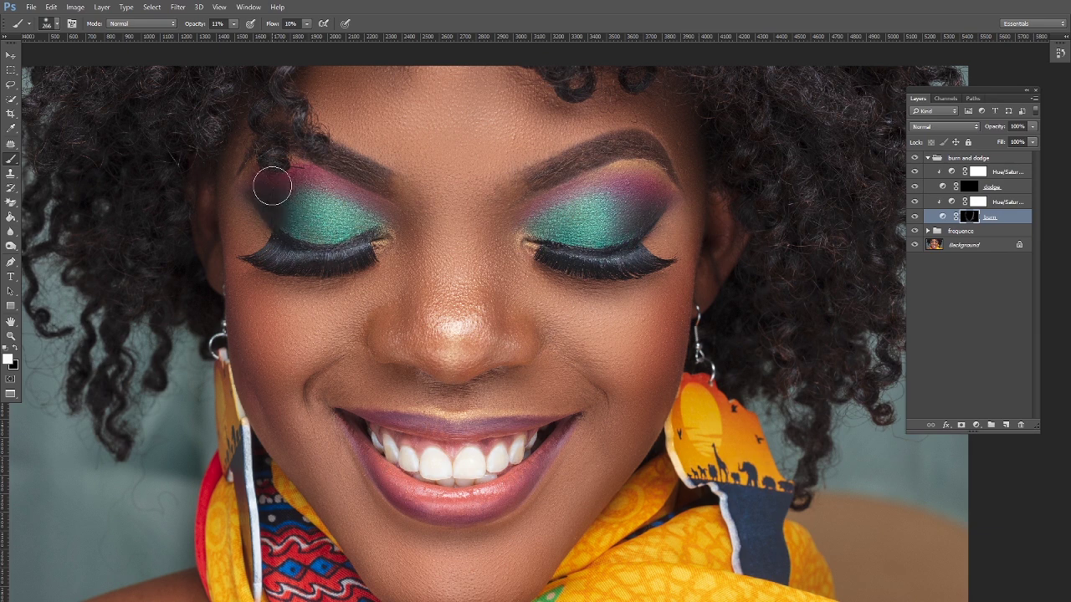
mouse_move(669, 210)
mouse_down()
mouse_move(648, 188)
mouse_move(615, 242)
mouse_move(646, 202)
mouse_move(596, 248)
mouse_move(666, 195)
mouse_move(649, 217)
mouse_move(611, 246)
mouse_move(671, 187)
mouse_move(620, 203)
mouse_move(653, 196)
mouse_move(608, 200)
mouse_move(652, 189)
mouse_move(598, 185)
mouse_move(651, 189)
mouse_move(584, 215)
mouse_move(639, 190)
mouse_move(581, 239)
mouse_move(638, 206)
mouse_up()
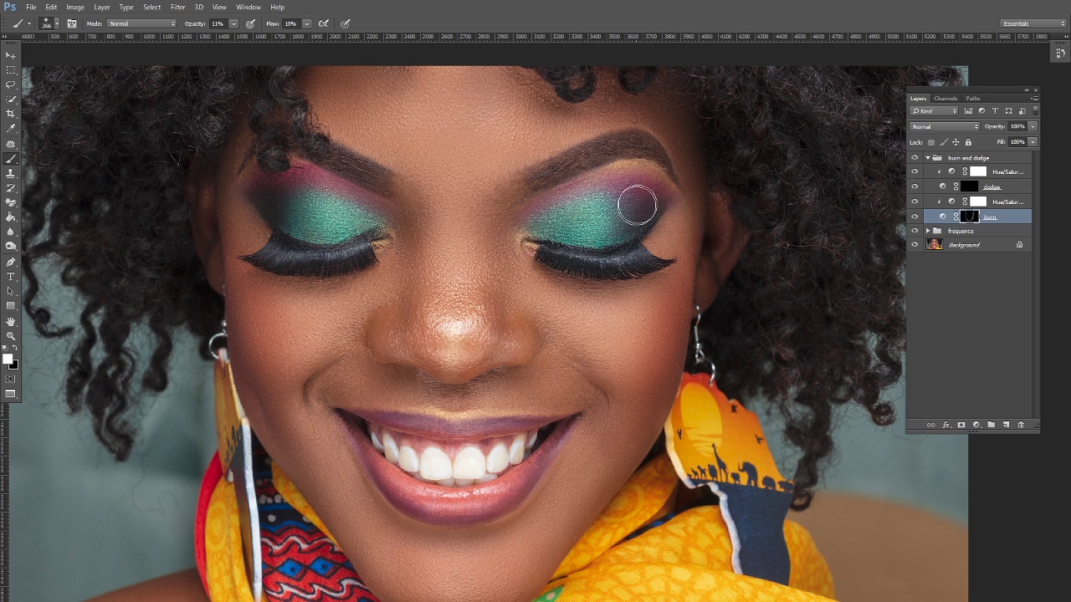
Resize the brush and deepen both eyeshadow corners and the right eyebrow with burn strokes
right_click(629, 209)
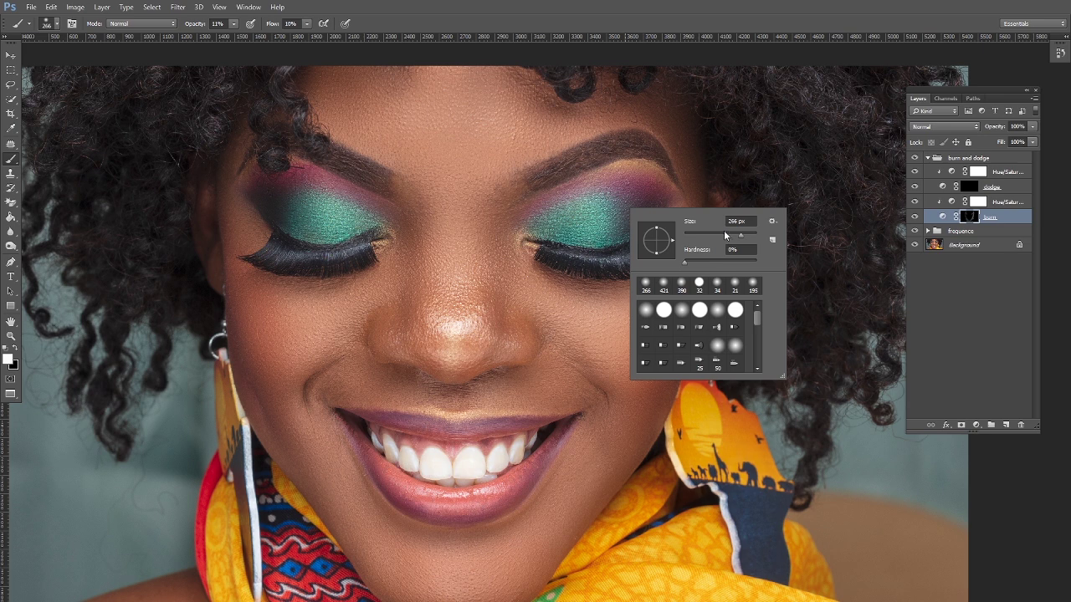
click(736, 221)
key(Return)
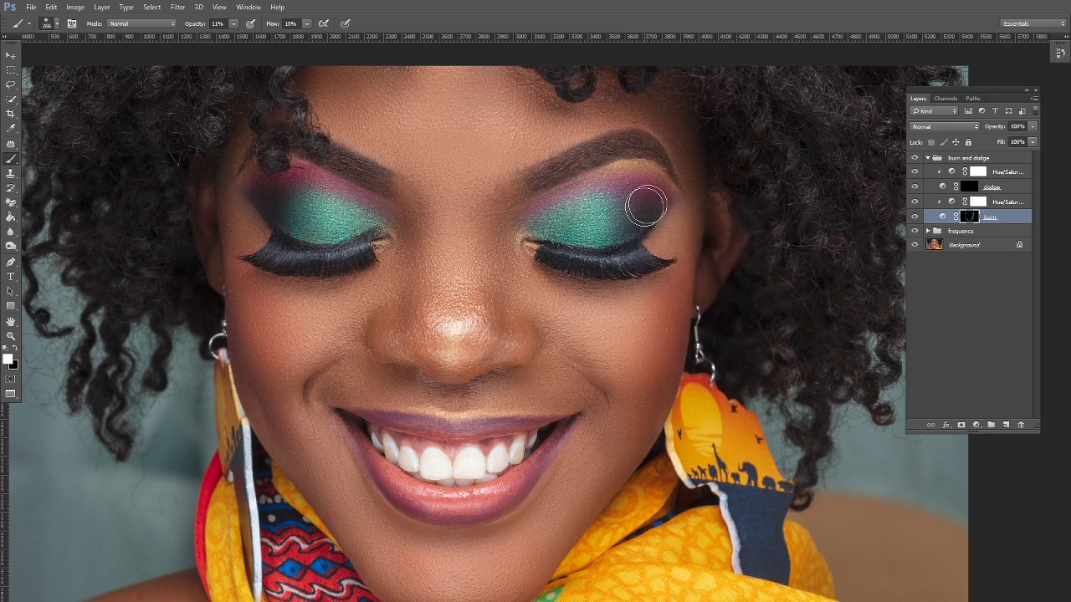
mouse_move(646, 207)
mouse_down()
mouse_move(588, 241)
mouse_move(623, 228)
mouse_move(637, 214)
mouse_move(568, 236)
mouse_move(653, 199)
mouse_move(583, 234)
mouse_up()
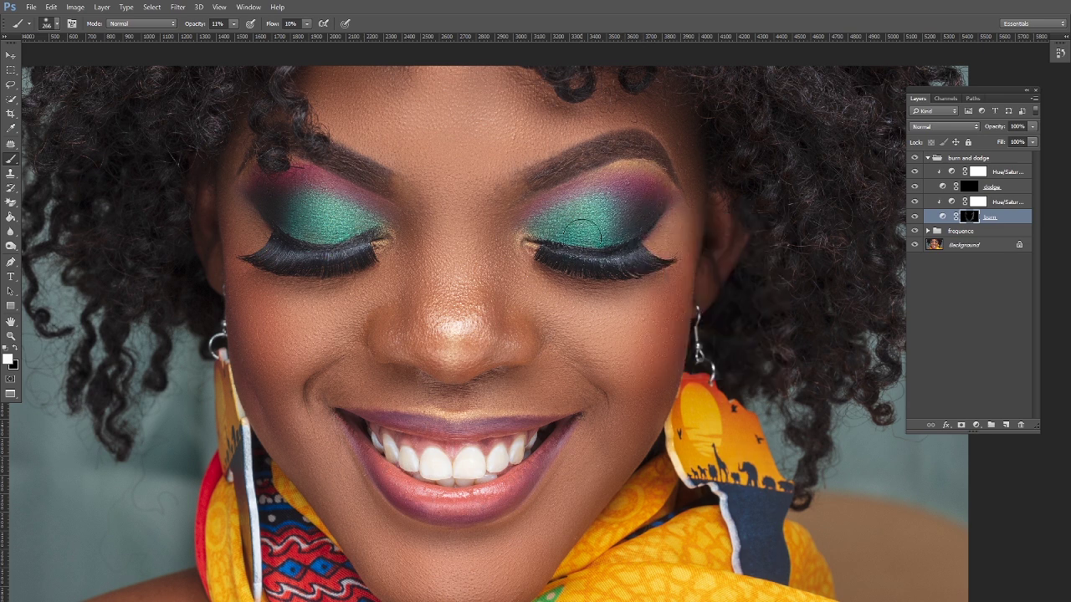
mouse_move(292, 215)
mouse_down()
mouse_move(282, 236)
mouse_move(266, 201)
mouse_up()
mouse_move(628, 155)
mouse_down()
mouse_move(638, 149)
mouse_move(623, 147)
mouse_move(602, 171)
mouse_move(604, 160)
mouse_up()
right_click(585, 251)
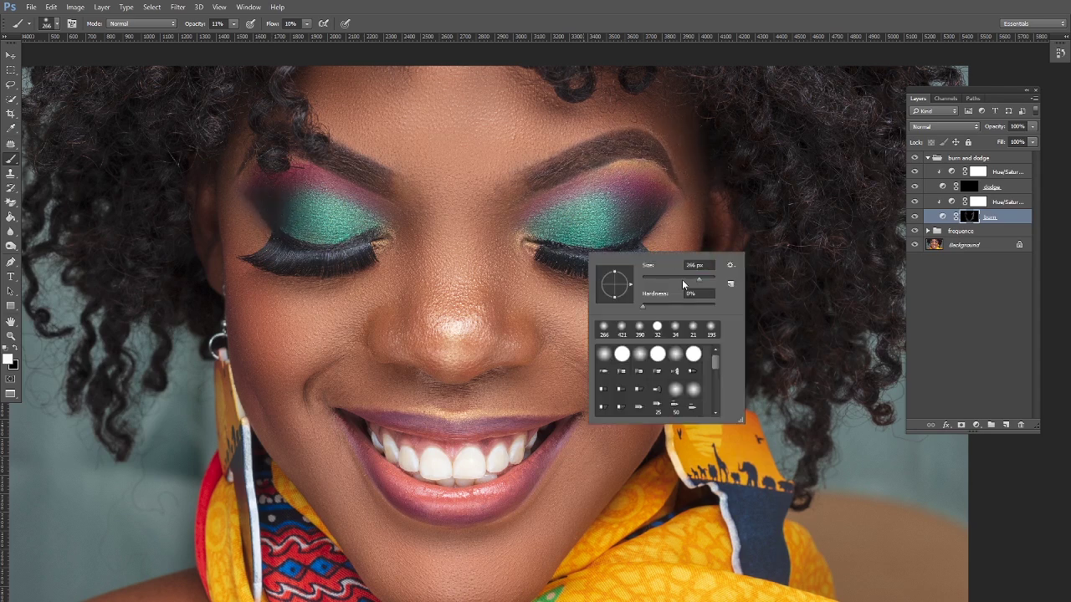
drag(683, 281, 678, 279)
click(307, 254)
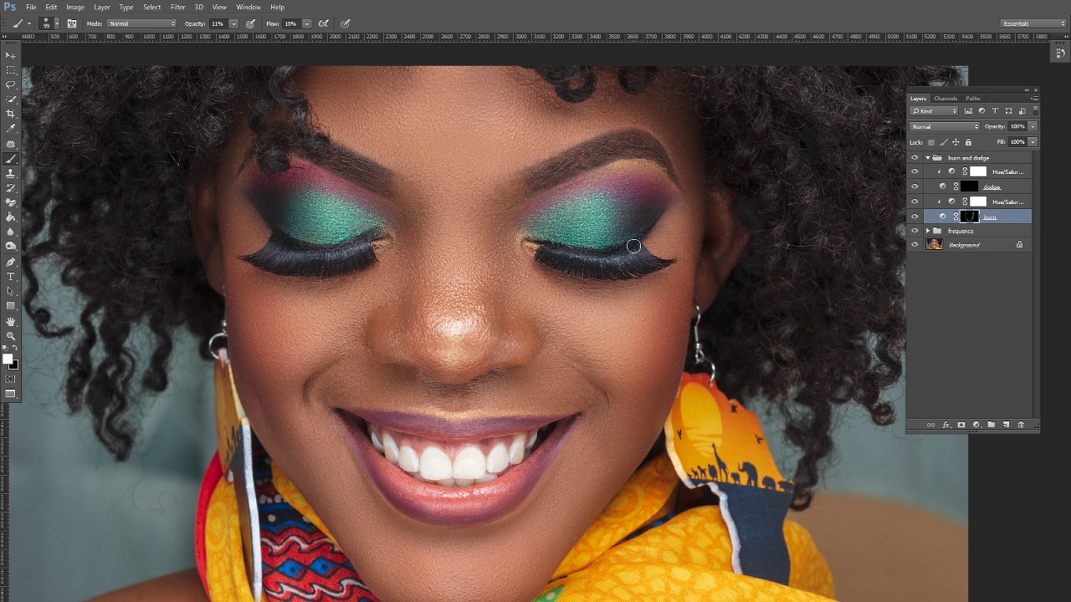
Hide and show the burn layer twice to check its effect on the face
click(914, 217)
click(915, 218)
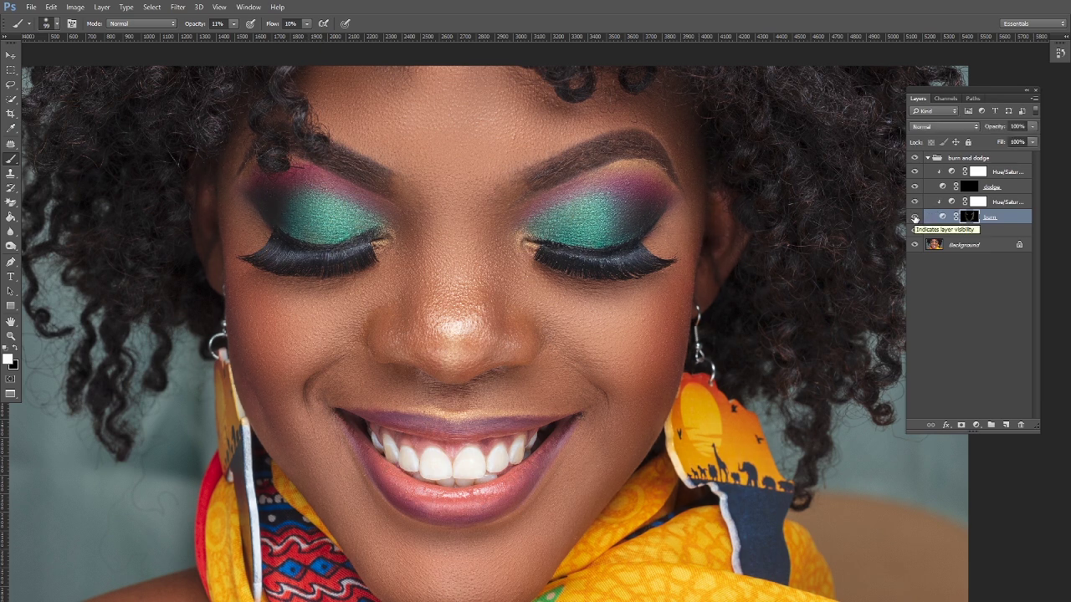
click(915, 218)
click(914, 218)
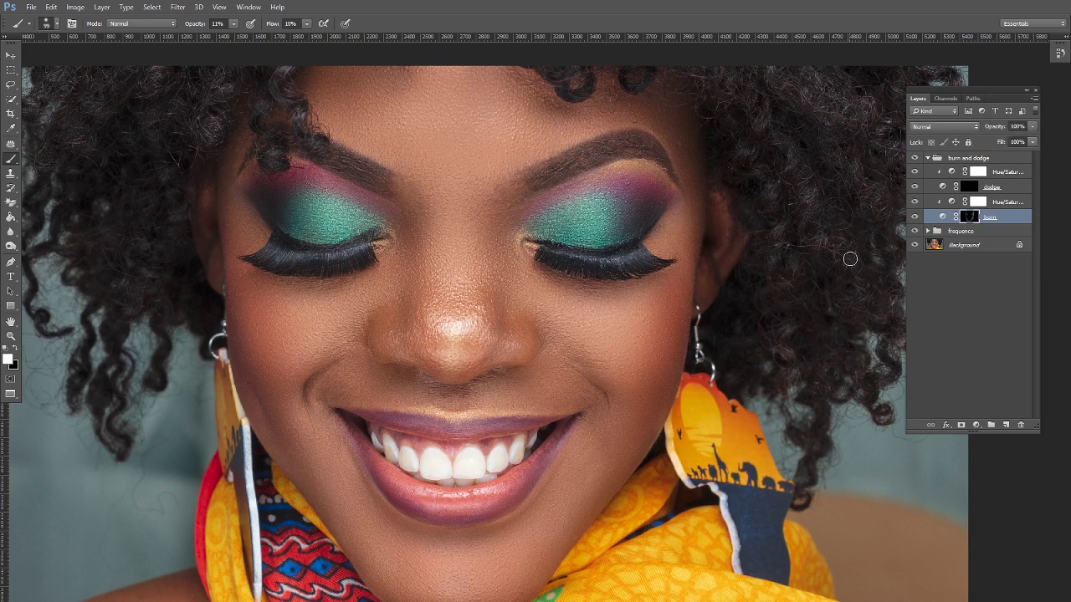
Enlarge the soft brush from 182 px through 390 px, settling at 297 px
right_click(492, 245)
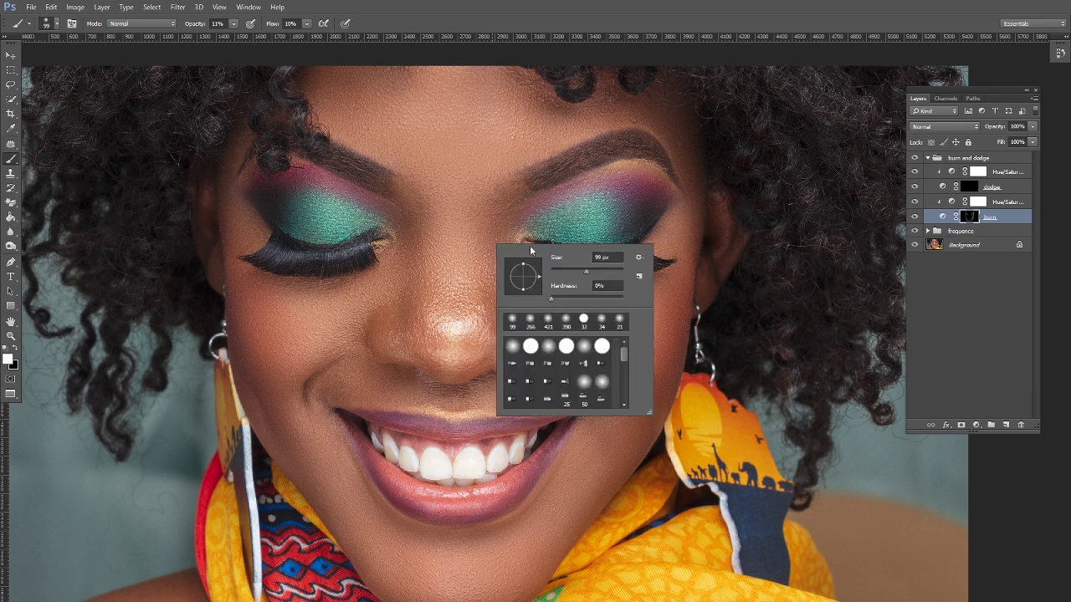
click(603, 273)
click(612, 272)
click(517, 199)
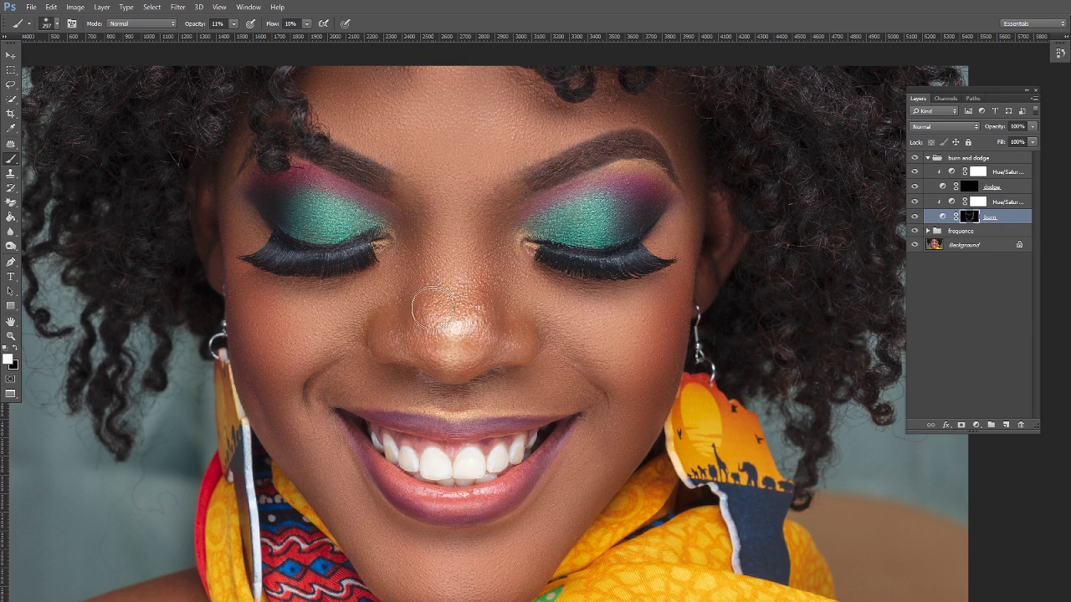
Shade under the lower lip with the soft brush at 374 px, then 250 px
scroll(433, 312, down, 2)
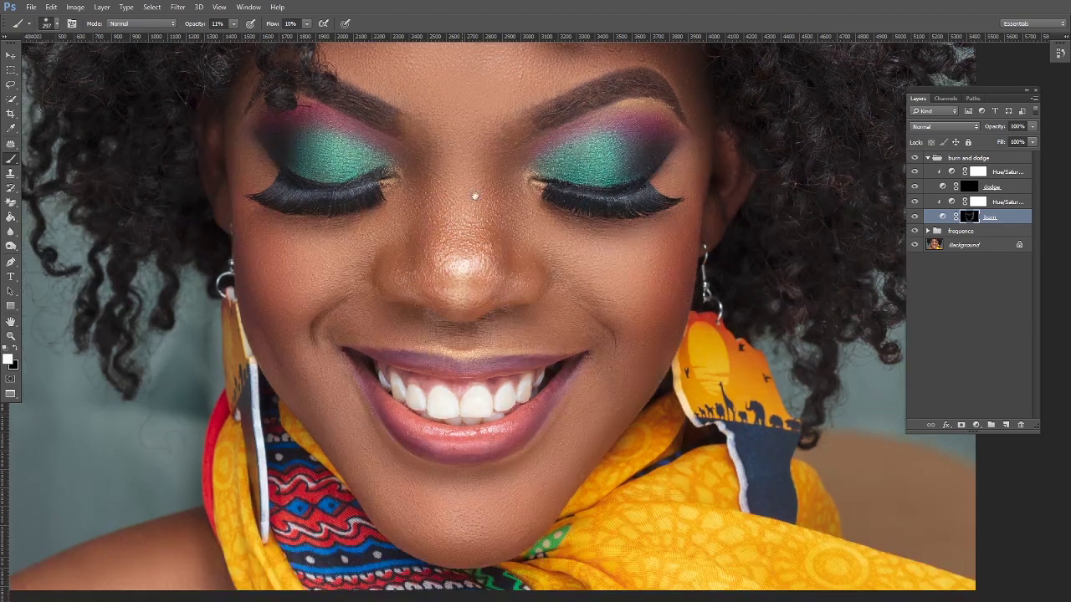
right_click(523, 250)
drag(632, 272, 637, 273)
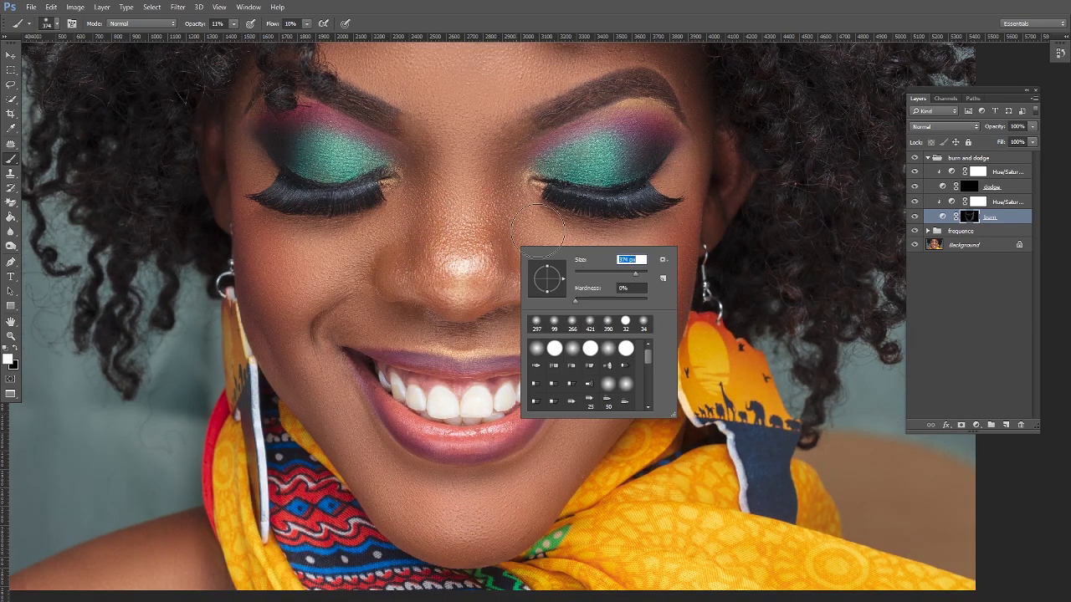
key(Return)
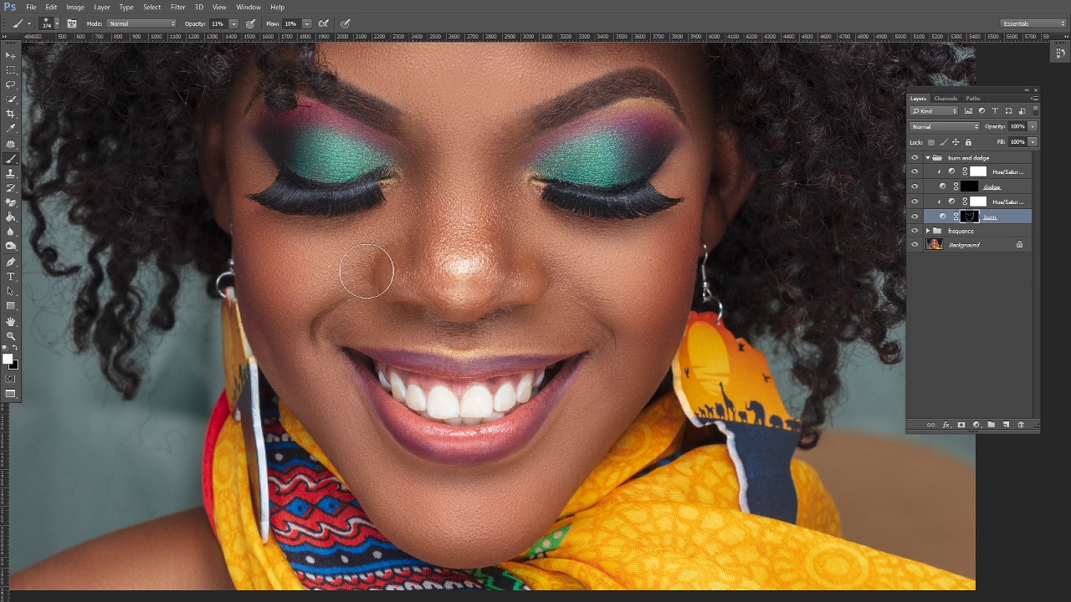
right_click(713, 284)
drag(811, 299, 807, 299)
key(Return)
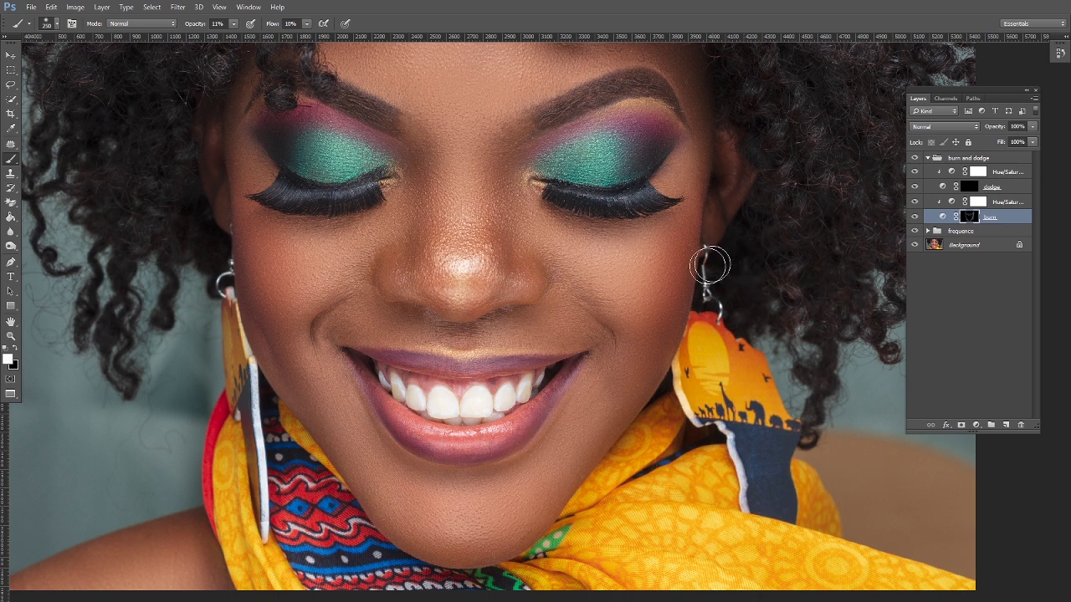
Contour the chin and jawline at 133 px and 160 px, then pan up to the eyebrows
right_click(269, 298)
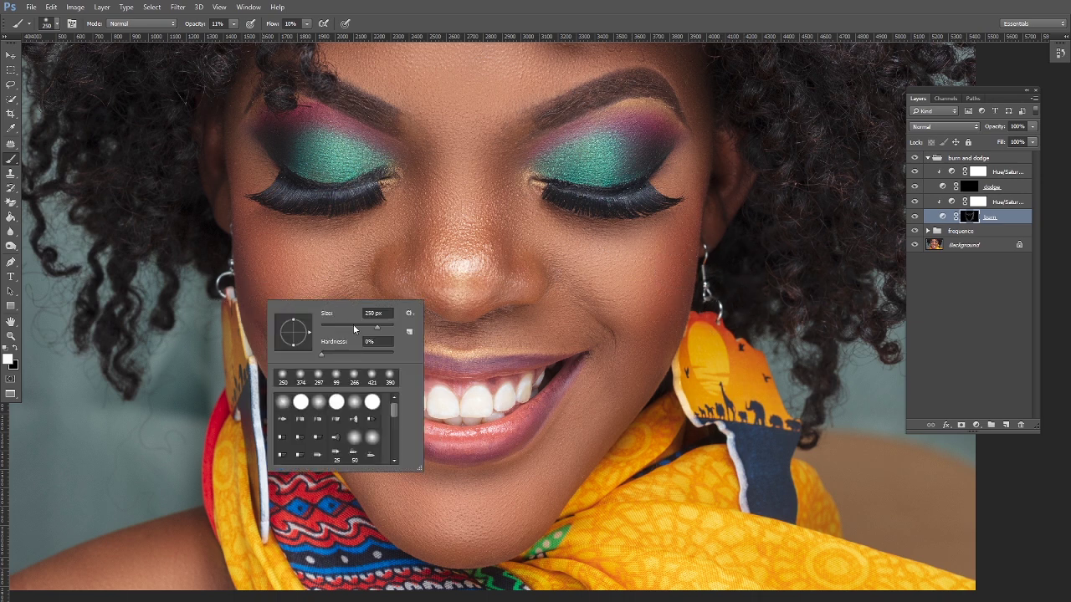
key(Return)
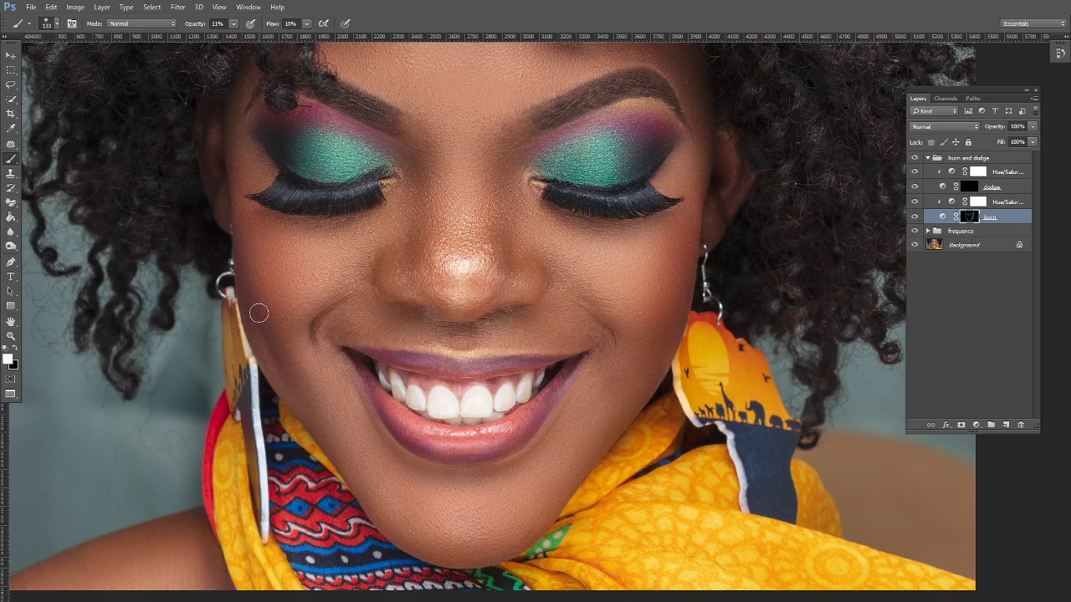
scroll(453, 249, down, 5)
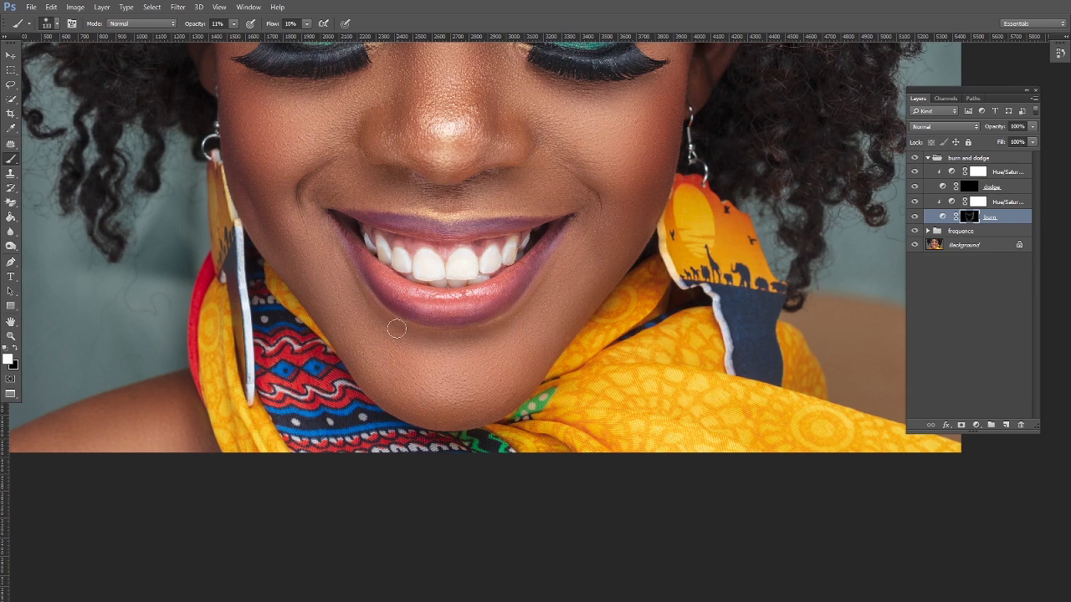
right_click(504, 322)
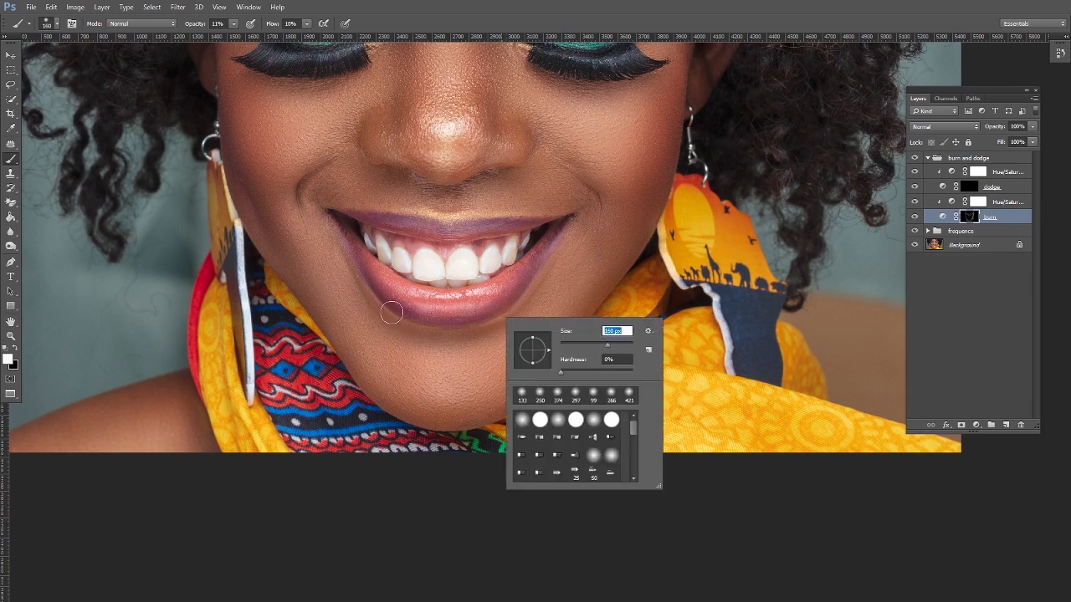
key(Return)
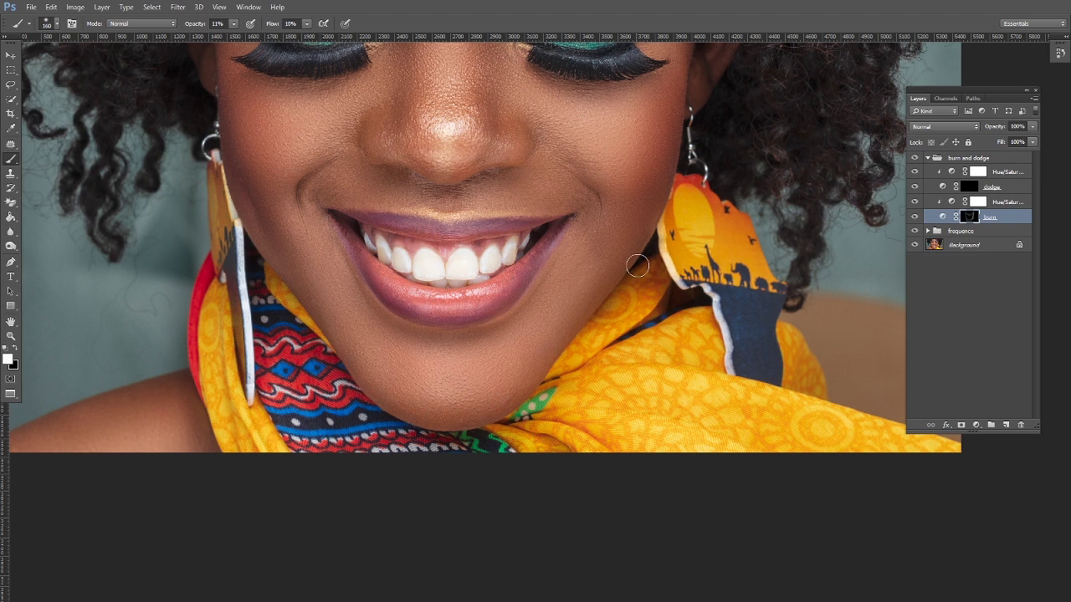
scroll(277, 279, up, 3)
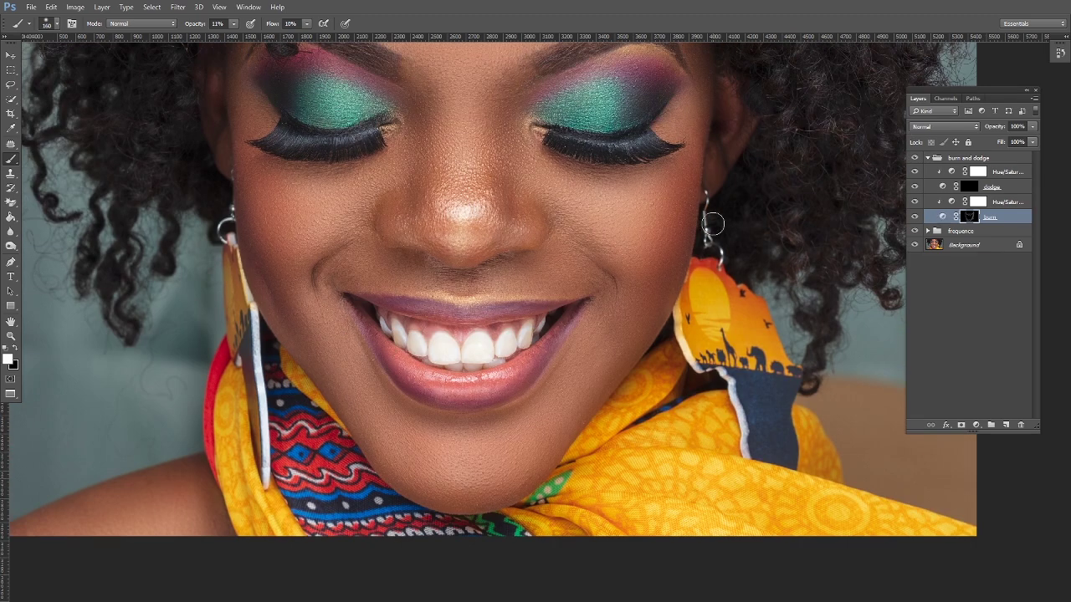
drag(694, 149, 693, 234)
Hide and show the burn layer, then zoom out to view the whole portrait
click(914, 217)
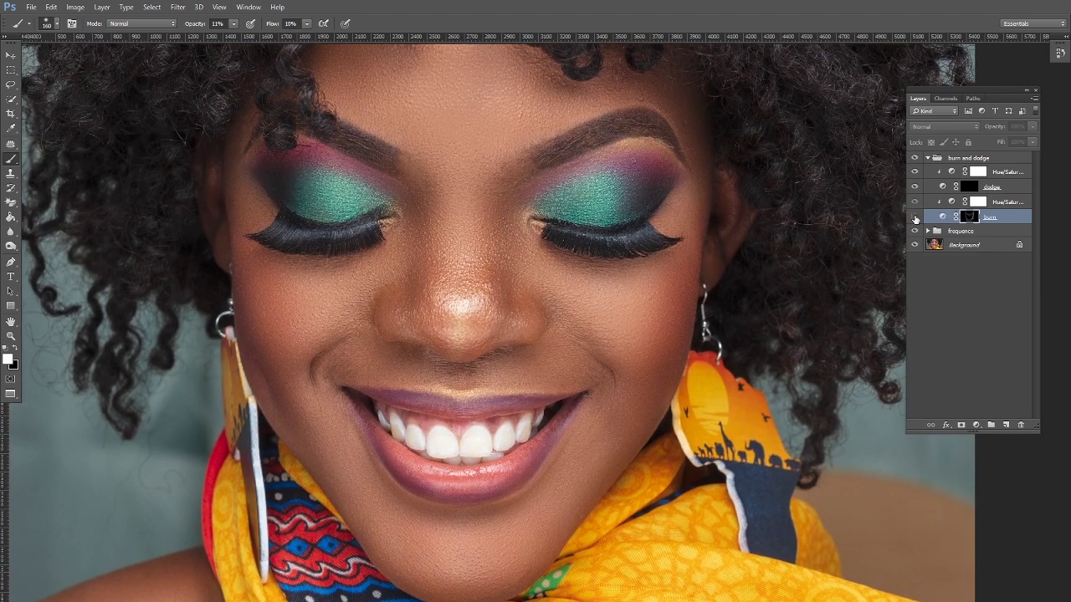
click(915, 217)
key(alt+space)
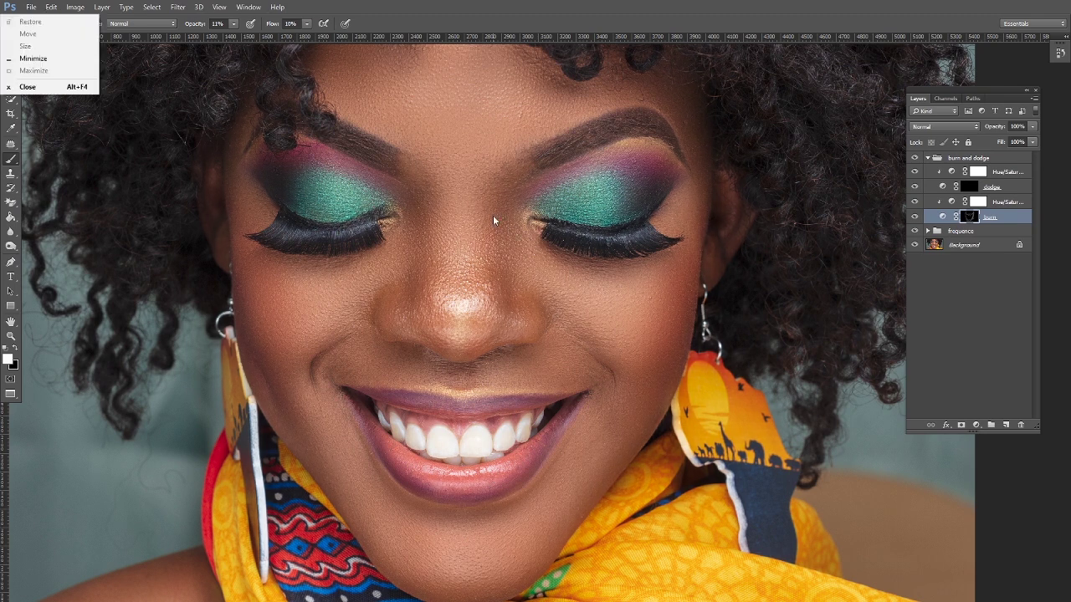
alt+click(492, 215)
alt+click(836, 204)
key(alt+space)
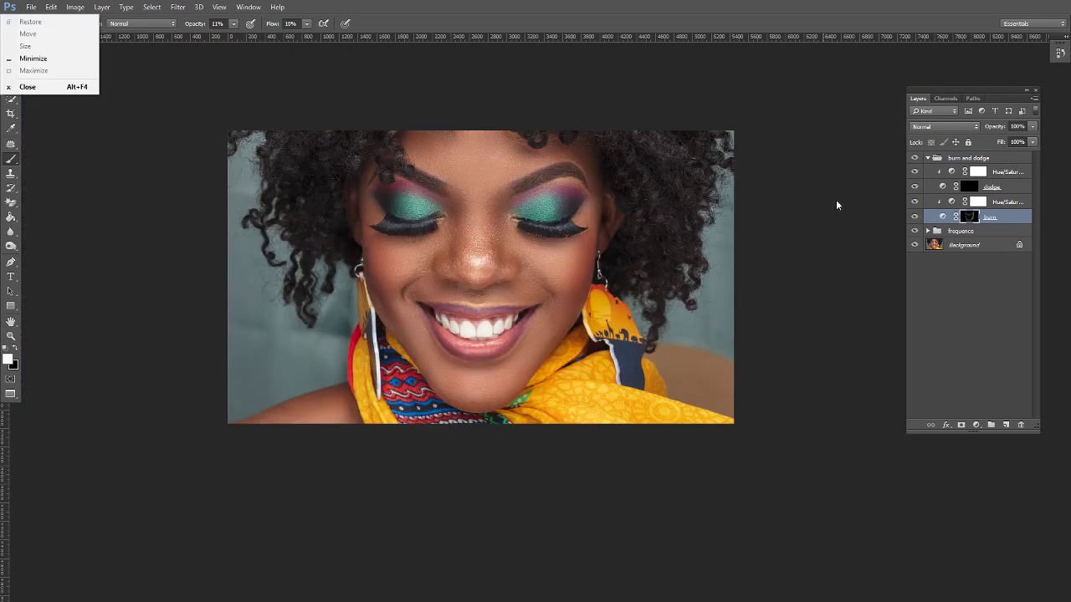
Compare burn on and off twice more, then zoom back in on the face
click(914, 217)
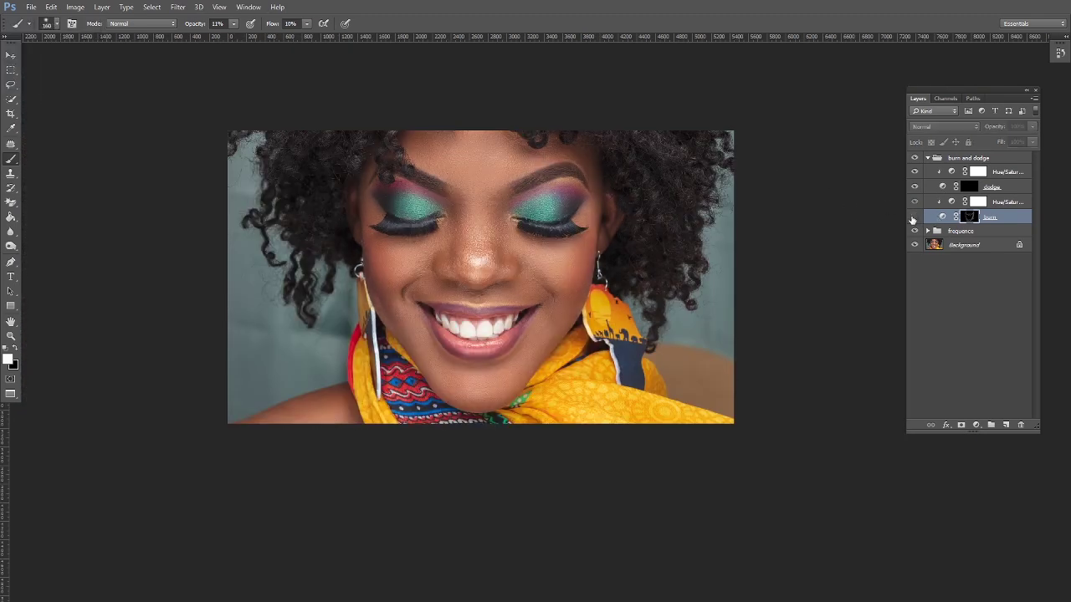
click(914, 217)
click(913, 217)
click(913, 218)
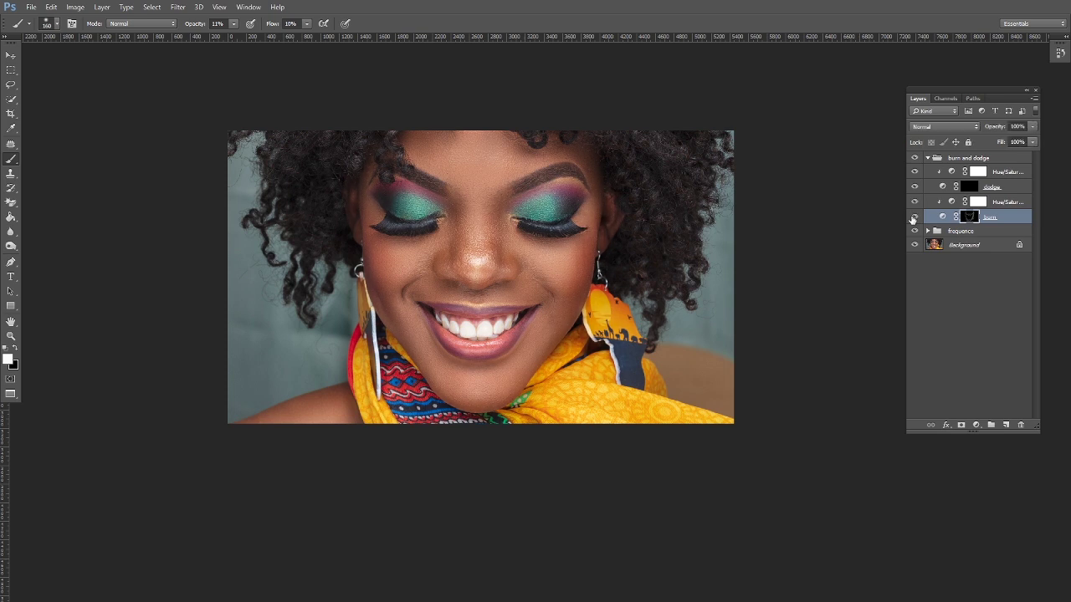
click(11, 335)
click(501, 234)
click(502, 235)
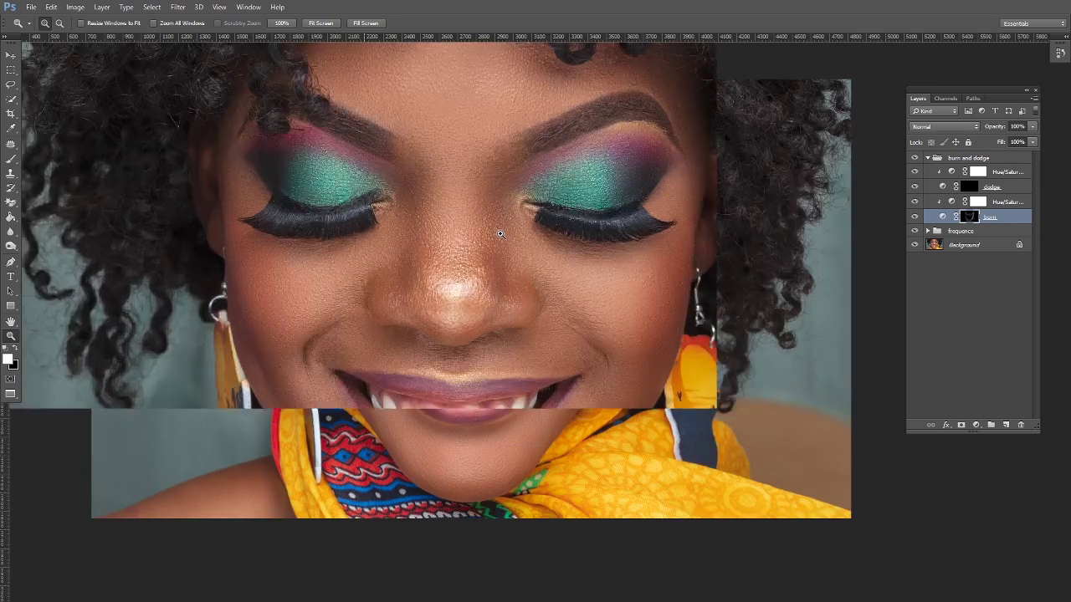
Centre the eyes in a close zoom and switch to a small Burn brush at Midtones range
click(511, 265)
drag(626, 199, 598, 234)
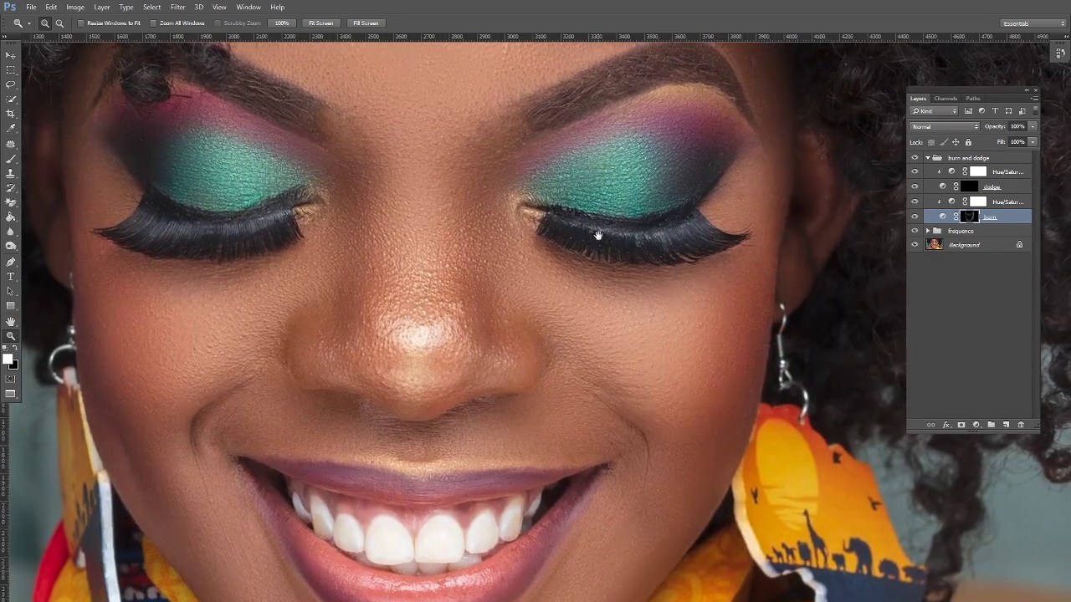
click(11, 246)
right_click(562, 200)
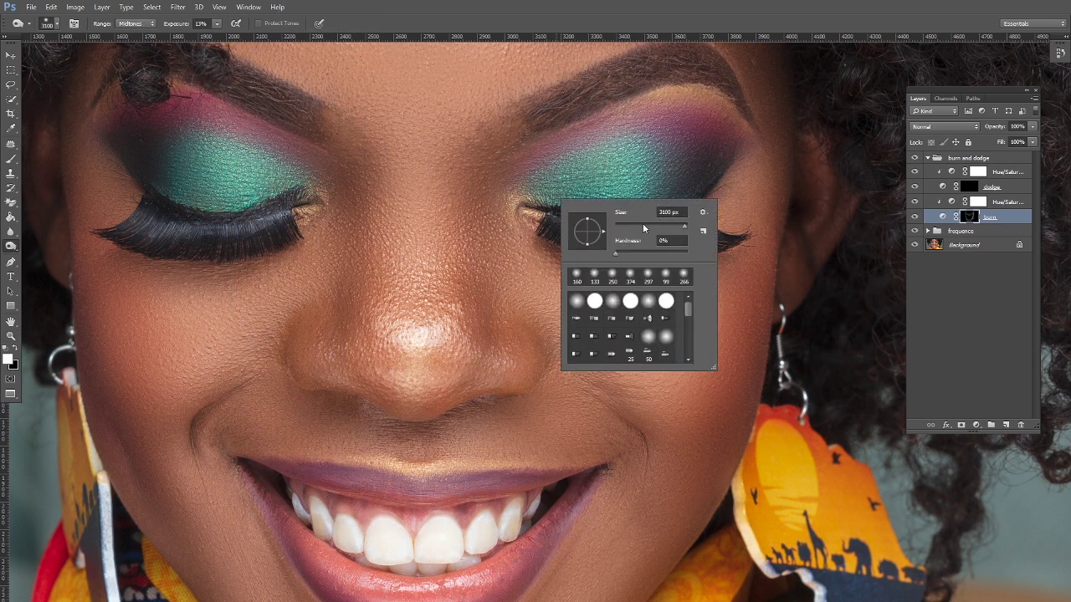
key(Return)
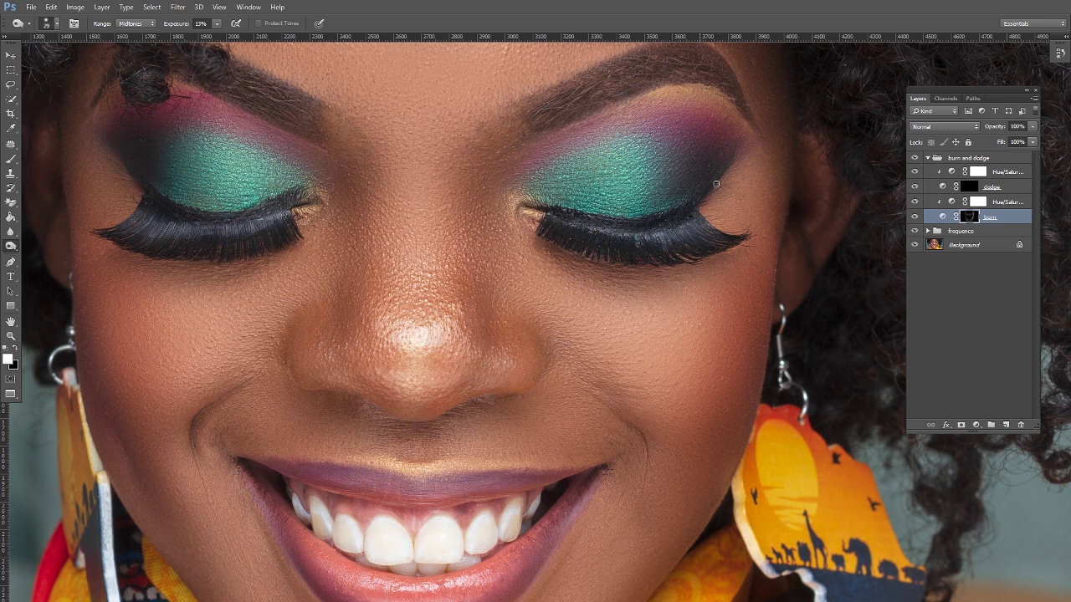
drag(465, 233, 459, 234)
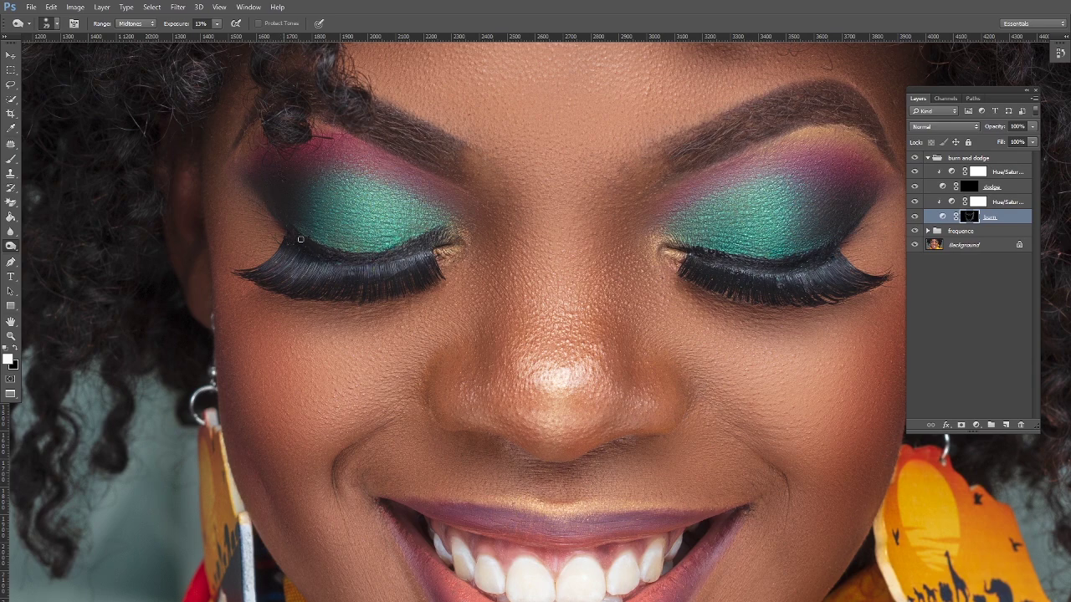
scroll(327, 266, down, 1)
scroll(396, 210, up, 2)
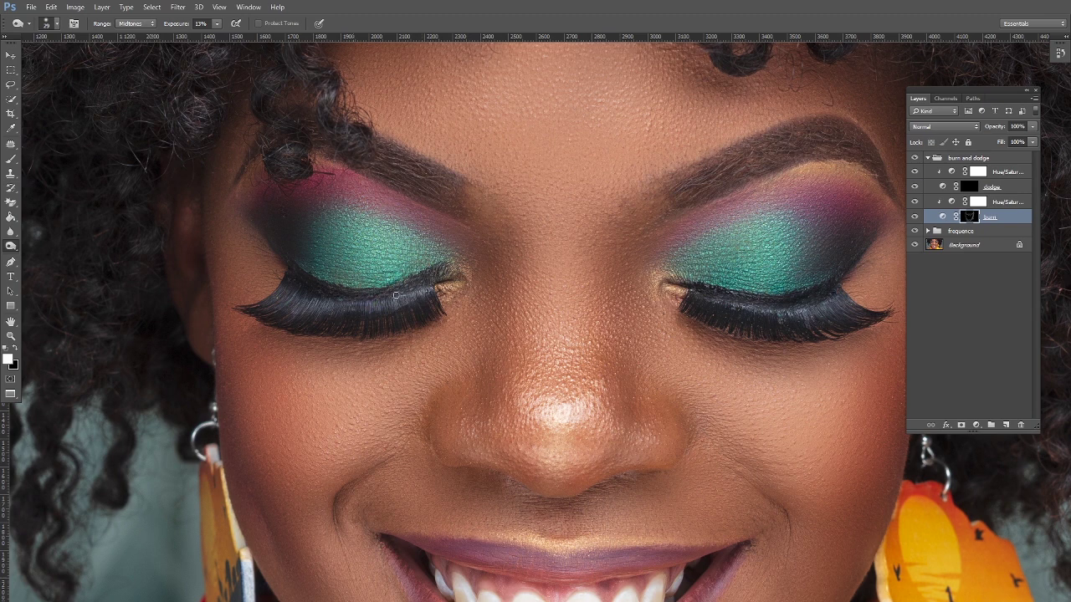
scroll(452, 273, down, 1)
scroll(487, 209, up, 5)
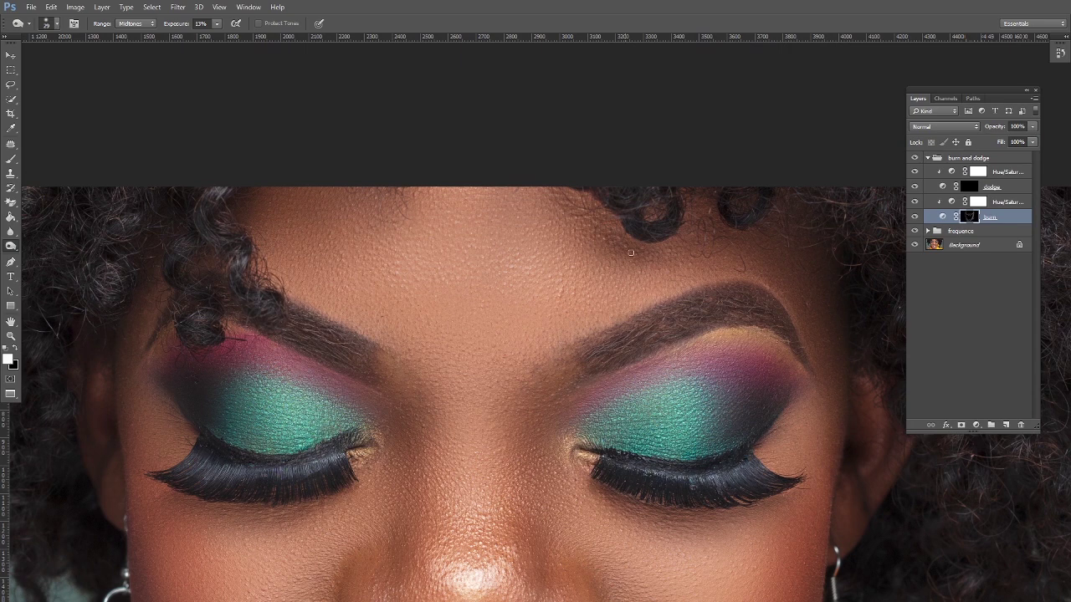
Switch back to the Brush tool at 421 px and zoom out to see the photo
click(11, 158)
right_click(651, 230)
drag(748, 255, 770, 256)
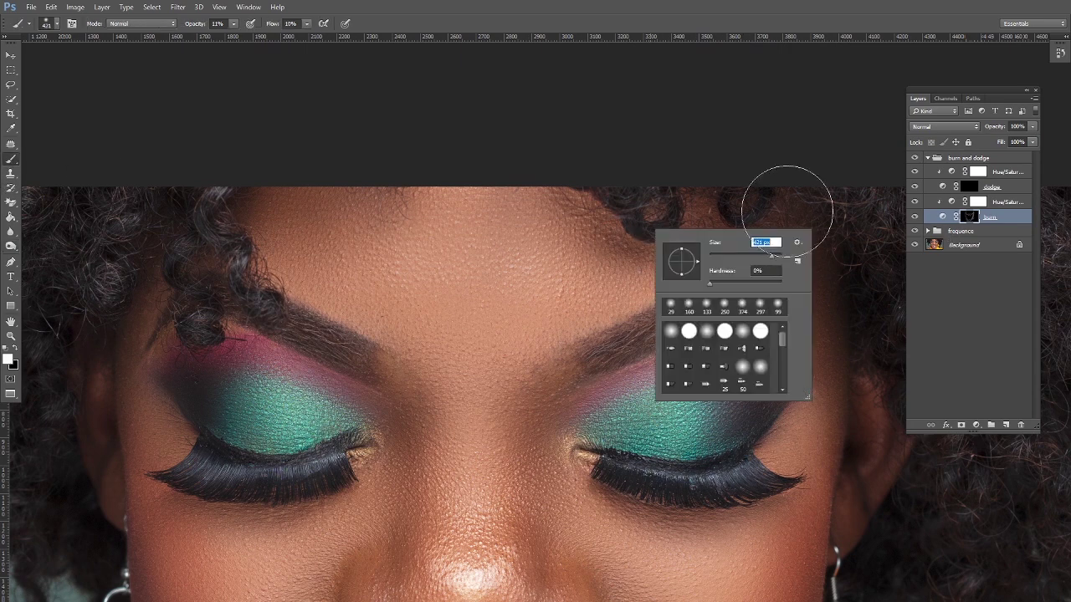
key(Return)
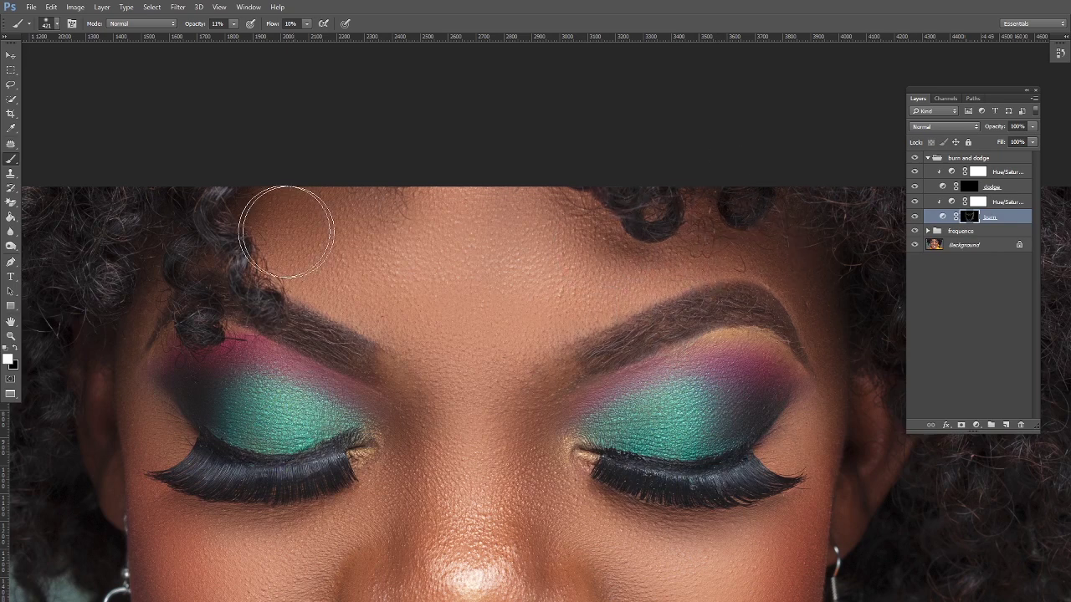
drag(179, 418, 206, 315)
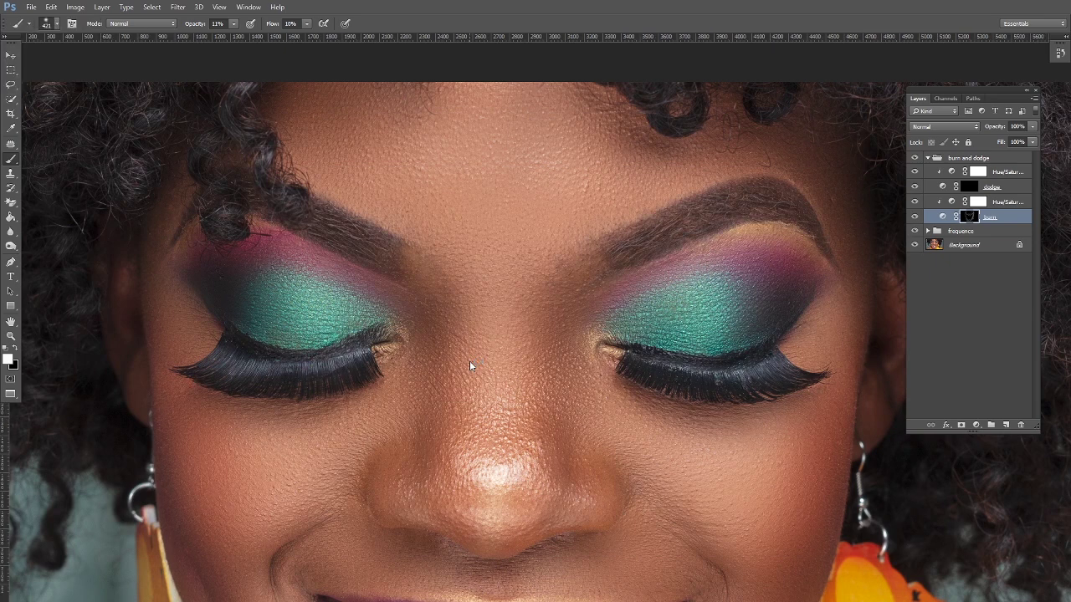
alt+click(470, 361)
alt+click(471, 361)
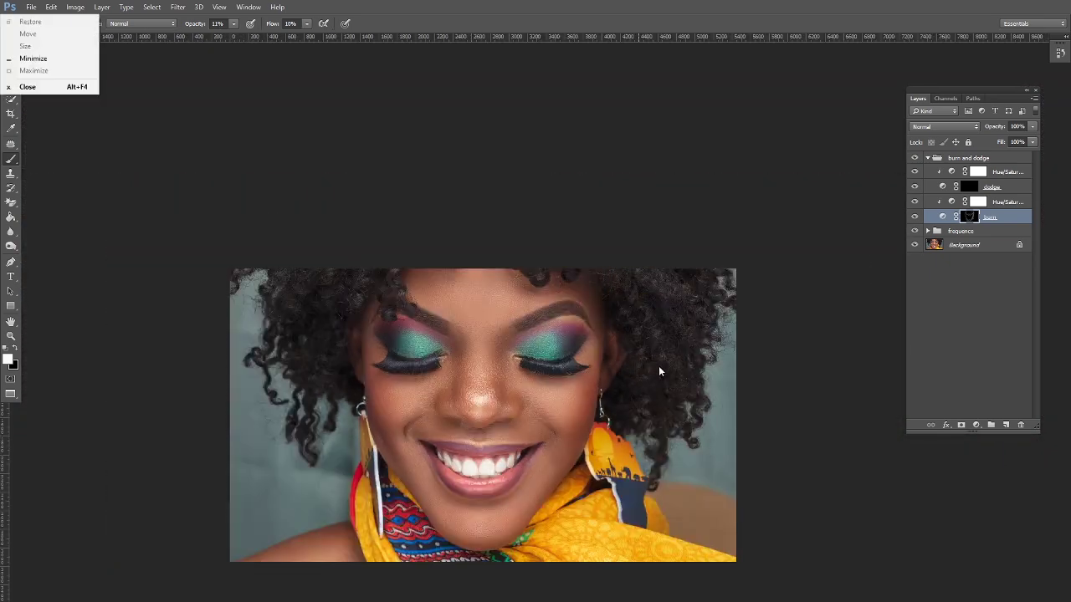
click(661, 354)
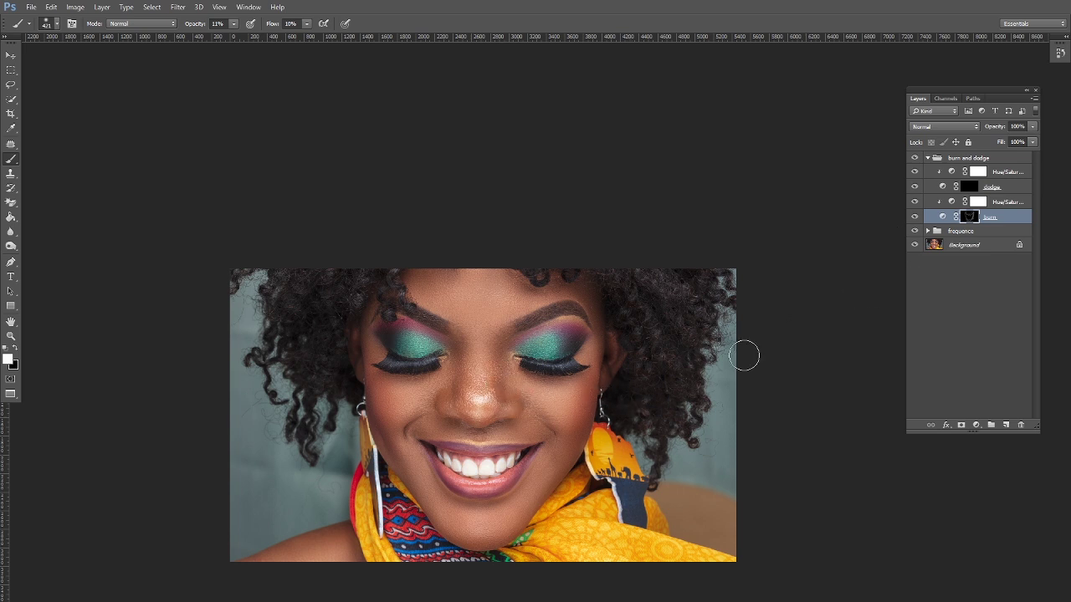
Zoom back in on the face and make the dodge layer active
click(11, 336)
click(474, 374)
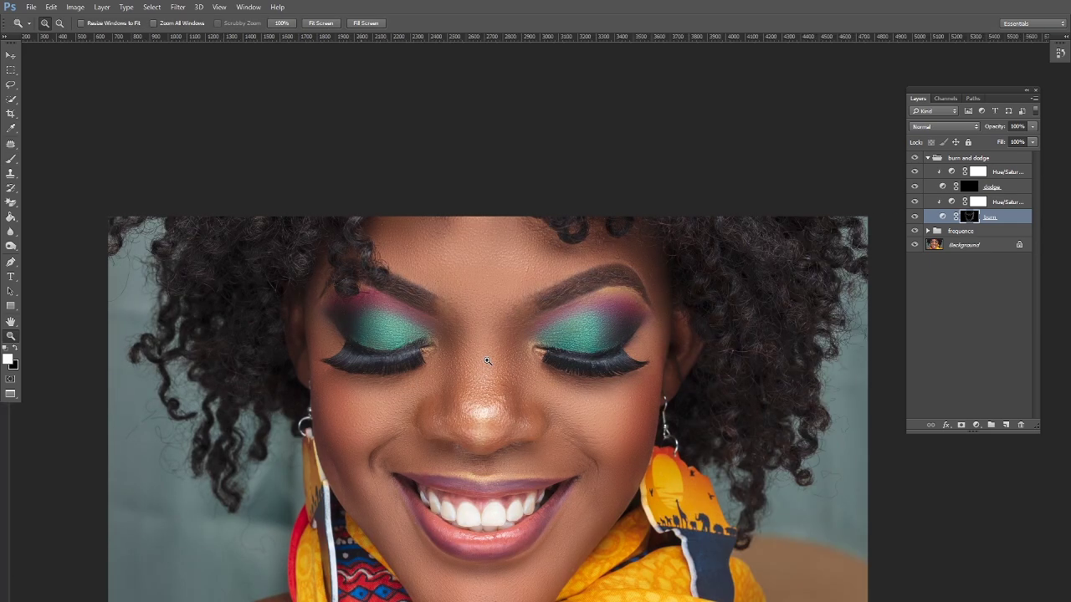
click(487, 354)
drag(501, 344, 507, 295)
click(970, 186)
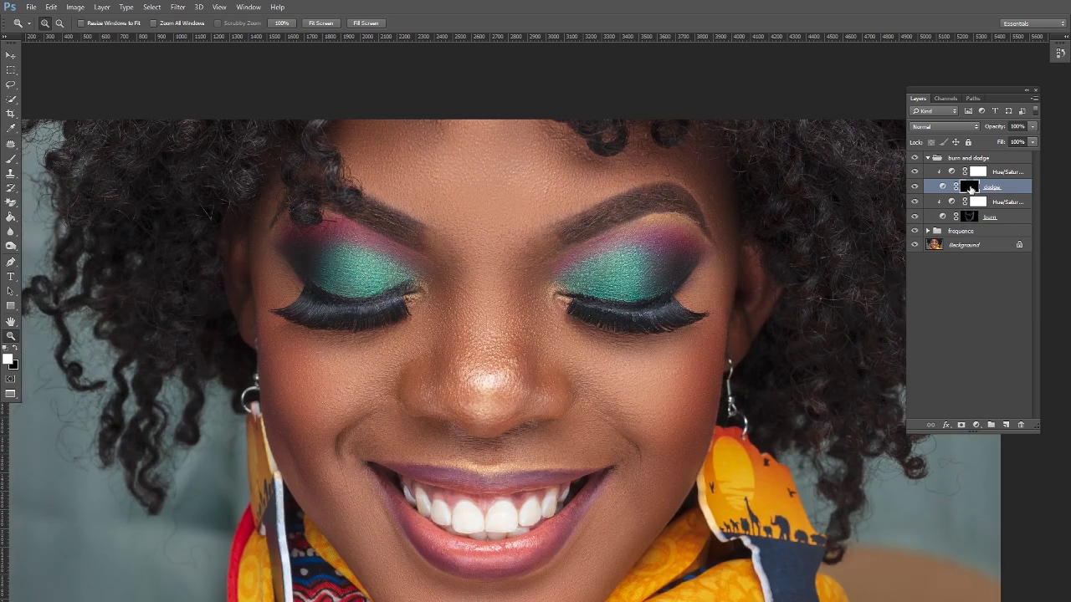
Ready the soft brush on the dodge mask, enlarging it to 514 px, then about 1460 px
click(10, 160)
right_click(490, 309)
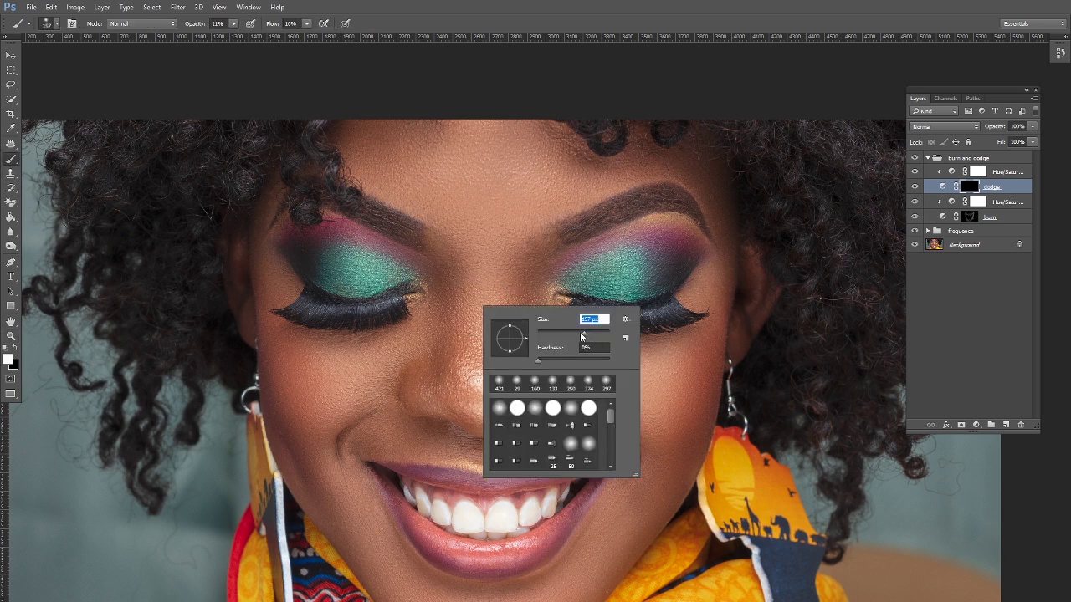
key(Return)
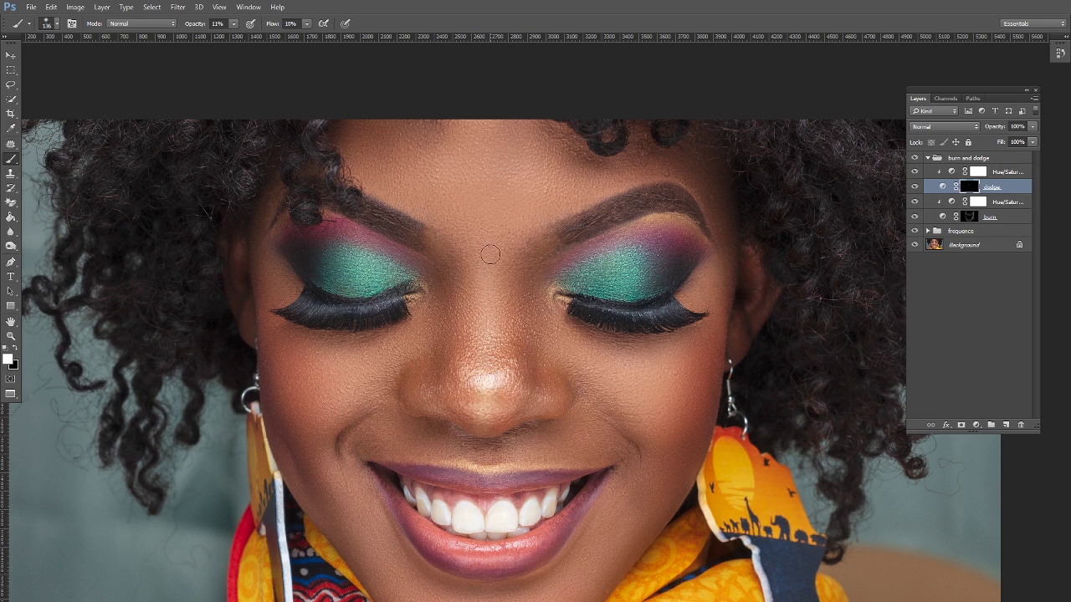
scroll(492, 210, up, 2)
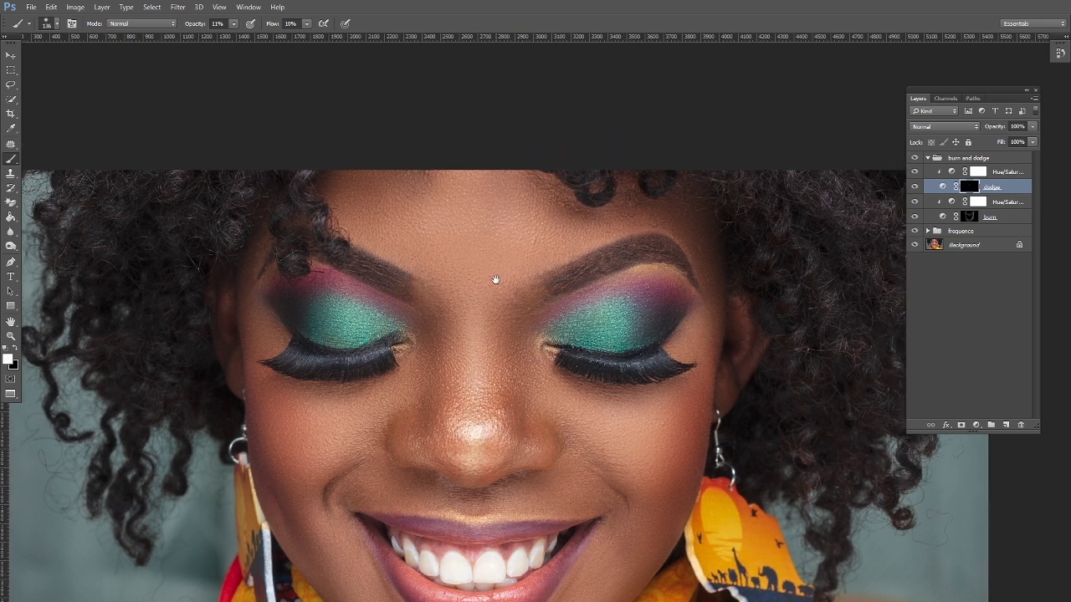
right_click(465, 210)
drag(575, 242, 574, 179)
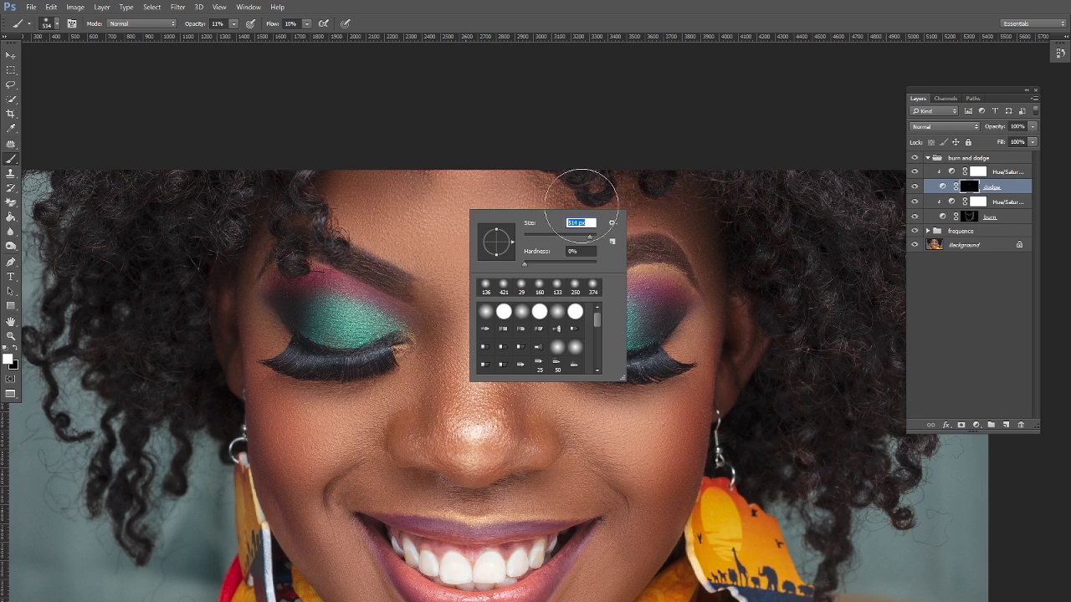
click(485, 205)
right_click(465, 206)
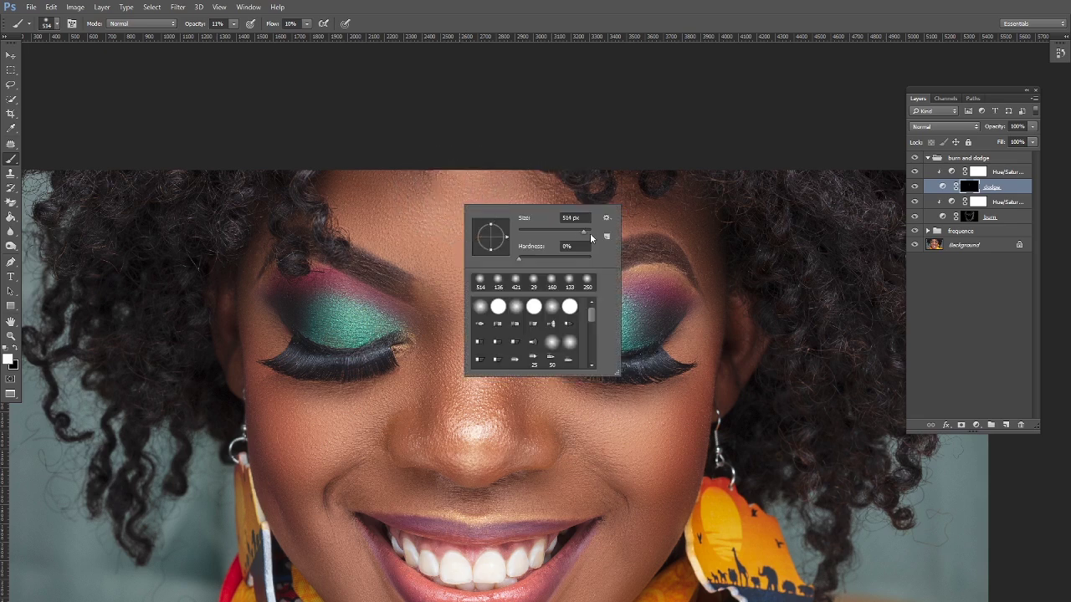
drag(586, 233, 590, 232)
click(489, 126)
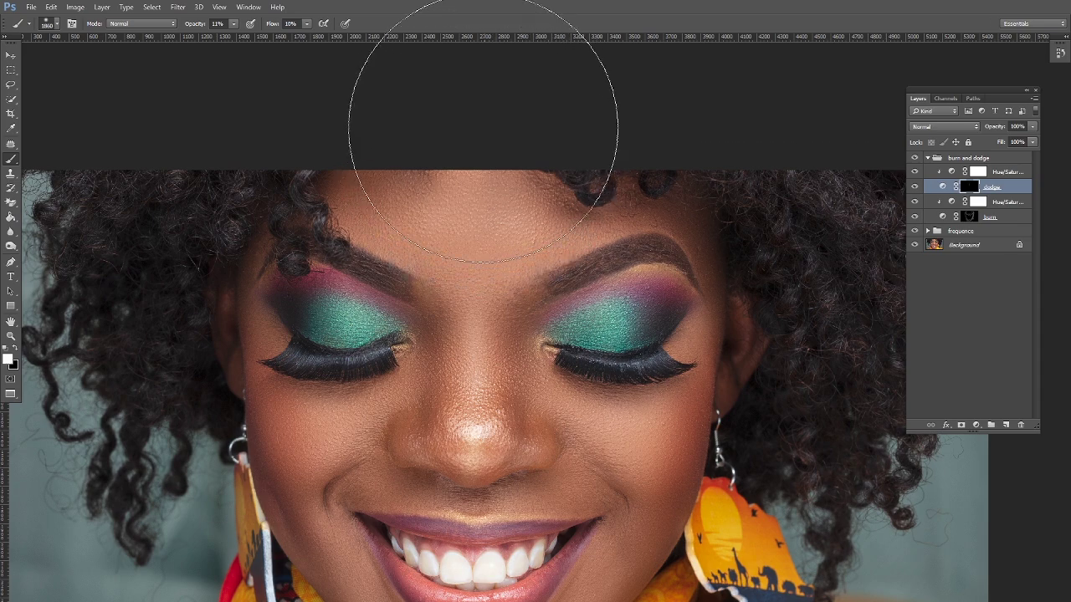
Brush soft highlights across the face with a 160 px brush, adjusting size along the way
right_click(502, 262)
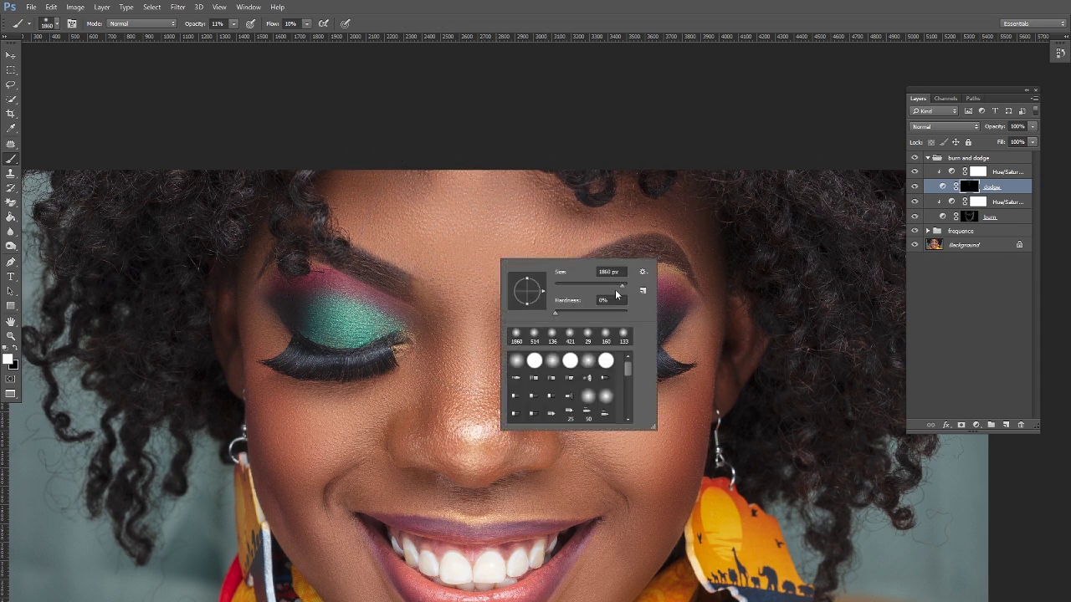
drag(606, 286, 601, 286)
click(471, 343)
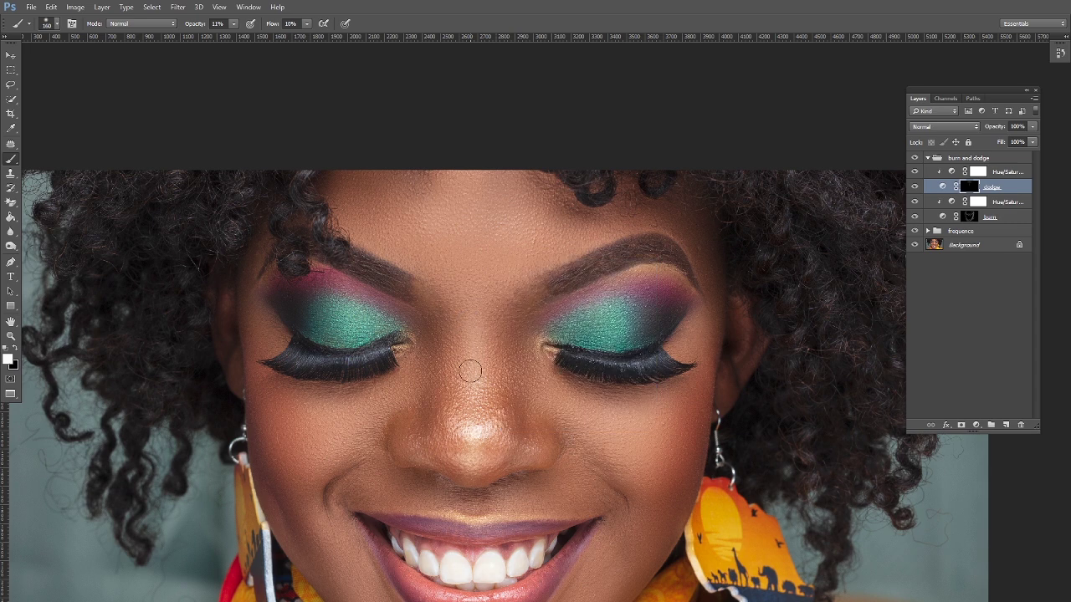
scroll(477, 360, down, 1)
scroll(484, 331, down, 1)
scroll(418, 343, up, 2)
scroll(393, 348, right, 1)
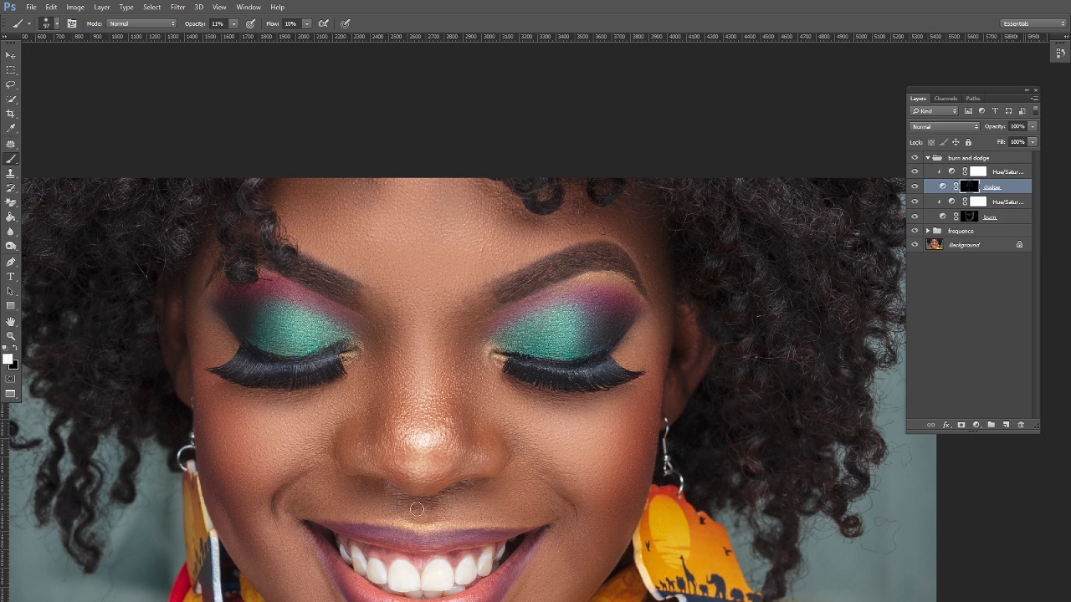
scroll(417, 509, down, 2)
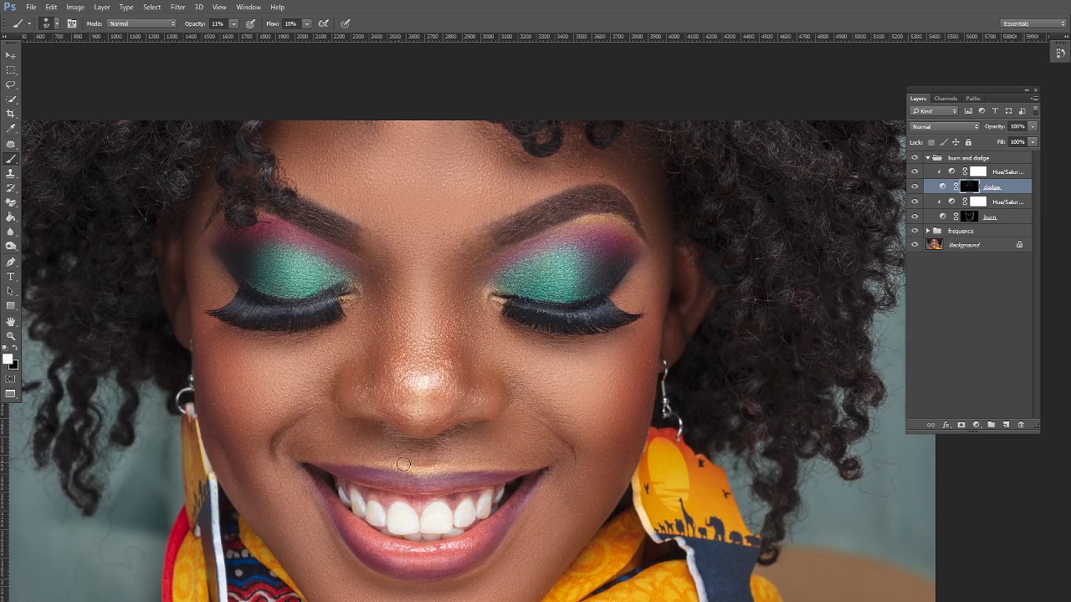
scroll(403, 464, down, 2)
right_click(540, 323)
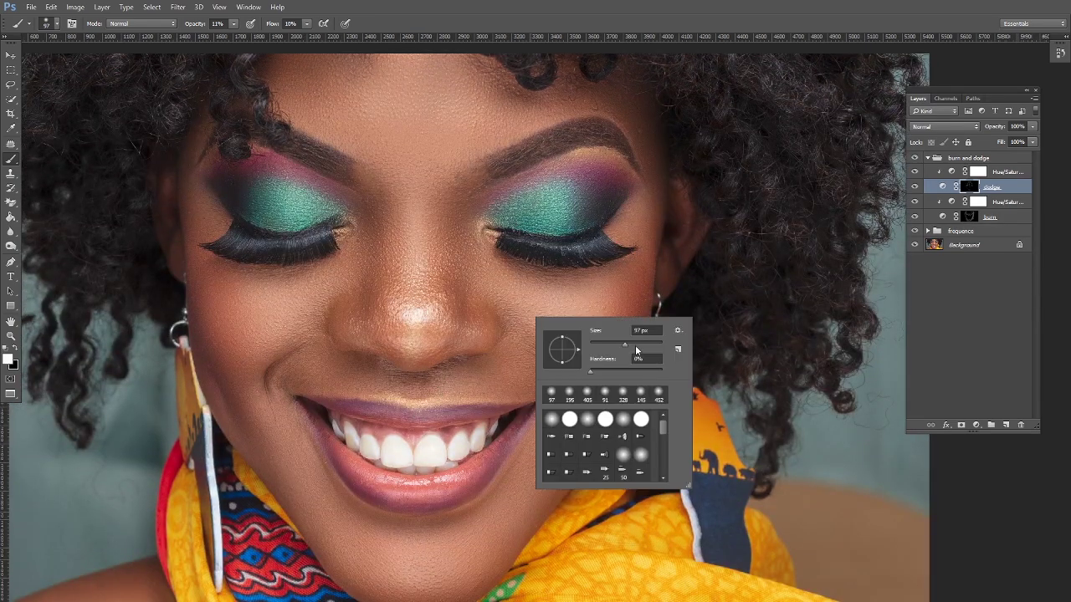
key(Return)
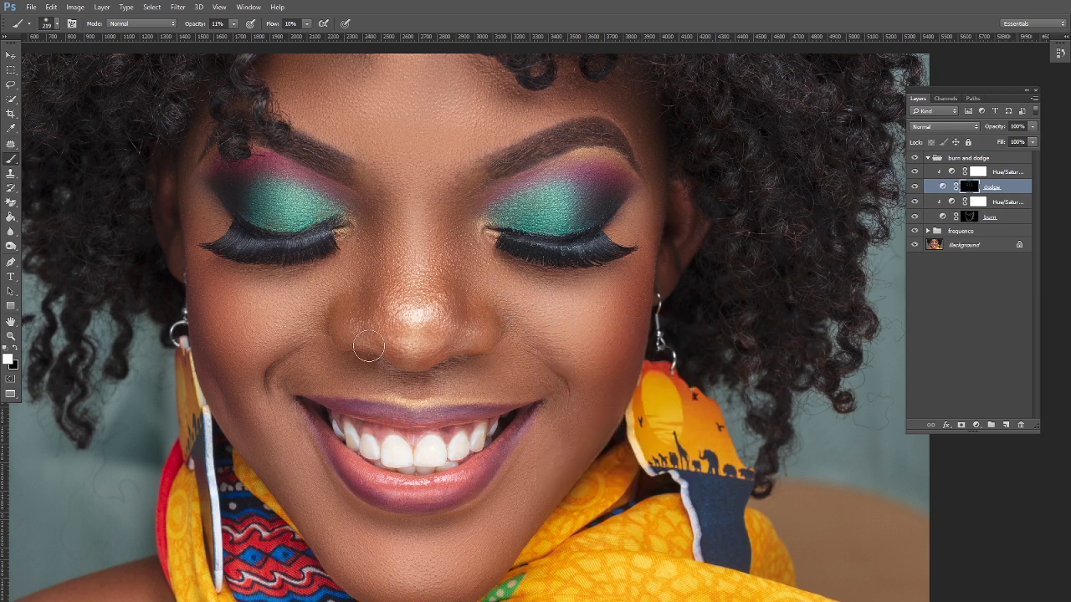
Zoom out to view the whole portrait with burn and dodge shading
scroll(422, 314, down, 3)
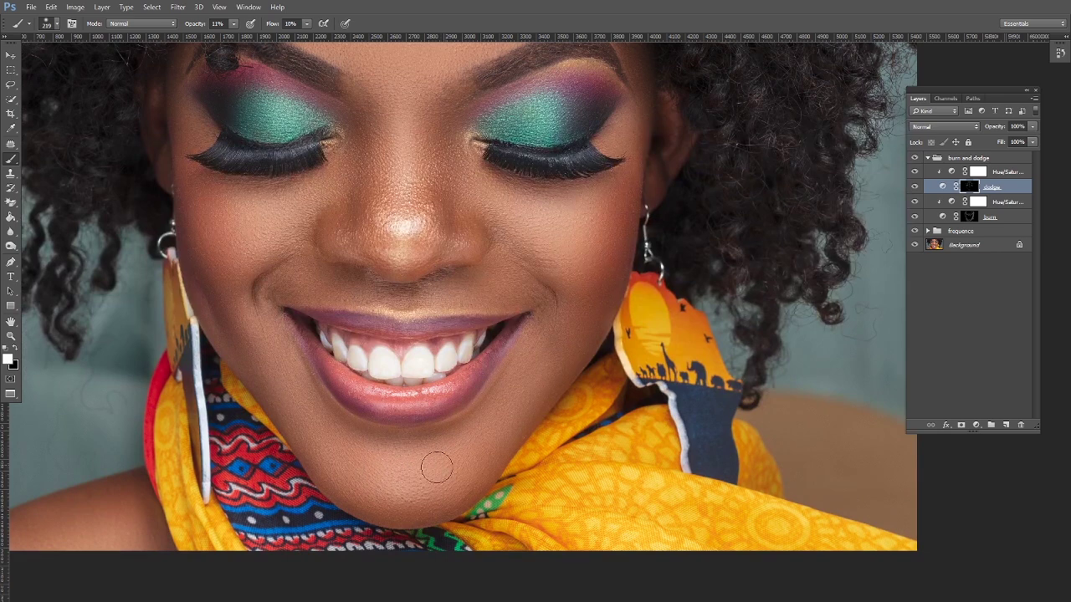
scroll(474, 430, up, 6)
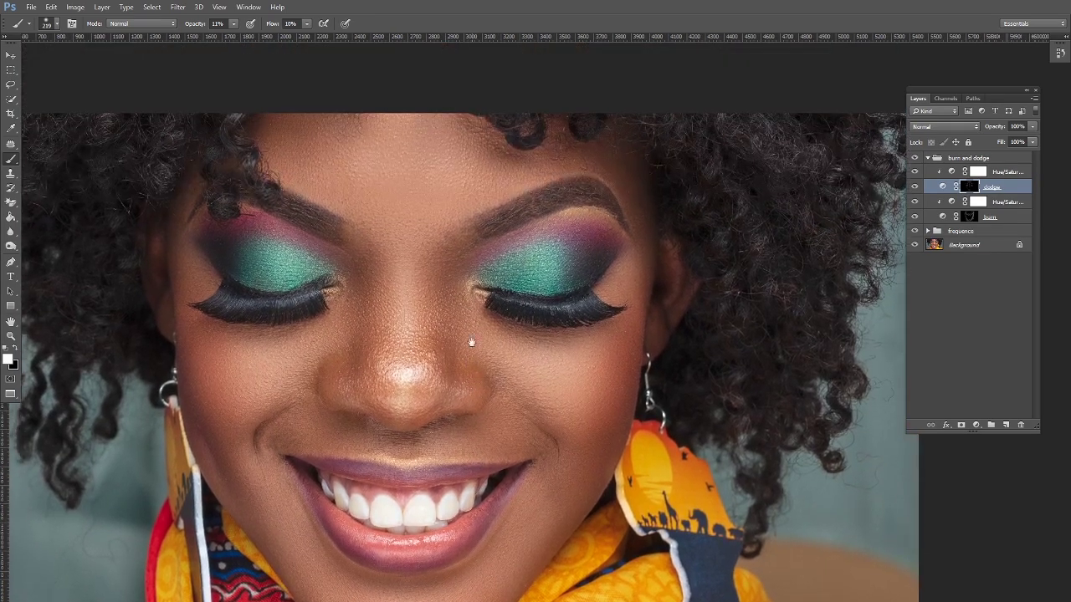
key(alt+space)
key(Escape)
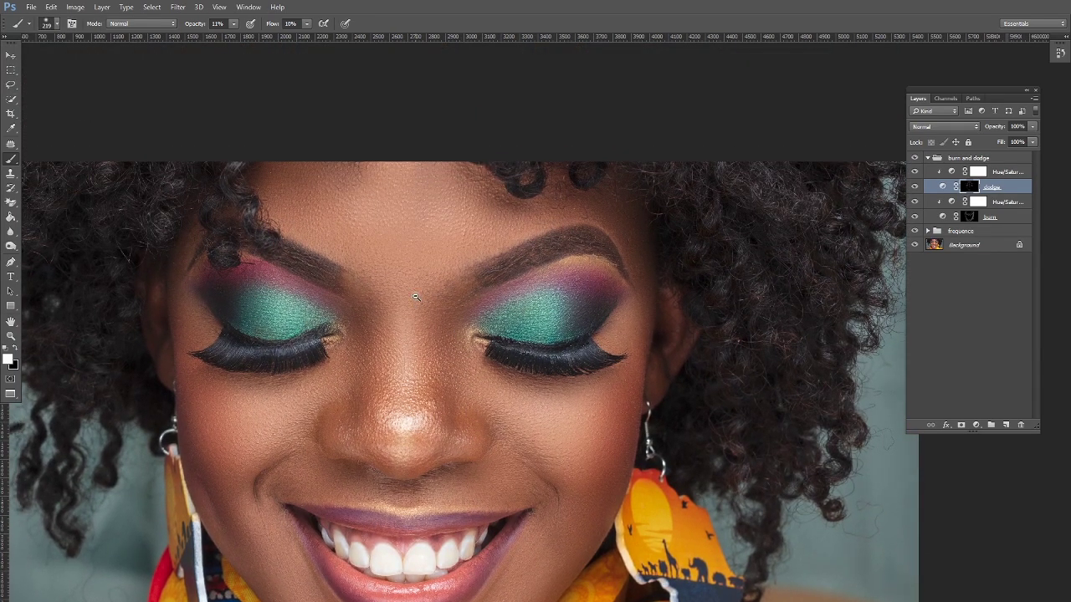
scroll(415, 296, down, 5)
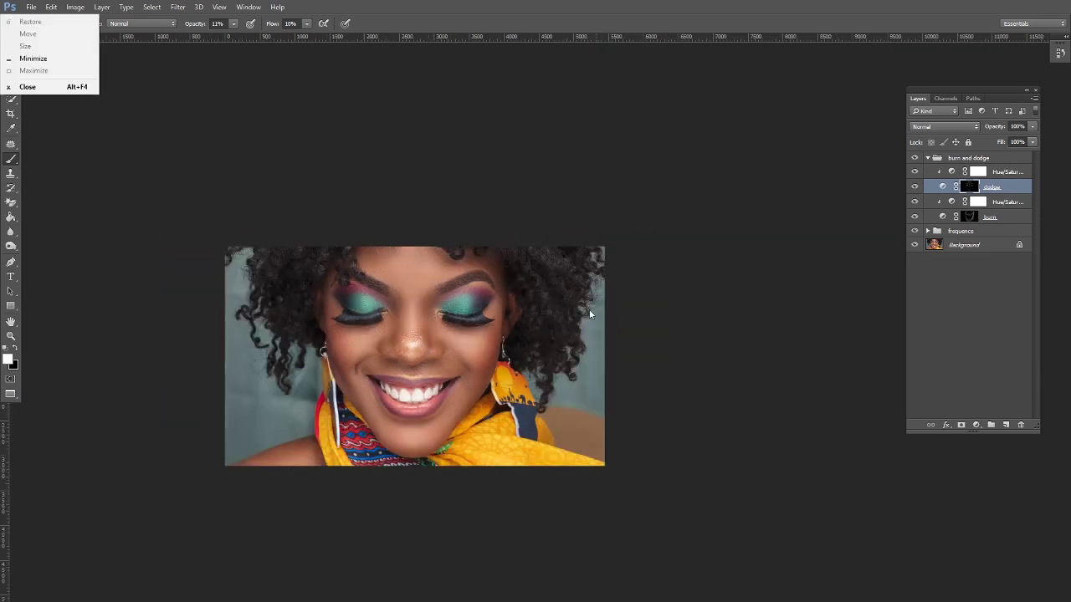
Reopen the burn and dodge group, select the burn mask, and zoom in on the mouth
click(927, 158)
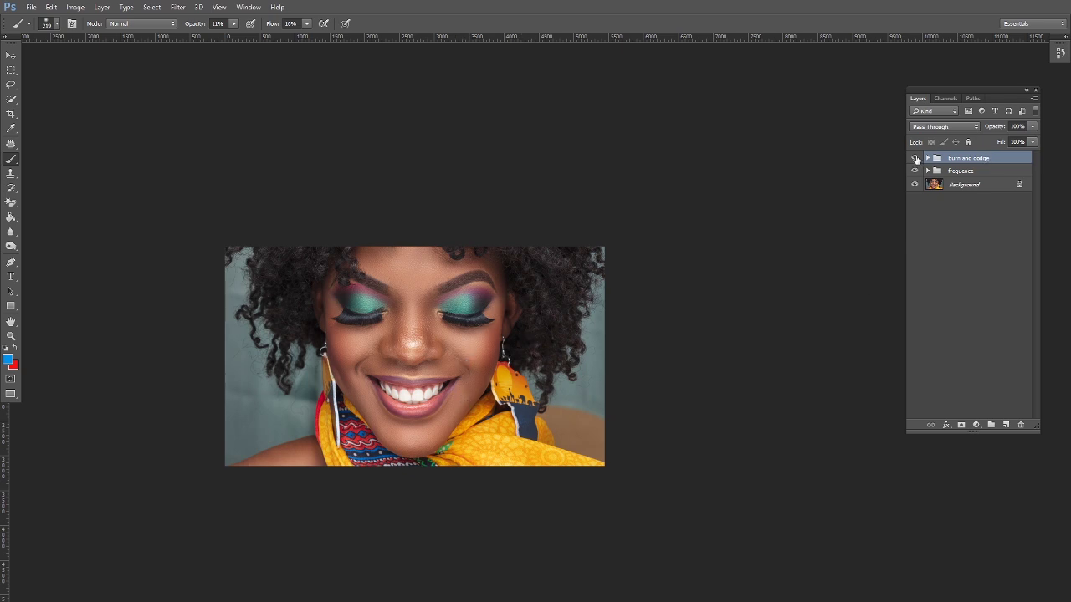
click(927, 158)
click(966, 217)
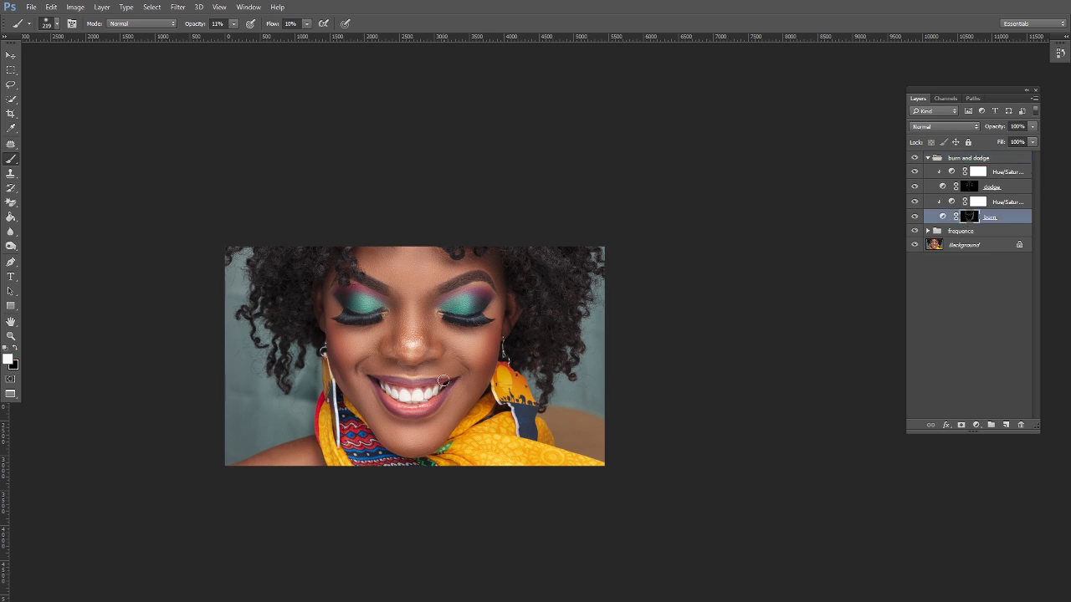
key(z)
click(396, 389)
click(395, 389)
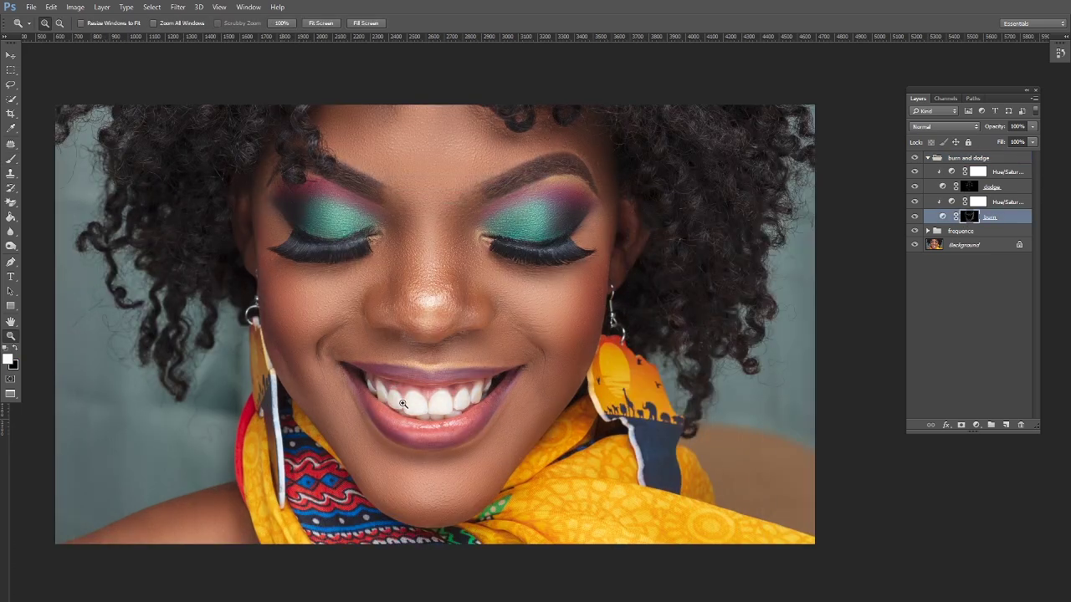
click(404, 405)
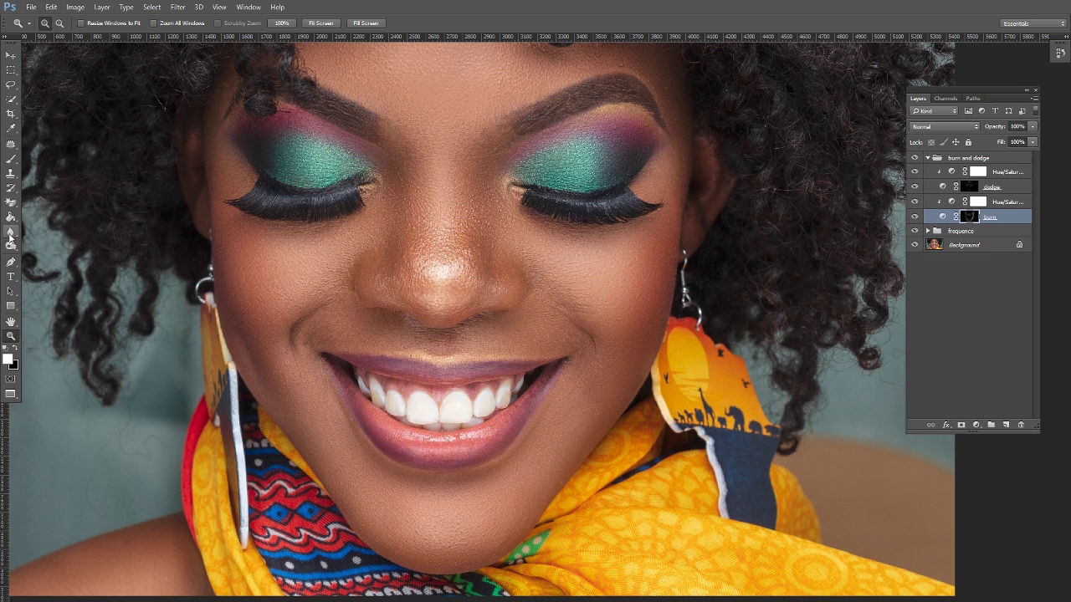
Darken the lower lip with a 129 px brush, check it, then collapse the group and zoom out
click(11, 159)
right_click(345, 383)
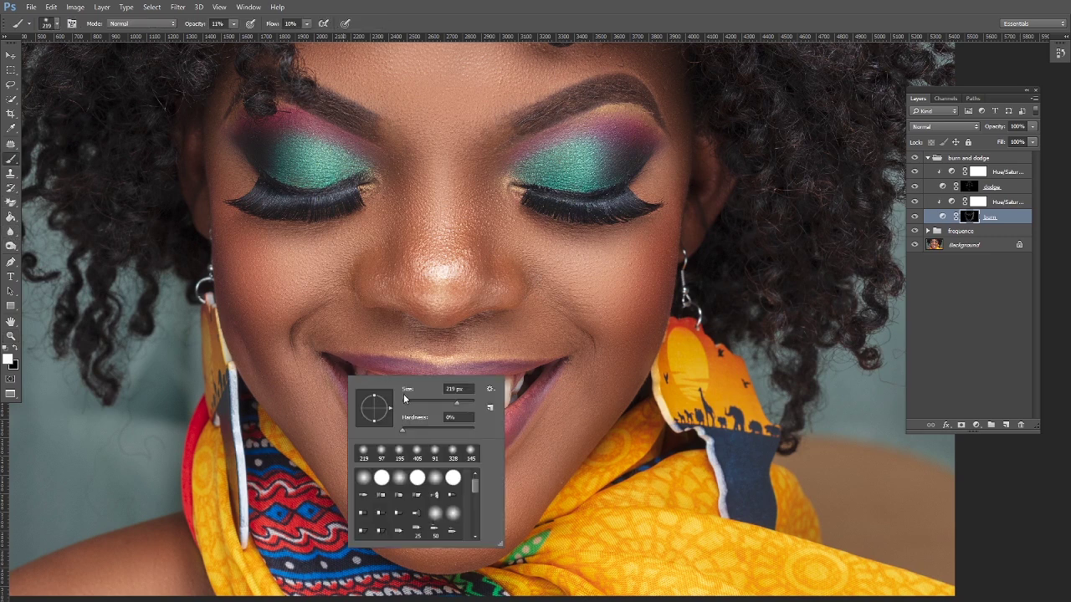
key(Return)
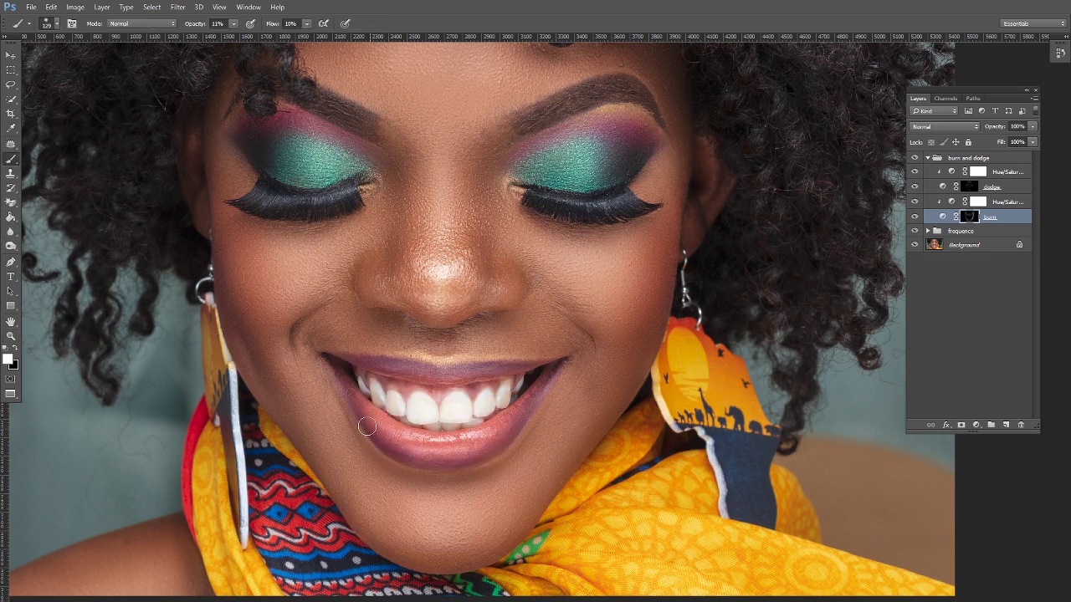
click(915, 216)
click(915, 216)
click(928, 159)
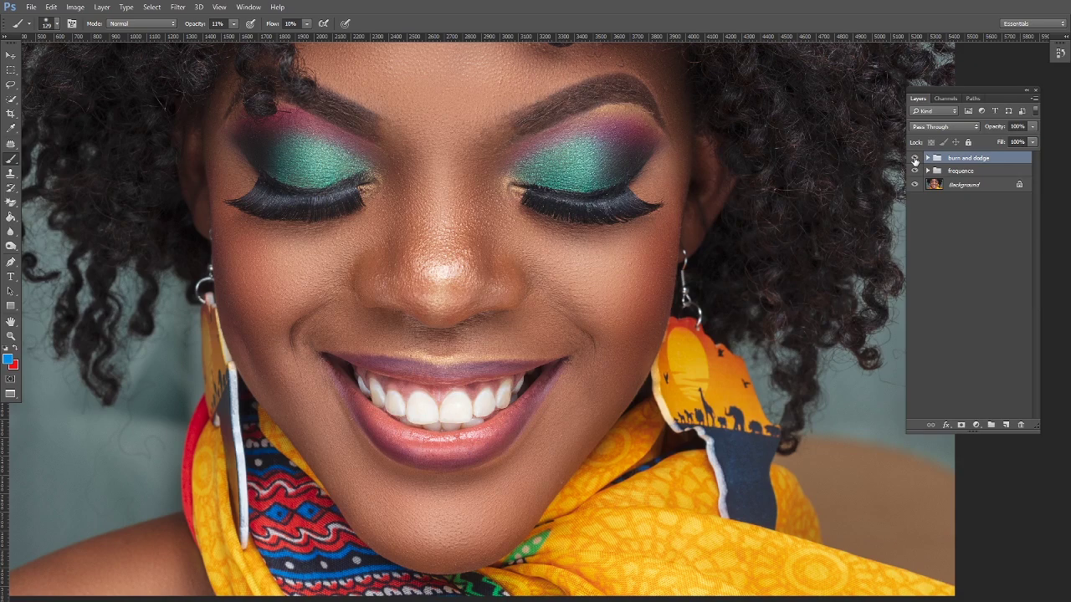
key(alt+minus)
scroll(497, 210, down, 2)
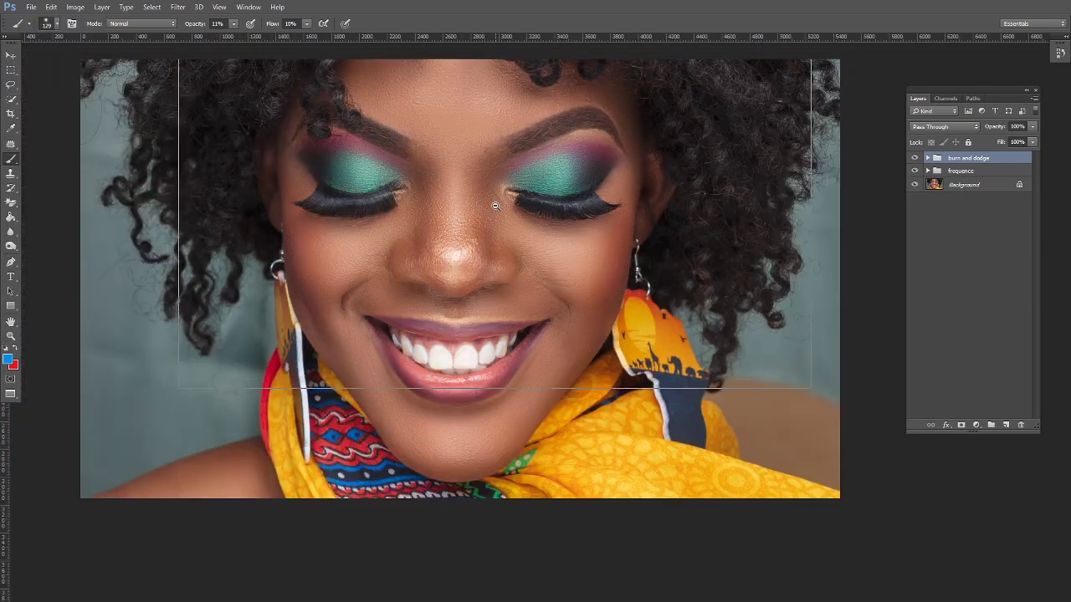
key(Escape)
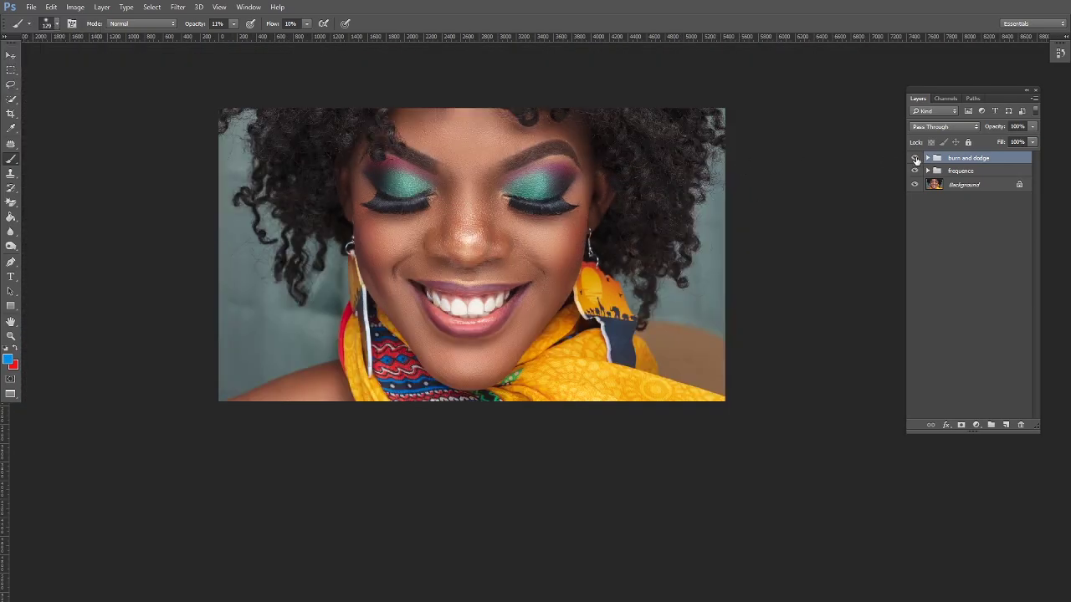
Compare the photo without the burn and dodge group, then add a Gradient Map adjustment layer
click(915, 158)
click(916, 159)
click(915, 158)
click(976, 427)
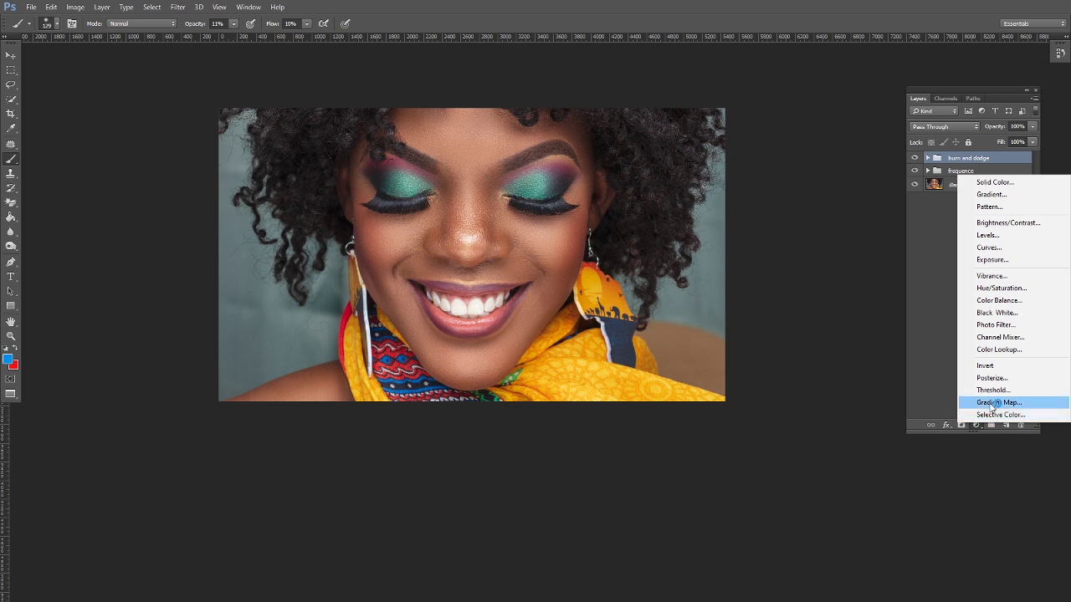
click(992, 403)
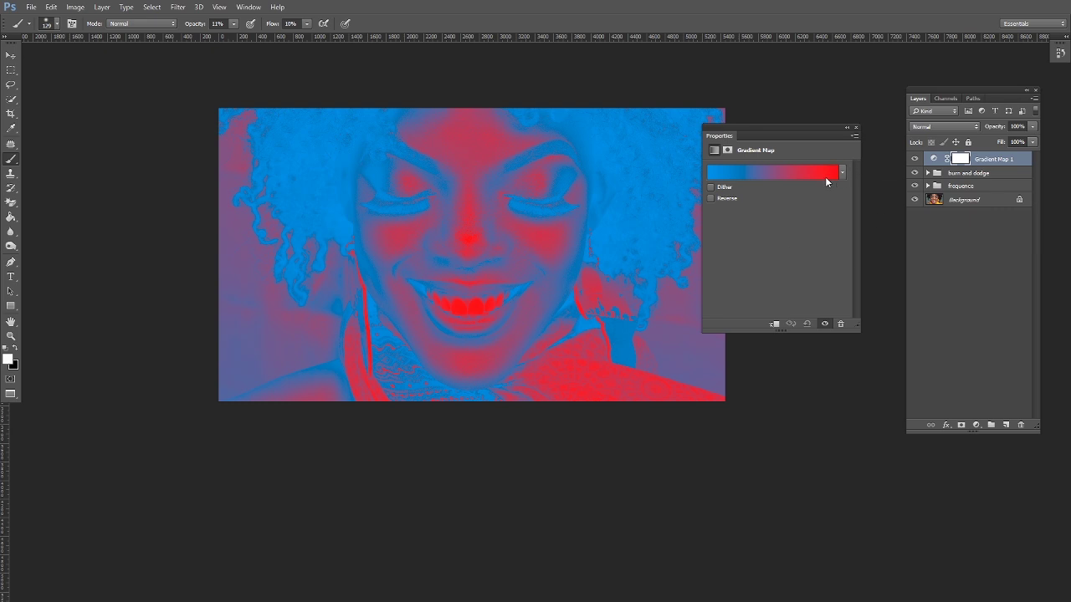
Set the gradient map's left colour stop to a dark teal shade
click(713, 172)
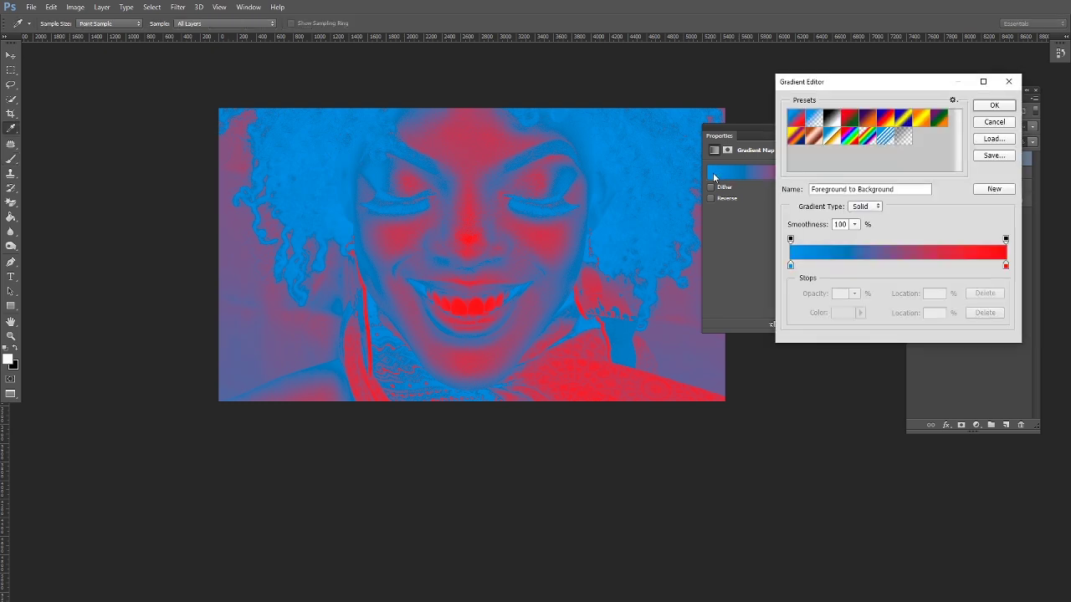
click(790, 266)
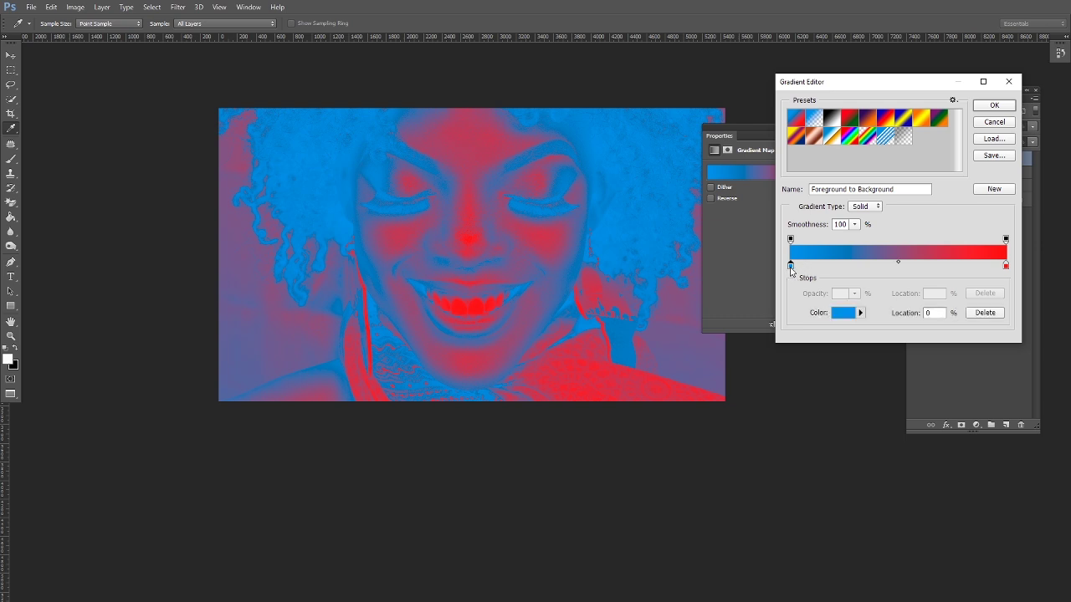
click(843, 313)
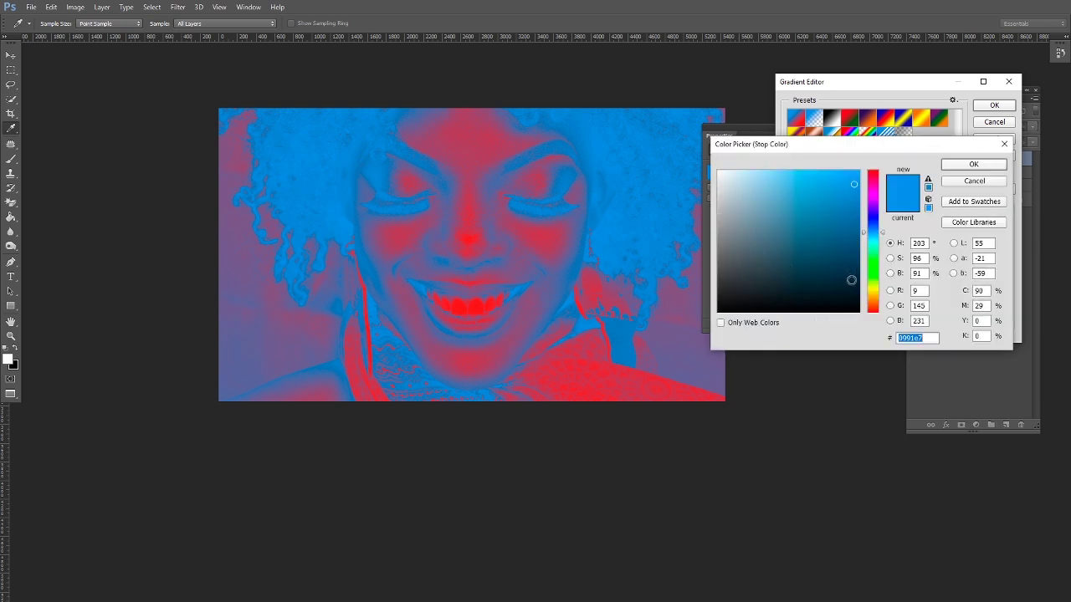
click(852, 279)
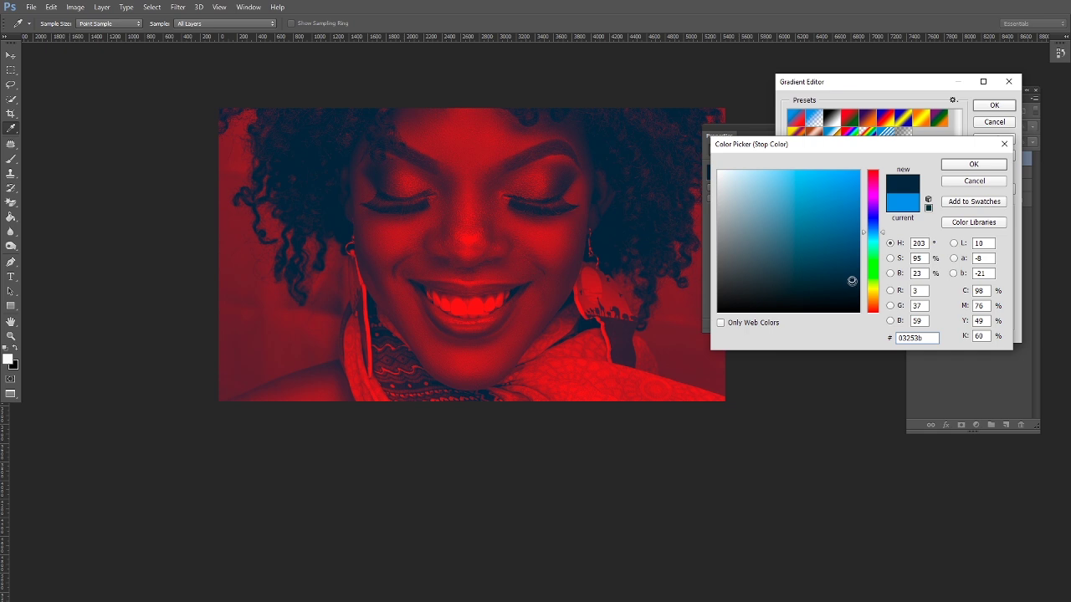
click(852, 289)
click(853, 283)
click(874, 237)
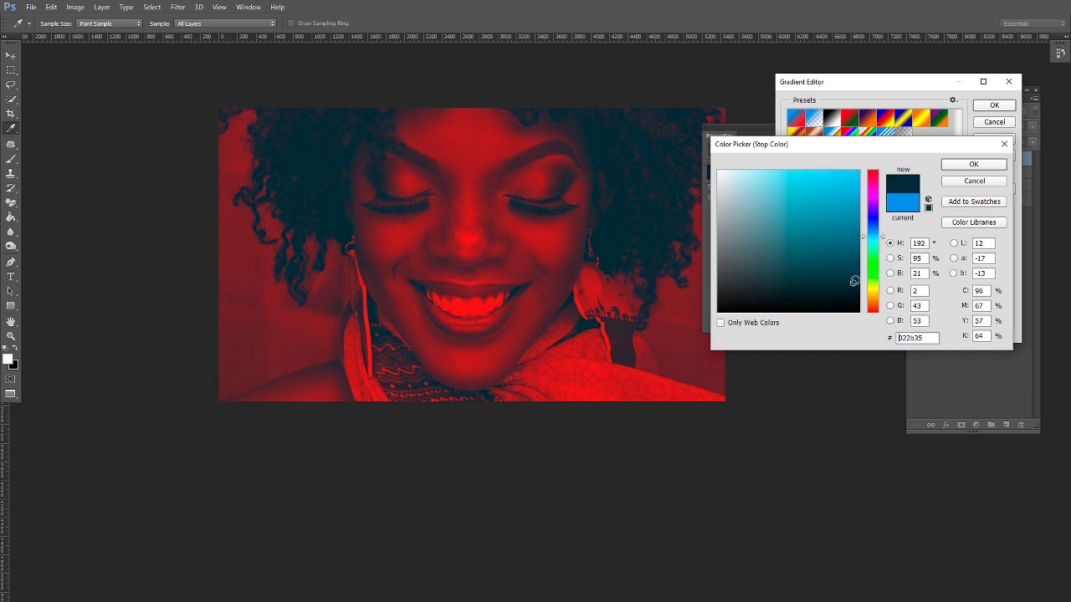
click(854, 284)
click(958, 168)
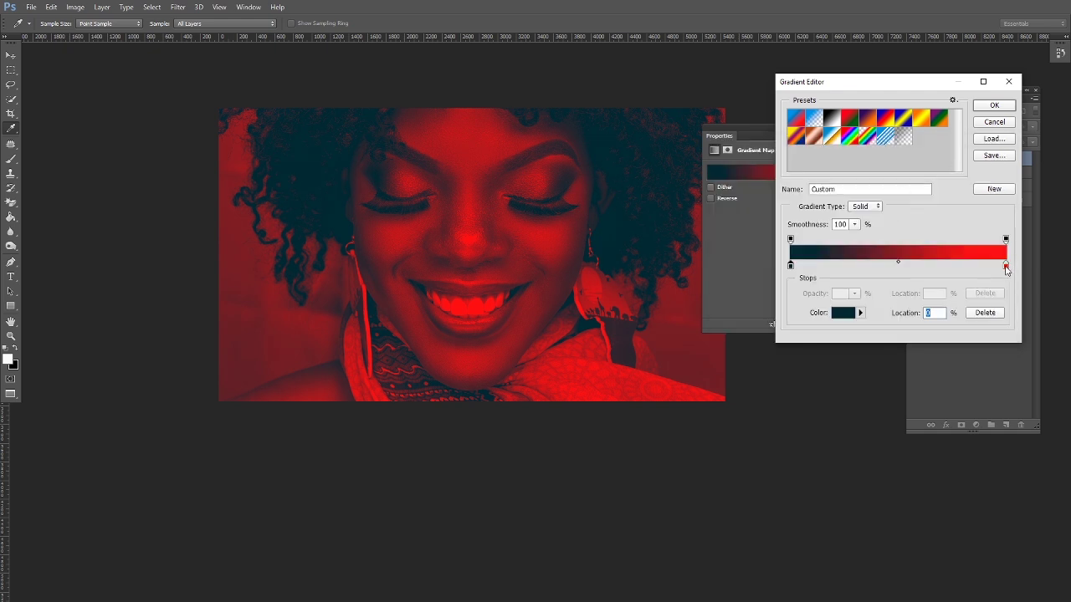
Set the right stop to web-safe pale pink #ffcccc and apply the gradient
click(1006, 265)
click(845, 315)
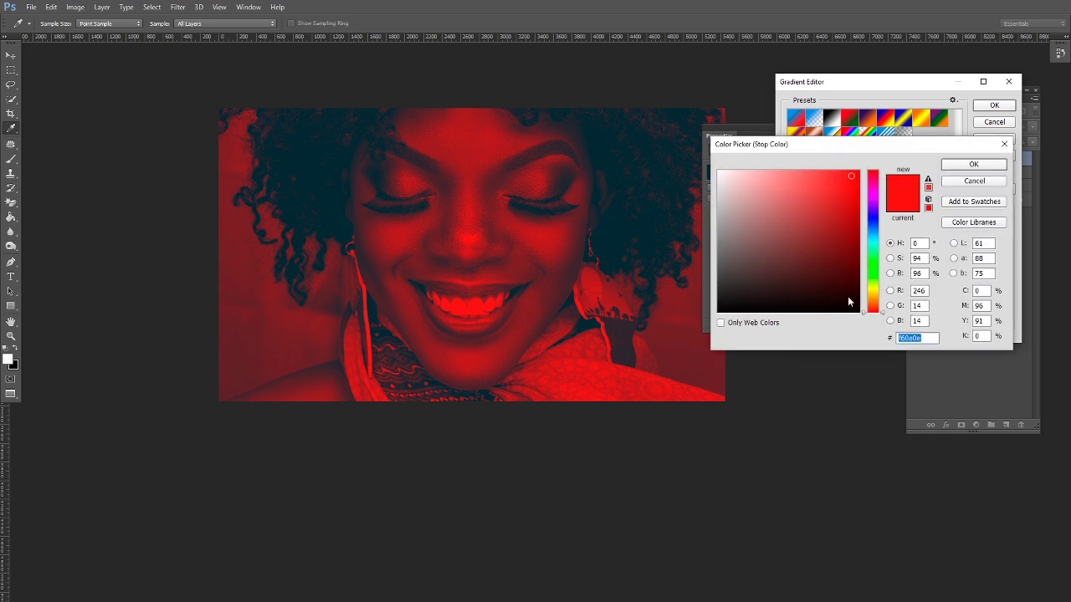
click(720, 322)
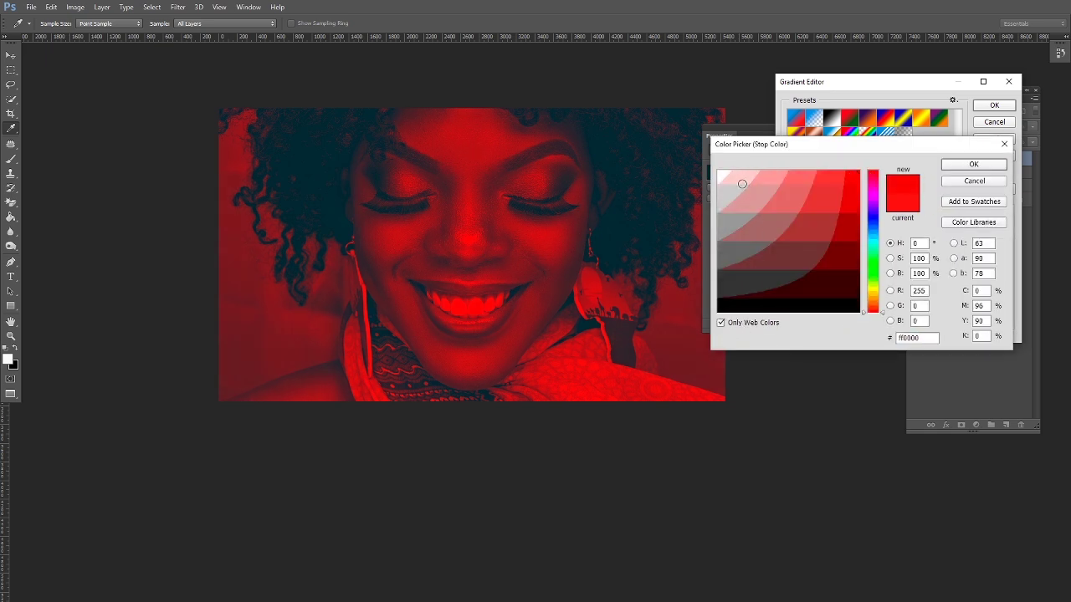
click(749, 176)
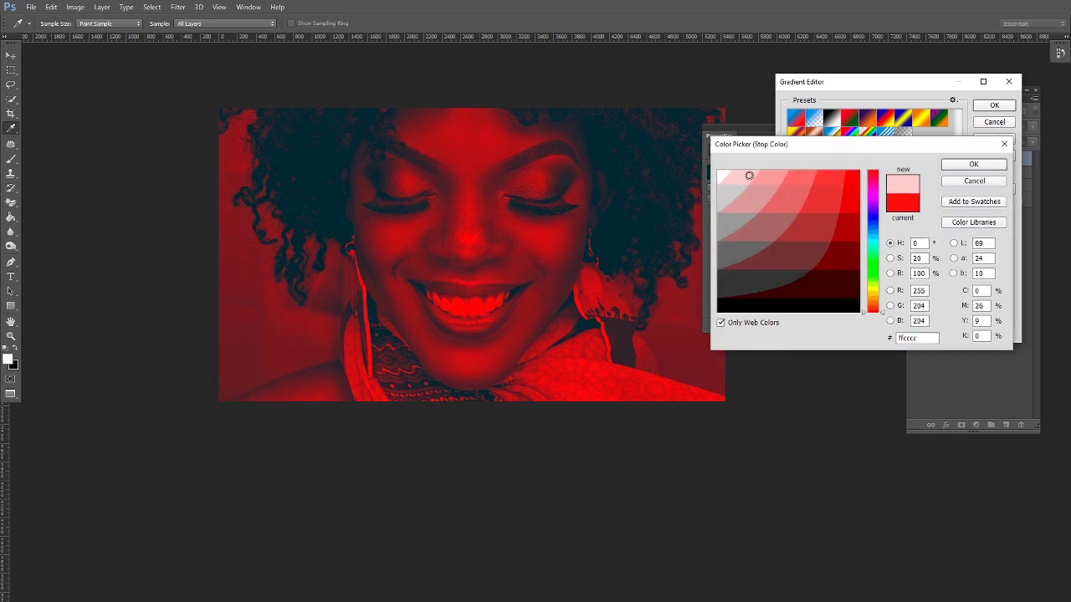
click(970, 165)
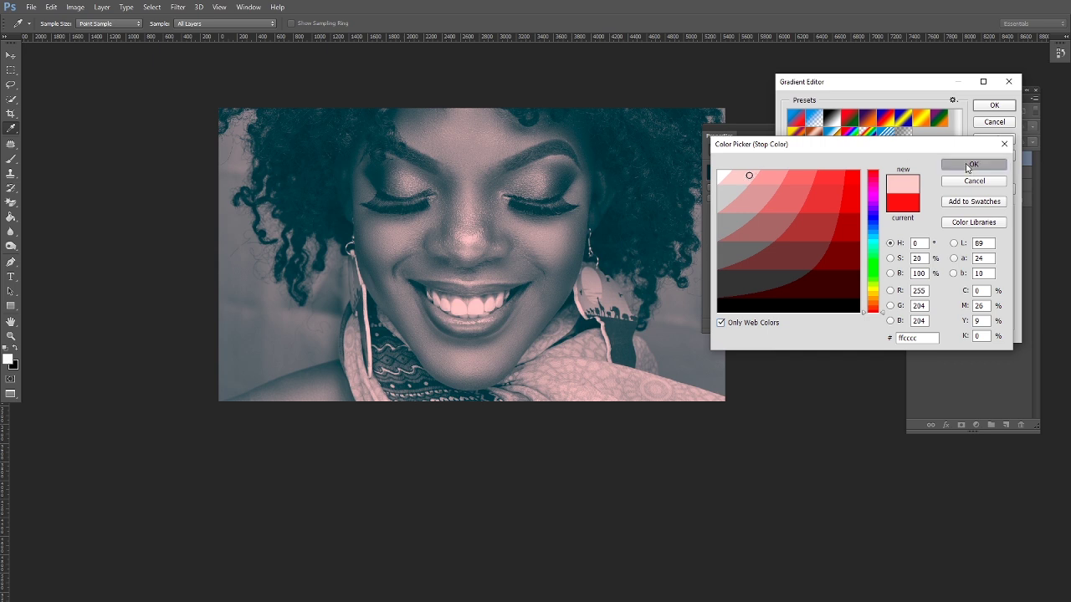
click(994, 107)
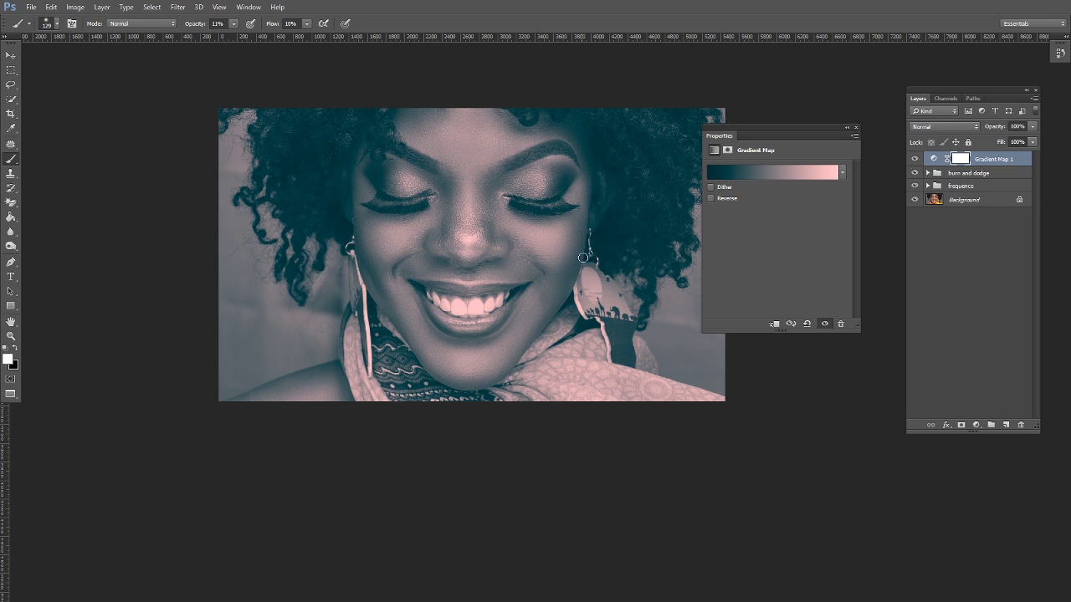
Set Gradient Map 1 to Color blend mode at 9% opacity
click(974, 126)
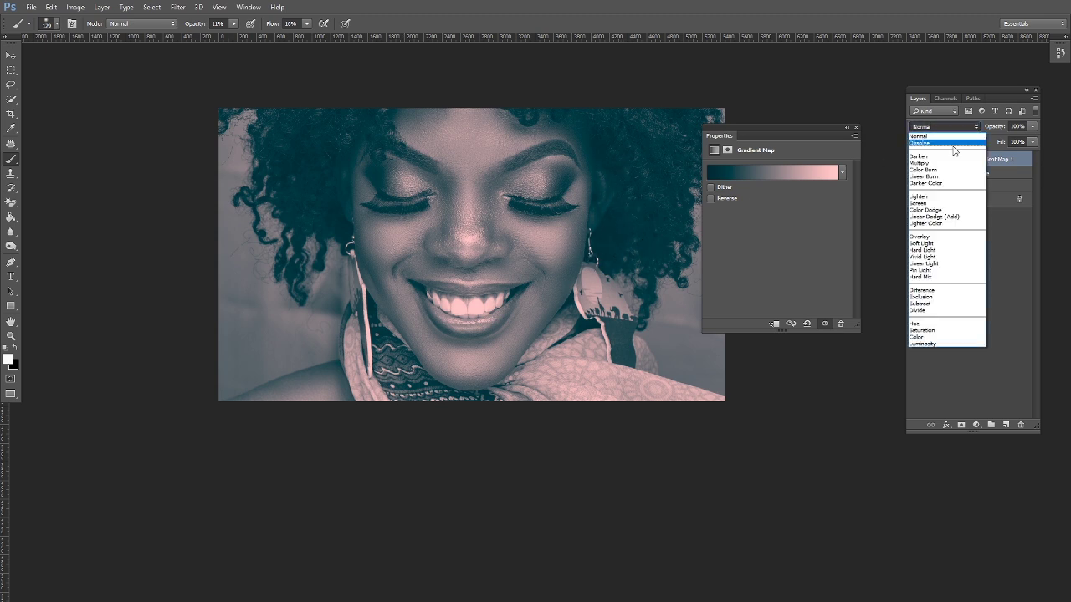
click(926, 336)
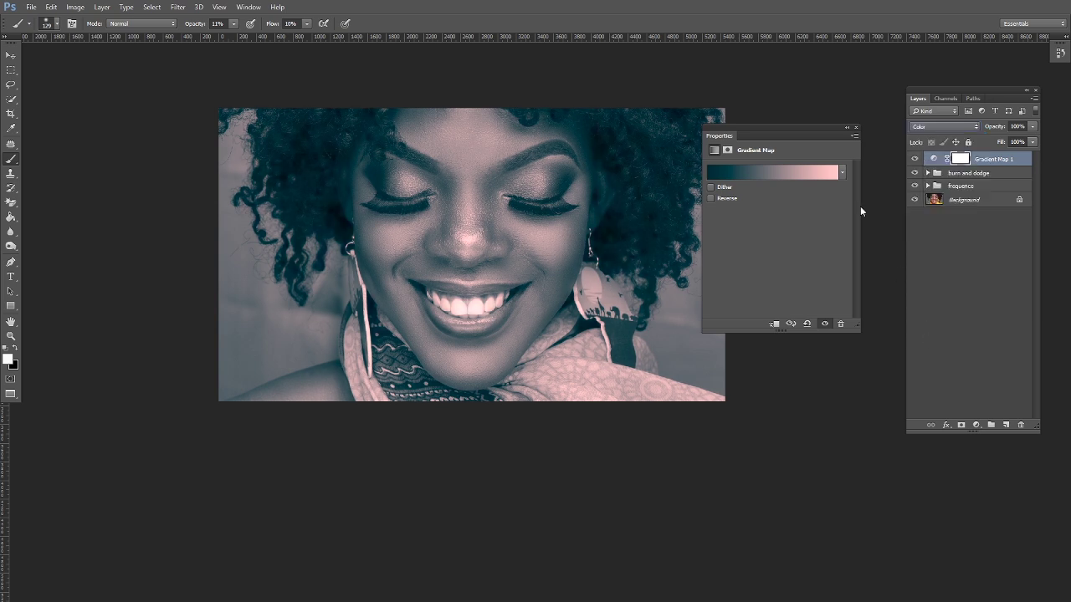
drag(809, 130, 839, 80)
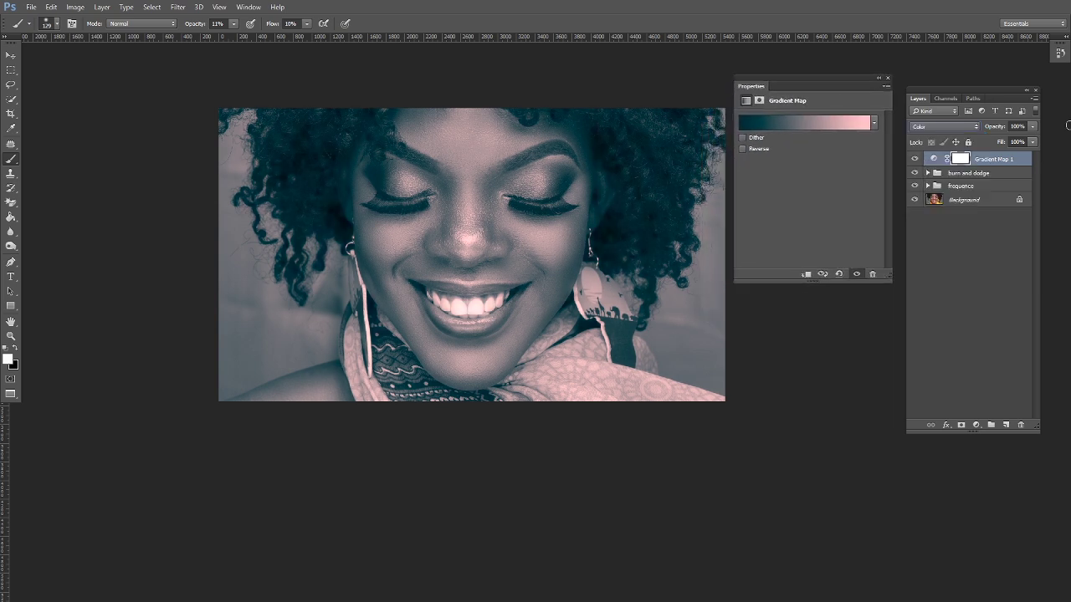
click(1032, 126)
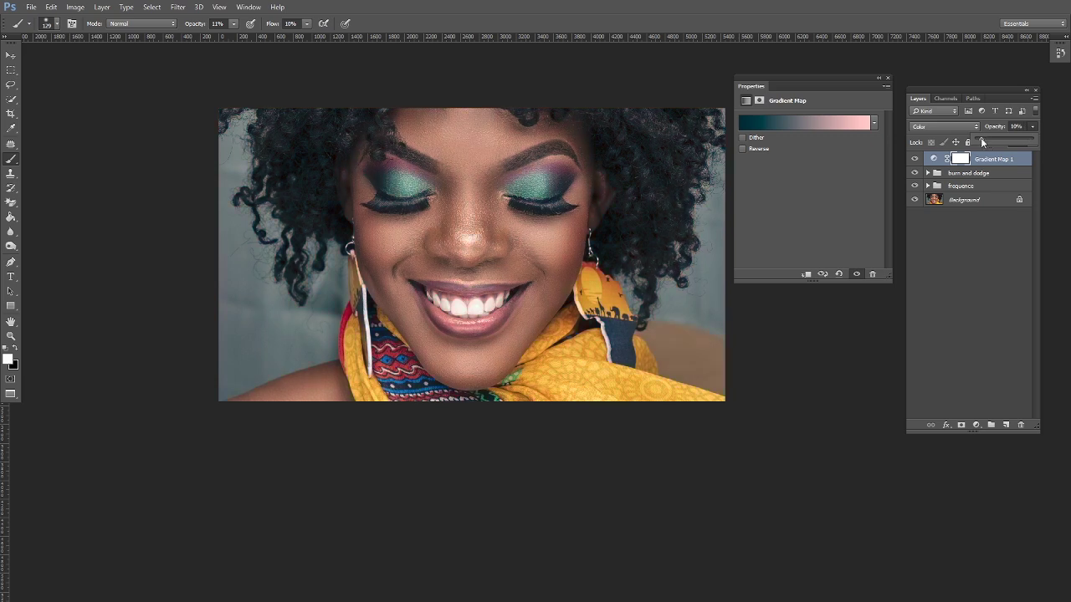
drag(980, 137, 981, 138)
Compare with Gradient Map 1 hidden and shown, then add a Selective Color adjustment layer
click(915, 159)
click(915, 160)
click(975, 426)
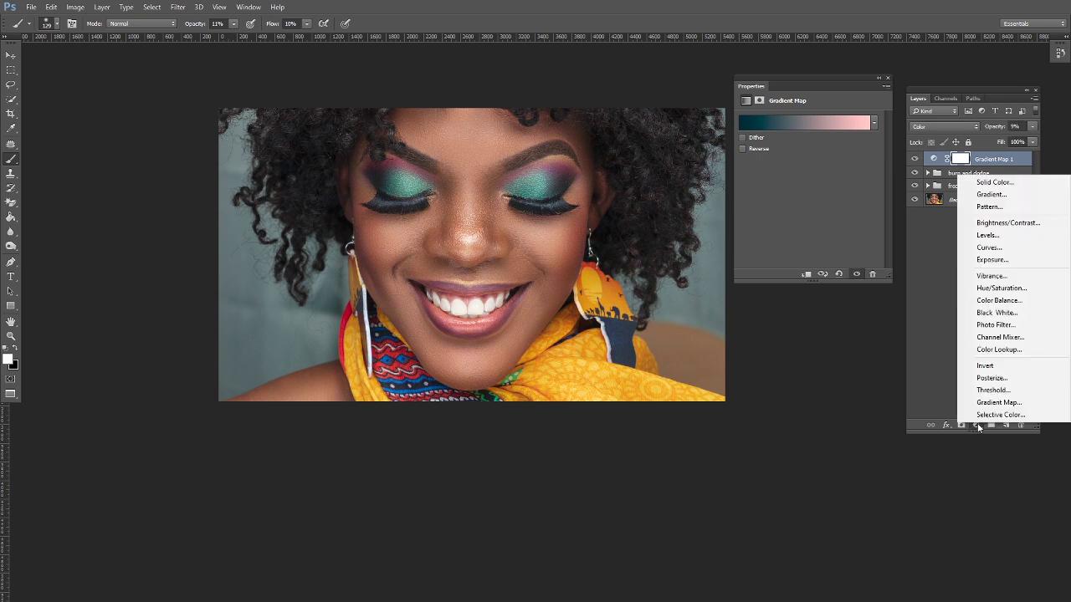
click(992, 416)
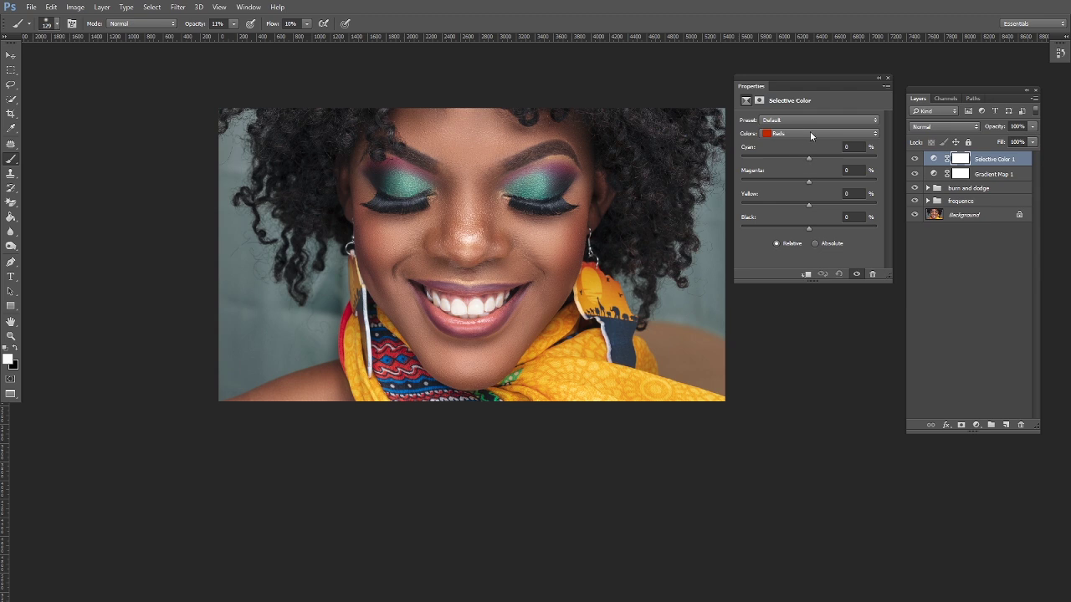
Set the Yellows range Cyan value to -12
click(873, 132)
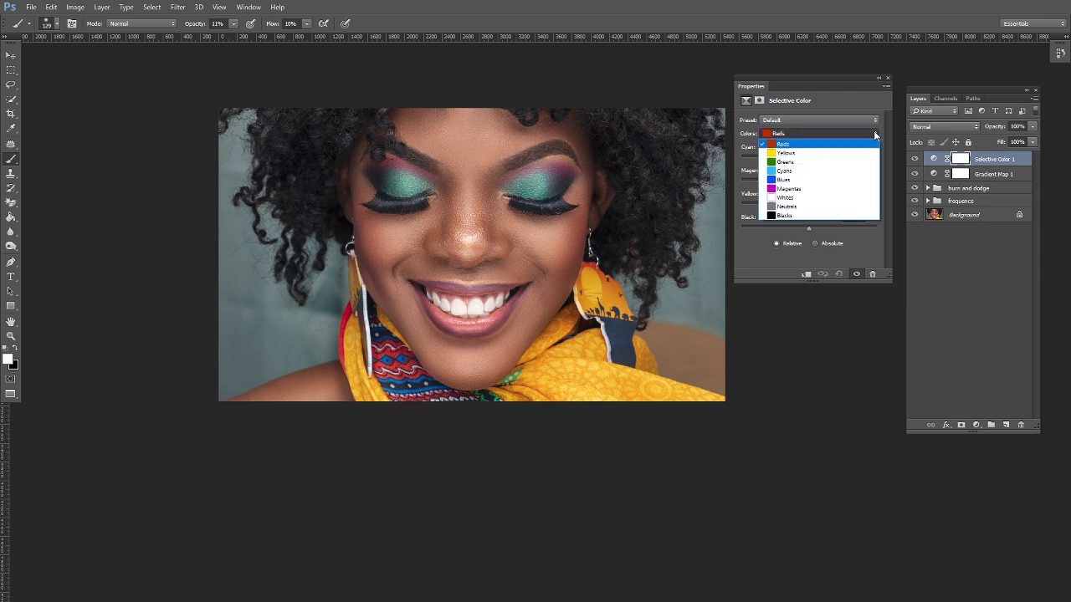
click(783, 153)
mouse_move(809, 156)
mouse_down()
mouse_move(757, 160)
mouse_move(801, 157)
mouse_up()
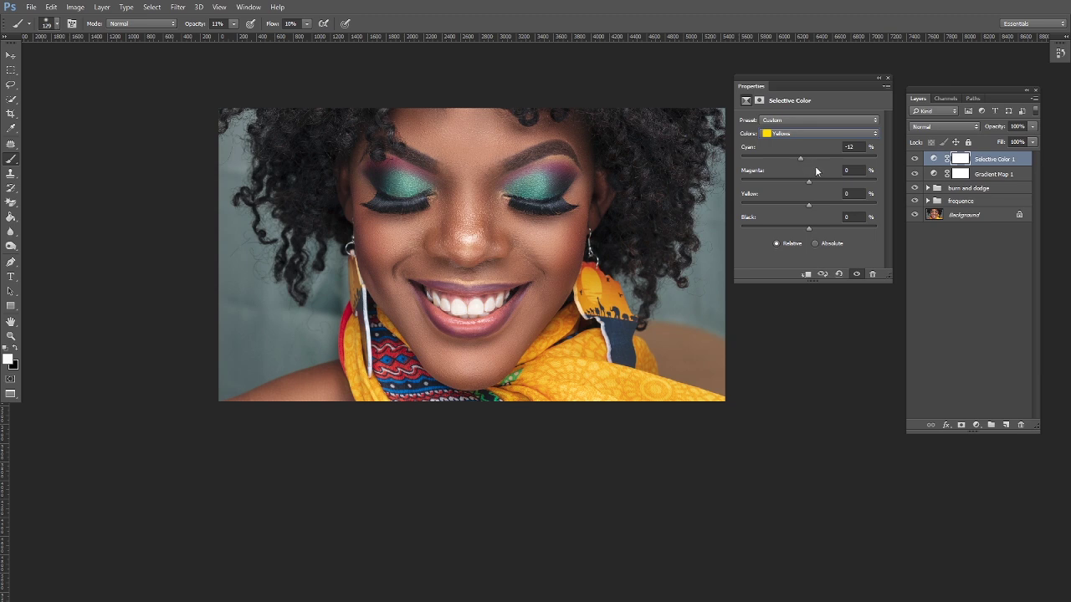
double_click(850, 147)
Shift the Reds range toward cyan with Black at +1
click(873, 135)
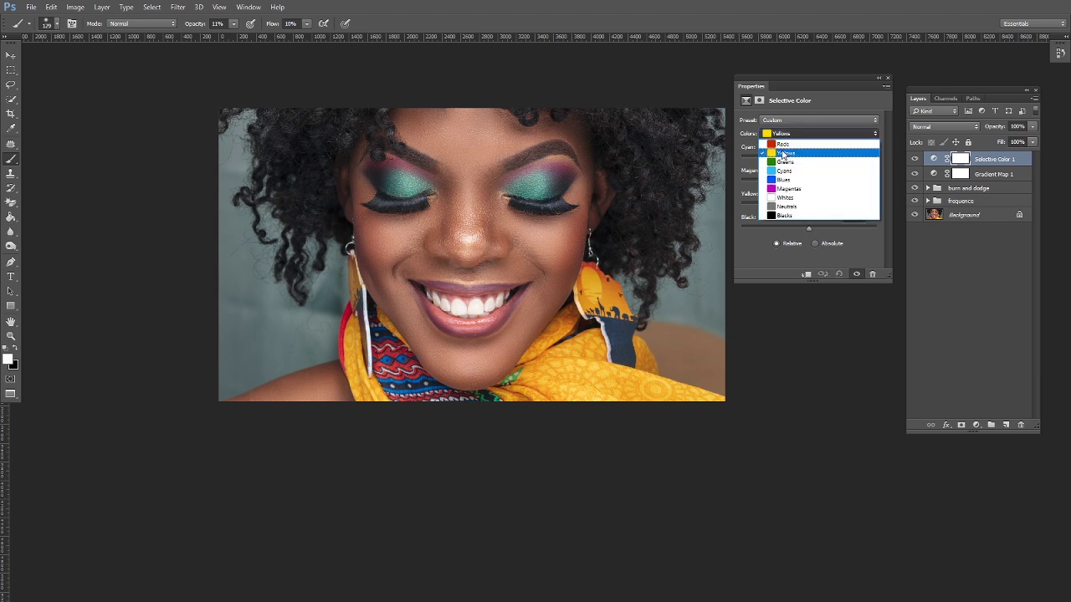
click(782, 145)
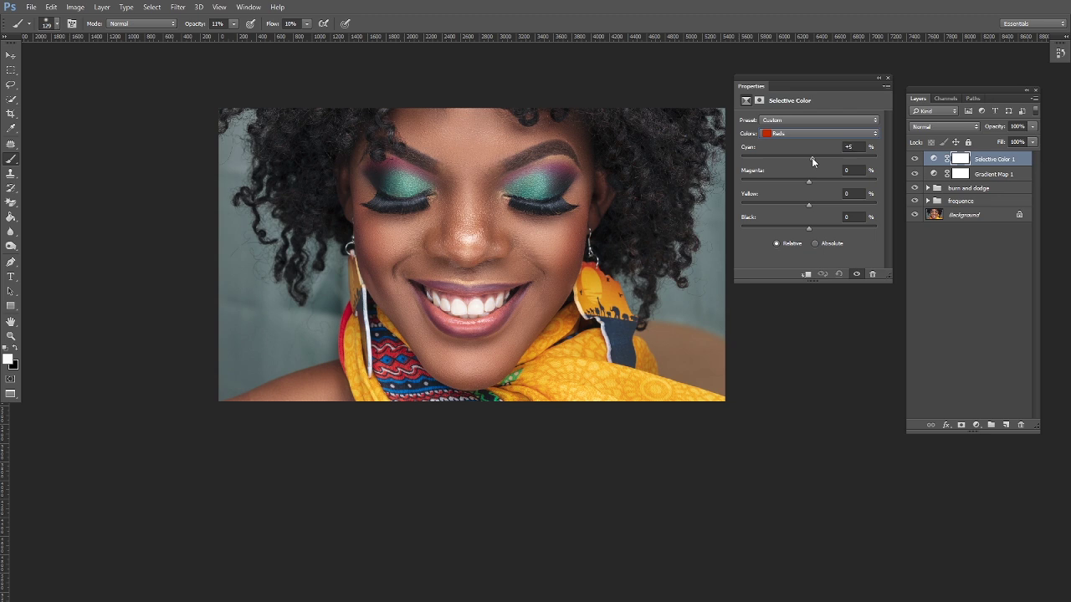
click(814, 157)
mouse_move(809, 227)
mouse_down()
mouse_move(846, 227)
mouse_move(766, 228)
mouse_move(806, 228)
mouse_up()
click(888, 78)
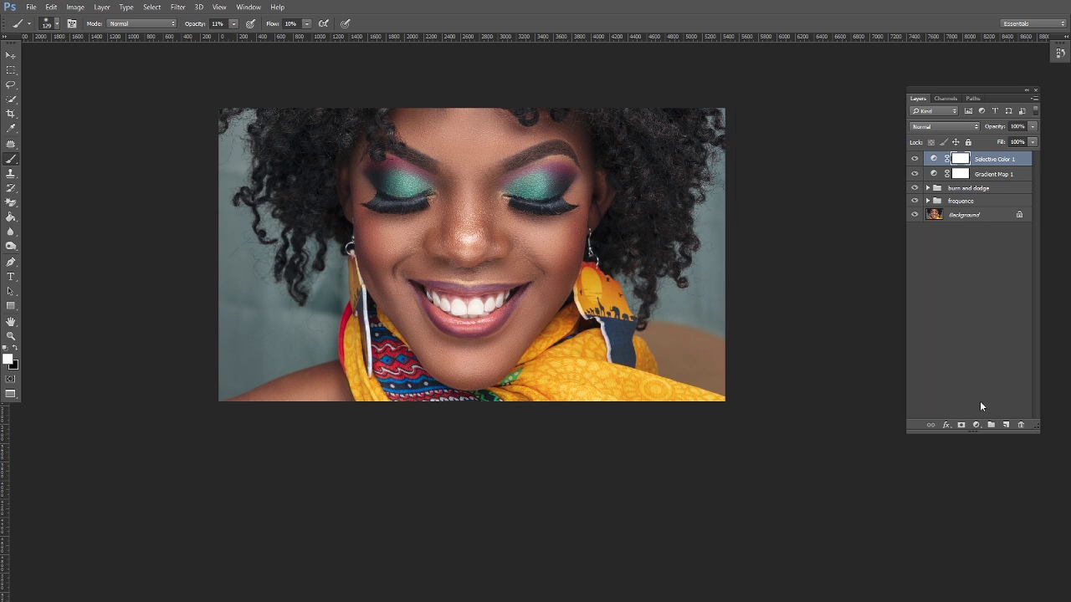
Add a Curves layer with a slightly lowered shadow point and a nudged highlight point
click(975, 425)
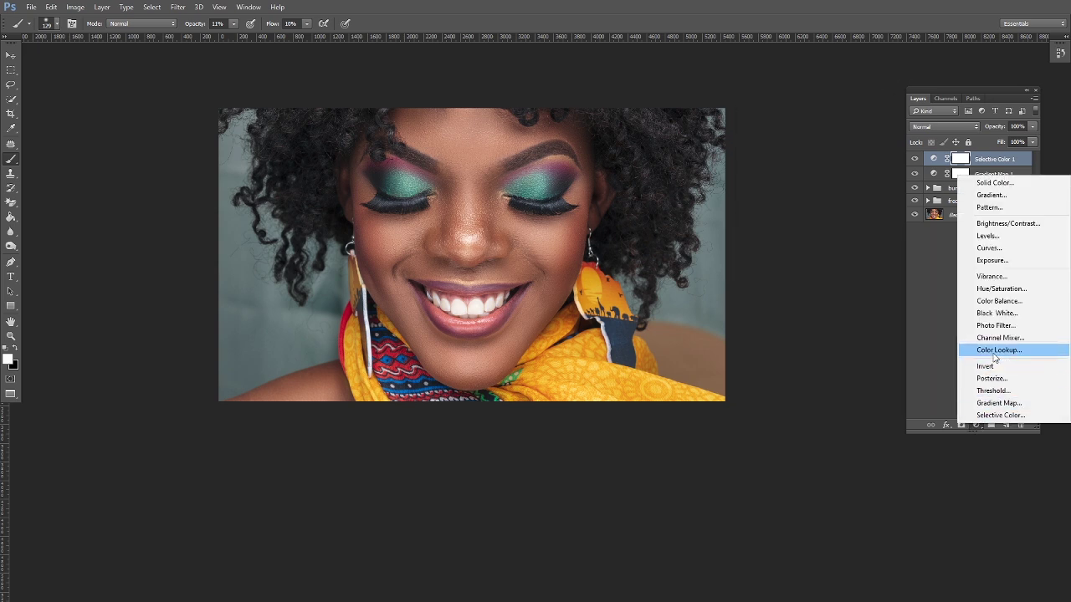
click(984, 248)
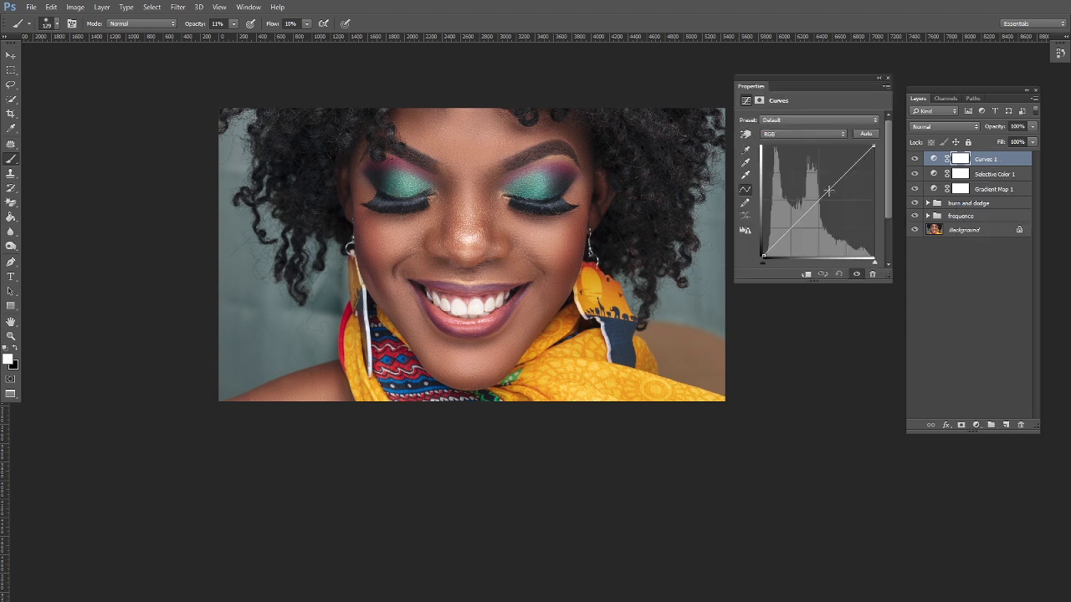
click(791, 227)
drag(791, 227, 793, 228)
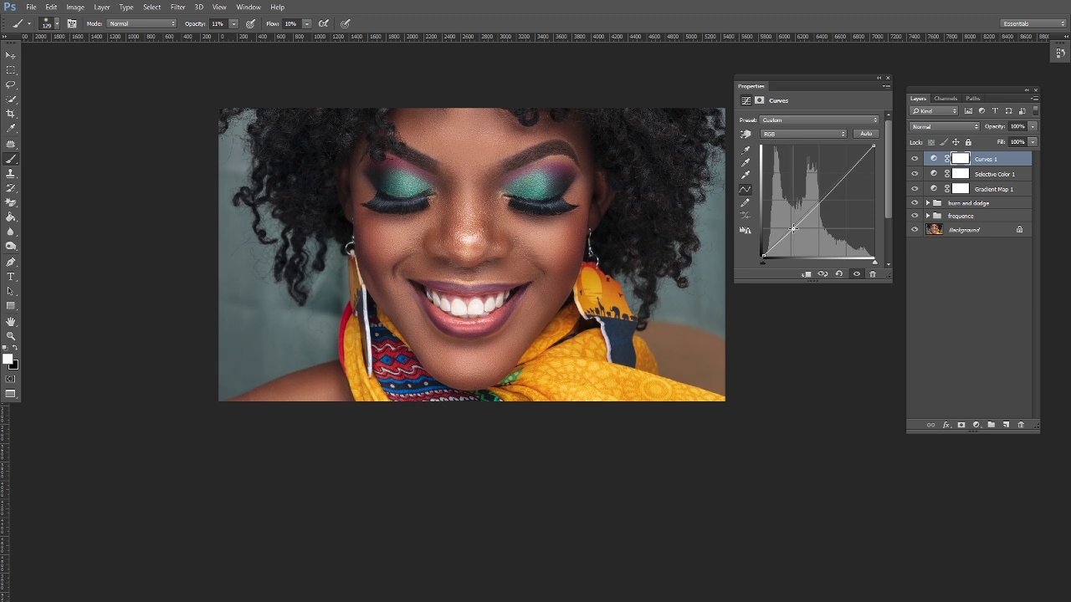
click(846, 173)
drag(846, 173, 846, 172)
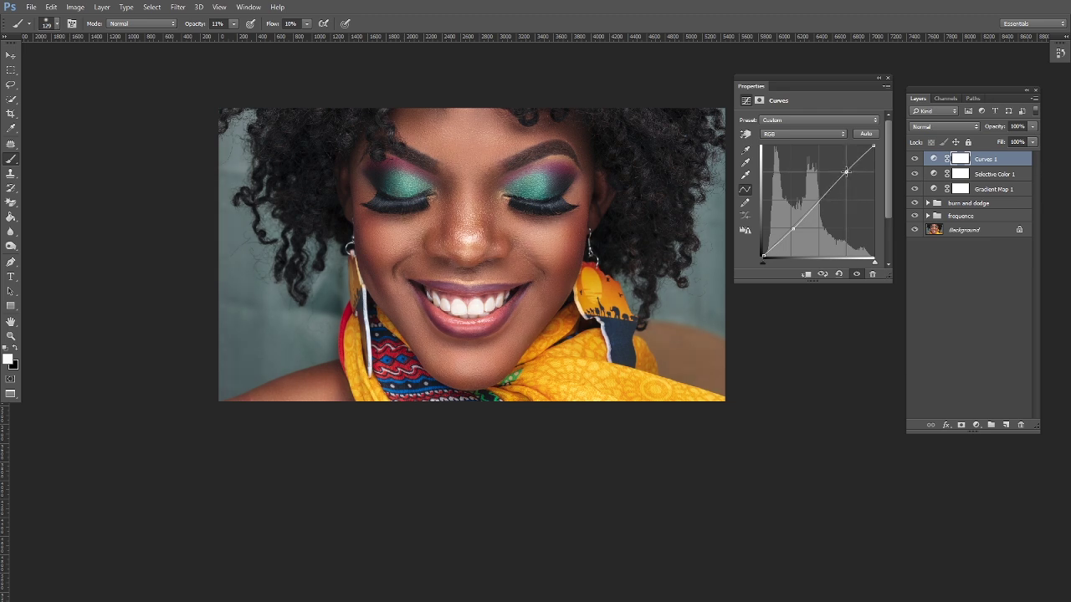
click(886, 78)
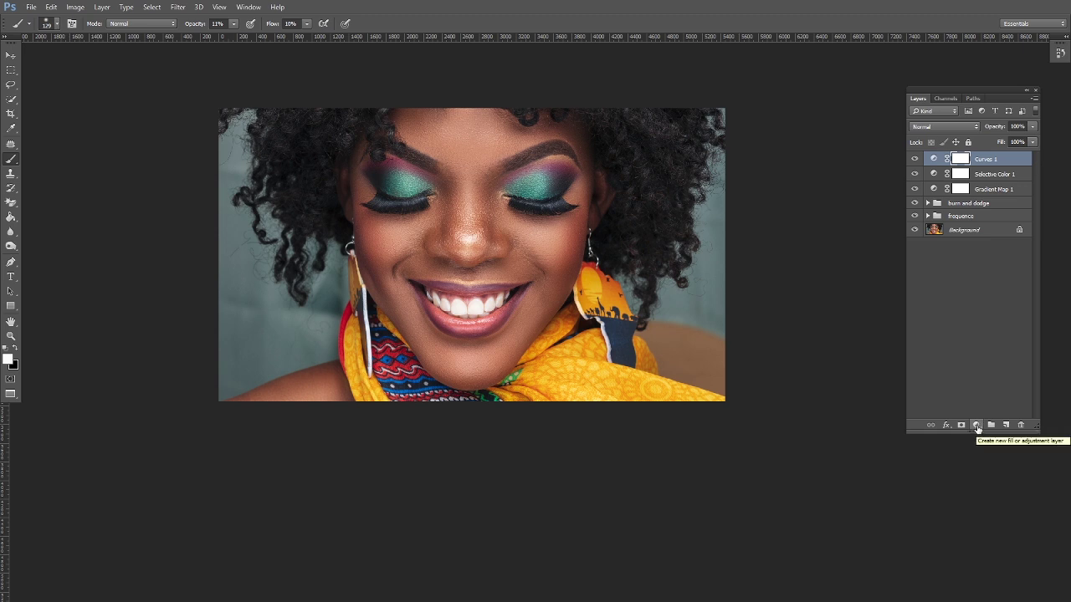
Add a Hue/Saturation layer at Saturation +35 and invert its mask to black
click(977, 426)
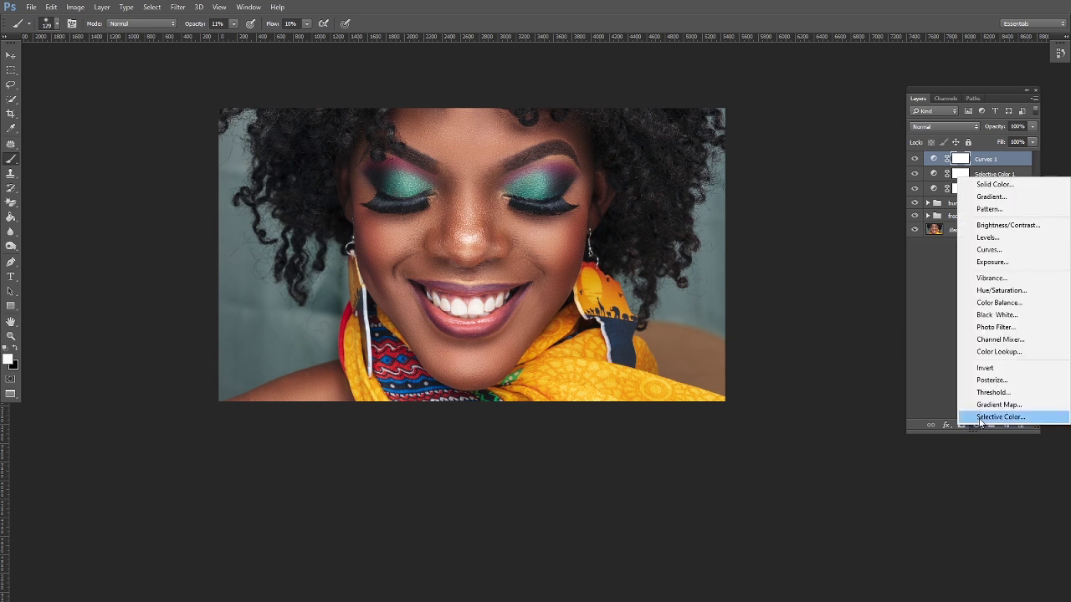
click(1001, 291)
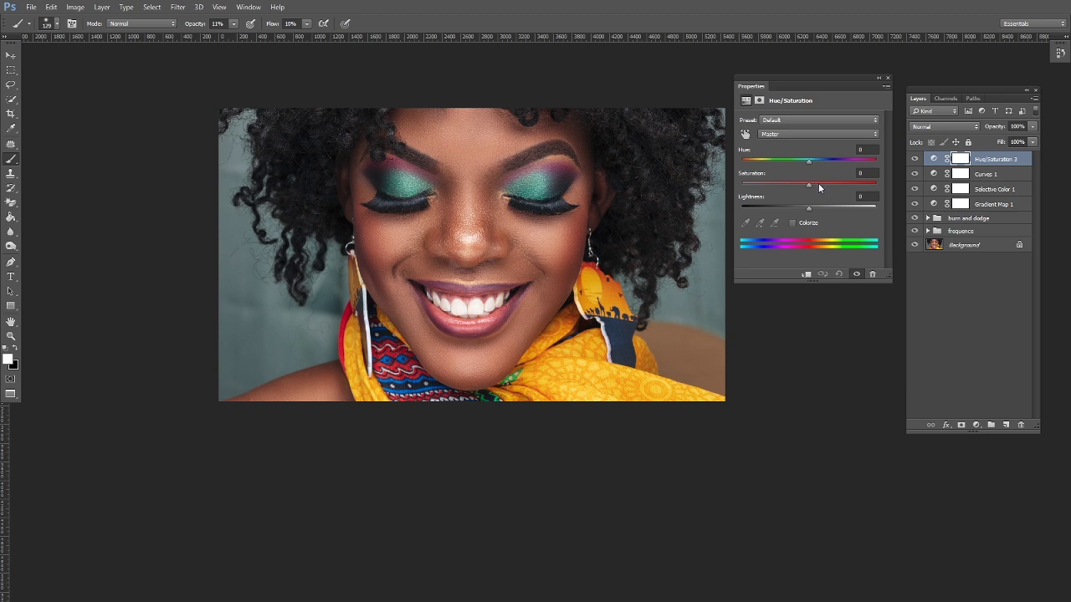
drag(818, 183, 831, 183)
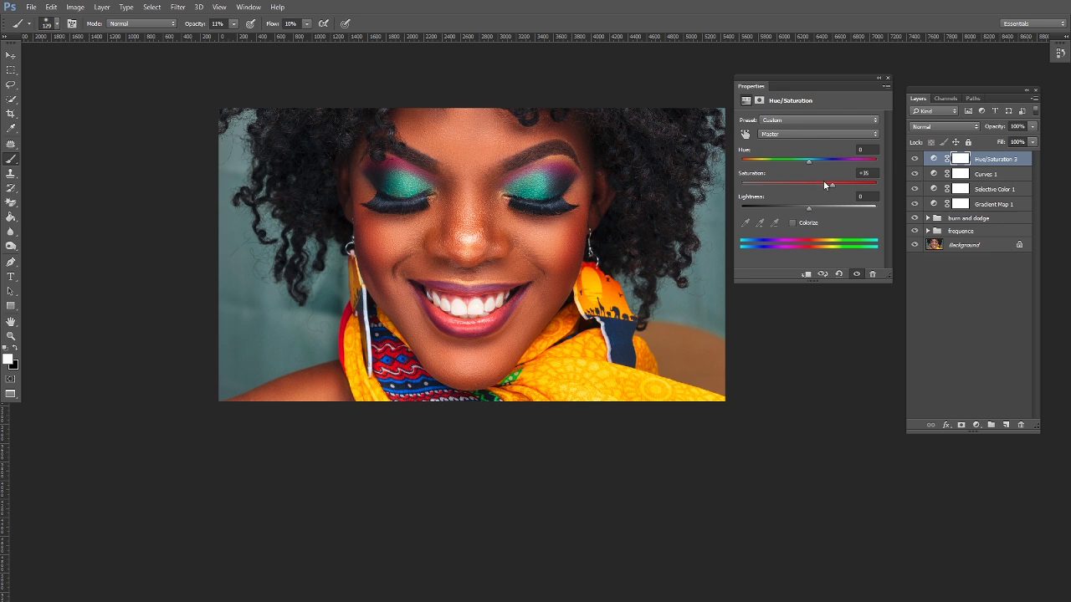
click(888, 78)
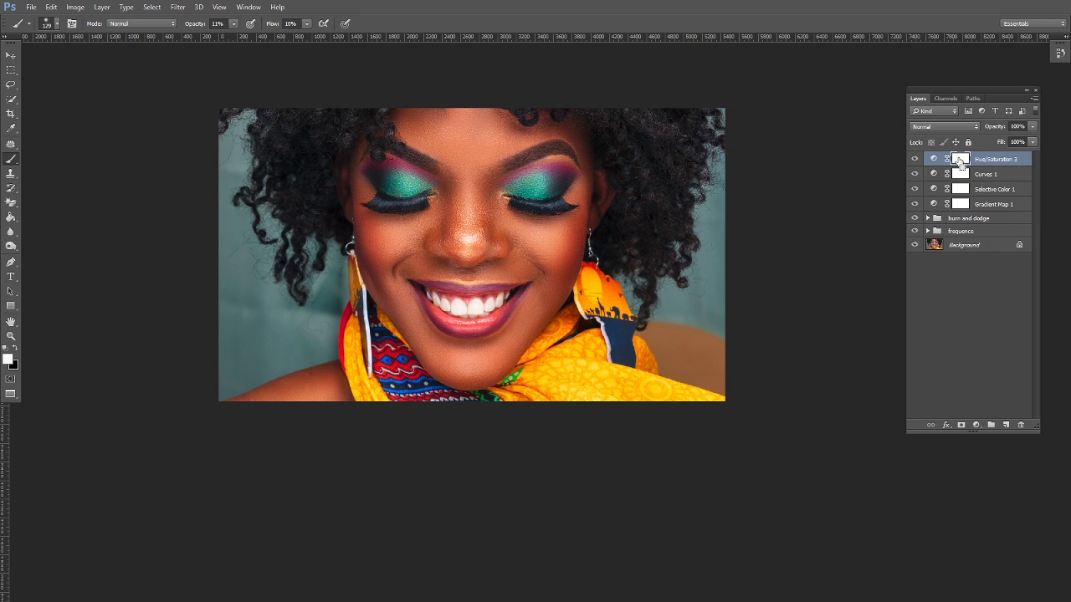
key(ctrl+i)
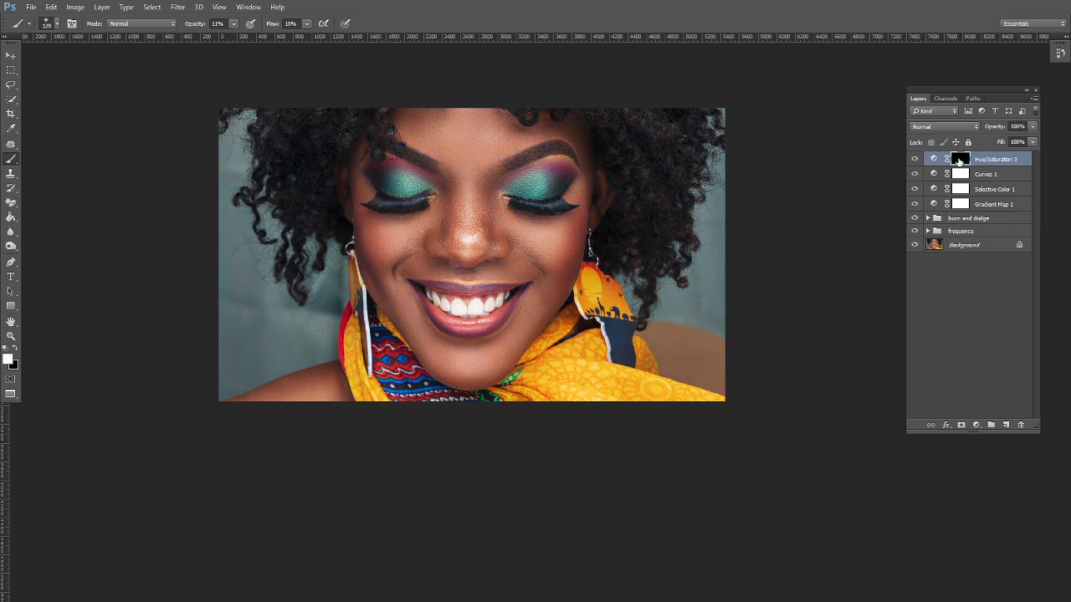
Zoom in on the eyes and set up a 300 px soft brush
click(11, 336)
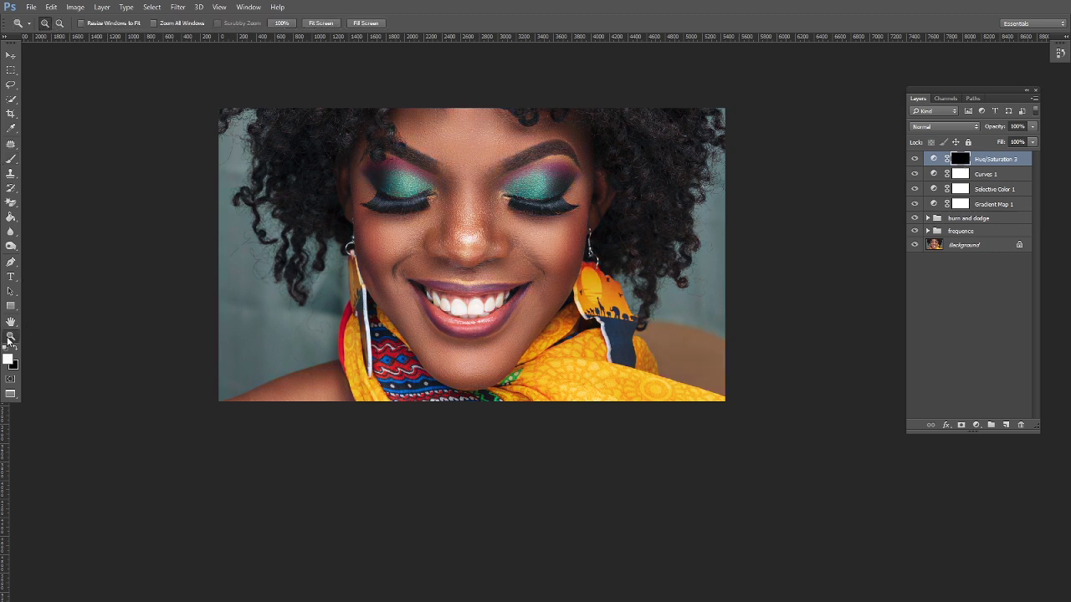
click(563, 155)
click(485, 175)
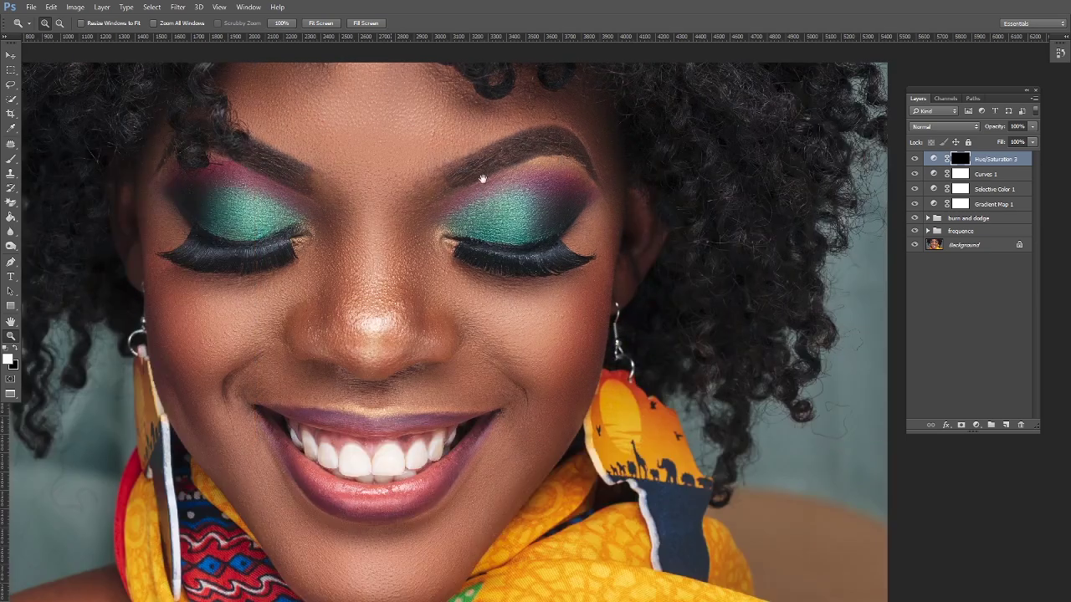
click(11, 159)
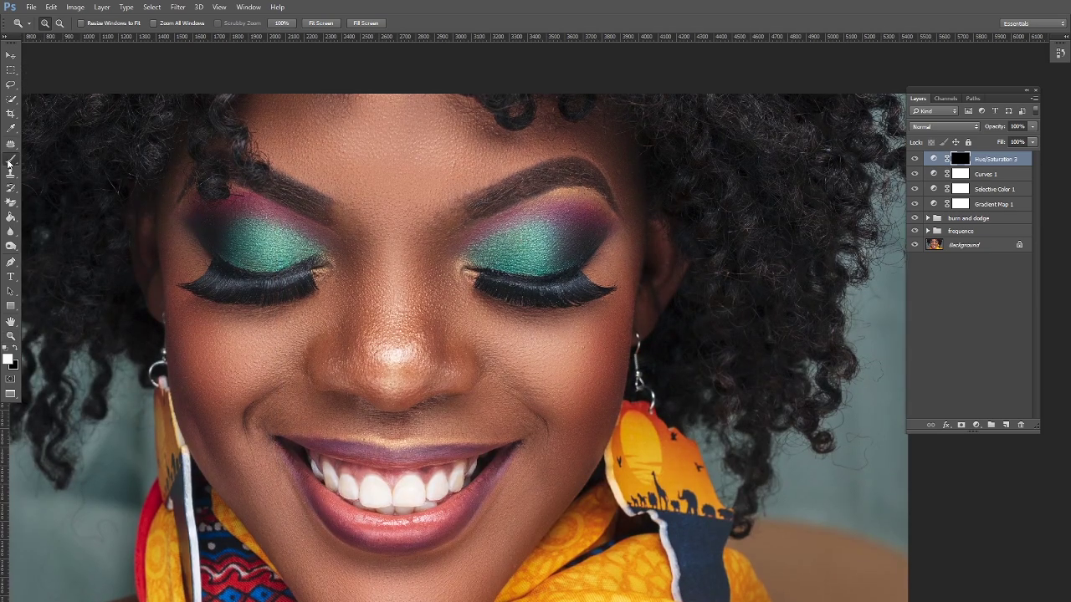
right_click(506, 253)
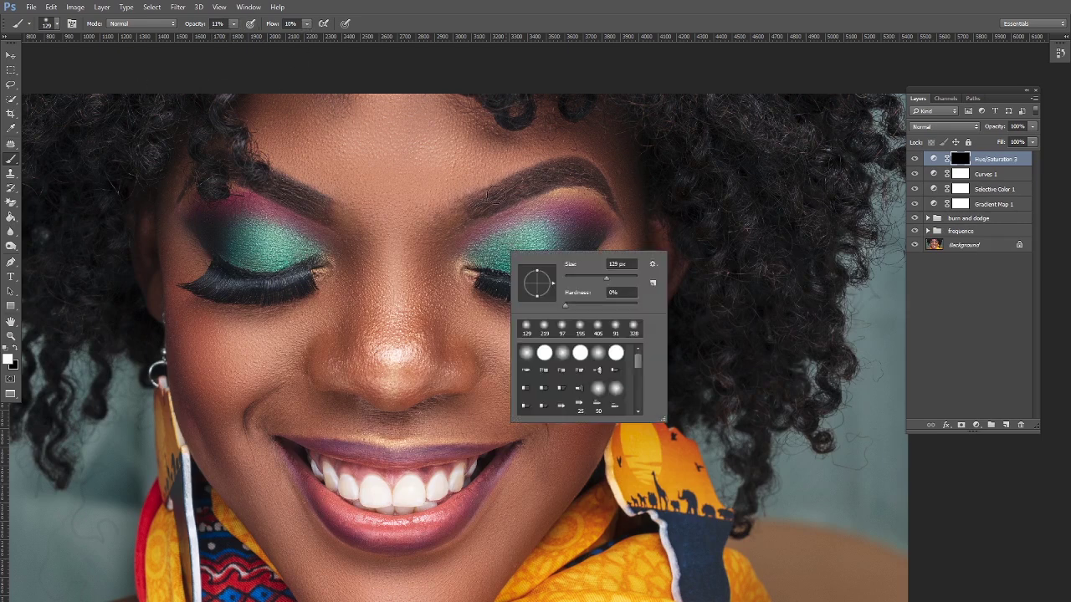
right_click(543, 237)
right_click(526, 244)
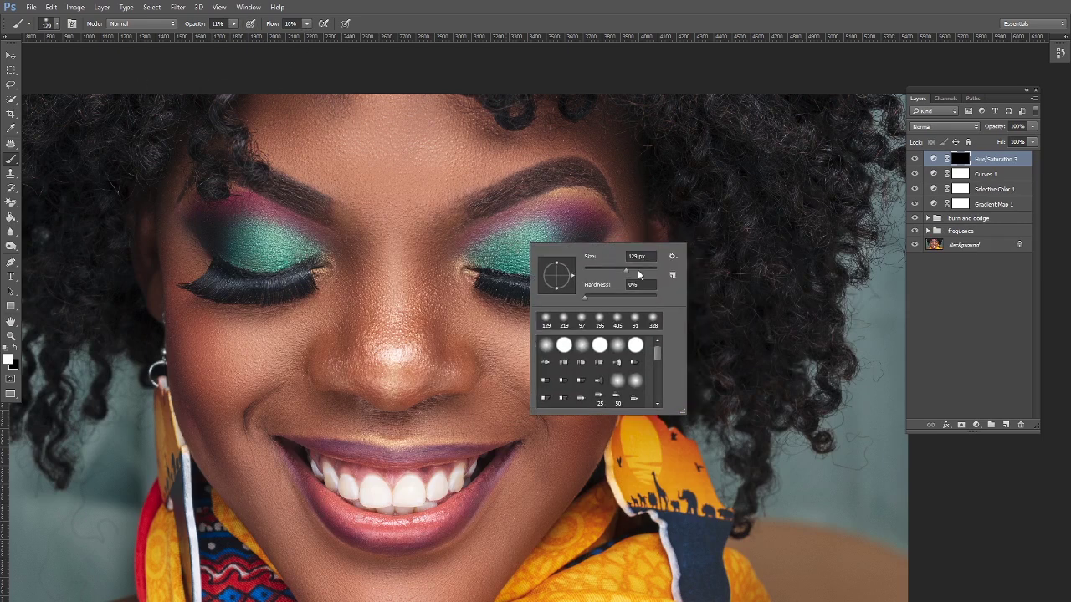
click(638, 256)
text(300)
key(Return)
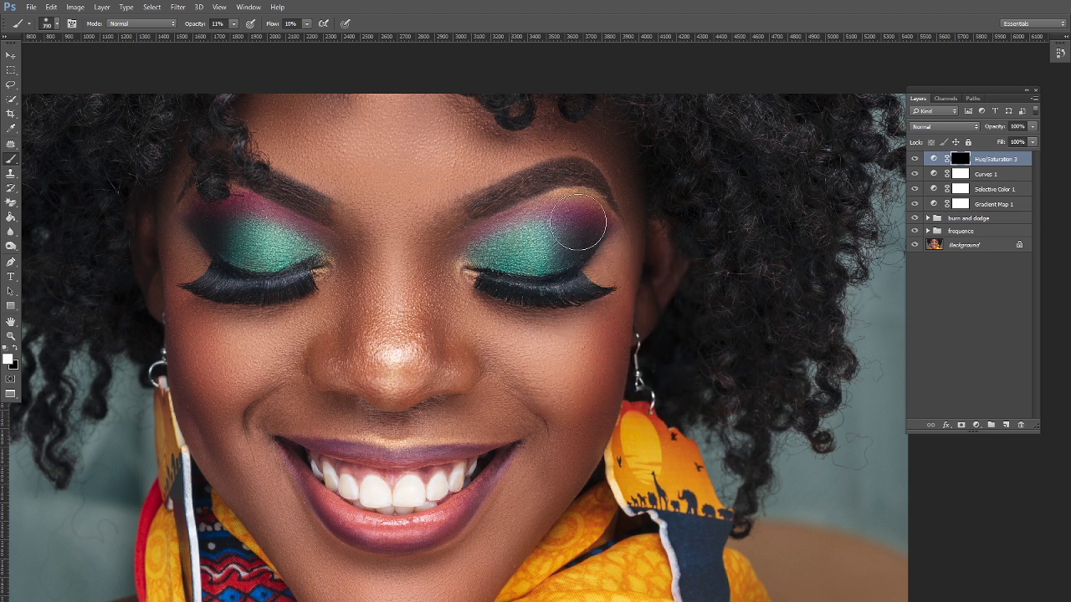
Paint white on the mask over the eyeshadow on both eyelids
mouse_move(577, 222)
mouse_down()
mouse_move(507, 241)
mouse_move(597, 218)
mouse_move(523, 248)
mouse_move(608, 228)
mouse_move(515, 253)
mouse_move(578, 223)
mouse_move(513, 251)
mouse_move(592, 224)
mouse_move(504, 244)
mouse_move(591, 221)
mouse_move(509, 255)
mouse_move(597, 238)
mouse_move(598, 227)
mouse_move(496, 253)
mouse_move(614, 220)
mouse_move(525, 227)
mouse_up()
mouse_move(239, 239)
mouse_down()
mouse_move(306, 251)
mouse_move(204, 215)
mouse_move(320, 251)
mouse_move(196, 201)
mouse_move(268, 238)
mouse_move(182, 206)
mouse_move(278, 247)
mouse_move(244, 219)
mouse_move(240, 229)
mouse_move(307, 256)
mouse_move(195, 205)
mouse_move(293, 240)
mouse_move(186, 191)
mouse_up()
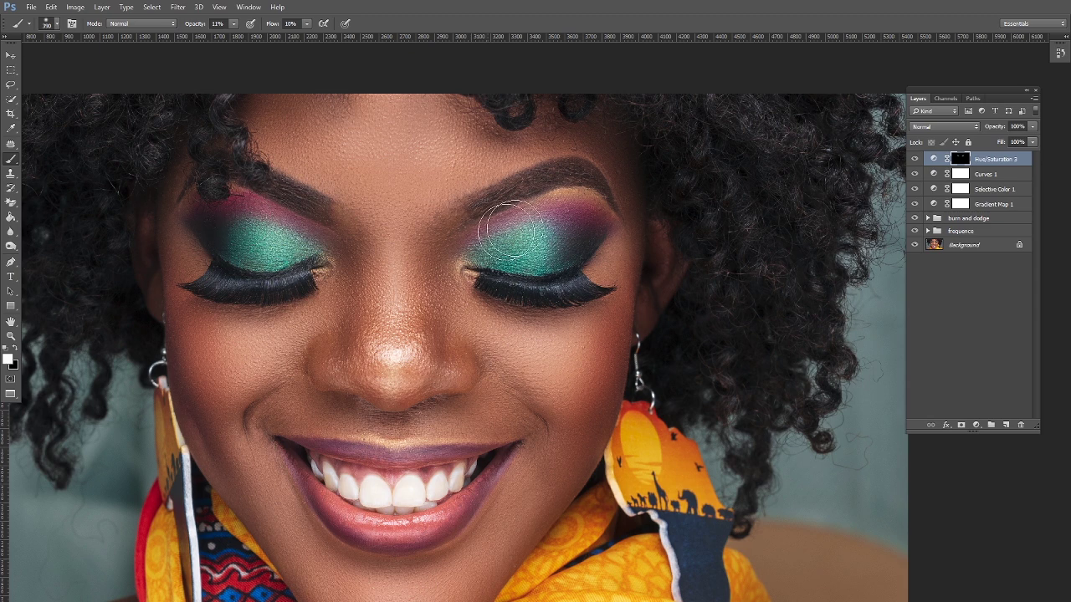
mouse_move(508, 228)
mouse_down()
mouse_move(538, 237)
mouse_move(278, 236)
mouse_move(307, 243)
mouse_move(198, 212)
mouse_move(561, 248)
mouse_move(508, 249)
mouse_move(638, 224)
mouse_move(548, 242)
mouse_move(288, 253)
mouse_move(255, 224)
mouse_move(204, 220)
mouse_move(586, 248)
mouse_move(527, 249)
mouse_move(591, 228)
mouse_move(408, 228)
mouse_move(295, 243)
mouse_move(206, 210)
mouse_move(297, 242)
mouse_move(229, 218)
mouse_move(500, 249)
mouse_move(591, 216)
mouse_move(269, 234)
mouse_move(223, 209)
mouse_move(248, 224)
mouse_move(531, 273)
mouse_move(522, 255)
mouse_move(573, 233)
mouse_move(558, 217)
mouse_move(564, 224)
mouse_move(293, 249)
mouse_move(249, 227)
mouse_move(295, 248)
mouse_move(206, 228)
mouse_move(542, 251)
mouse_move(550, 236)
mouse_move(538, 238)
mouse_move(613, 254)
mouse_move(605, 226)
mouse_move(628, 186)
mouse_up()
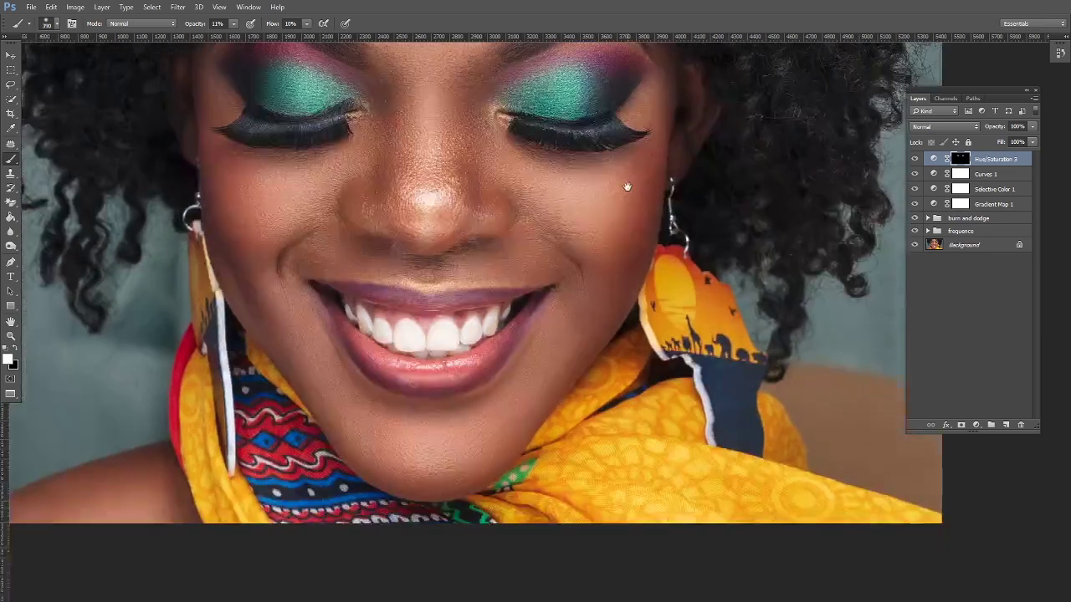
drag(601, 239, 616, 182)
drag(661, 264, 624, 208)
scroll(625, 222, down, 2)
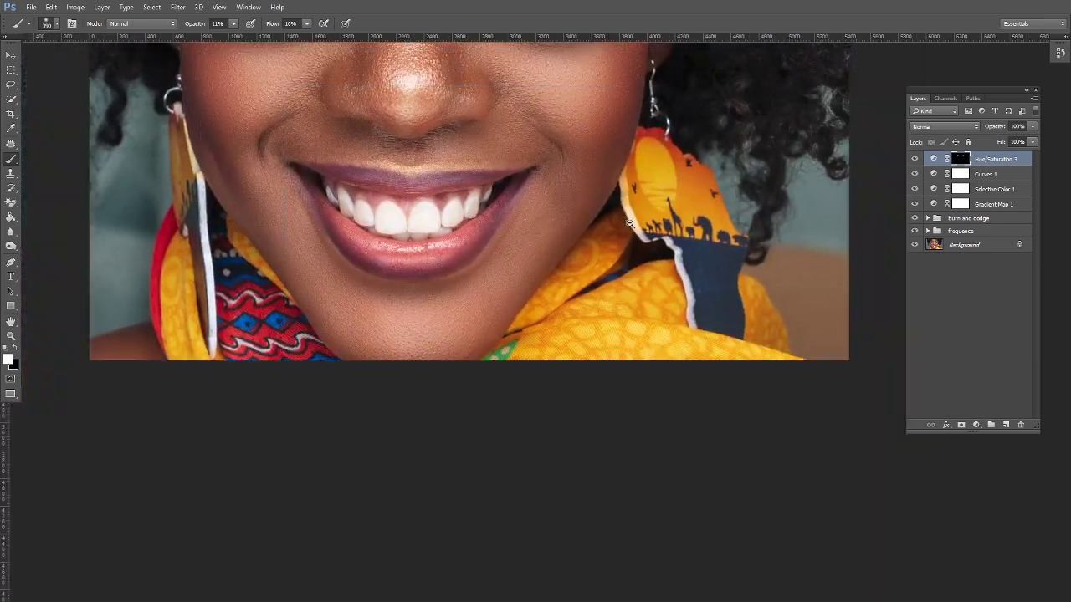
drag(695, 243, 662, 272)
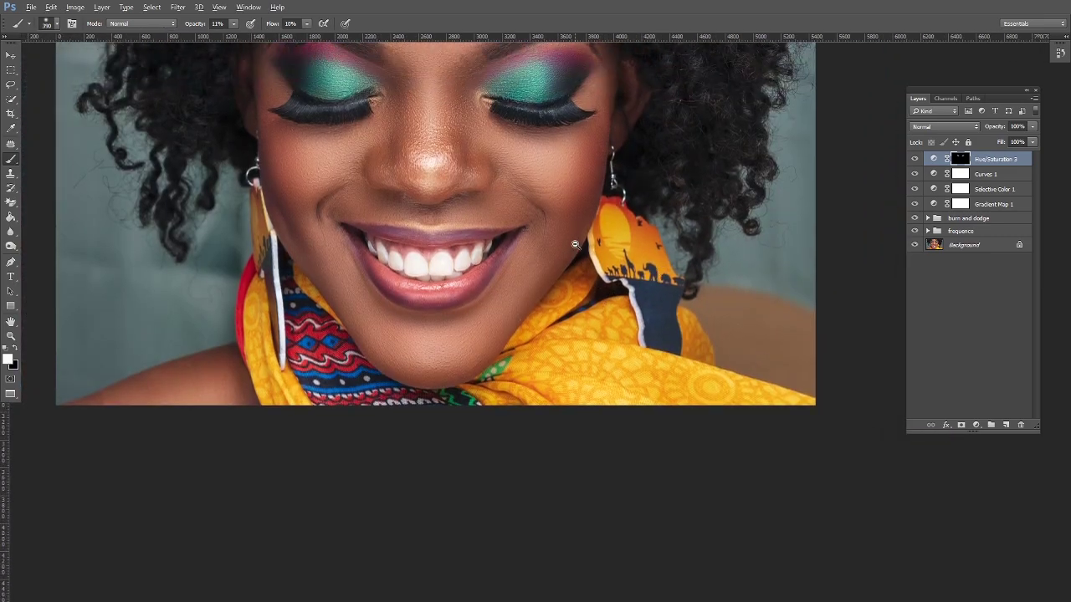
scroll(577, 245, down, 1)
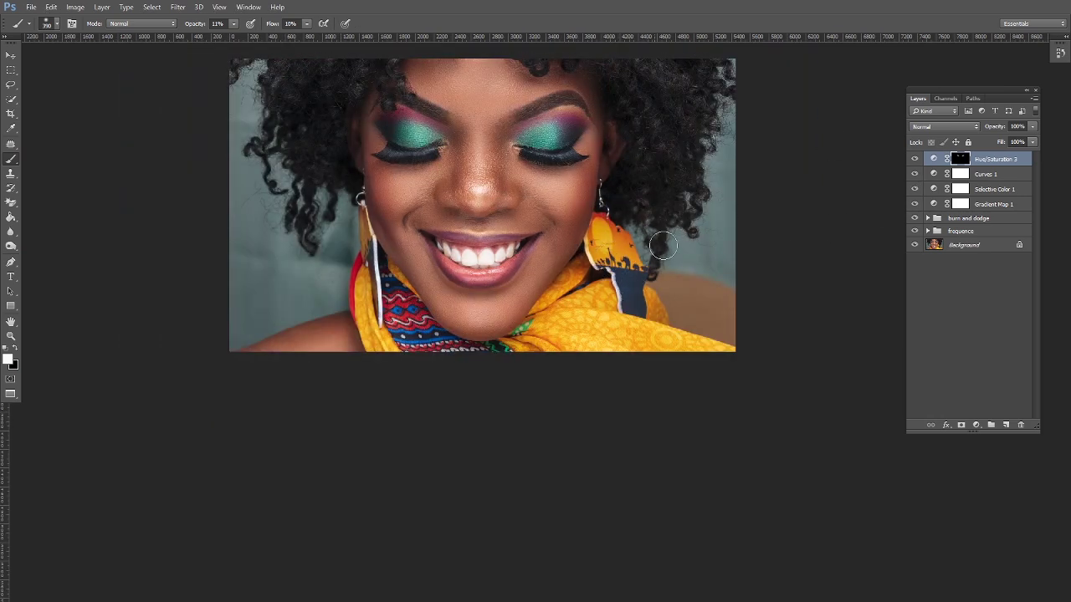
With brush Flow 100% and Opacity 94%, paint the boost over the scarf and both earrings
click(307, 24)
drag(323, 35, 348, 37)
click(234, 25)
drag(282, 37, 281, 38)
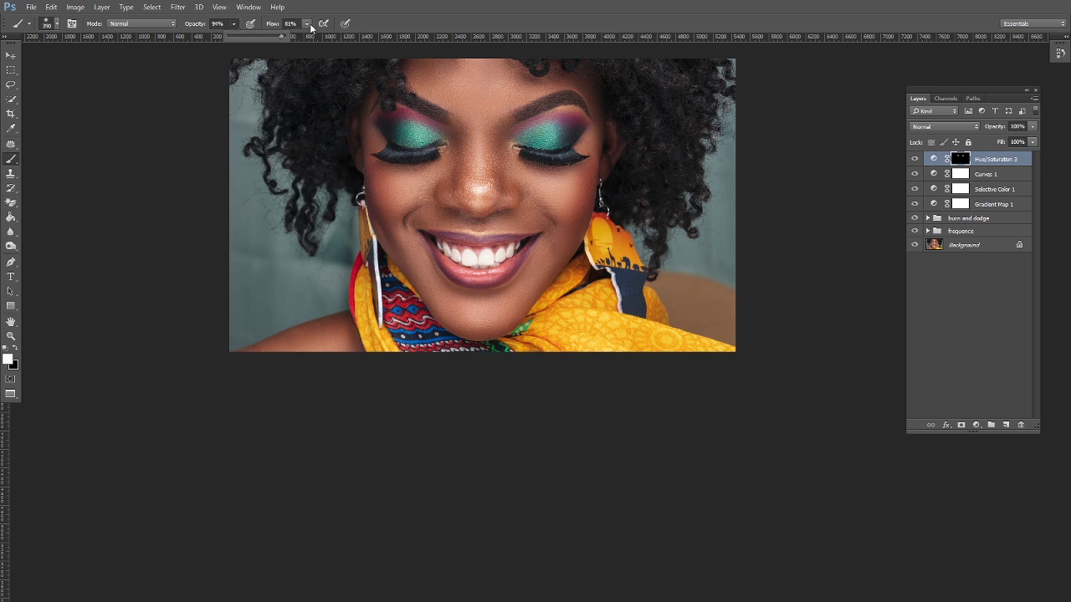
click(308, 25)
click(595, 310)
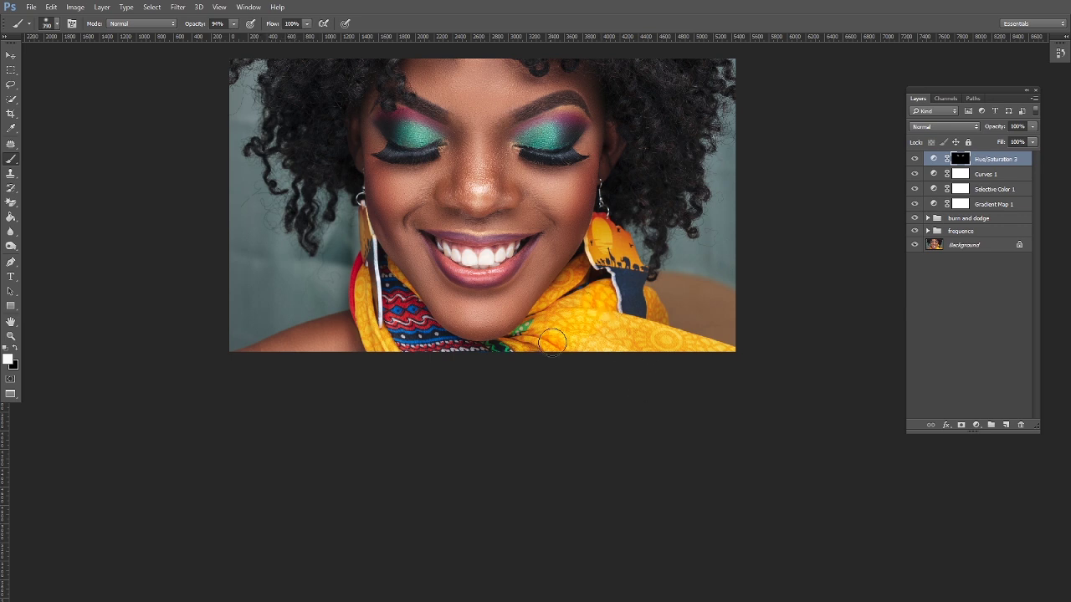
mouse_move(529, 335)
mouse_down()
mouse_move(568, 346)
mouse_move(621, 334)
mouse_move(670, 356)
mouse_move(645, 329)
mouse_move(649, 309)
mouse_move(715, 358)
mouse_move(622, 334)
mouse_move(560, 333)
mouse_move(484, 358)
mouse_move(435, 350)
mouse_move(379, 268)
mouse_move(394, 340)
mouse_move(363, 283)
mouse_move(354, 241)
mouse_up()
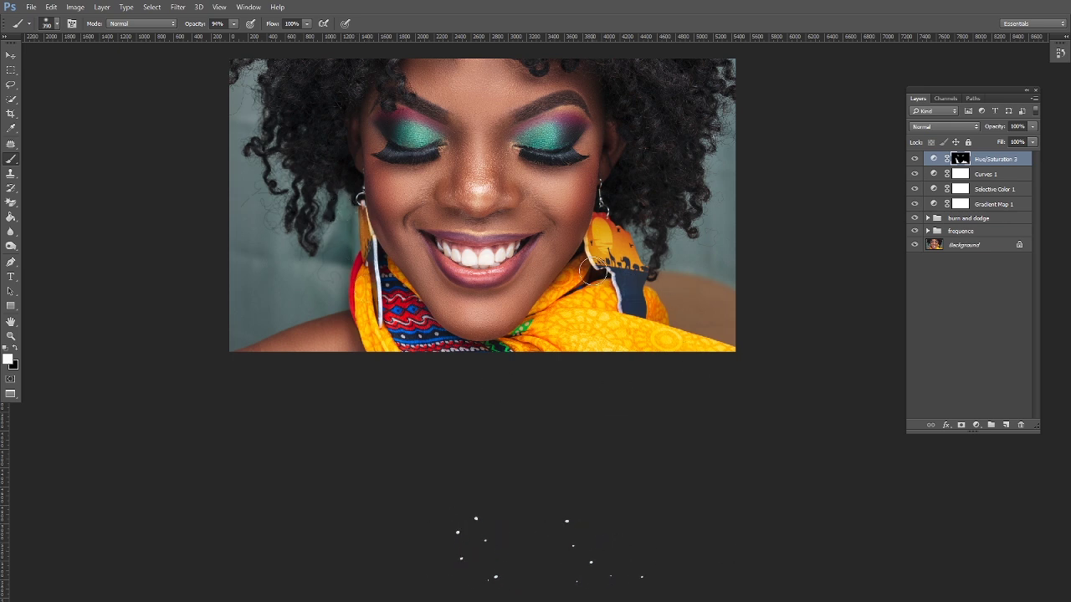
mouse_move(596, 264)
mouse_down()
mouse_move(596, 339)
mouse_move(619, 317)
mouse_move(616, 252)
mouse_move(579, 364)
mouse_move(595, 384)
mouse_move(612, 323)
mouse_move(666, 344)
mouse_up()
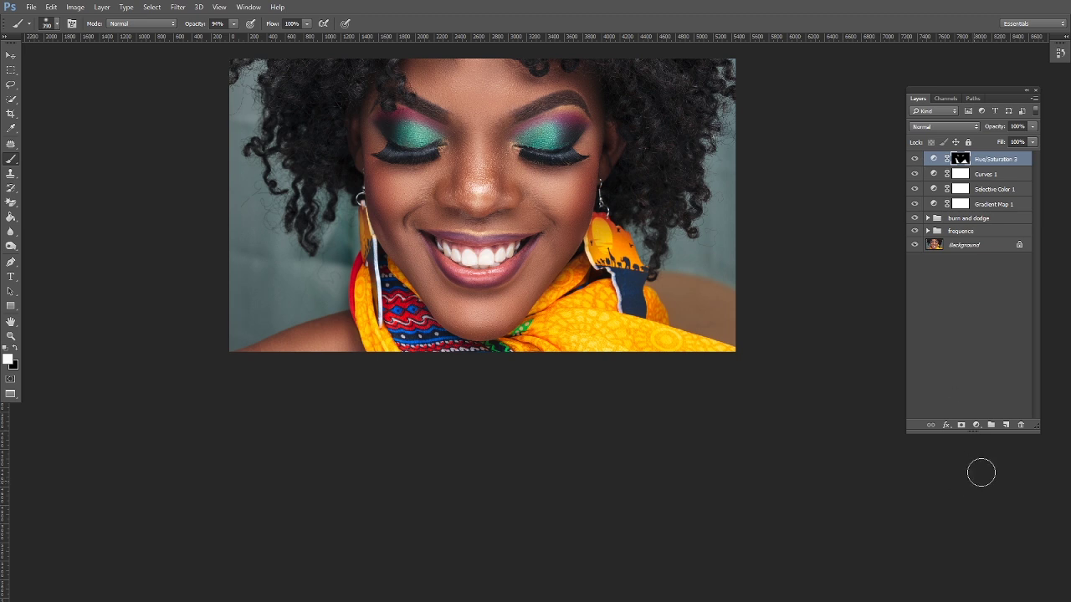
Add a Hue/Saturation layer and raise Cyans saturation by sampling the teal background
click(976, 425)
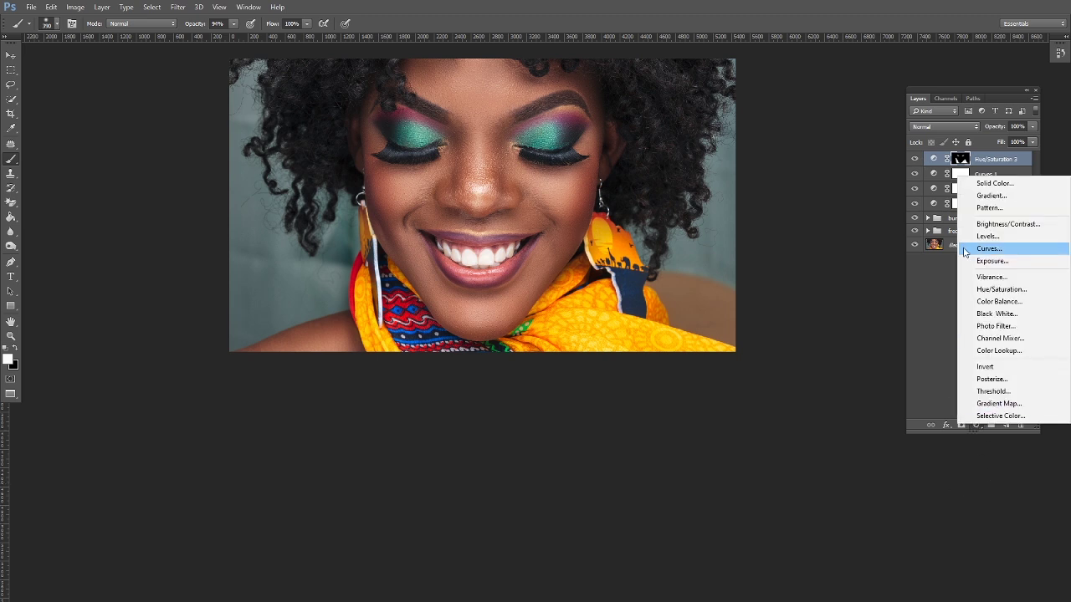
click(997, 290)
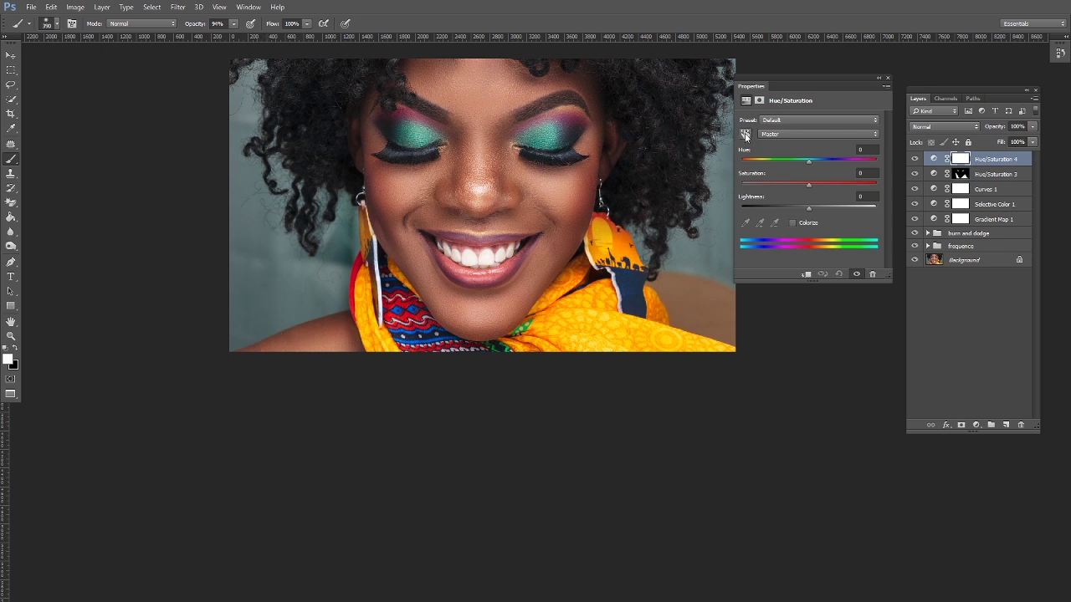
click(745, 134)
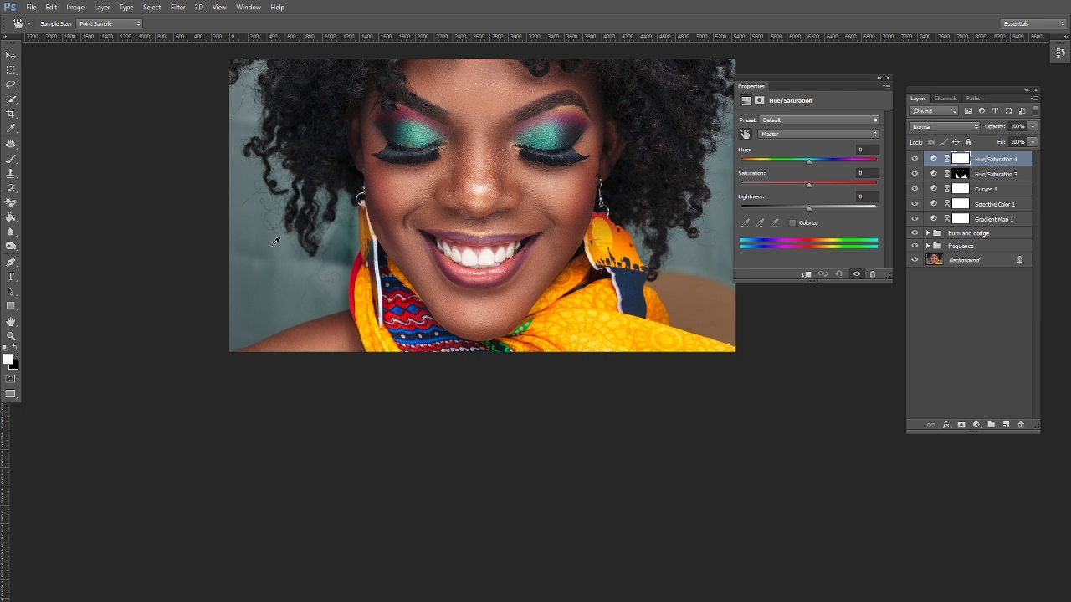
click(274, 243)
drag(272, 248, 305, 259)
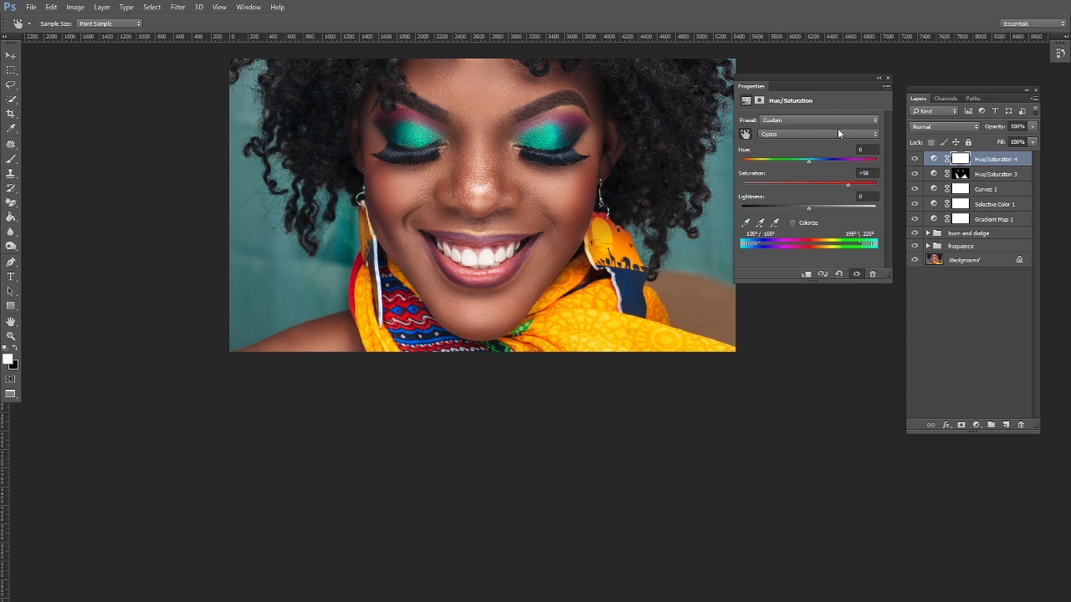
Compare the image with Hue/Saturation 4 hidden and shown
click(888, 79)
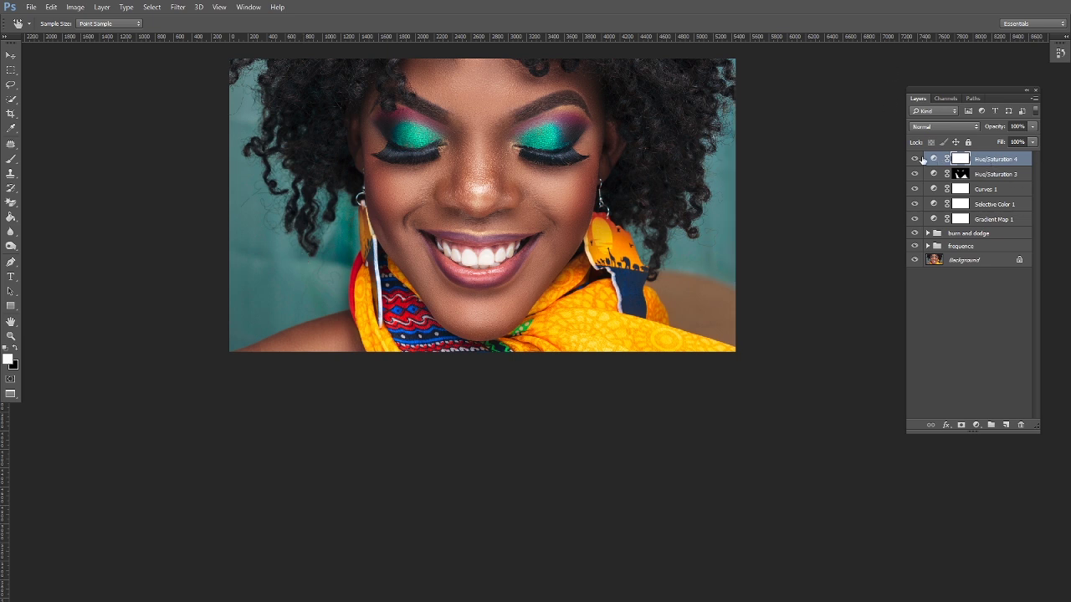
click(915, 159)
click(914, 159)
click(915, 160)
click(915, 160)
With a larger brush at 100% opacity, paint the teal boost into the background
click(11, 159)
right_click(276, 130)
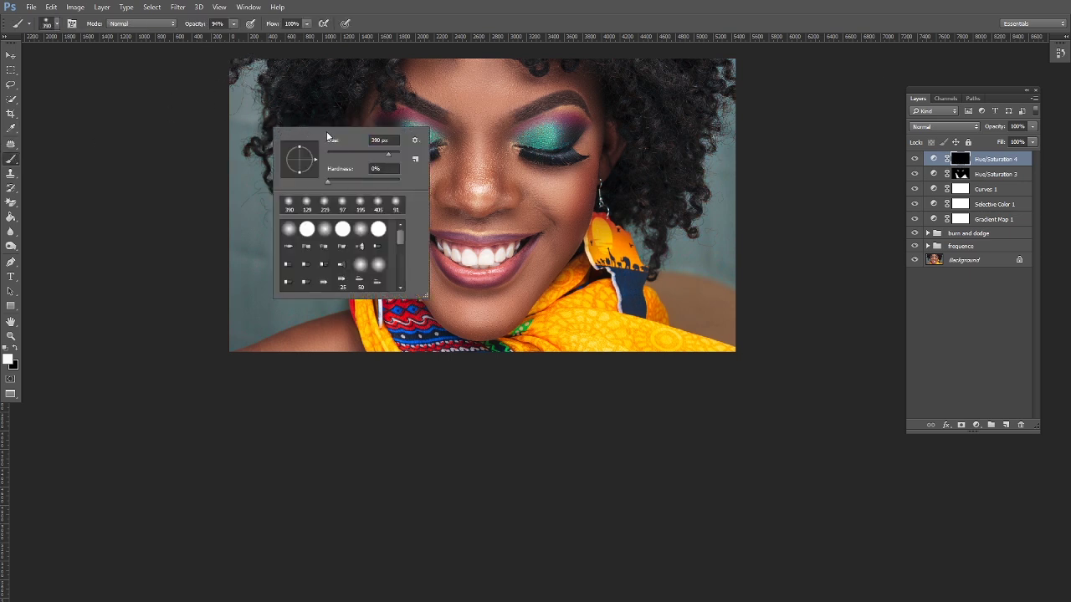
drag(380, 156, 372, 157)
click(251, 76)
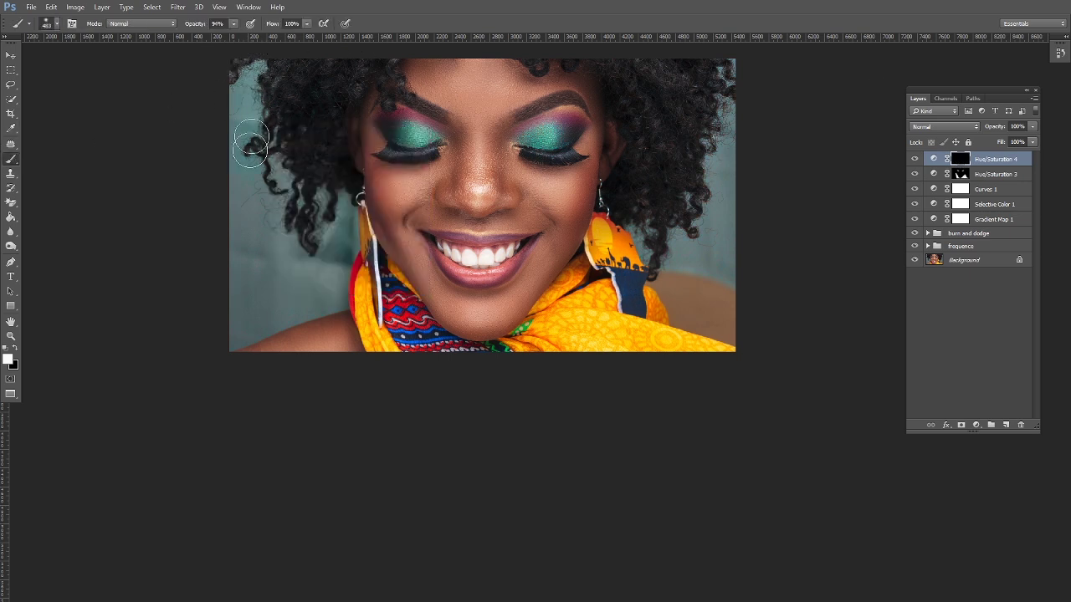
click(234, 23)
drag(235, 41, 263, 42)
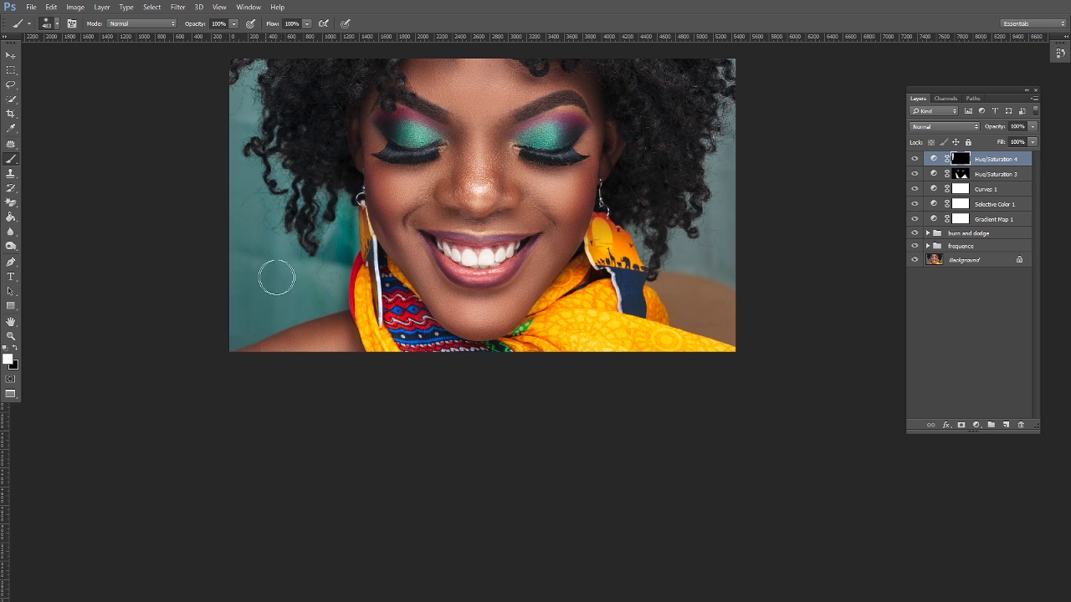
mouse_move(633, 226)
mouse_down()
mouse_move(665, 241)
mouse_move(651, 259)
mouse_move(731, 270)
mouse_move(749, 143)
mouse_move(730, 76)
mouse_move(723, 122)
mouse_move(733, 74)
mouse_move(728, 119)
mouse_move(685, 212)
mouse_up()
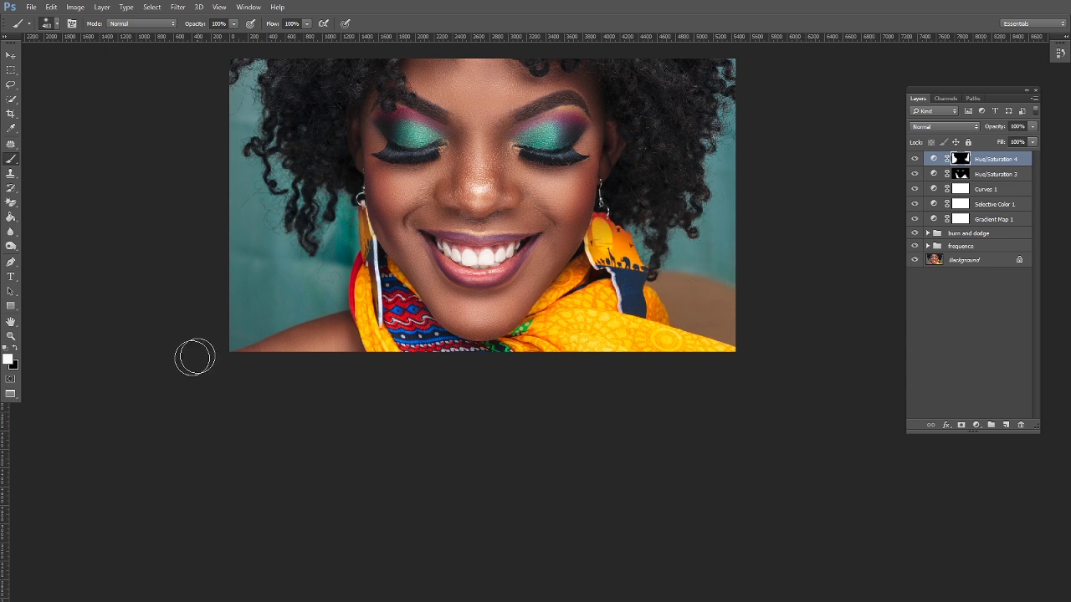
Zoom in and reposition the view to show the whole face
click(11, 337)
click(519, 156)
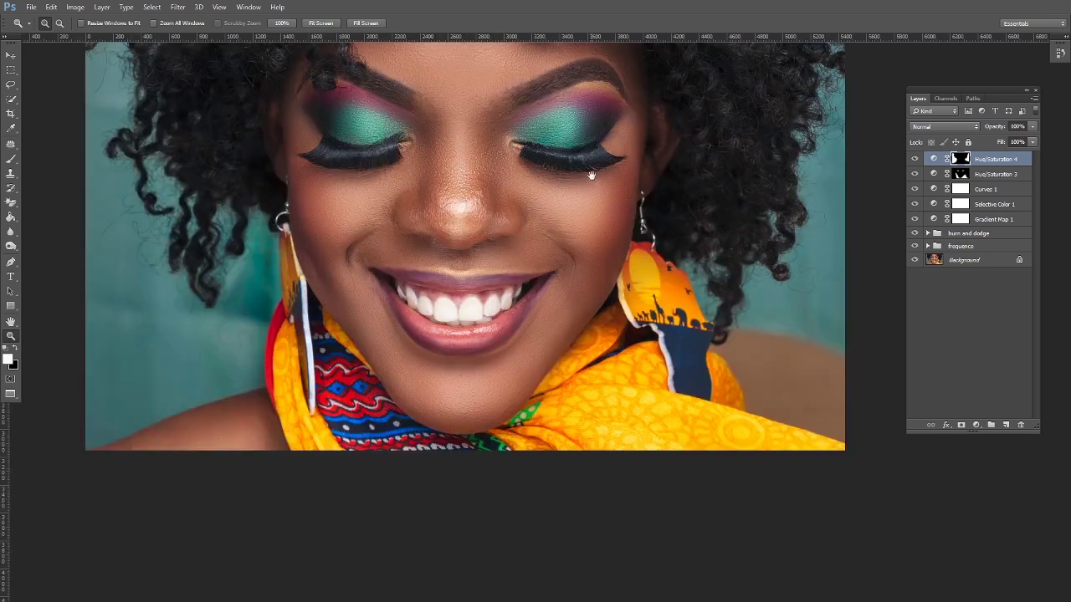
drag(599, 194, 598, 246)
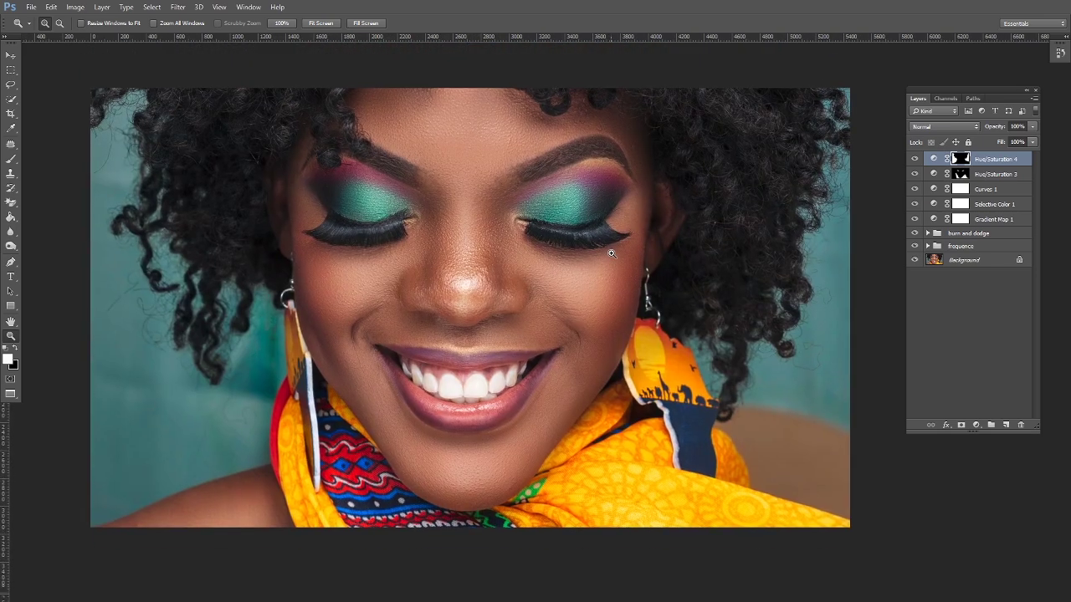